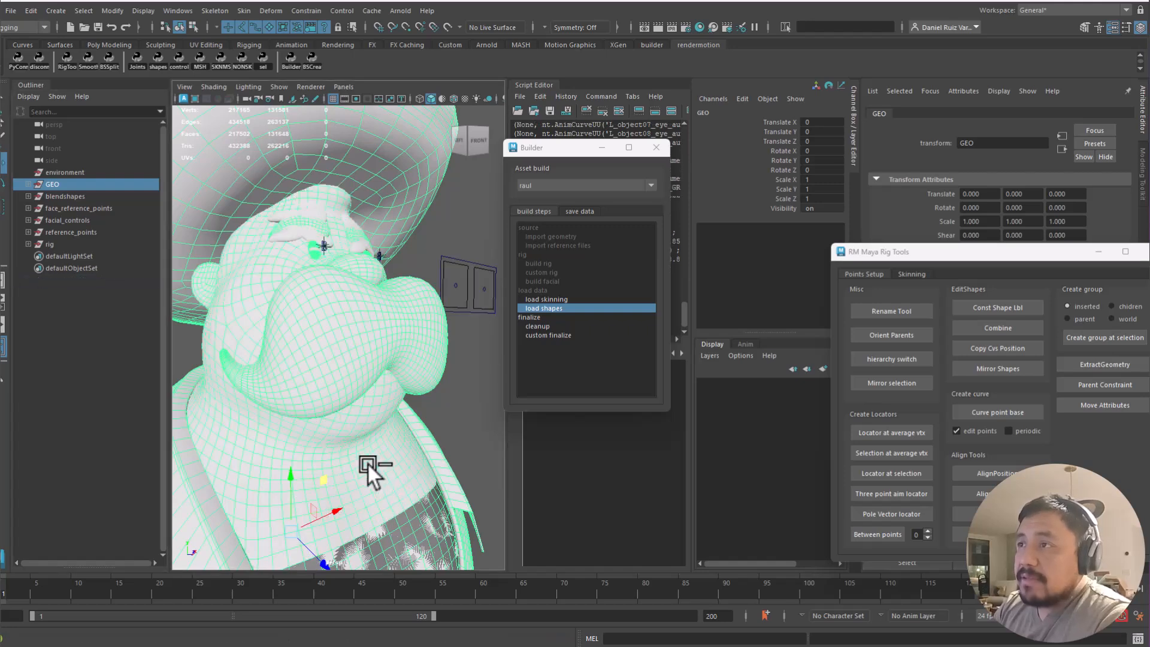
Isolate the head mesh from the GEO group in the viewport and keep it selected
click(28, 184)
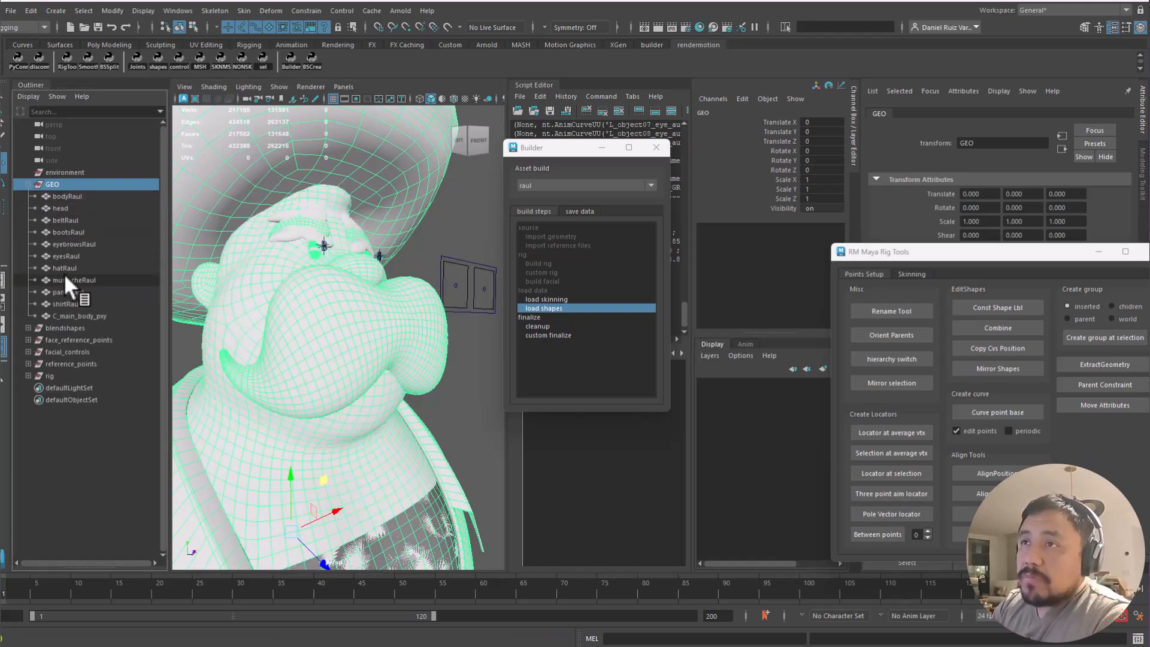
click(60, 208)
key(ctrl+1)
click(452, 267)
click(61, 209)
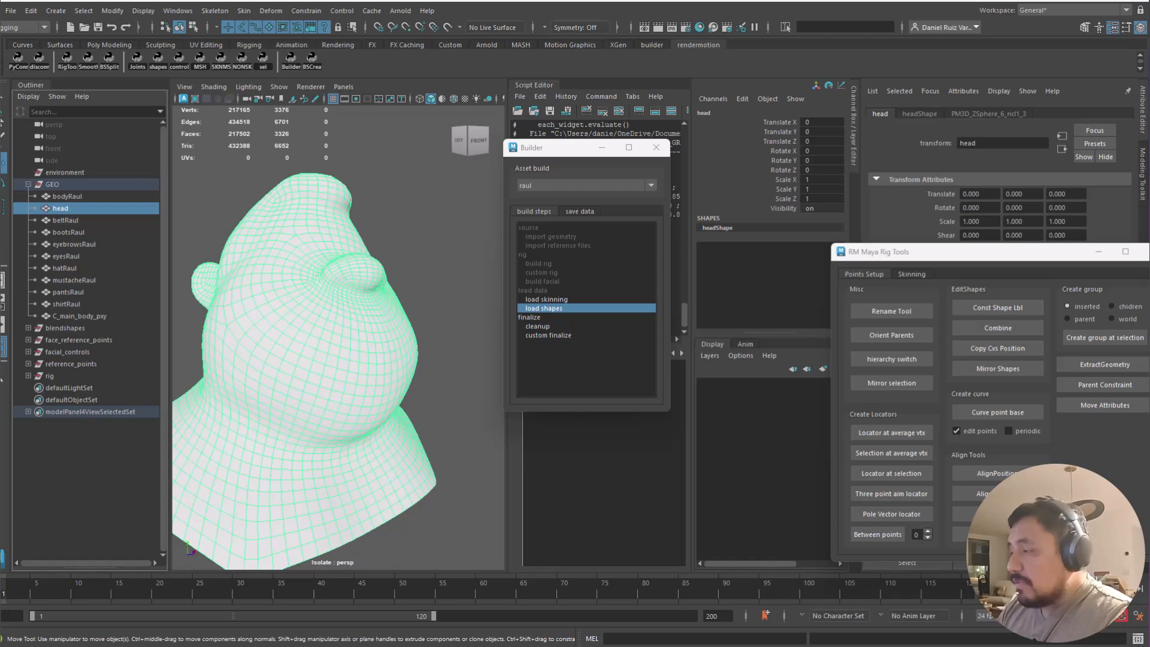
Switch to PyCharm and open the rigBuilds project
key(super)
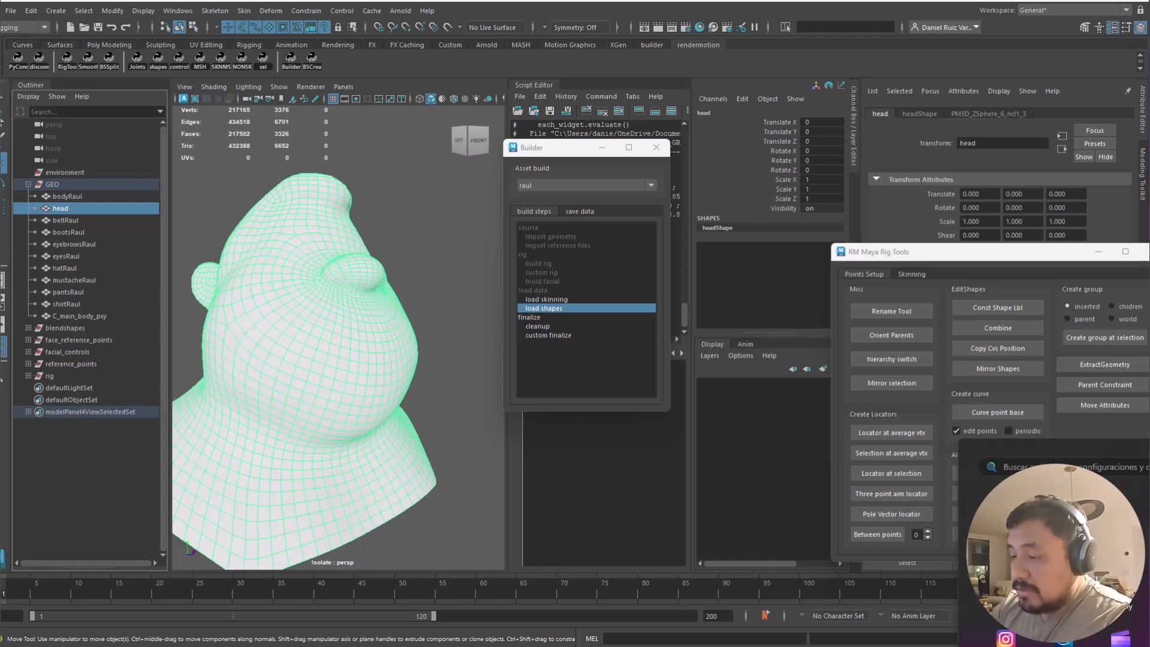
text(pychar)
key(Return)
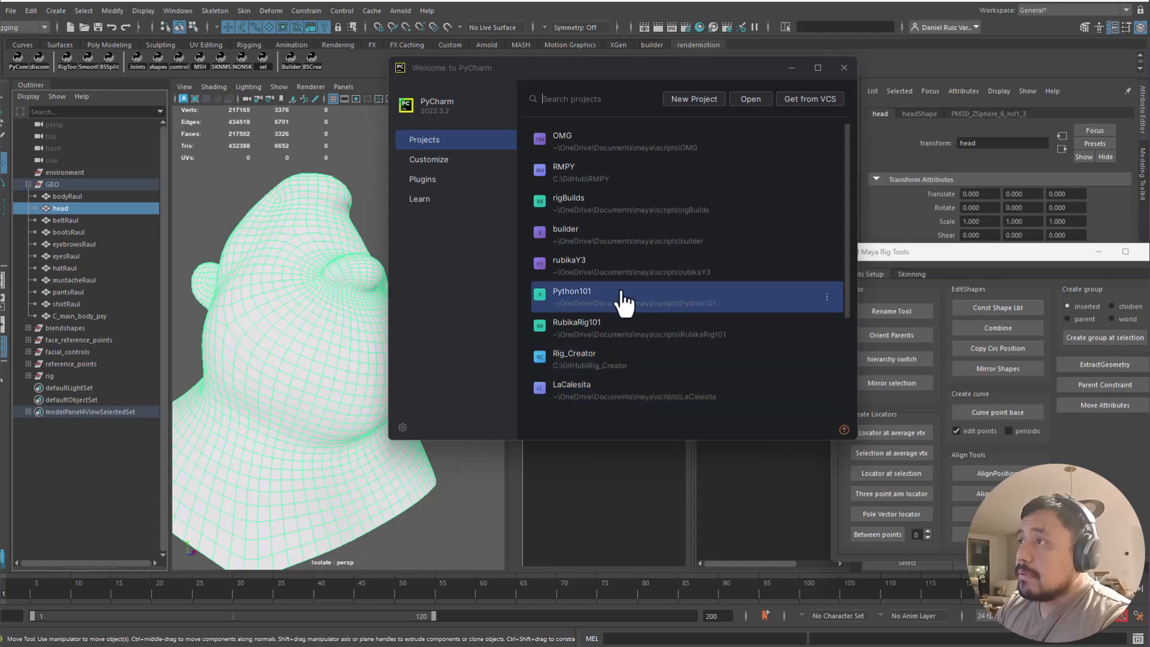
click(634, 240)
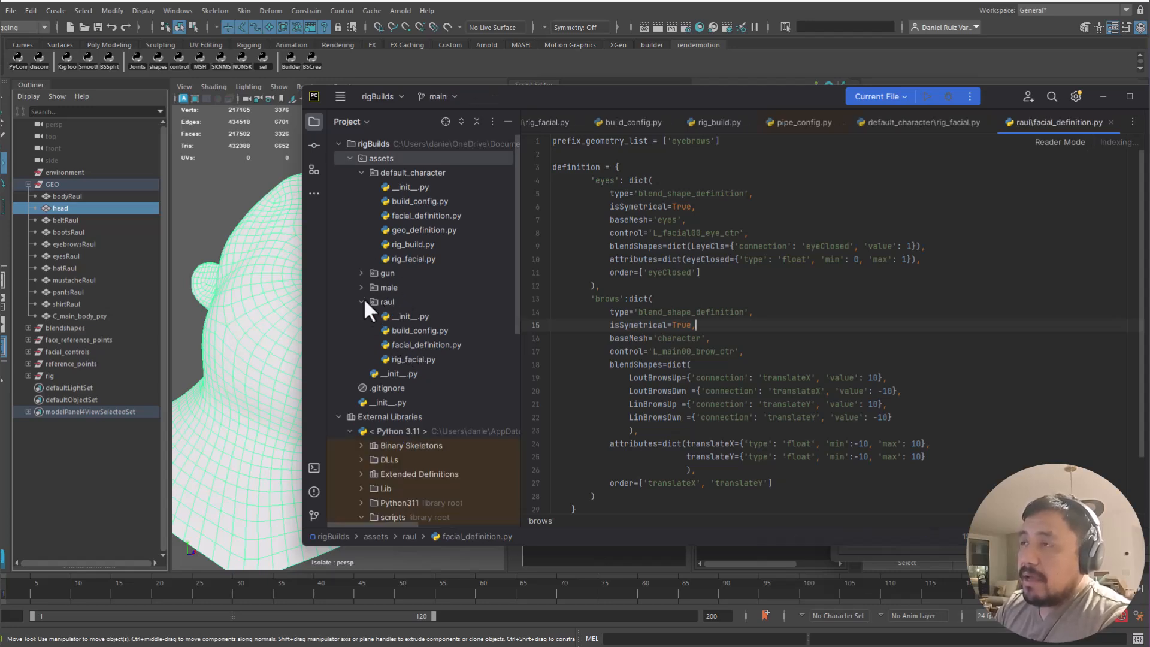
Dismiss the tip of the day, create a Python package named custom_rig inside the raul asset folder, and add it to Git
click(384, 302)
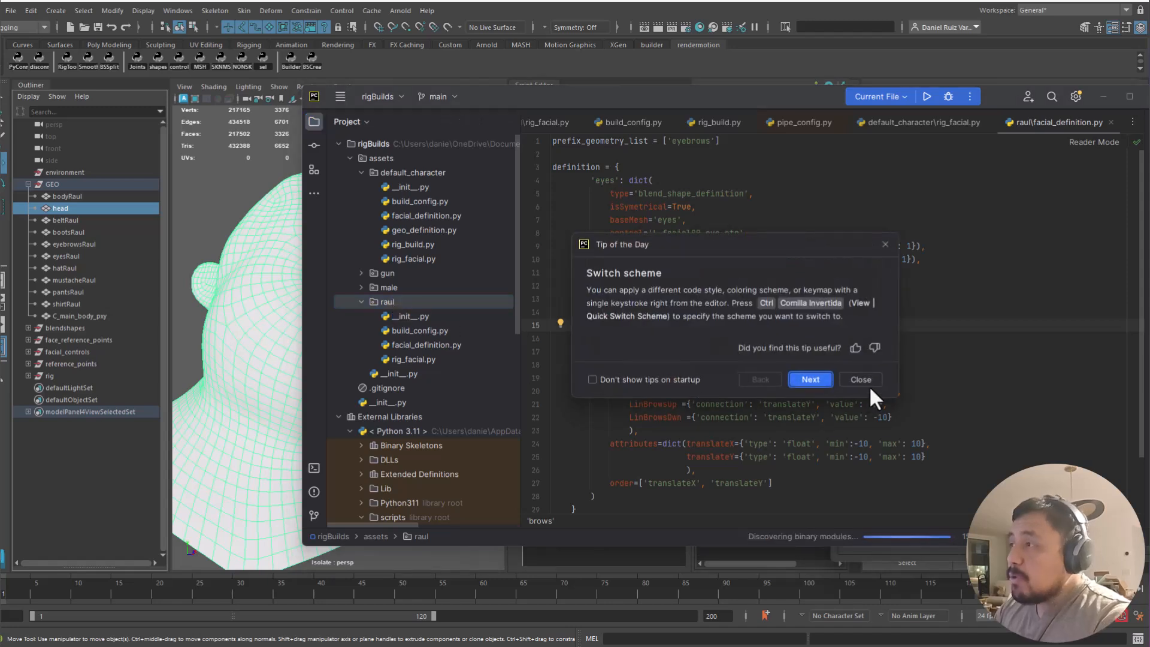
click(862, 379)
right_click(404, 303)
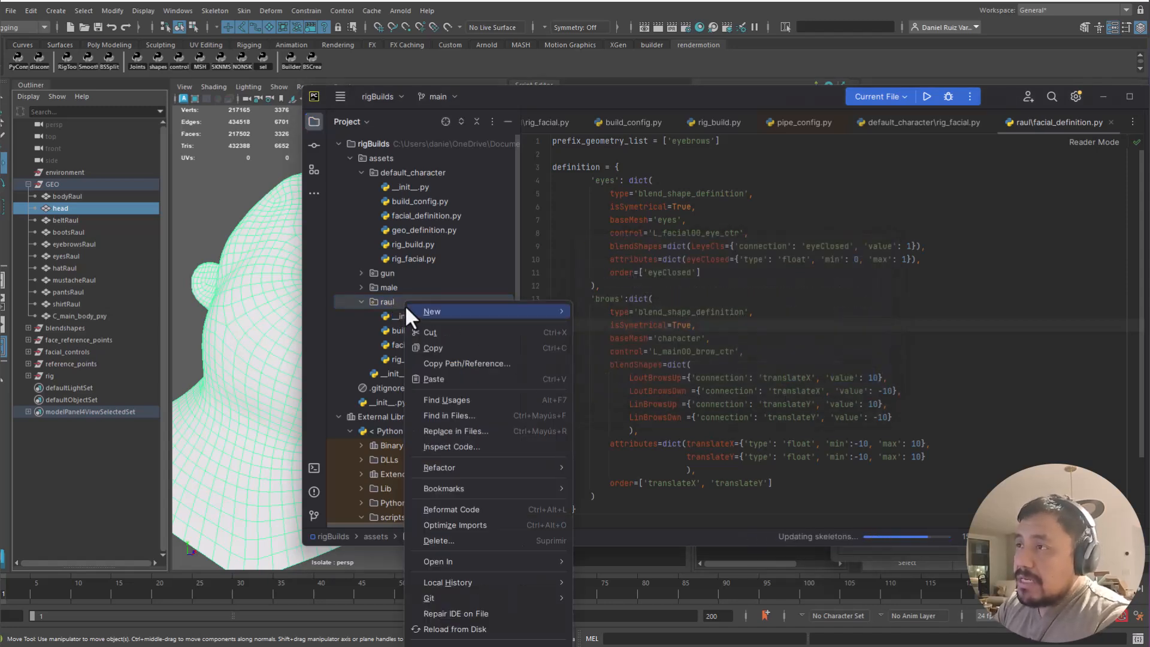
mouse_move(450, 307)
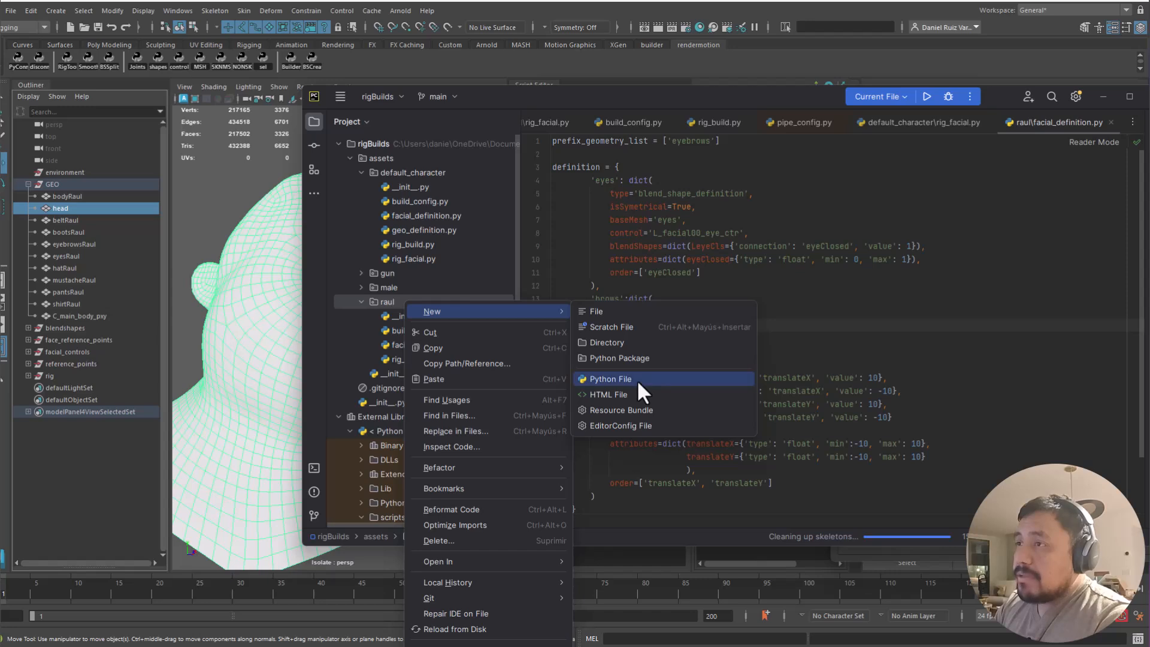
click(646, 359)
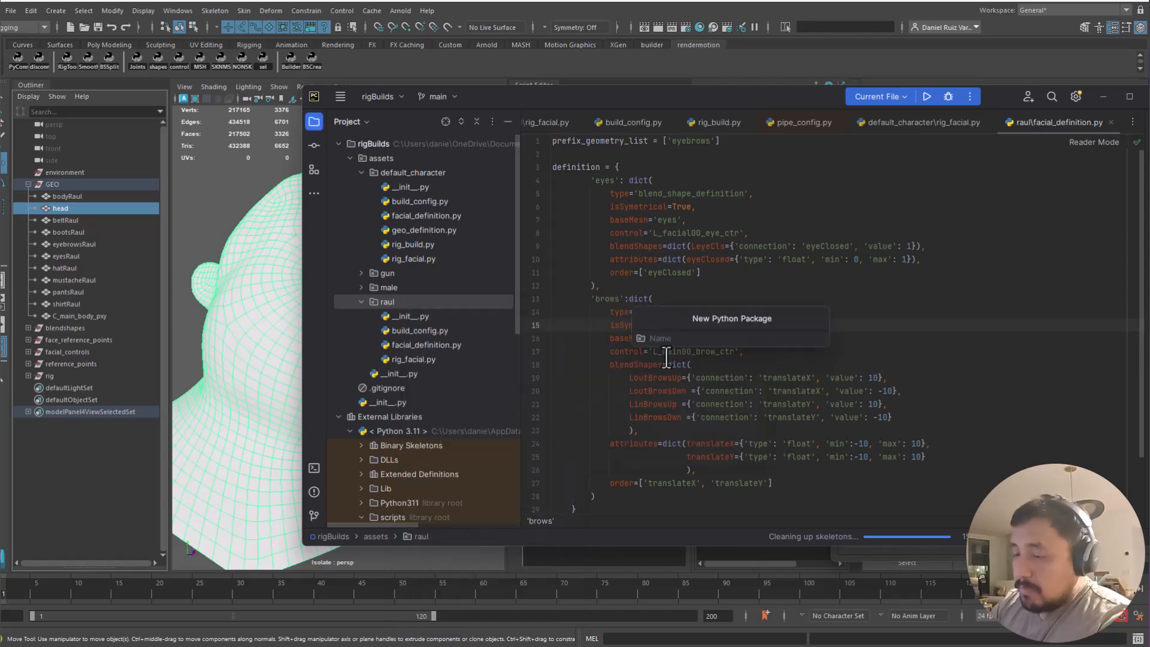
text(custom_rig)
key(Return)
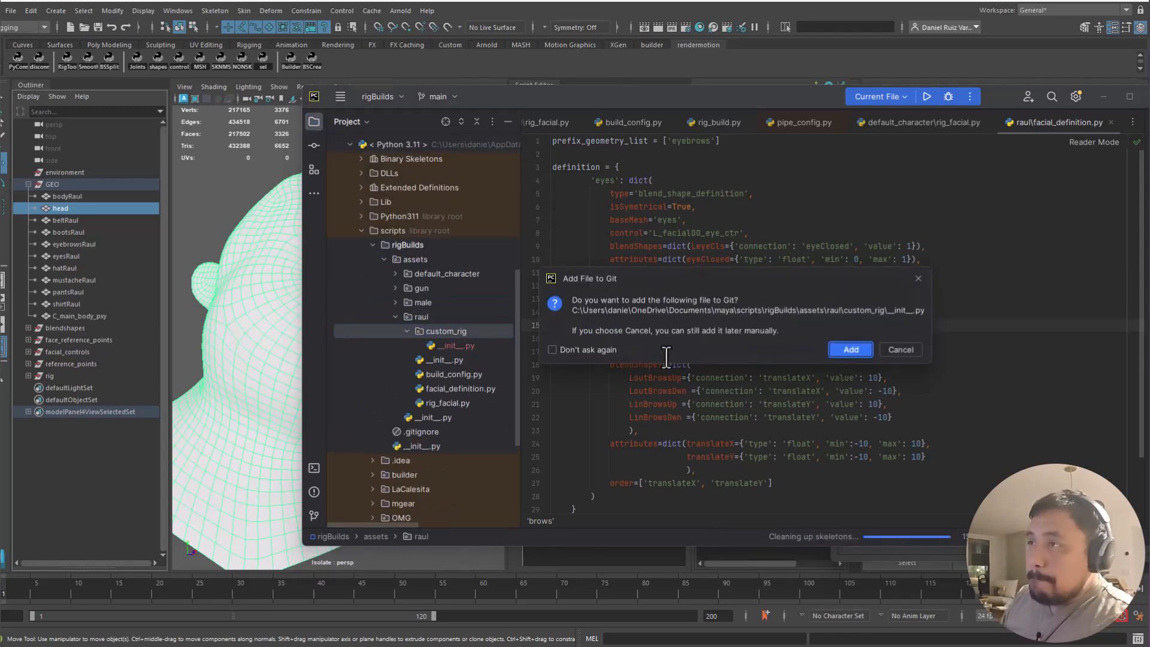
click(850, 349)
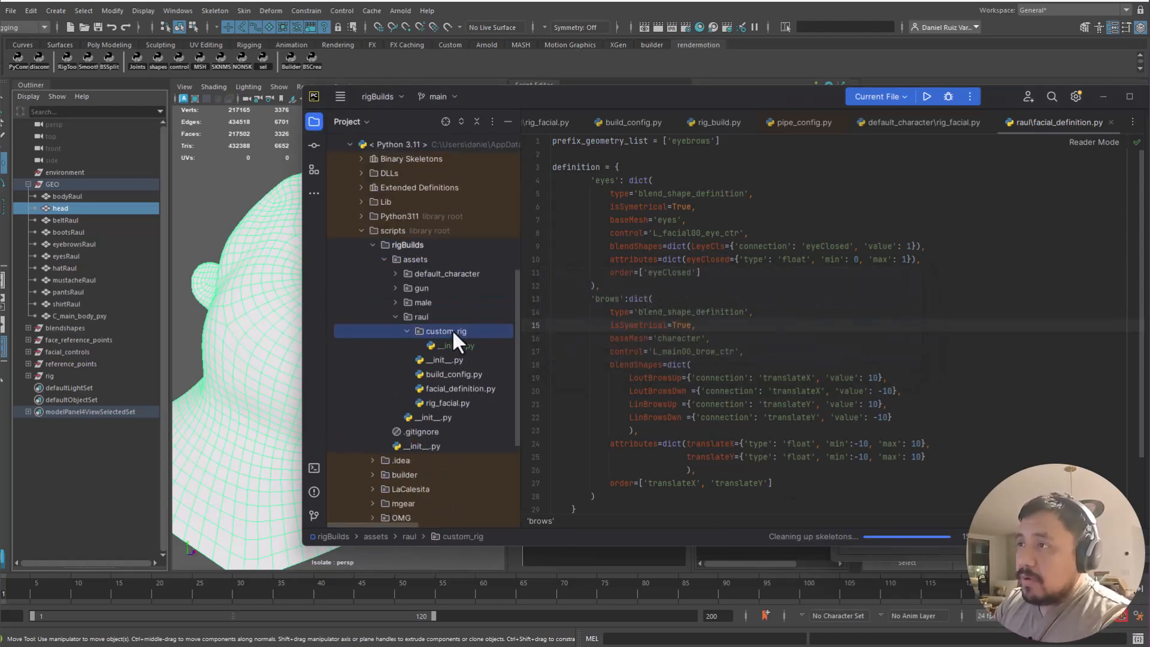
Create a Python file named layers in the custom_rig package and add it to Git
right_click(455, 329)
mouse_move(501, 338)
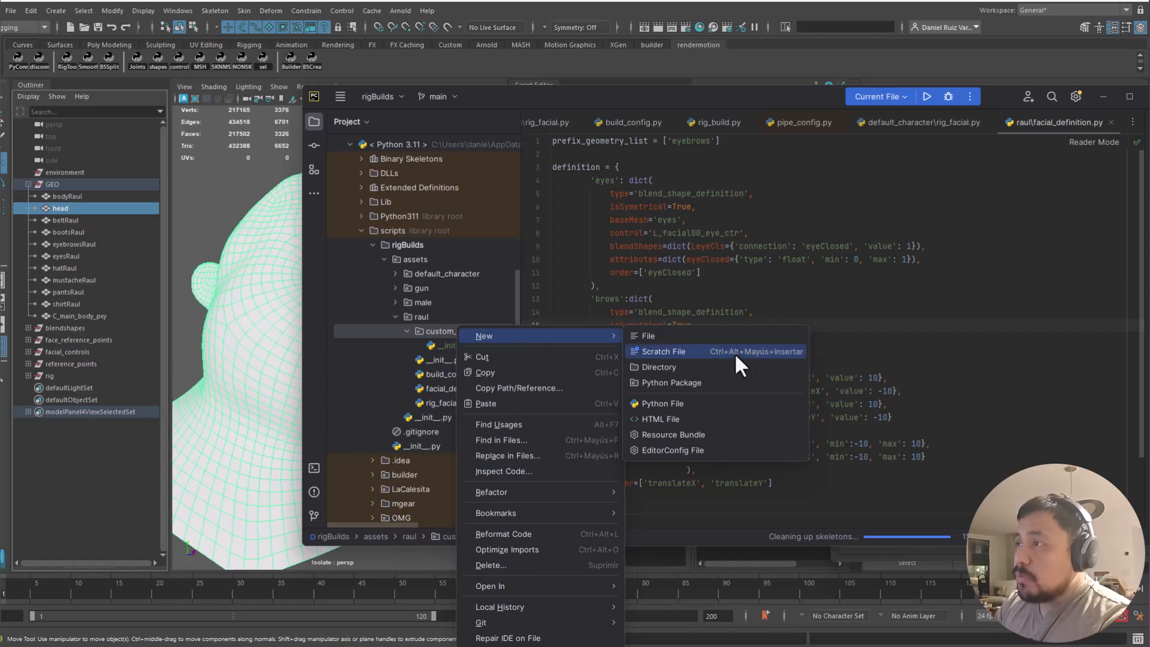
click(686, 403)
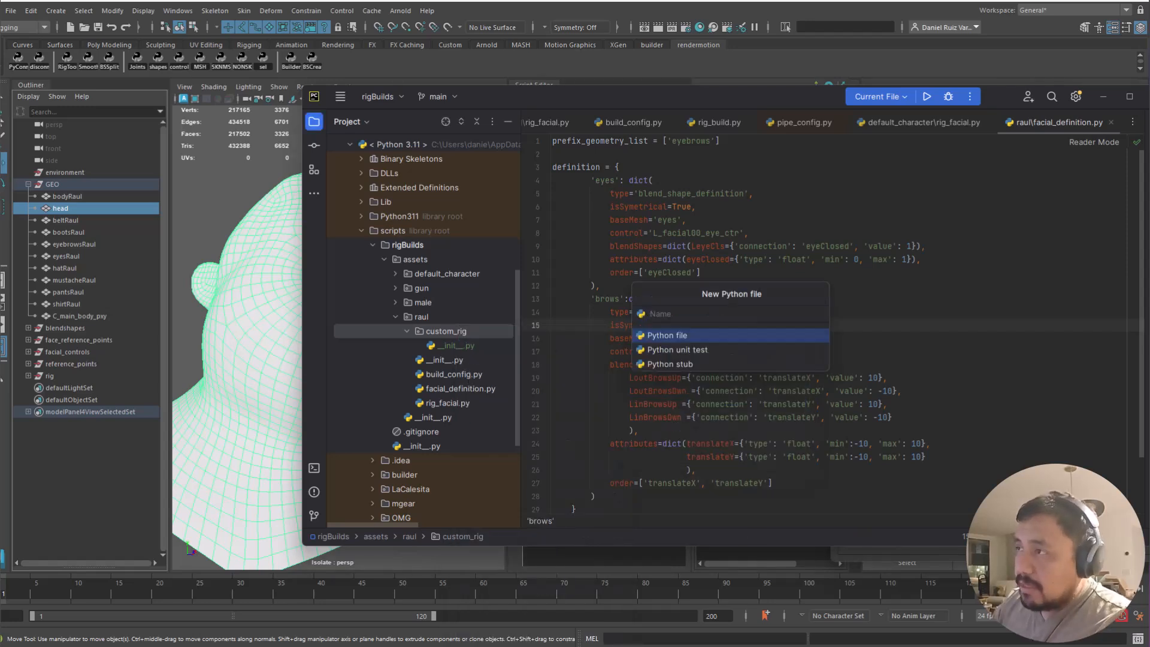
text(lay)
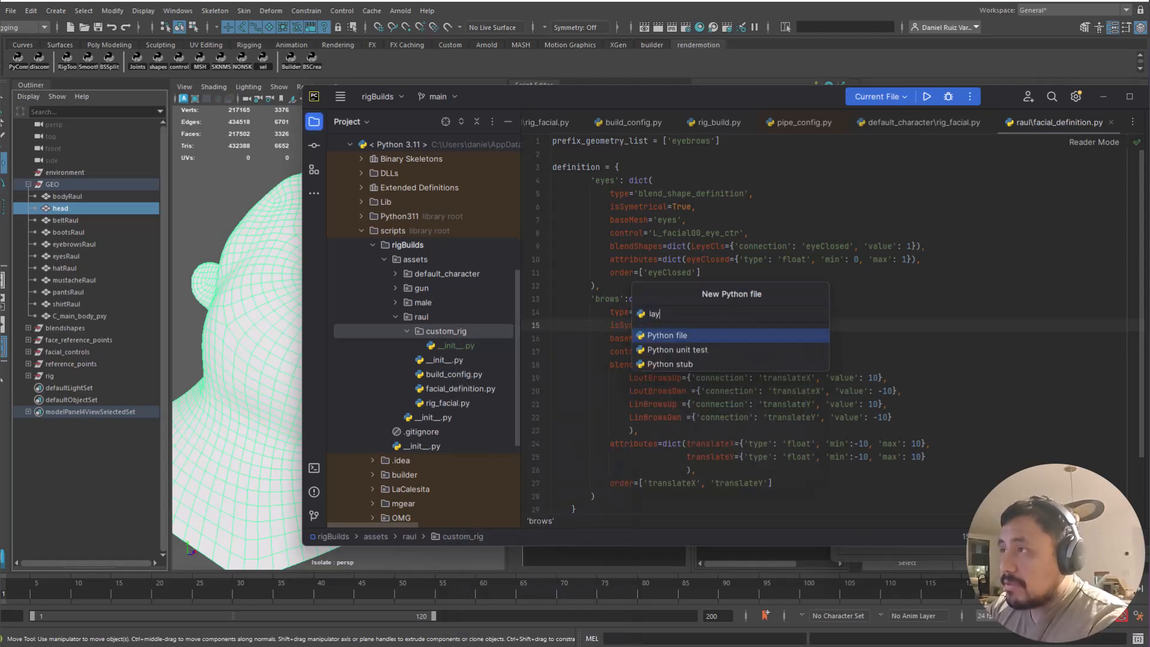
text(ers)
key(Return)
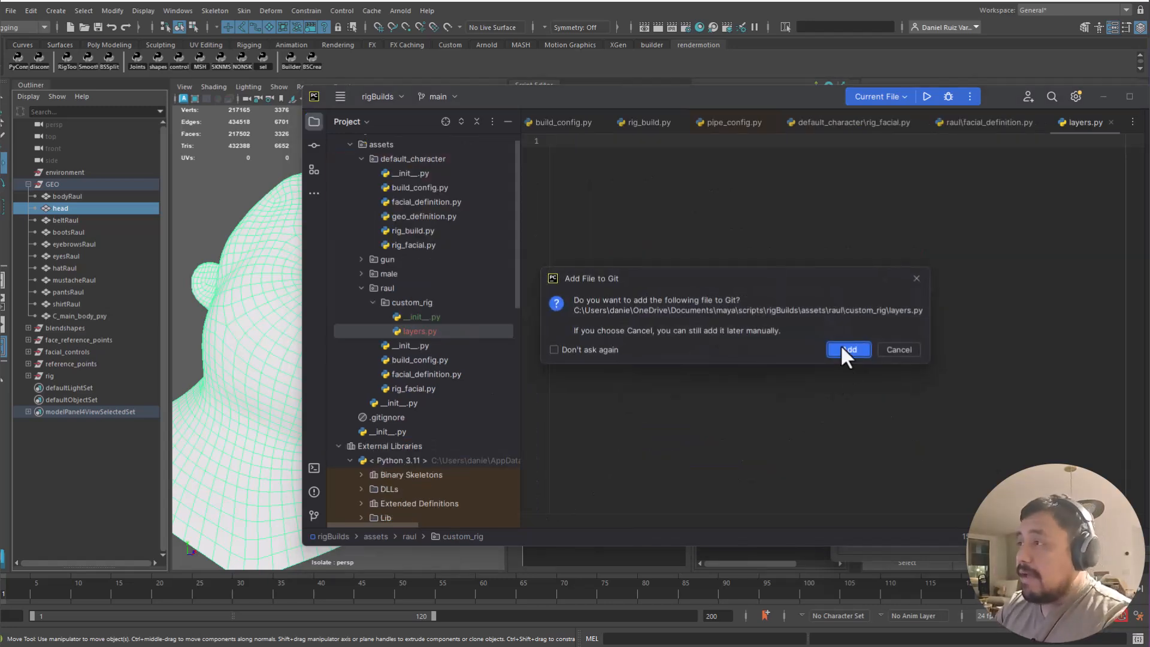
click(845, 350)
Begin an import line in layers.py with "from RMPY.rig import", leaving the module name blank
drag(303, 90, 407, 28)
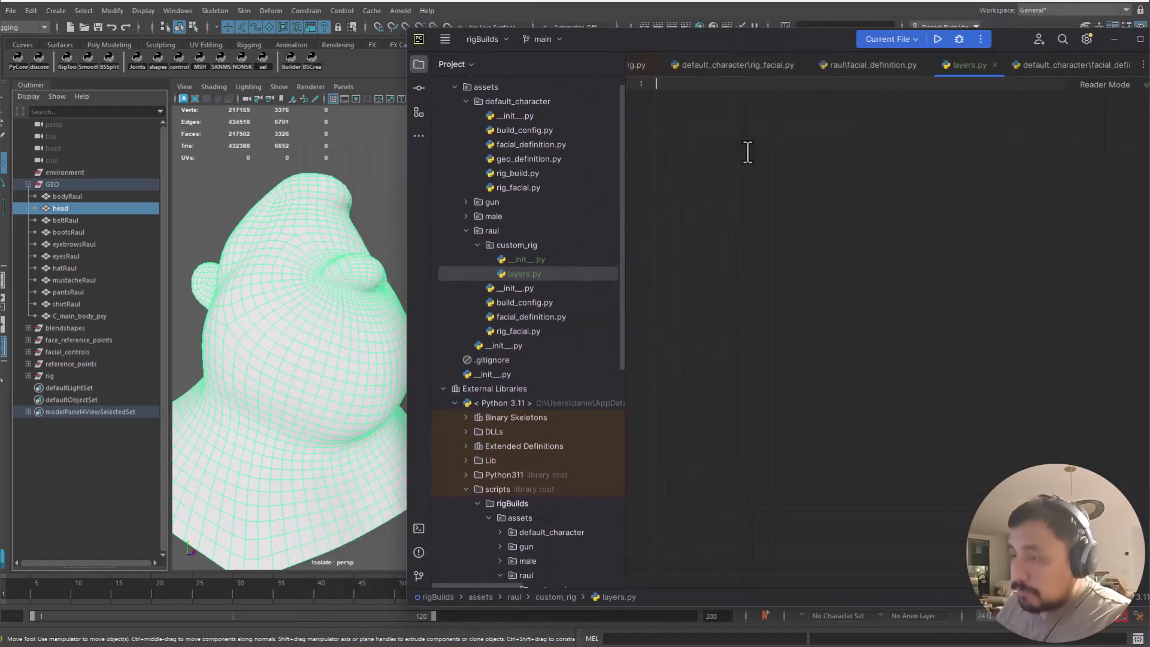
text(from )
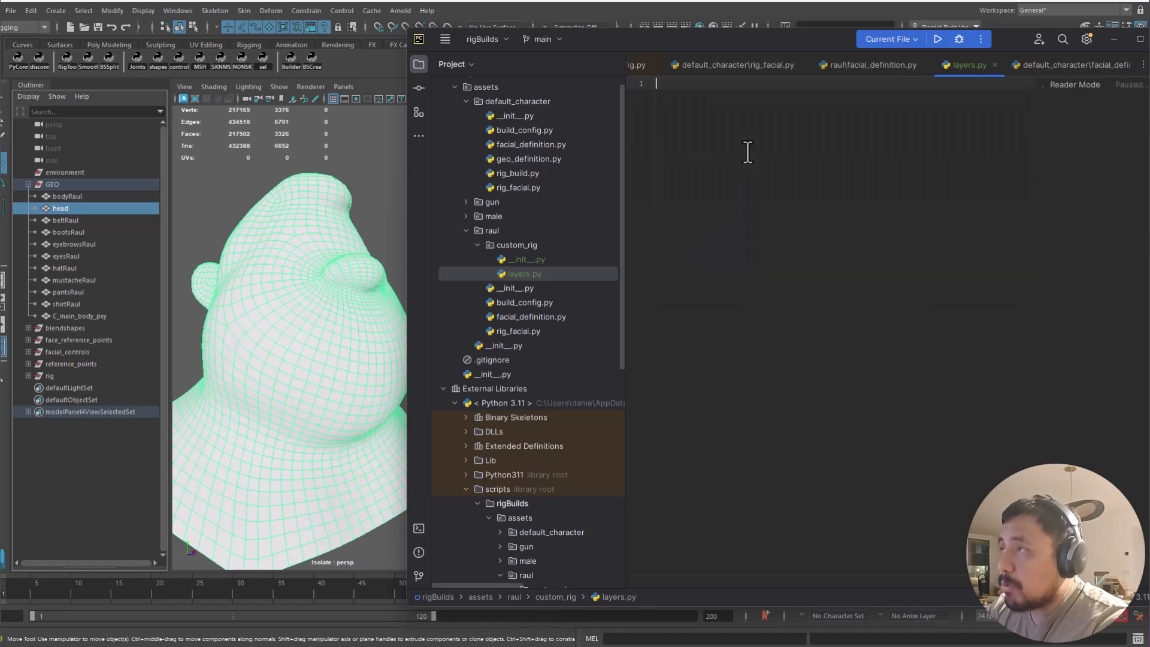
text(RMPY.rig import la)
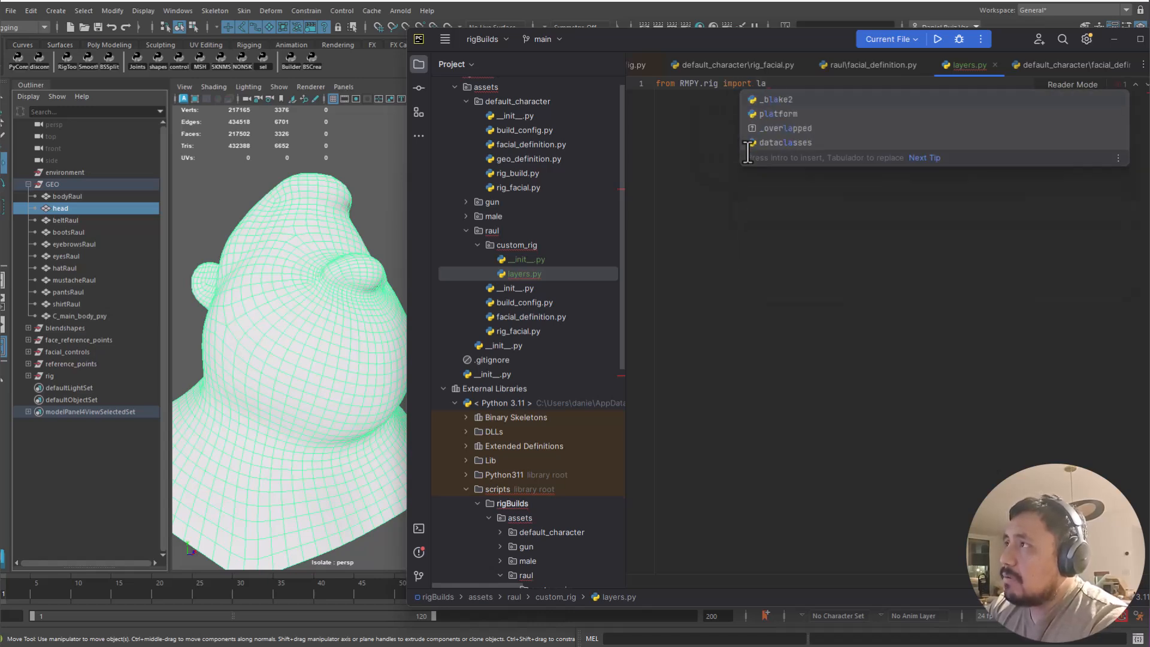
key(BackSpace)
key(BackSpace)
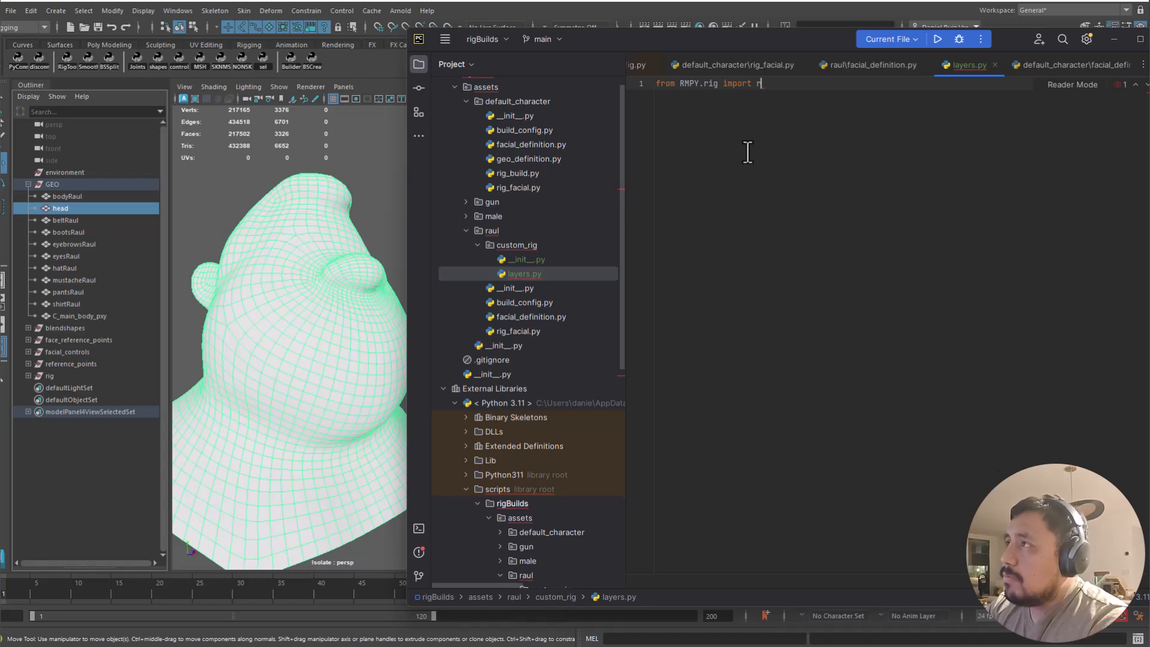
text(rig)
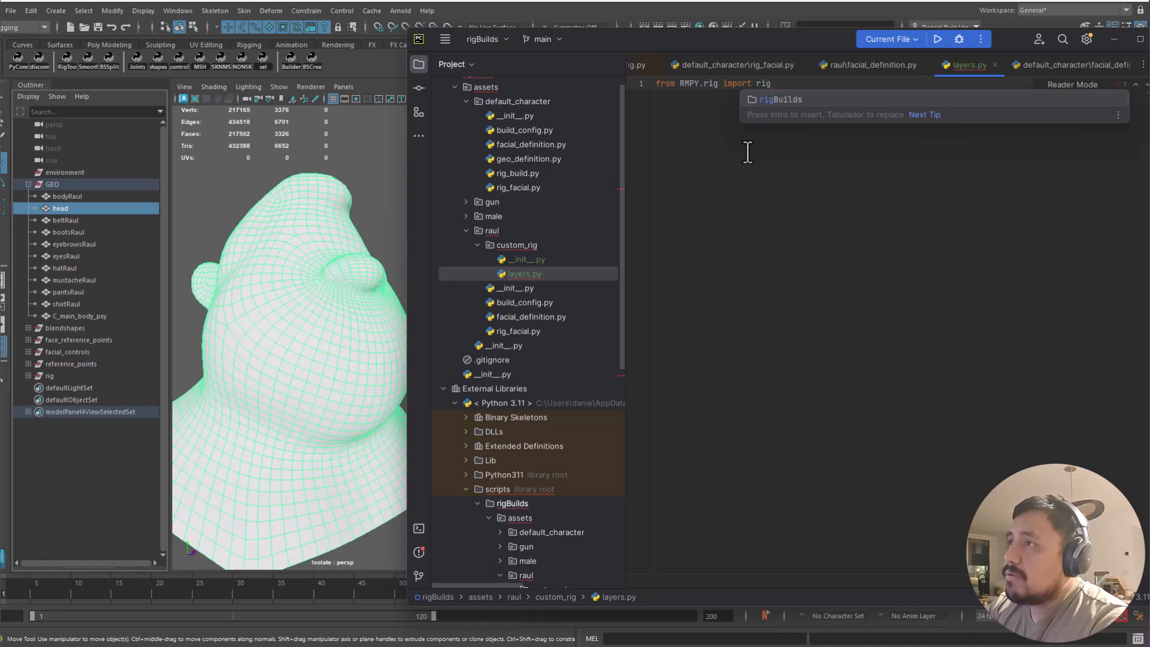
key(BackSpace)
key(BackSpace)
key(BackSpace)
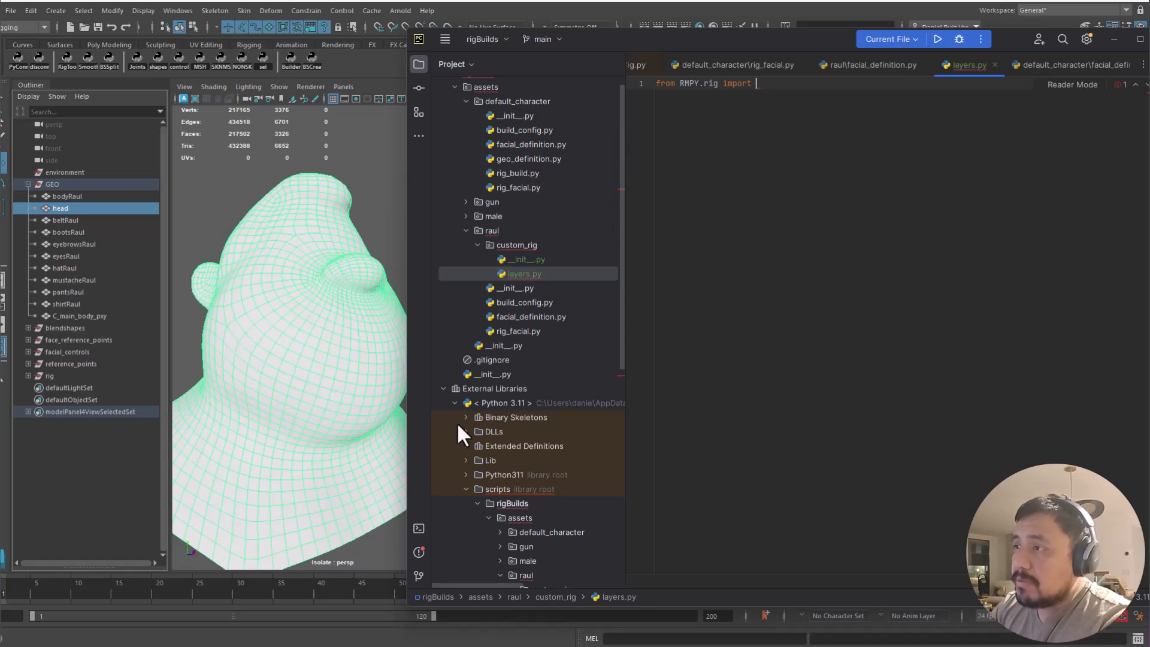
Collapse the Python 3.11 external library and check the problems reported for layers.py
click(455, 402)
click(418, 552)
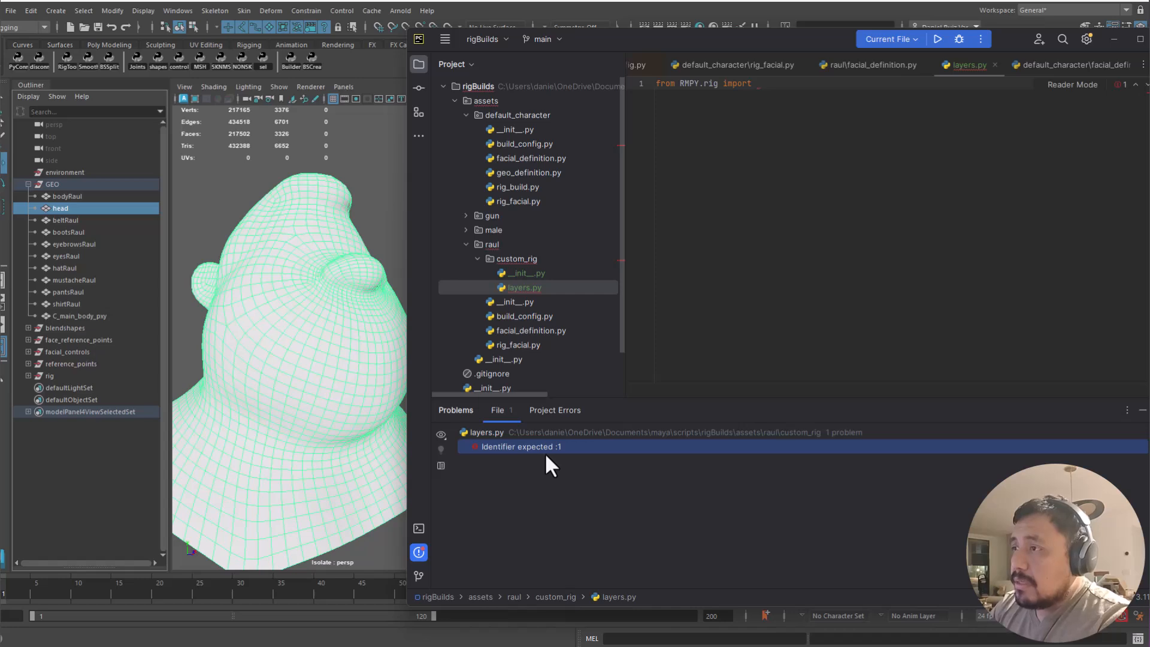
click(772, 118)
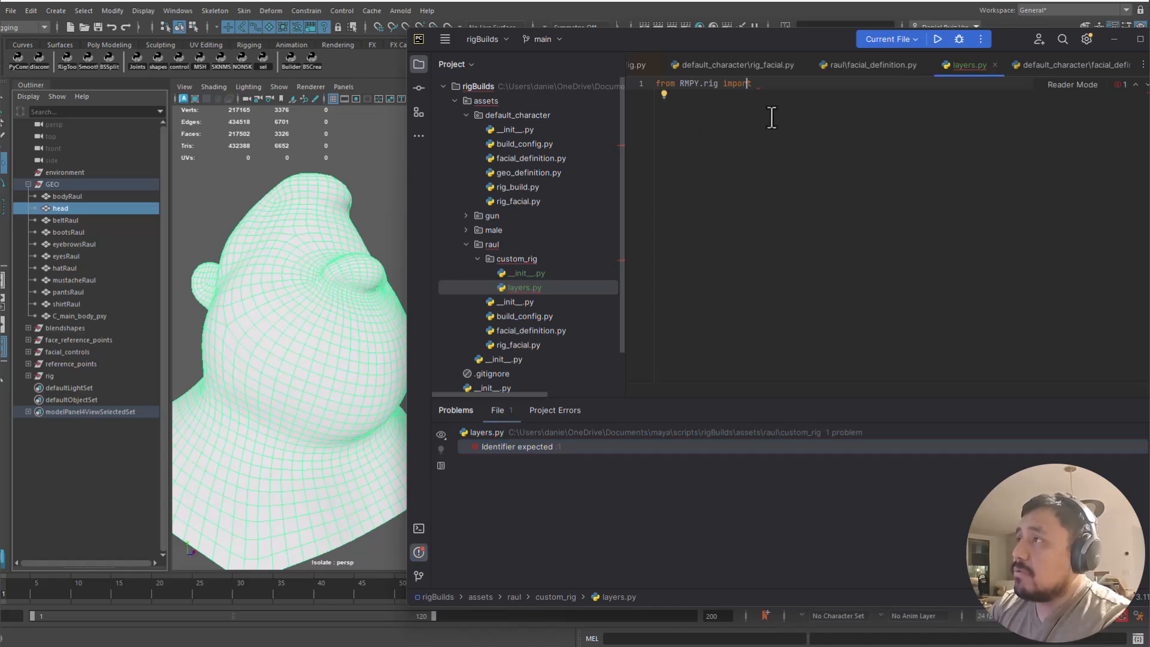
text(r)
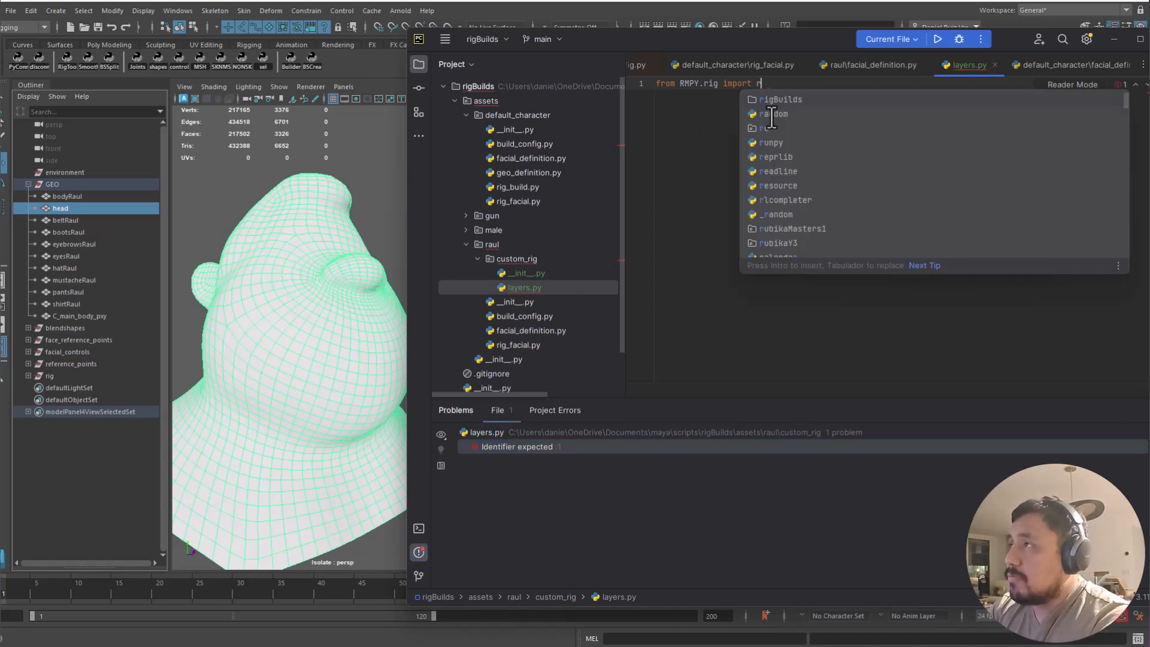
text(ig)
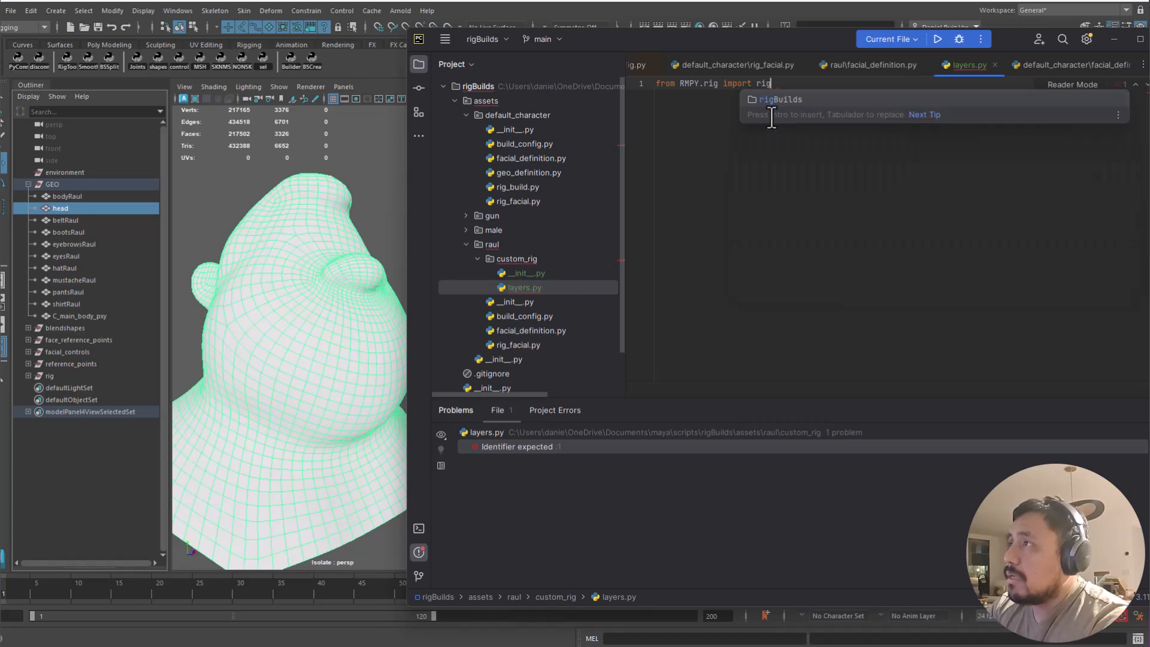
key(Return)
key(ctrl+shift+Left)
key(BackSpace)
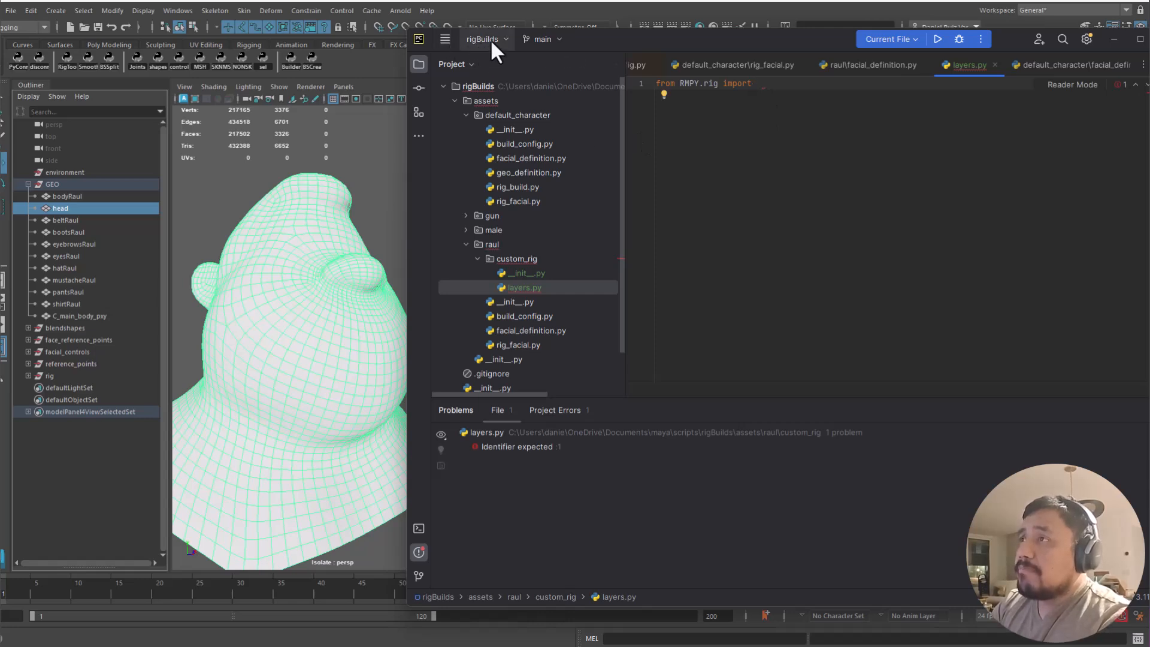
Open the RMPY project in its own window alongside rigBuilds and reposition that window
click(445, 39)
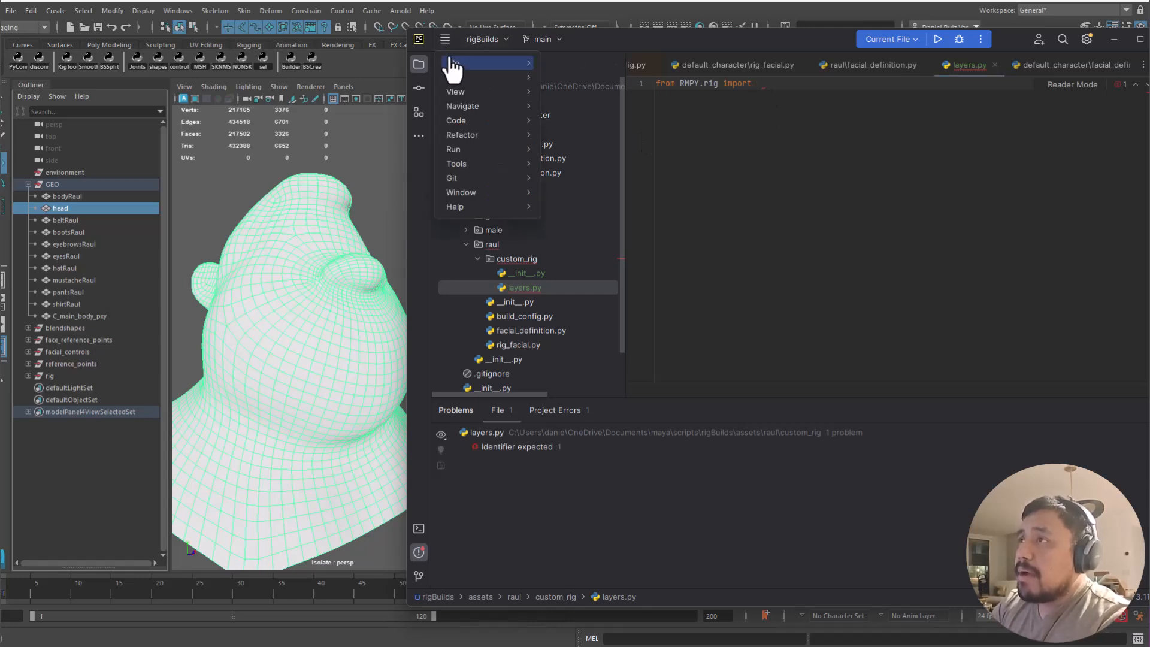
click(493, 40)
click(506, 41)
click(505, 183)
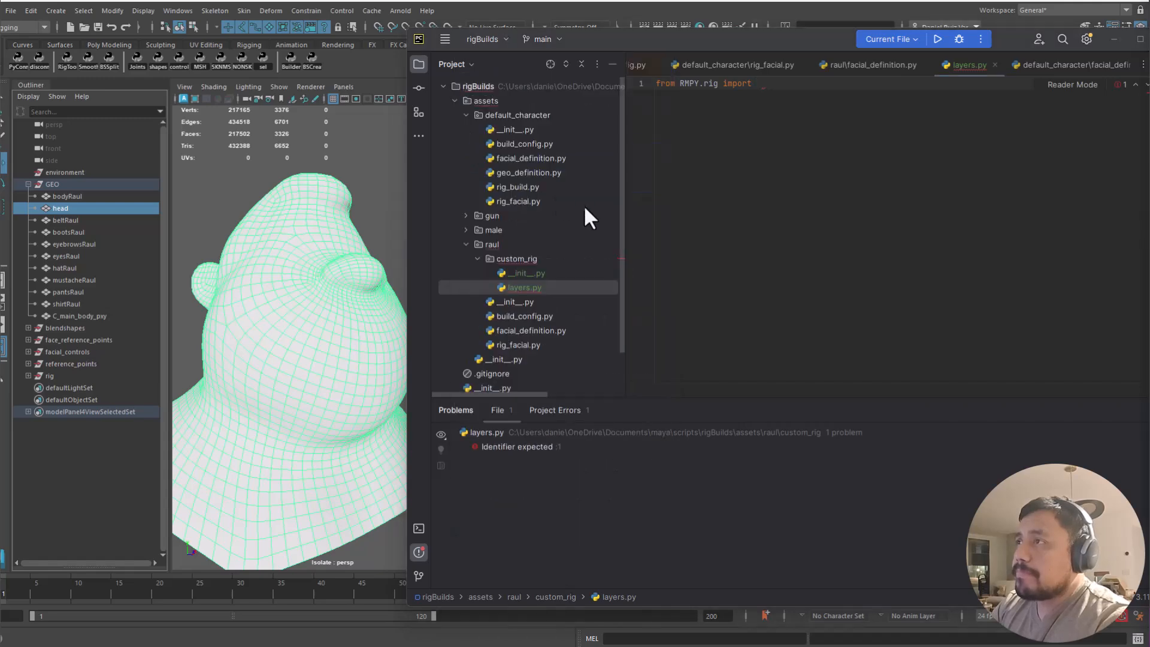
drag(878, 148, 328, 24)
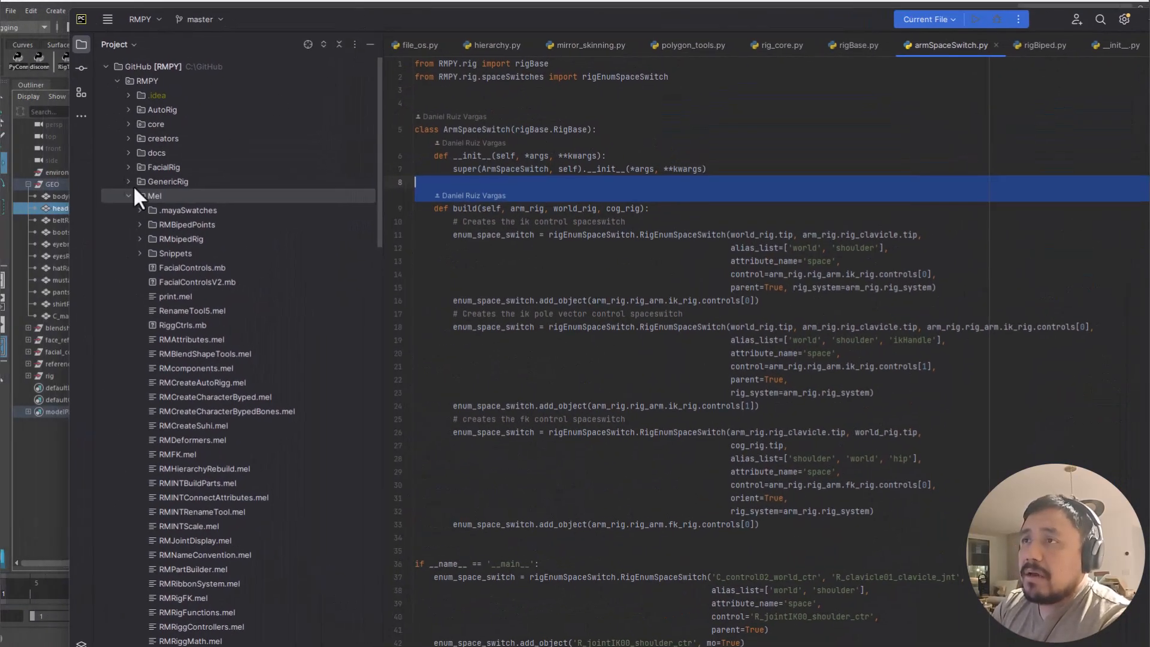
Open rigStaticLayer.py from the RMPY project's rig folder, shrink that window, and return to layers.py in rigBuilds
click(129, 195)
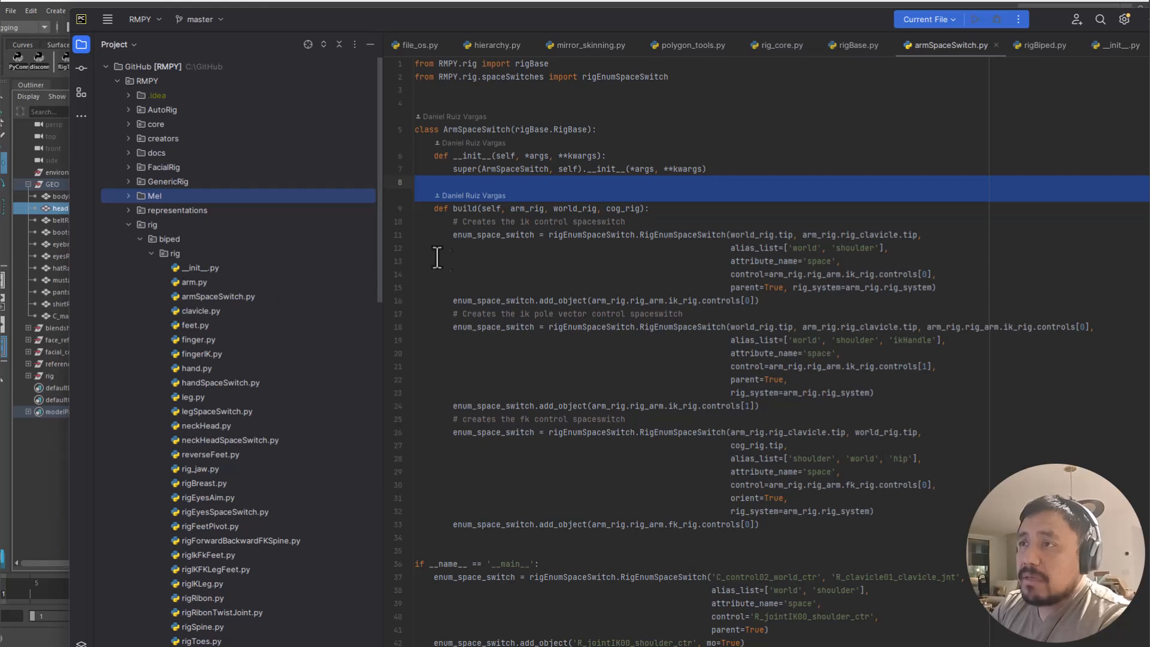
click(140, 239)
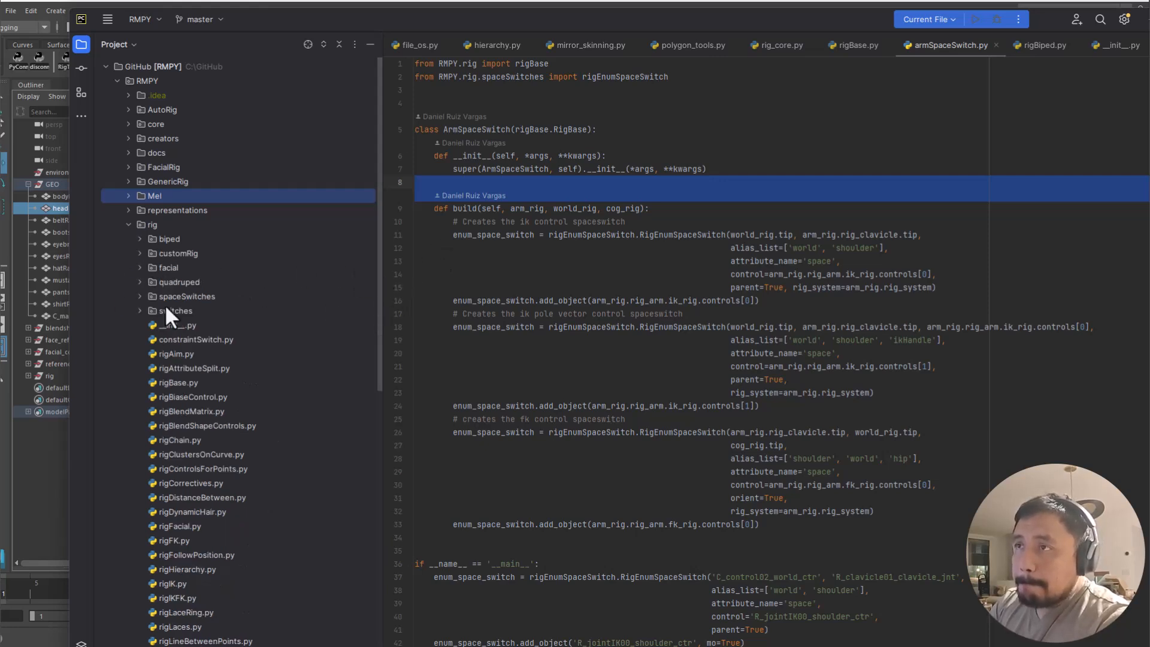
drag(379, 276, 383, 367)
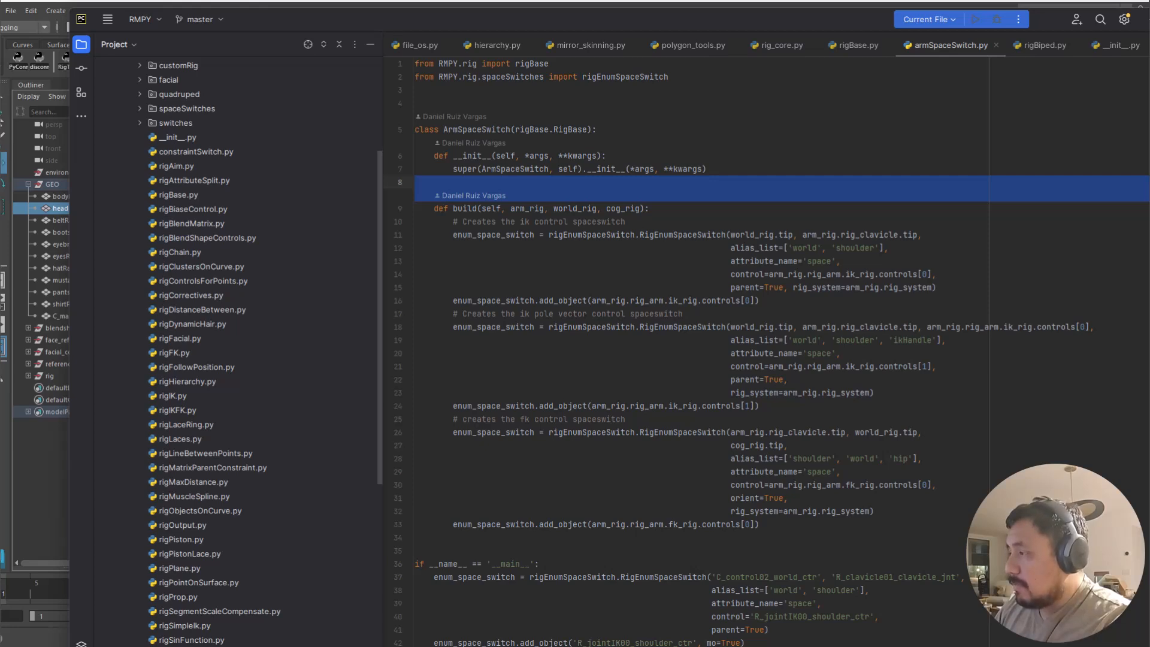
drag(1149, 646, 856, 555)
drag(828, 235, 825, 323)
drag(380, 192, 379, 281)
click(186, 424)
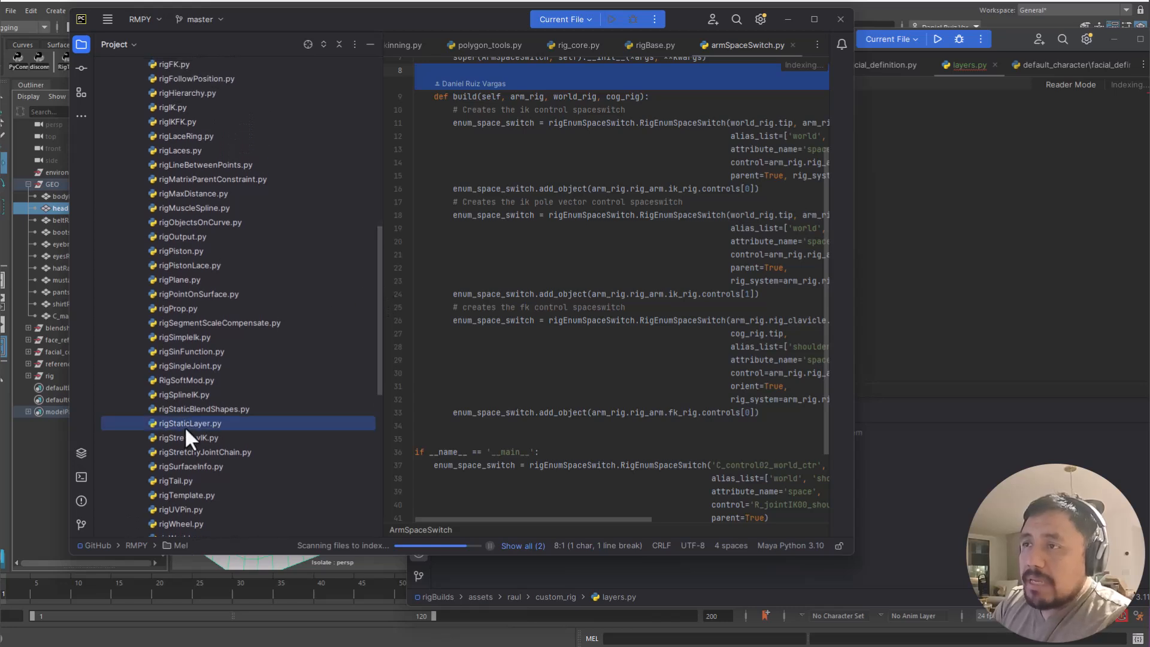
double_click(184, 423)
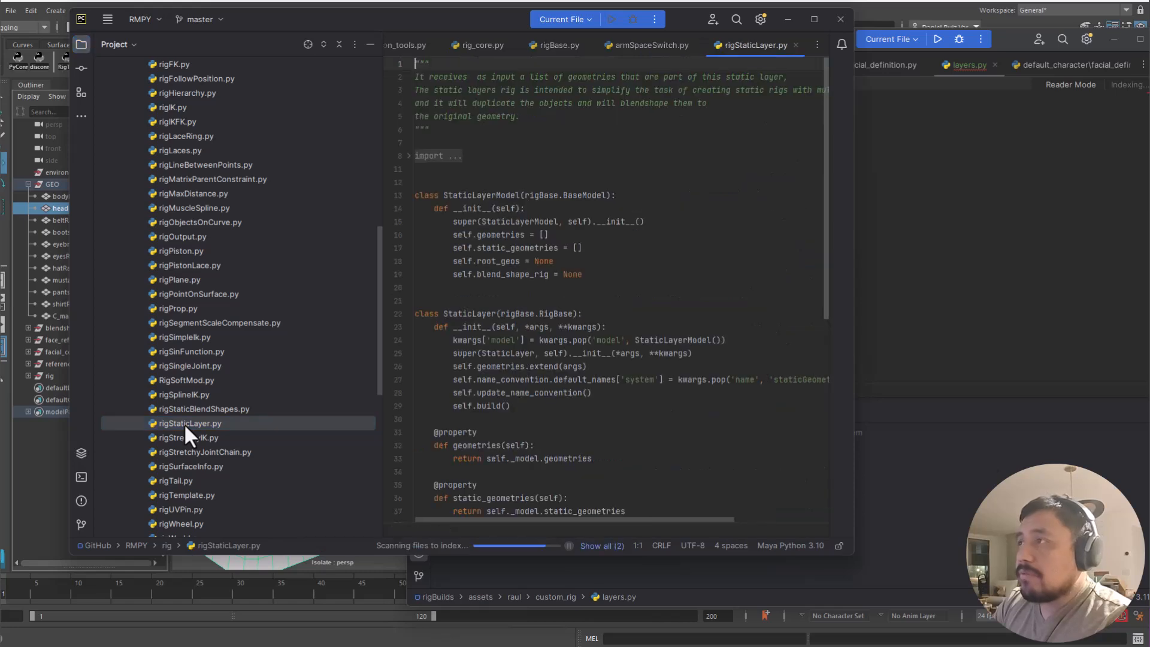
click(975, 274)
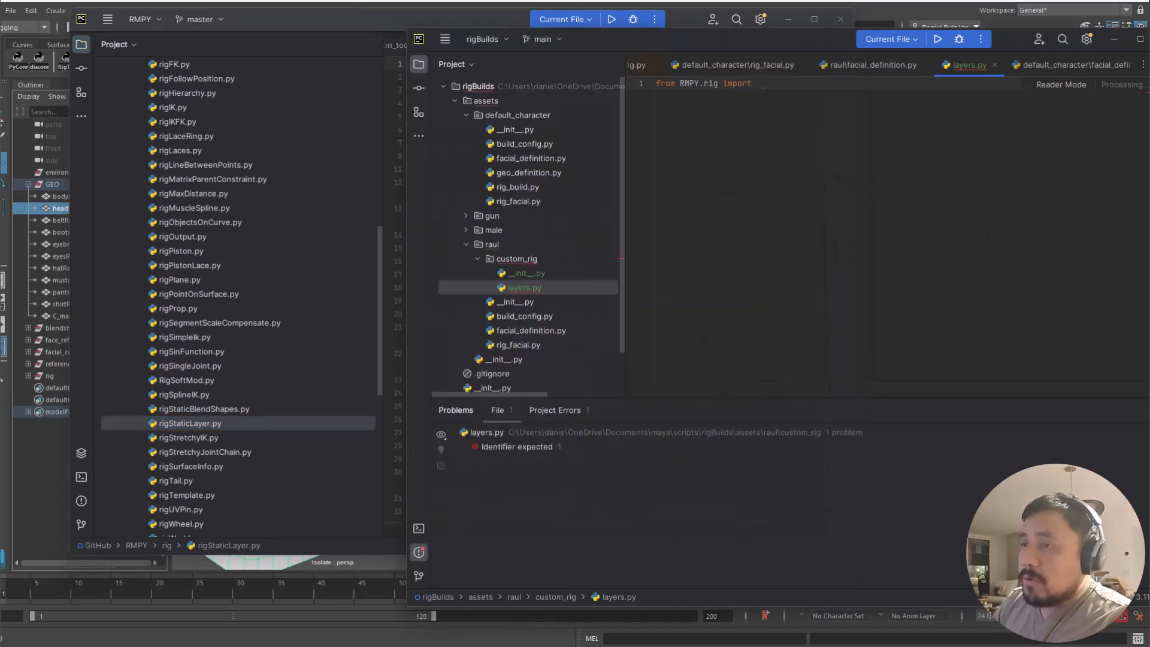
Complete the import with rigStaticLayer and begin line 3 of layers.py with "rigStaticLayer."
text(rig)
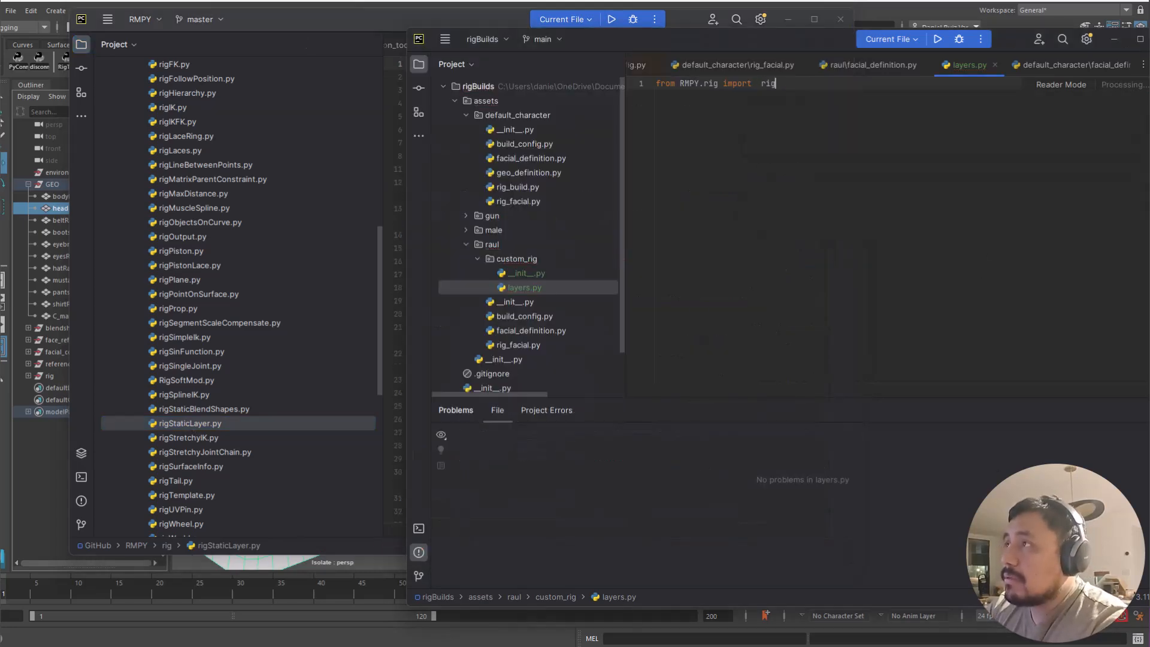
text(StaticLayer)
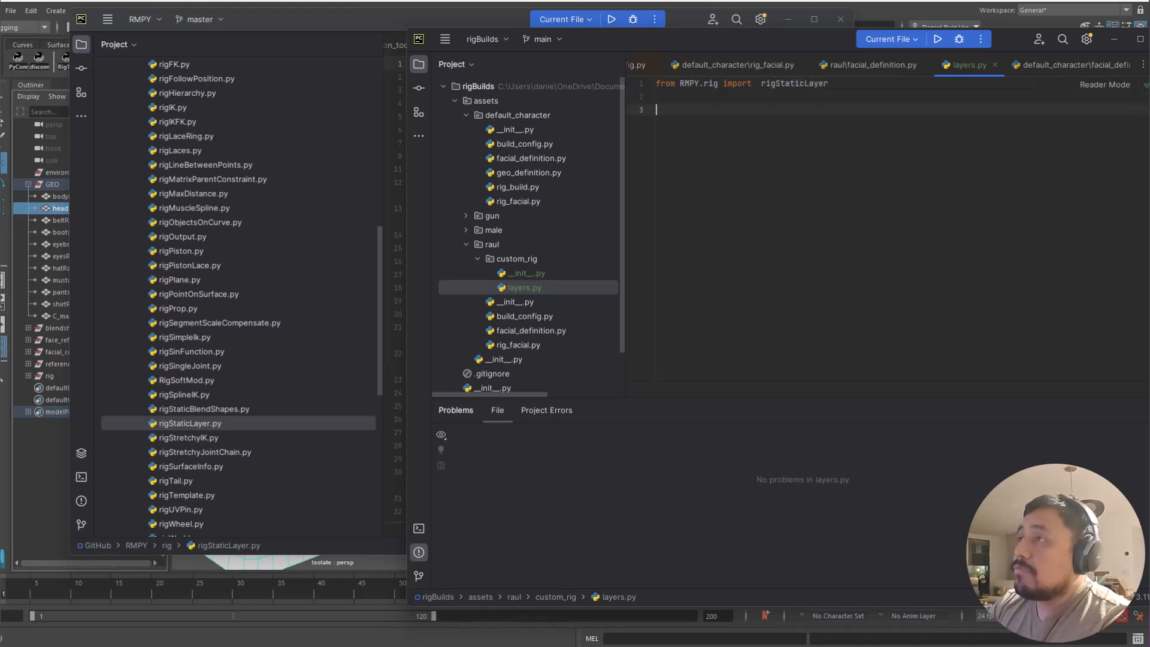
key(ctrl+shift+Left)
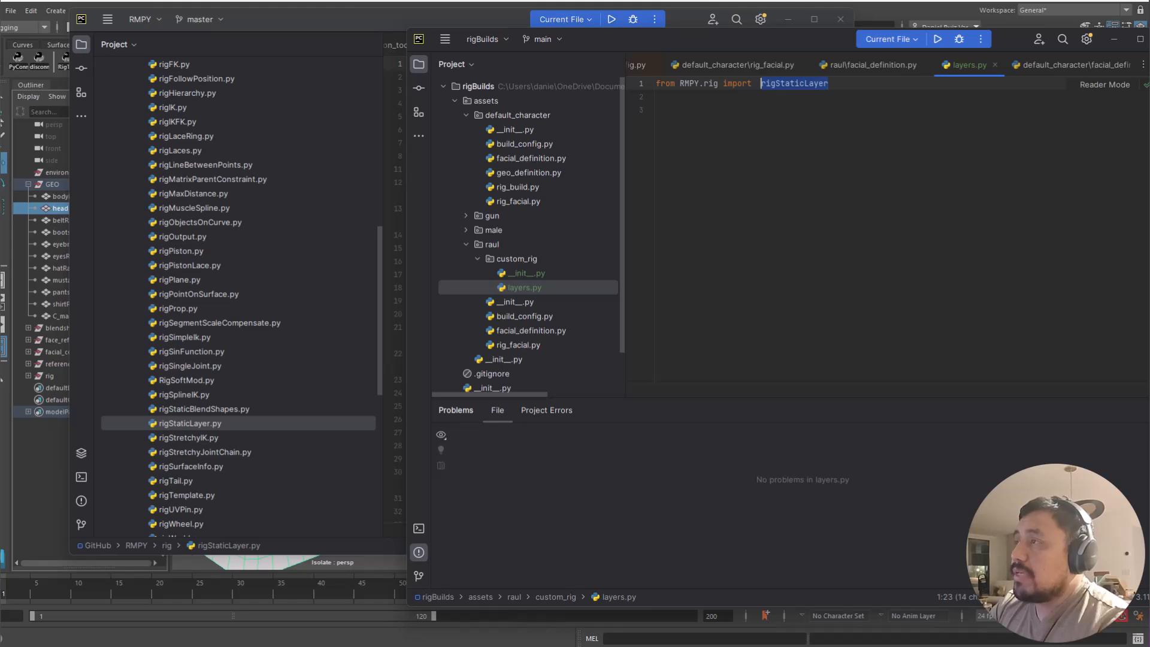
key(ctrl+c)
key(End)
key(Return)
key(Return)
key(ctrl+v)
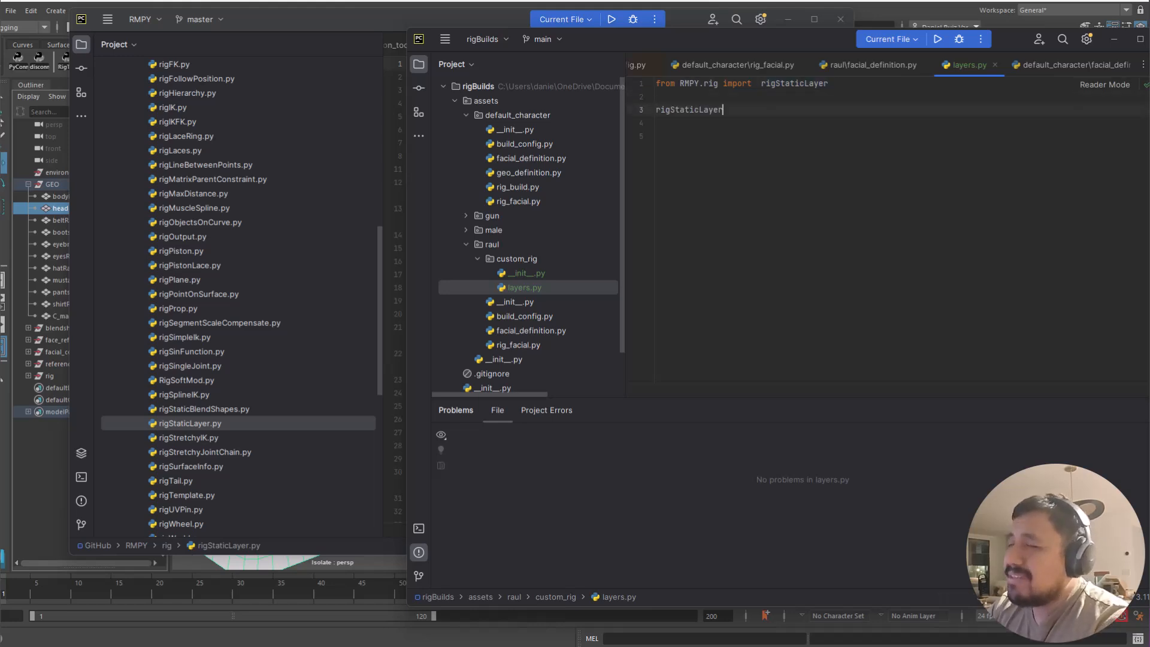
text(.)
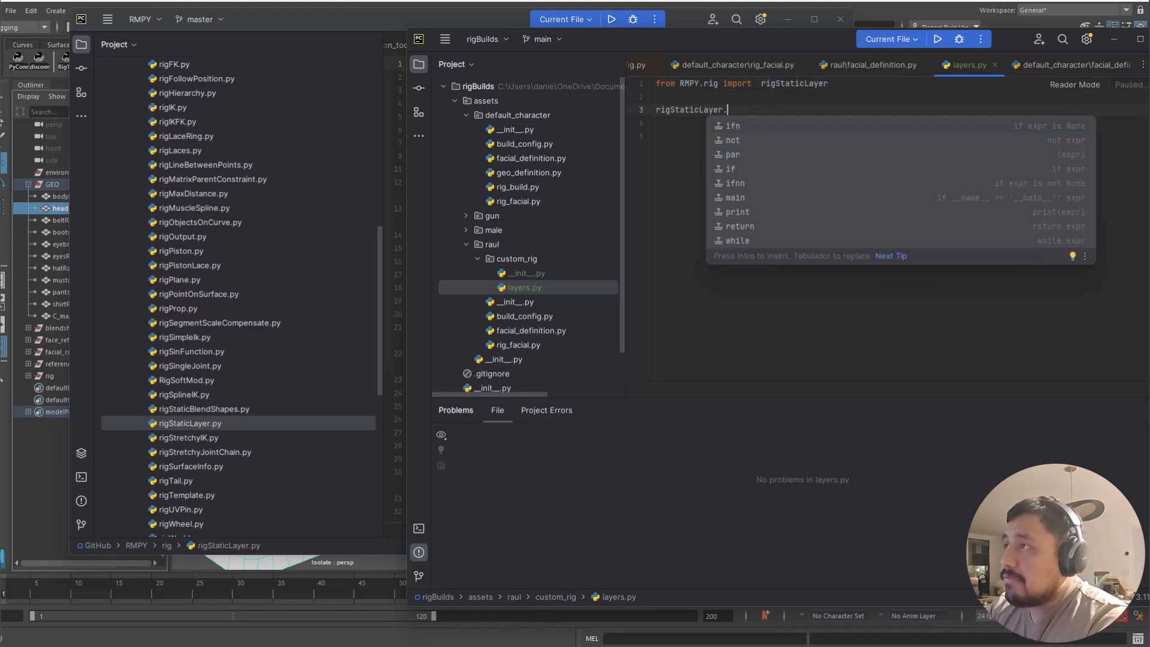
text(c)
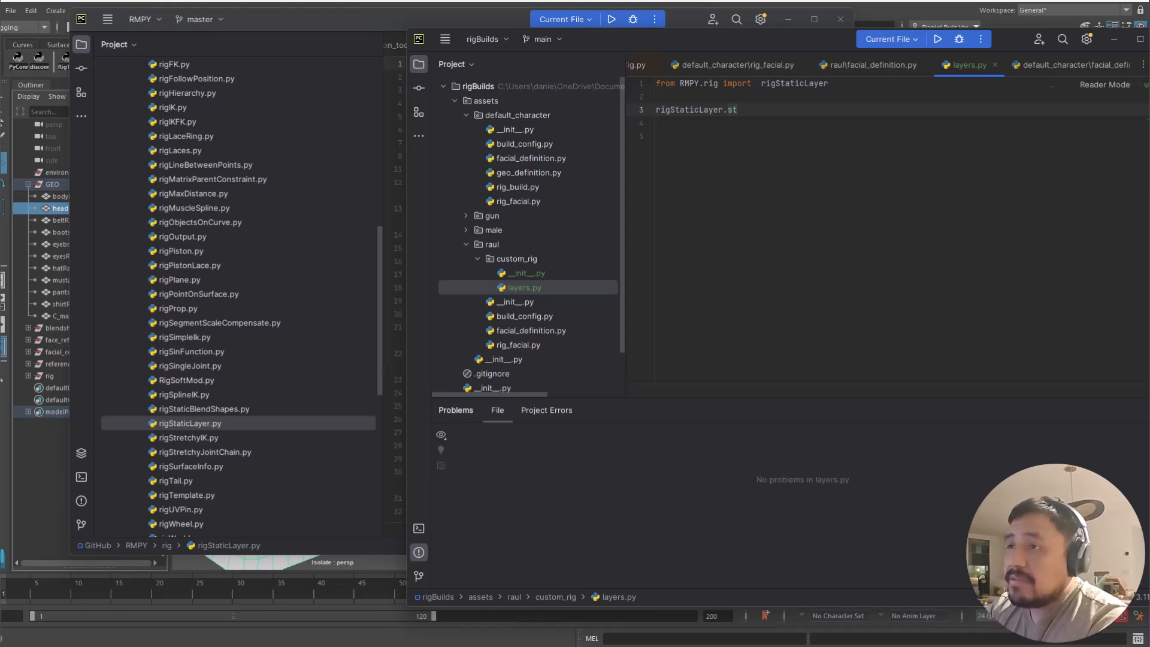
key(BackSpace)
key(BackSpace)
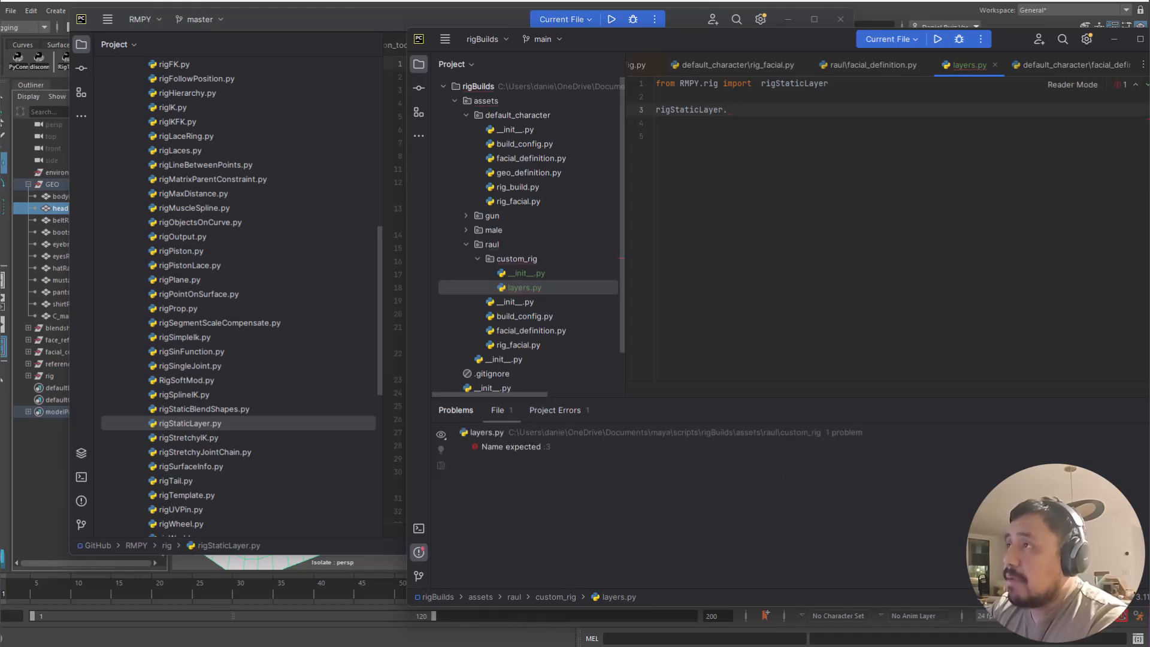
text(Rig)
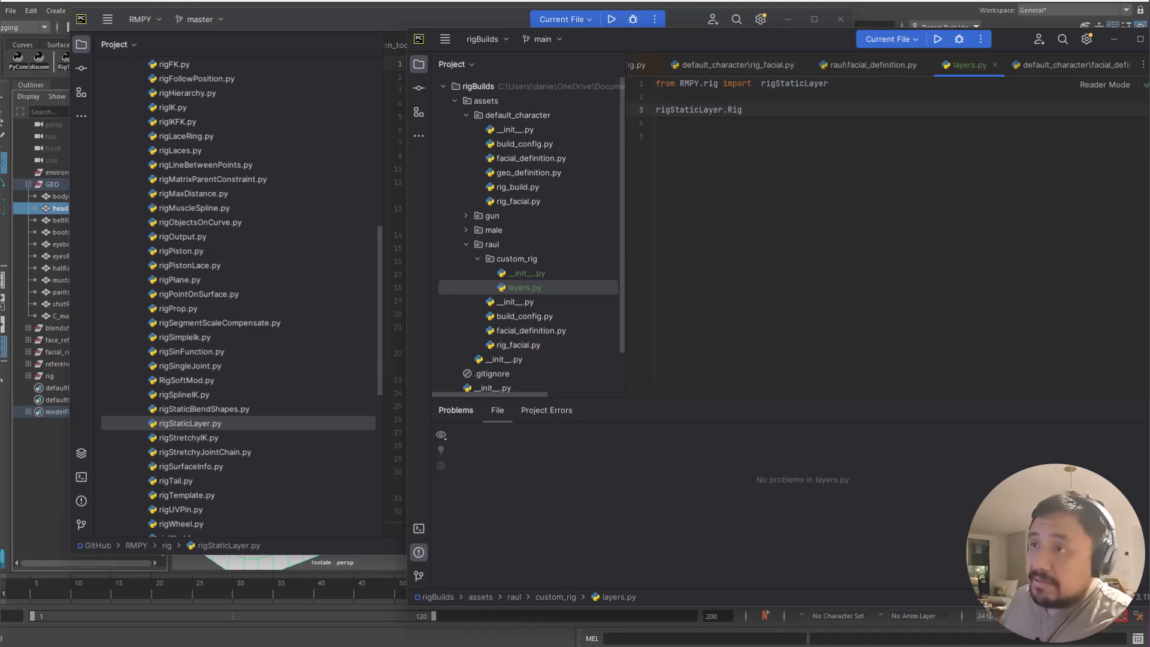
Copy the StaticLayer class name from rigStaticLayer.py and complete line 3 of layers.py as rigStaticLayer.StaticLayer()
click(212, 419)
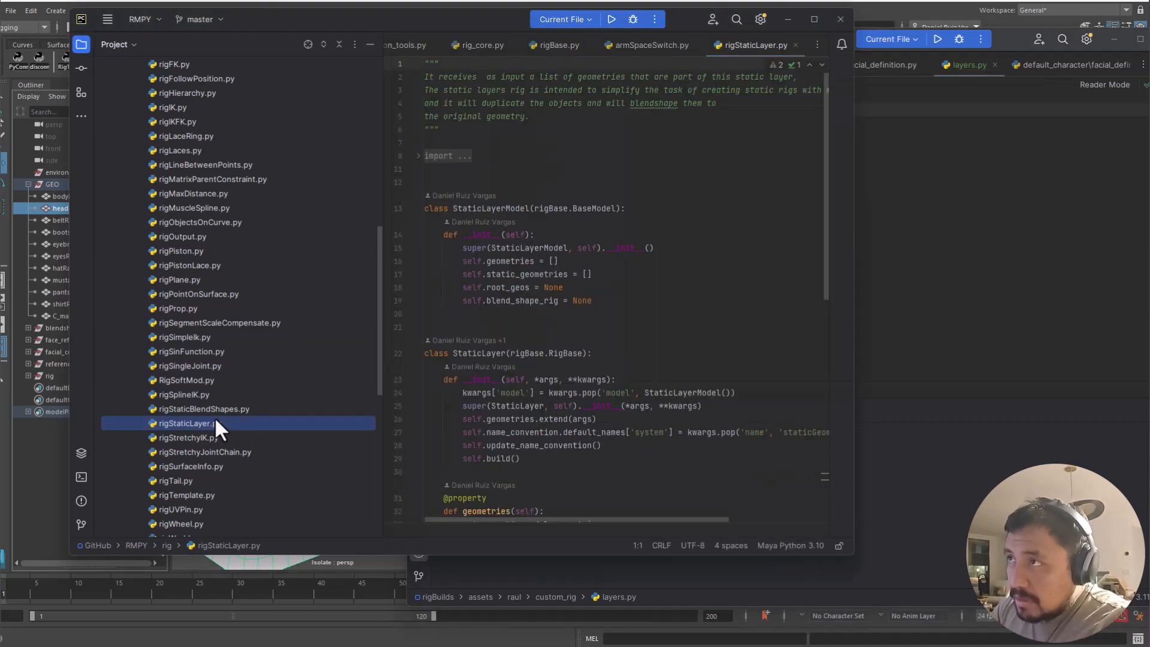
double_click(473, 353)
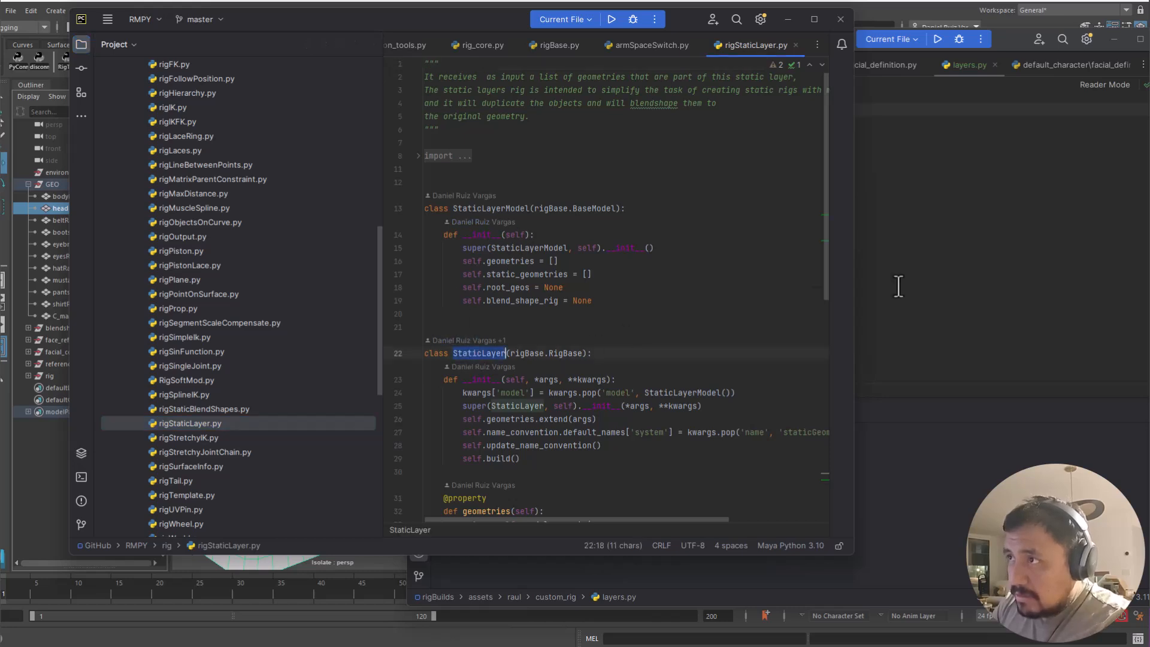
click(962, 247)
double_click(735, 110)
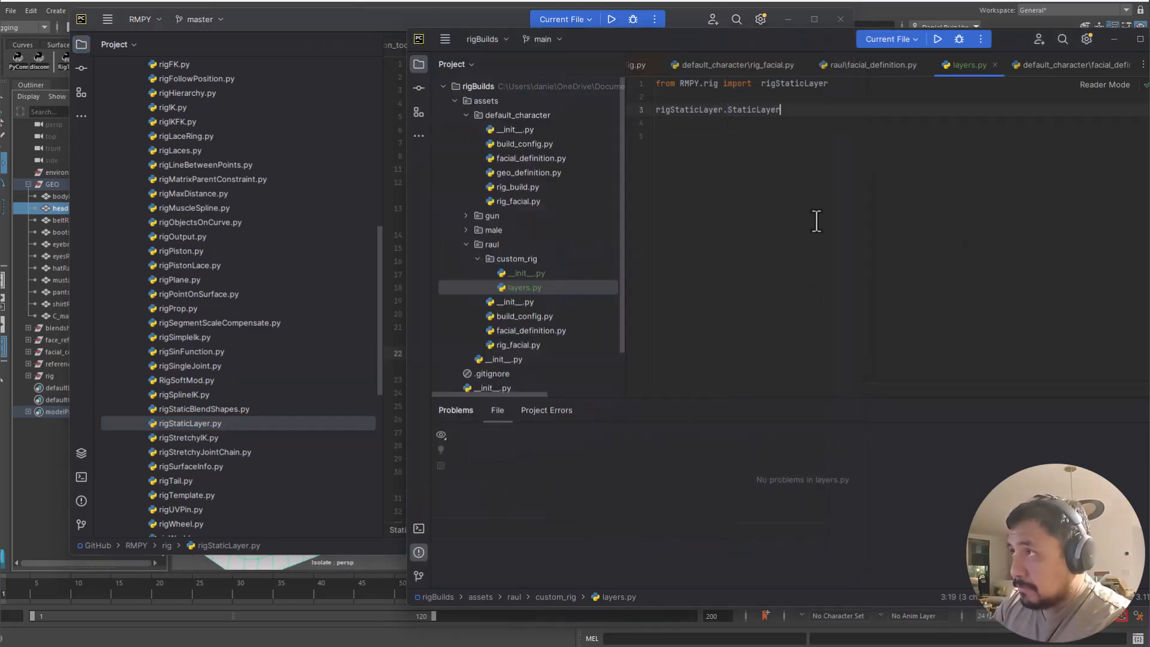
key(ctrl+v)
text(()
key(Home)
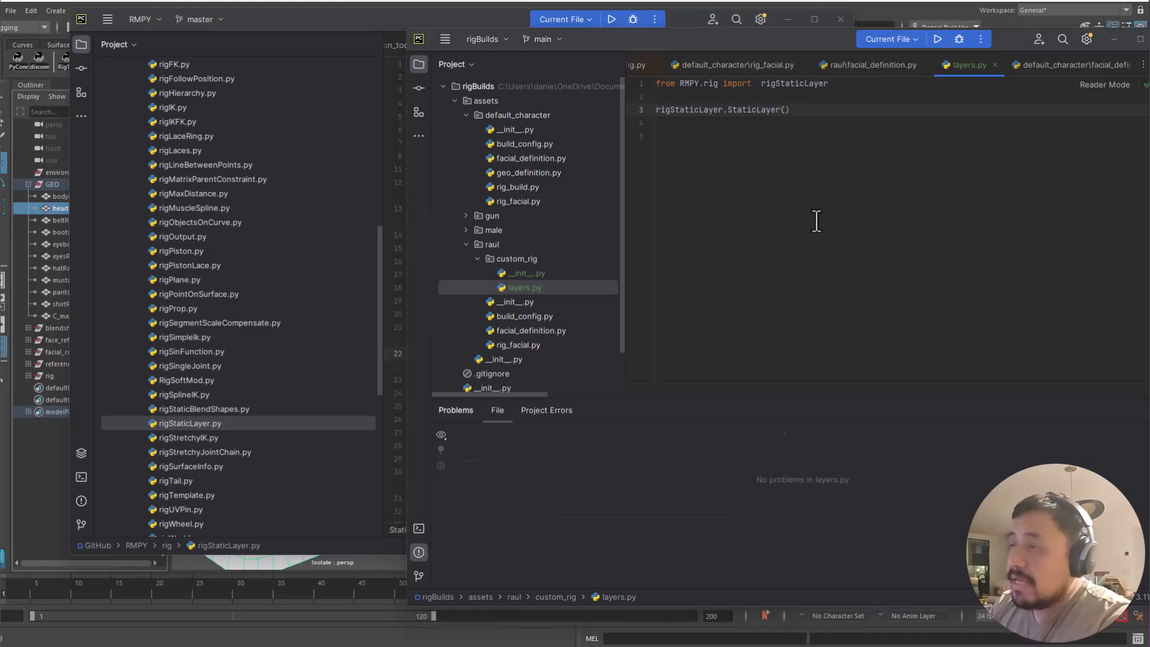
Examine the StaticLayer class's build method and how its constructor passes args to the geometries, widening the RMPY window
key(alt+Tab)
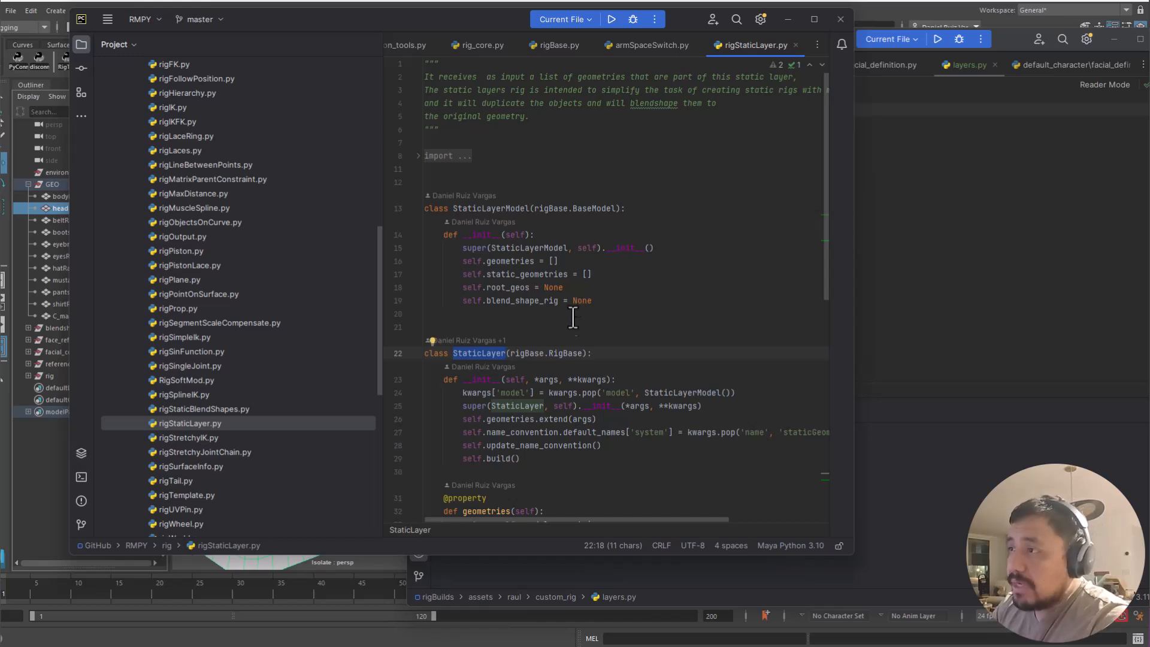
scroll(826, 282, down, 8)
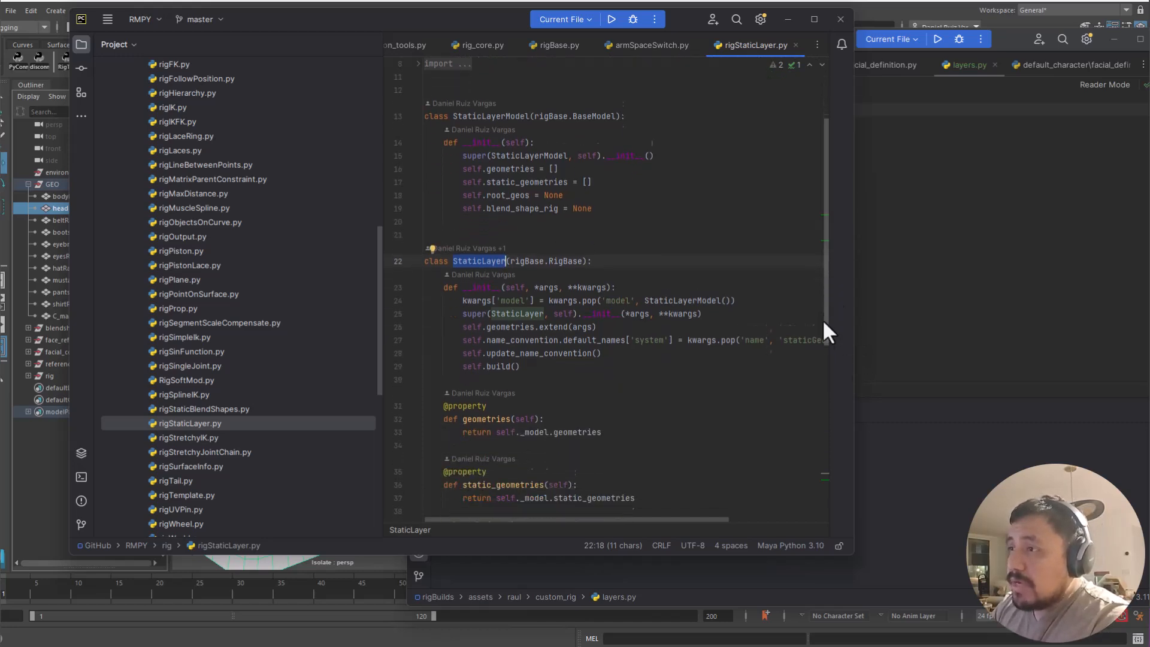
scroll(824, 414, up, 2)
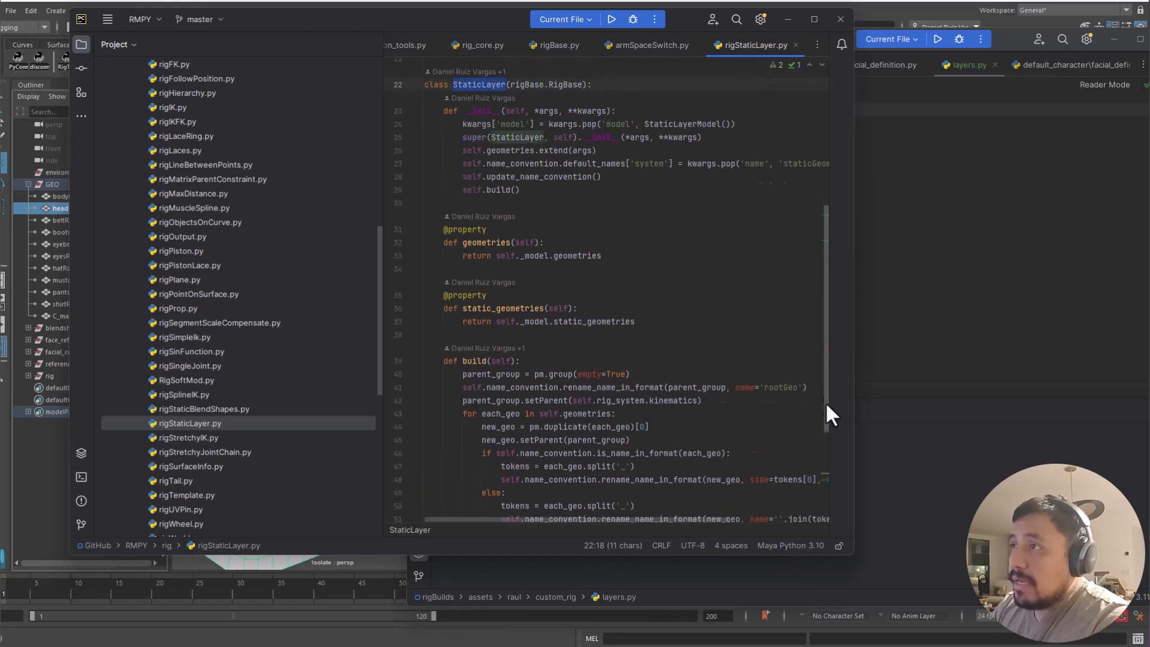
click(474, 378)
double_click(474, 378)
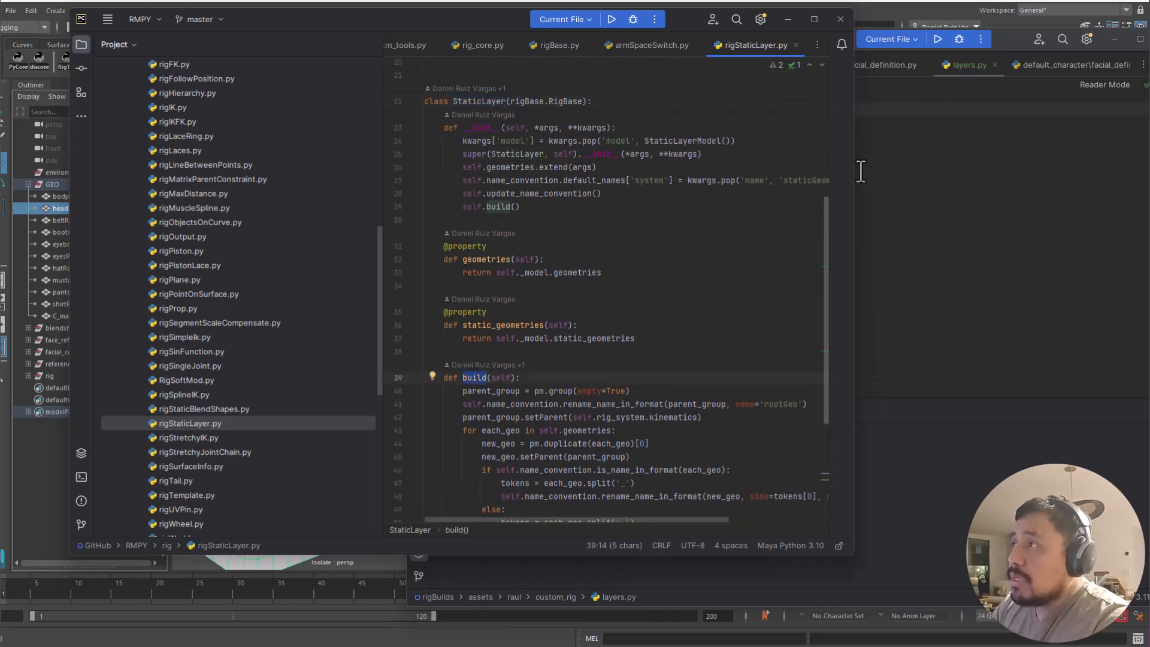
drag(854, 171, 1022, 189)
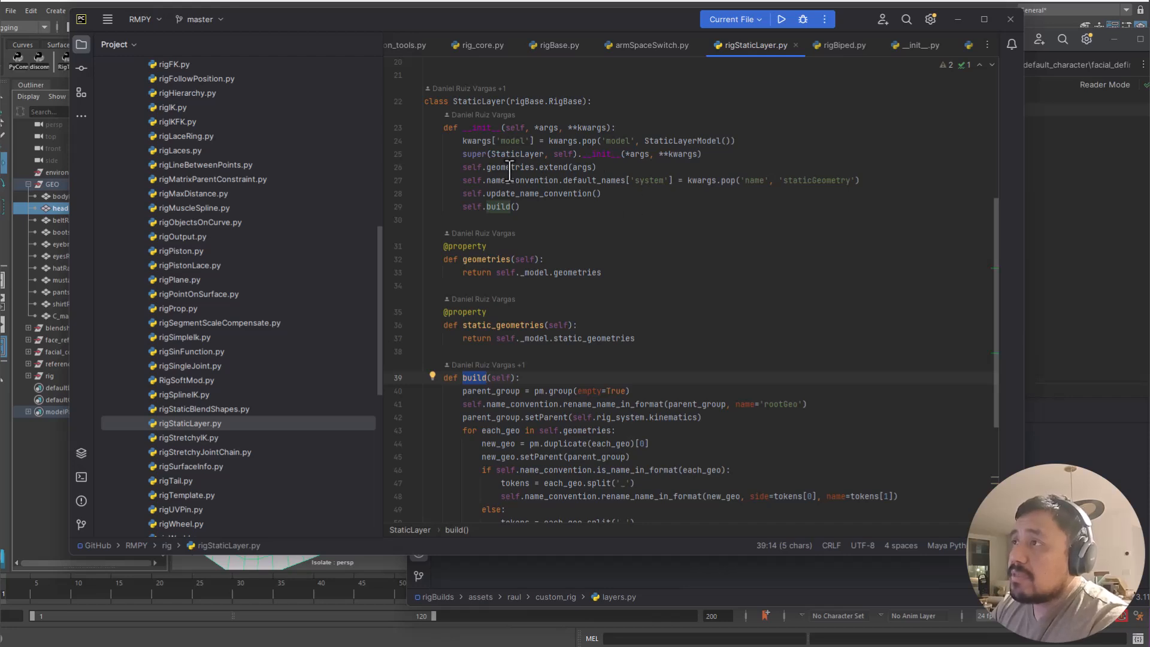
double_click(514, 170)
double_click(583, 168)
double_click(549, 129)
Rearrange the RMPY and rigBuilds windows so that Maya's Outliner is uncovered beside layers.py
click(1029, 174)
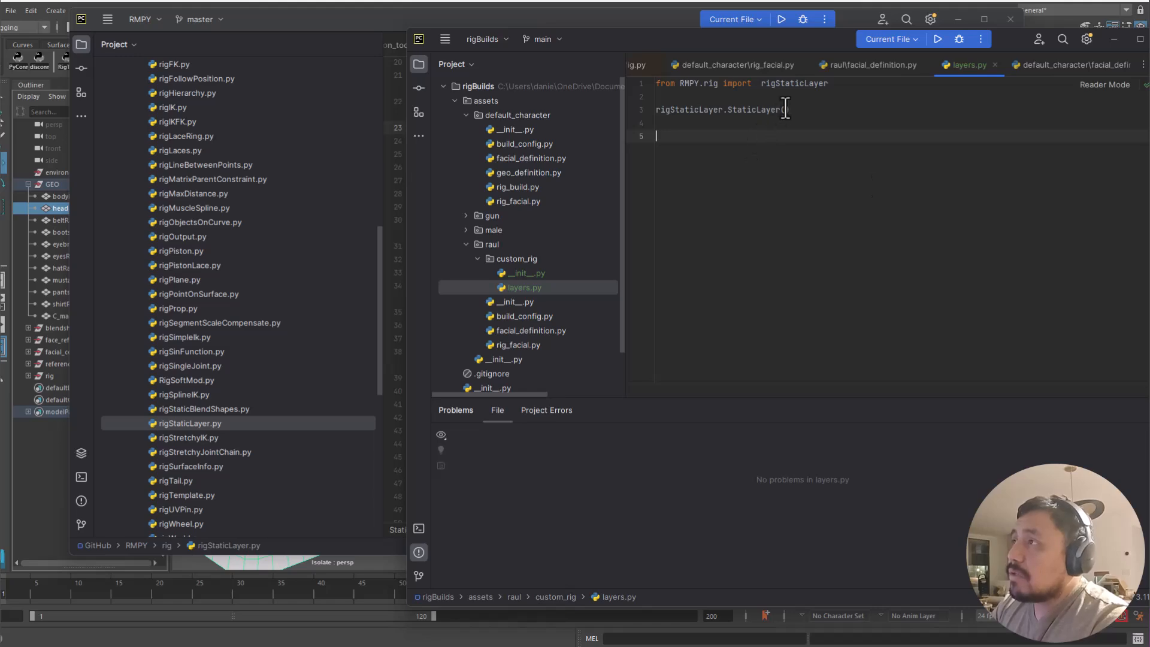
drag(489, 19, 616, 205)
drag(598, 43, 587, 335)
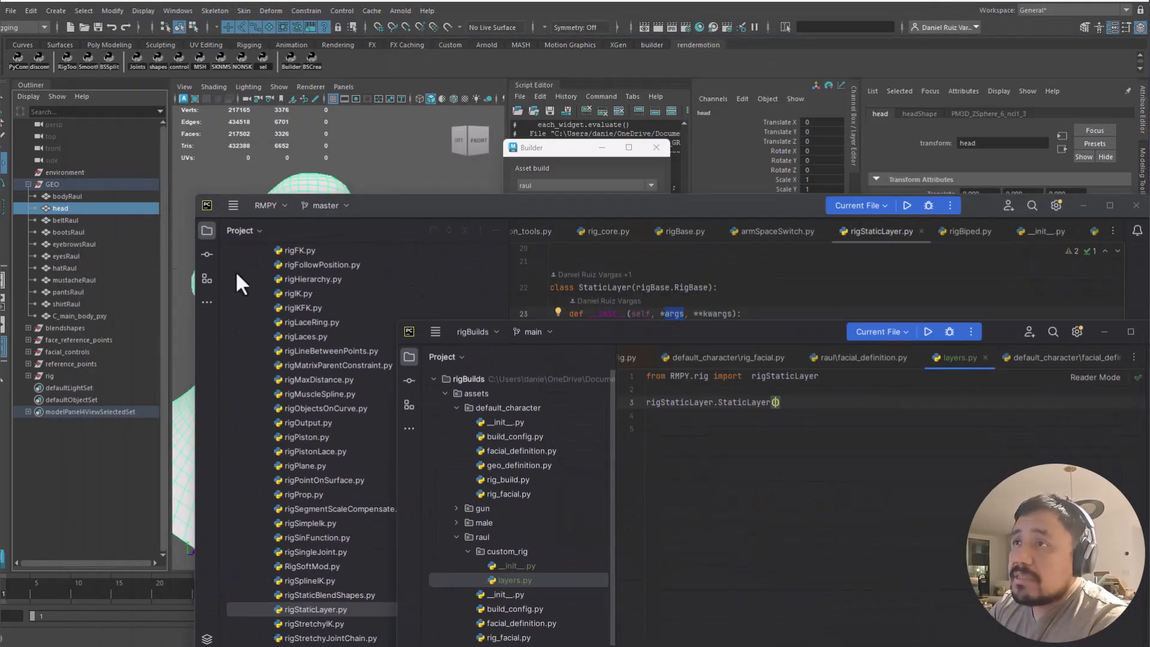
drag(695, 331, 640, 106)
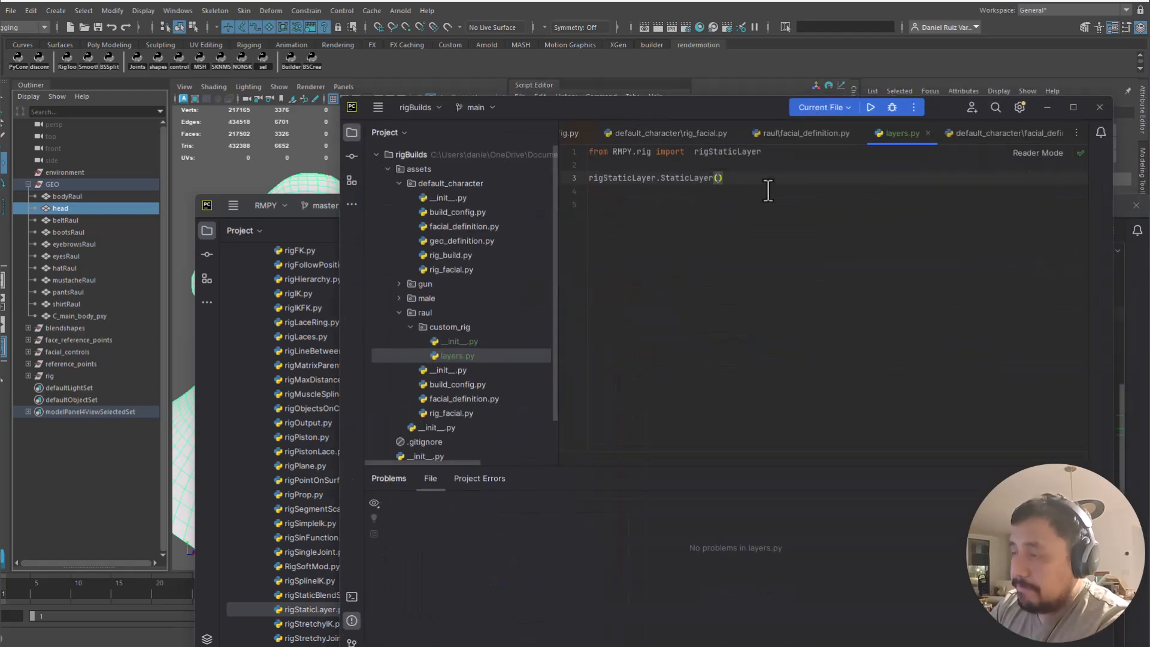
Pass 'head' to the StaticLayer call and assign the call to a static_layers variable
text('head)
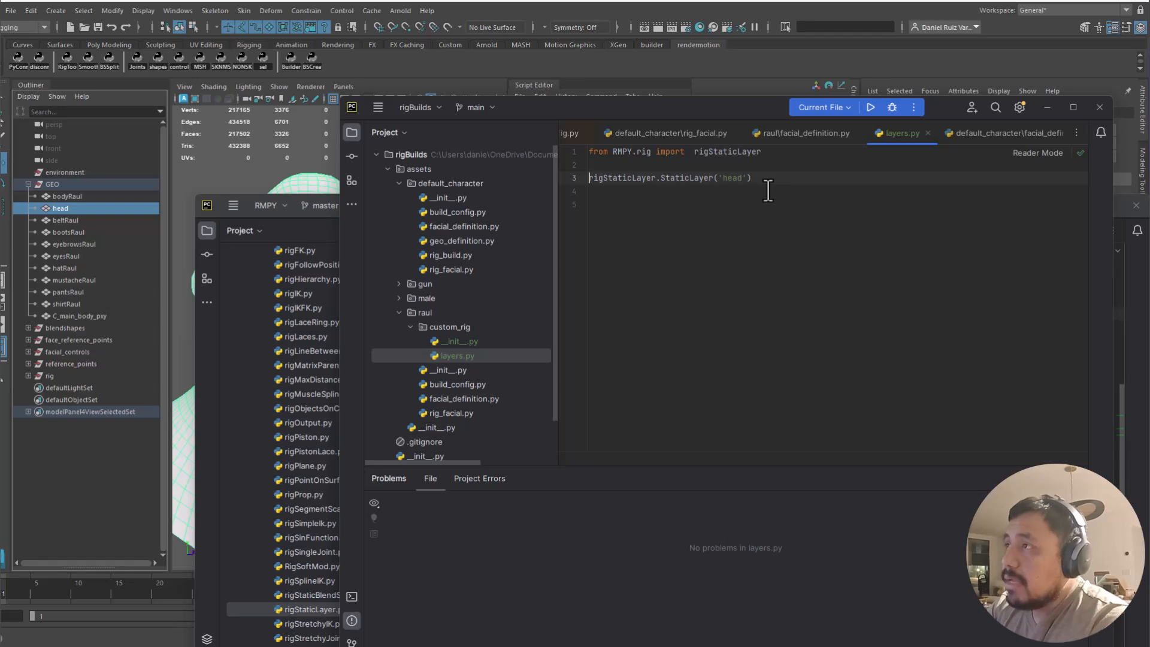
key(Home)
text(static_layers =)
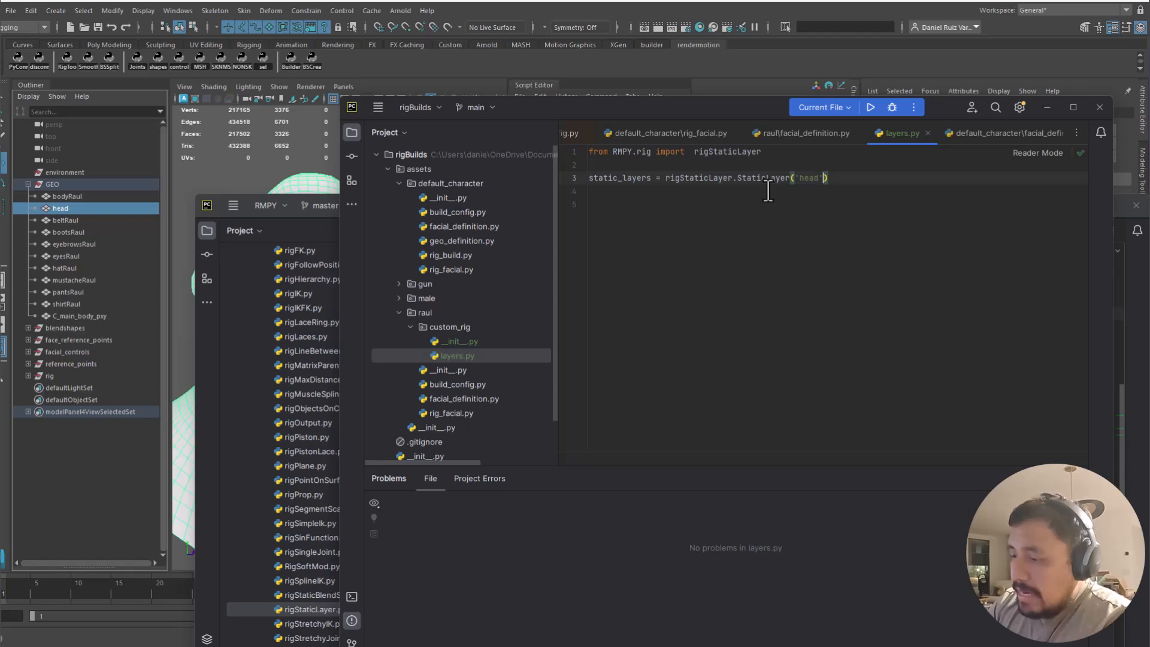
Check the name keyword in the StaticLayer constructor and add name='squashHead' to the call in layers.py
text(=)
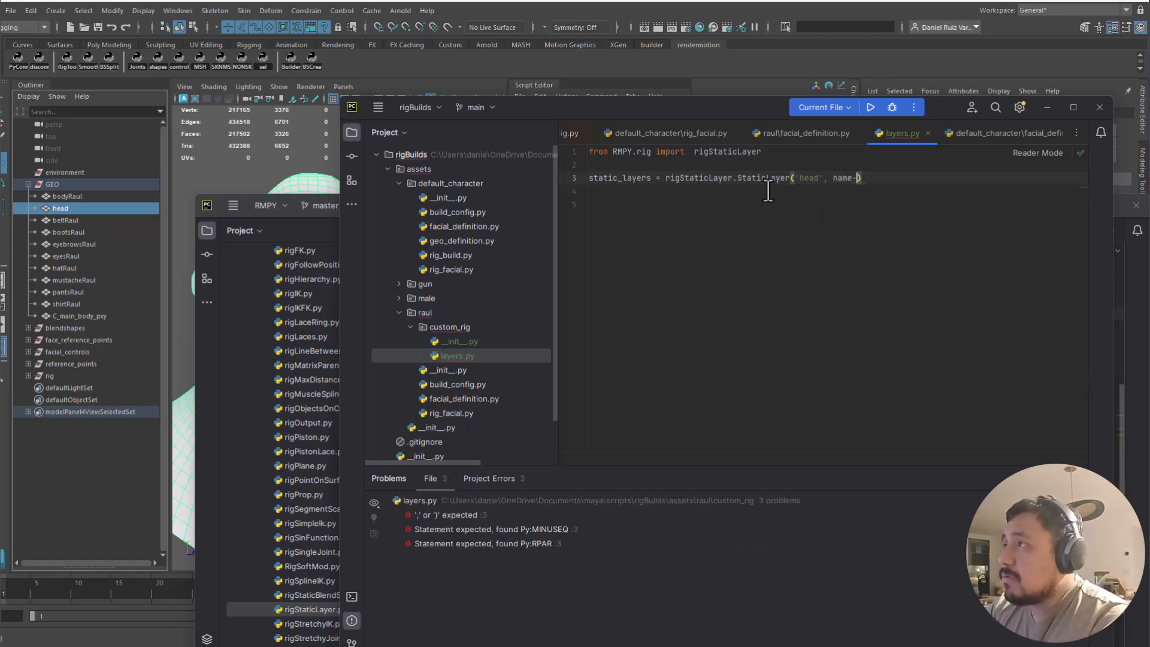
key(ctrl+b)
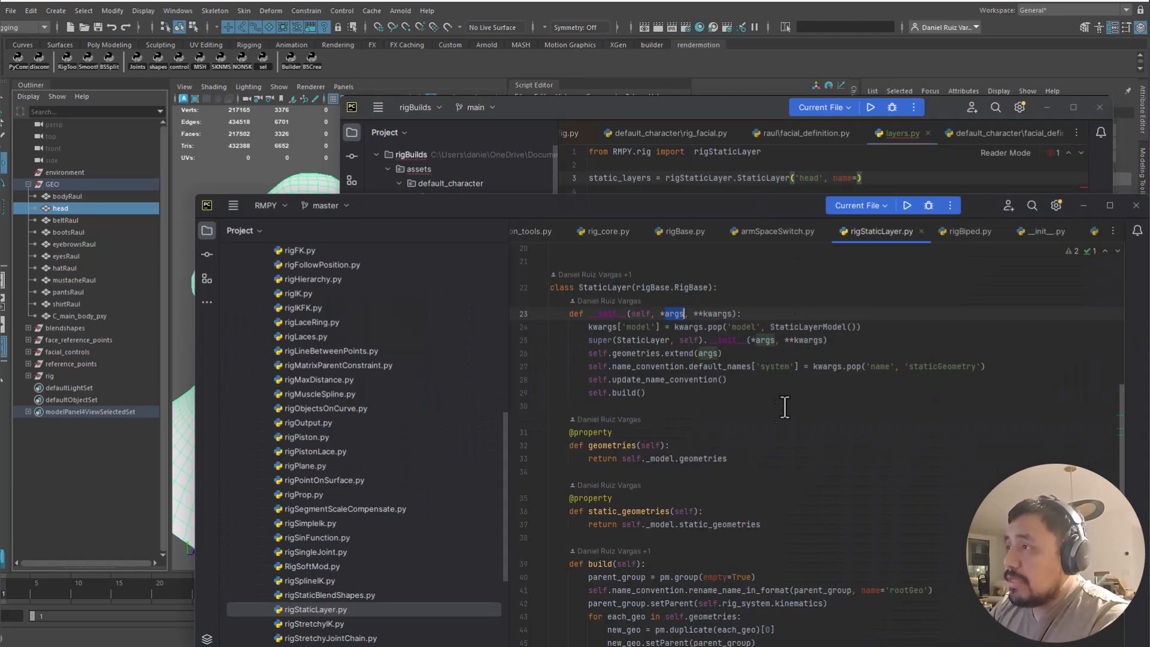
click(884, 371)
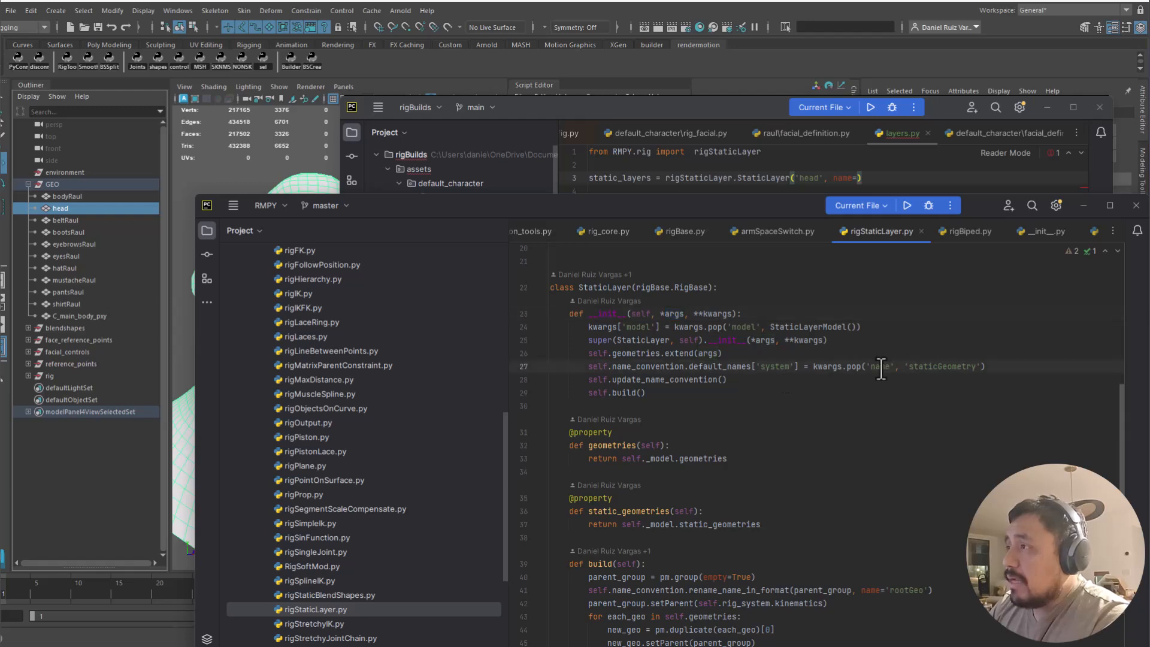
drag(909, 366, 978, 368)
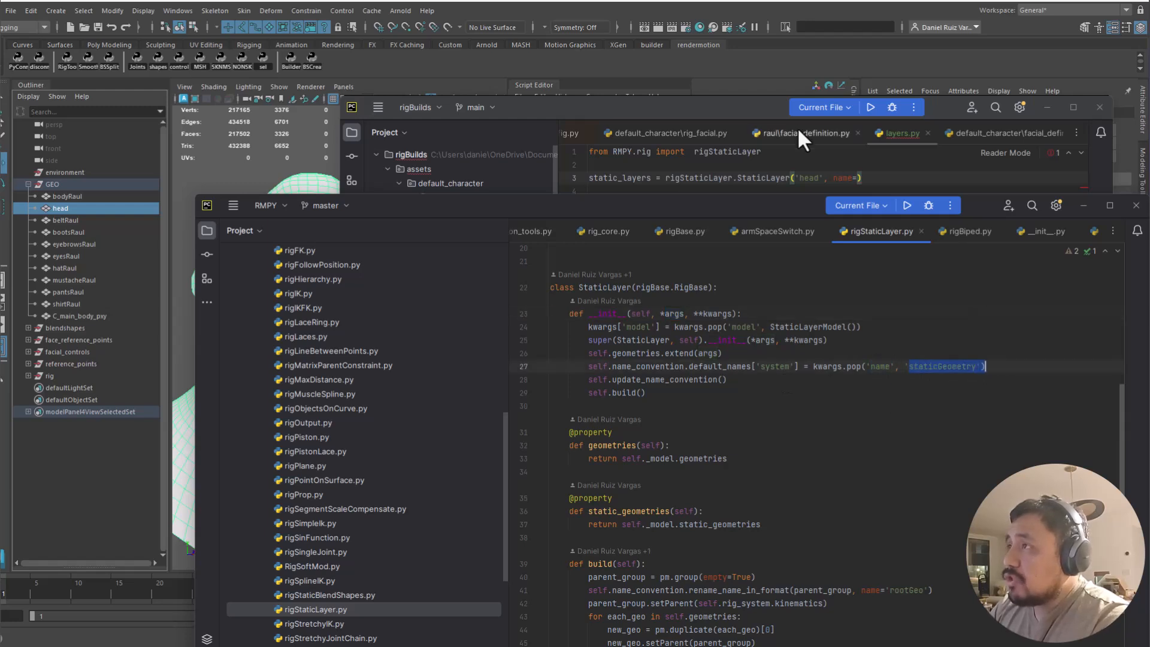
click(769, 116)
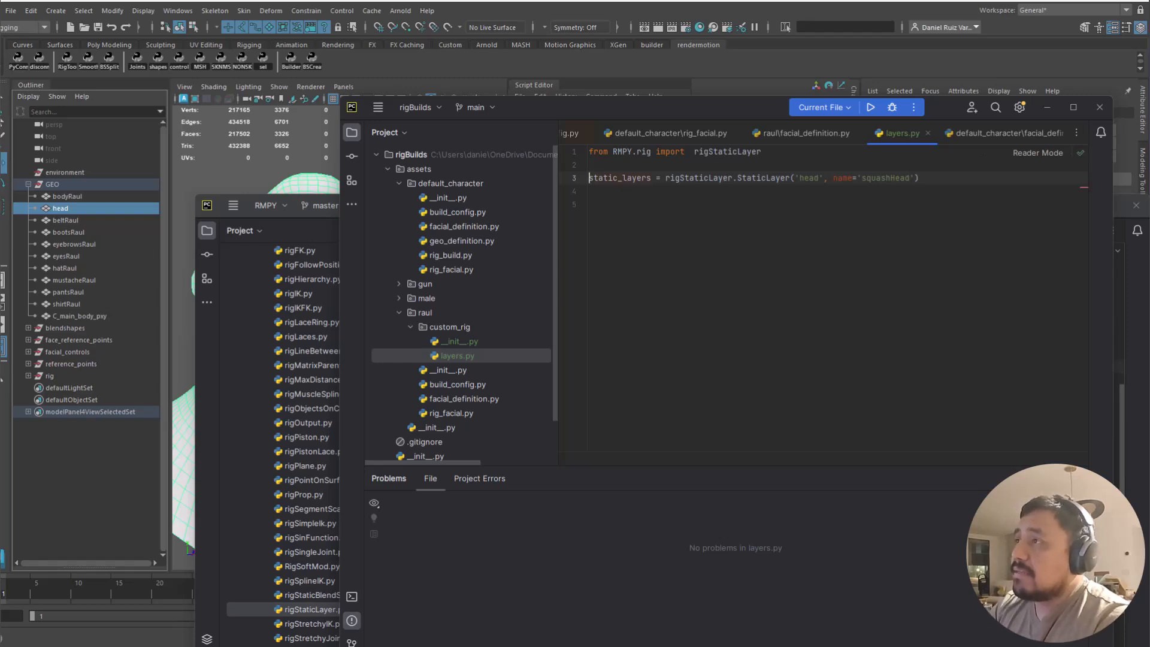
key(Return)
key(Delete)
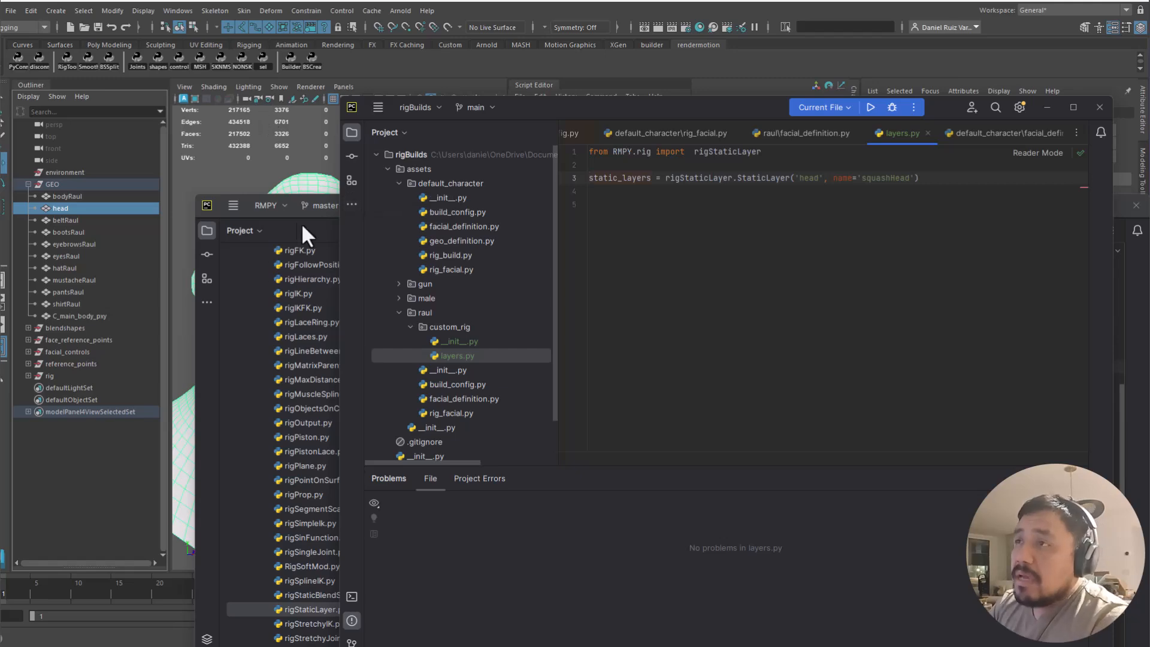
Move the RMPY window aside, switch to Maya and open its connection to PyCharm, shifting the Builder window out of the way
click(271, 240)
drag(739, 204, 1149, 239)
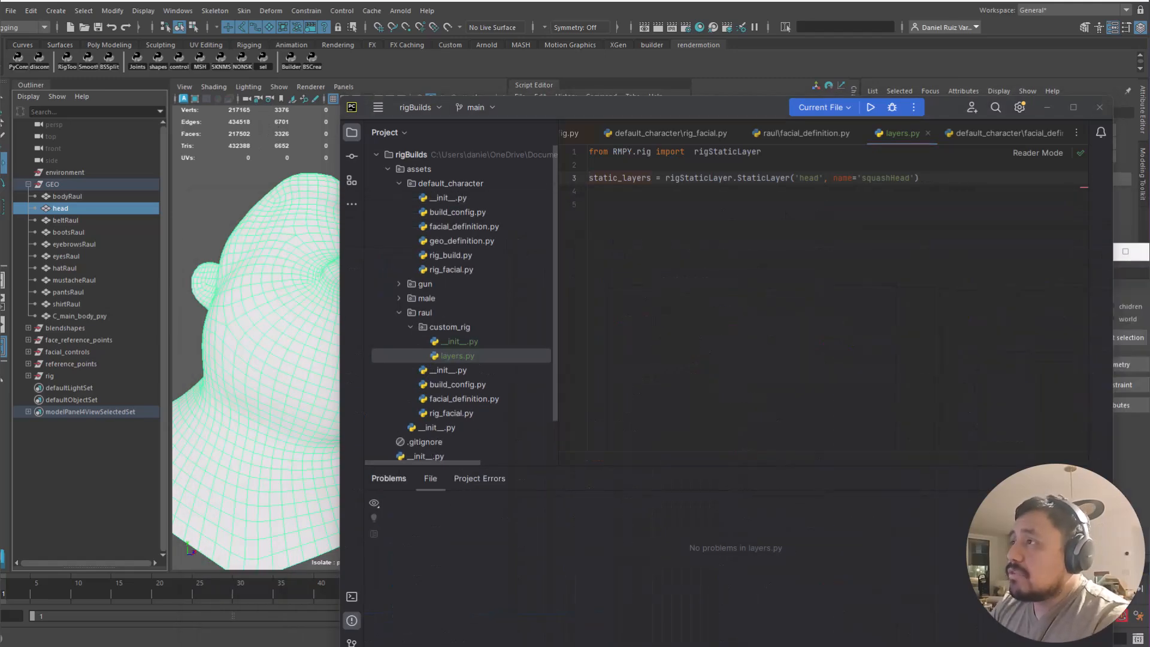
click(19, 61)
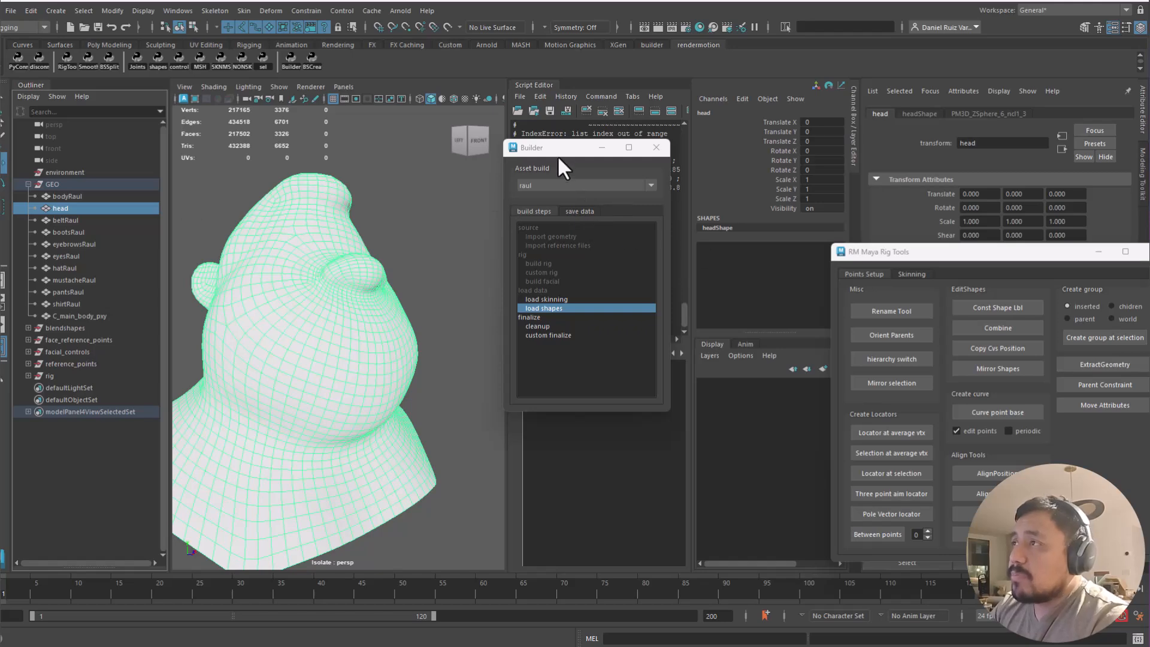
drag(559, 154, 311, 133)
Switch back to PyCharm and execute the layers.py code in the connected Maya session
key(alt+Tab)
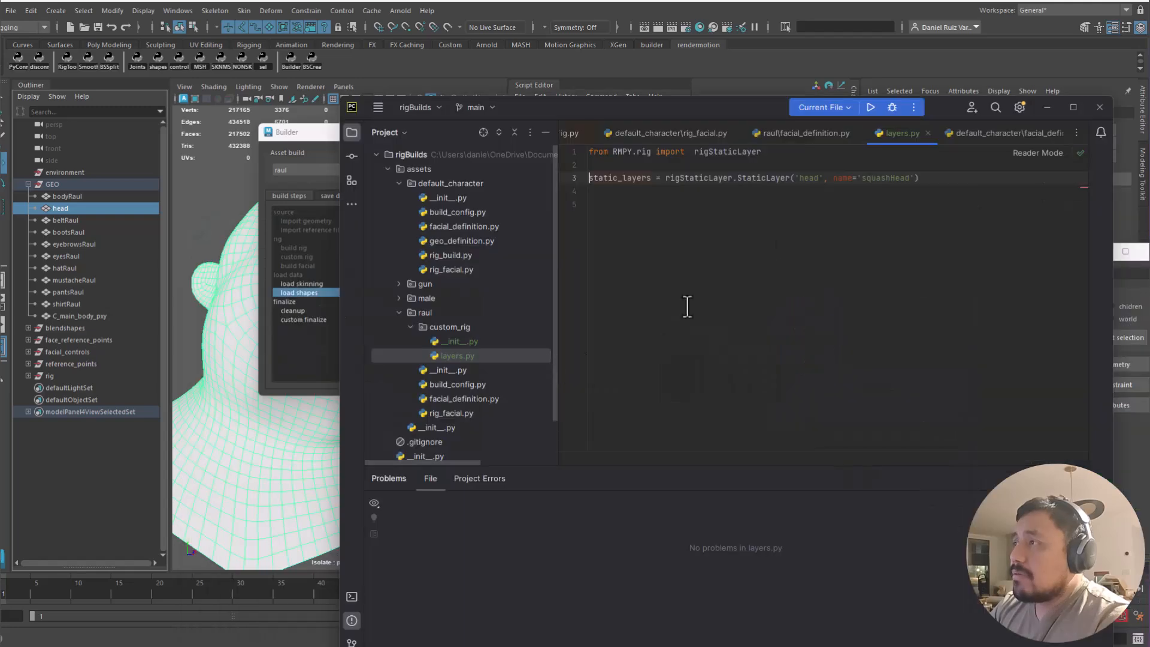
click(833, 178)
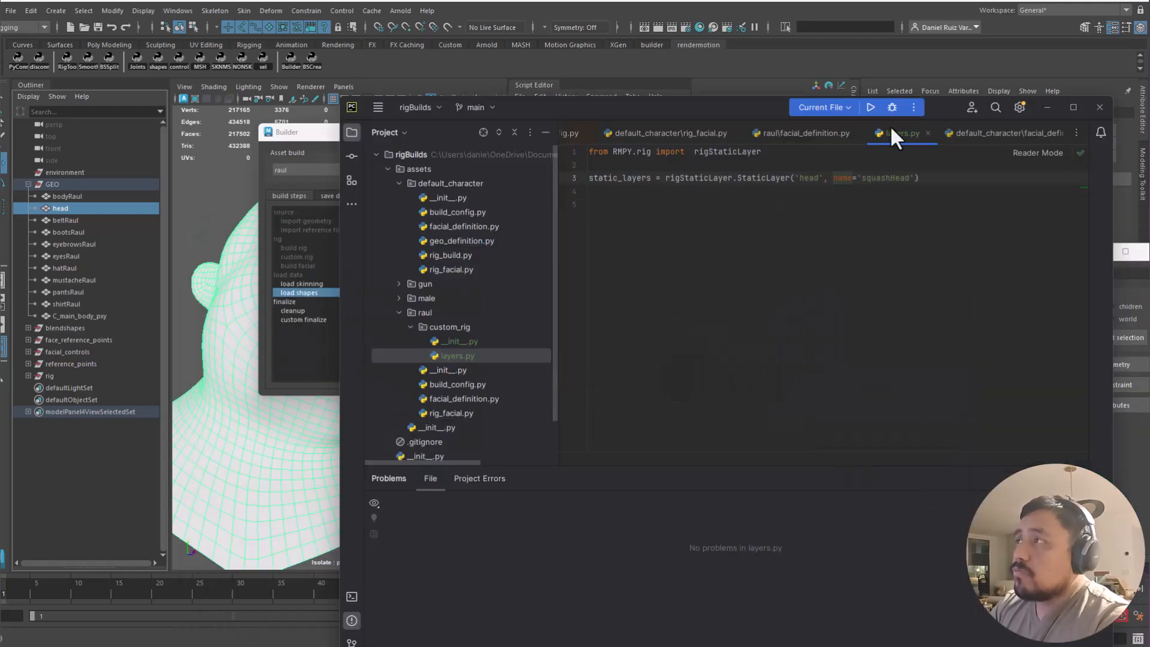
click(886, 176)
key(alt+a)
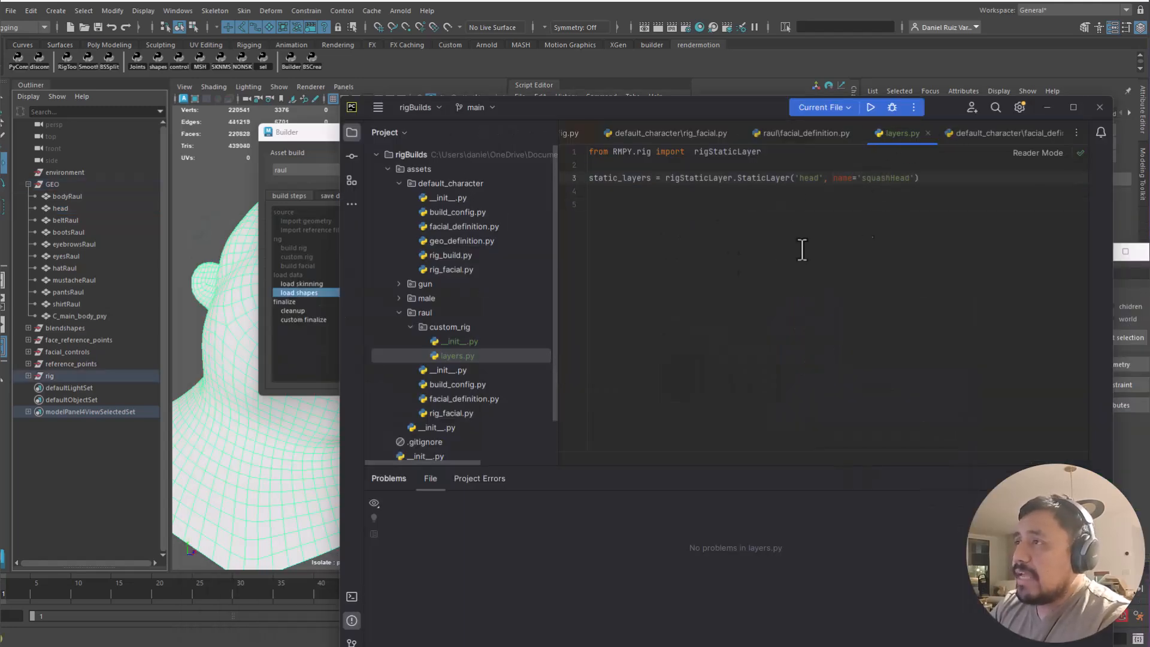
In Maya's Outliner, expand rig, systems and the squashHead system group, and select that group to inspect it
click(28, 376)
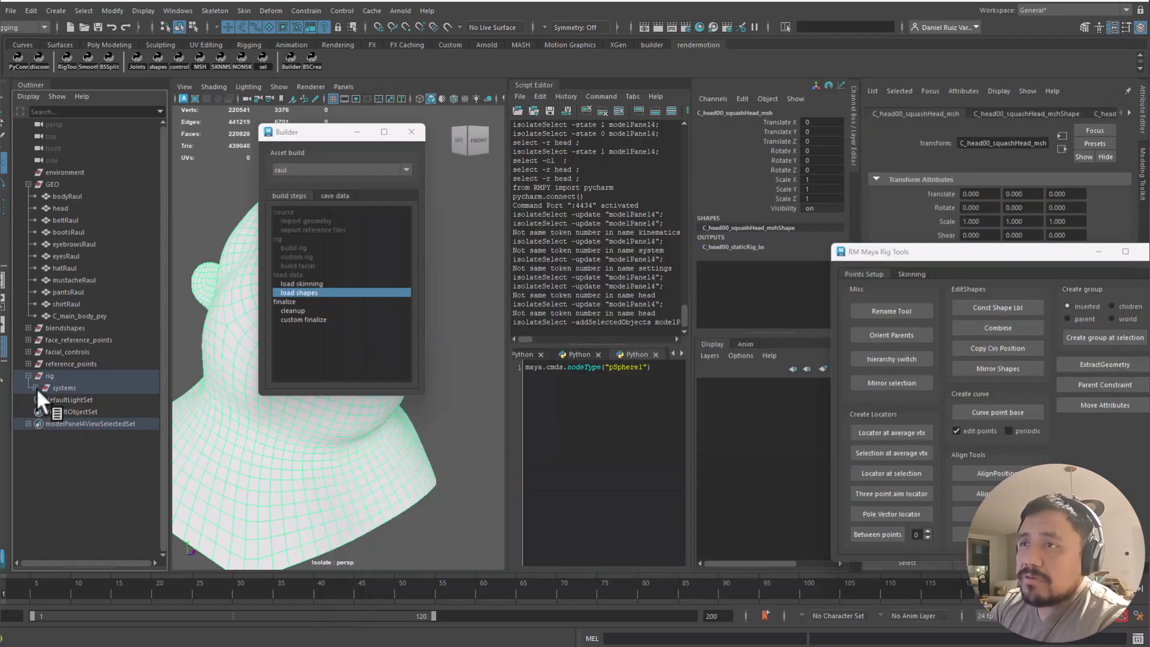
click(36, 388)
click(43, 412)
click(107, 412)
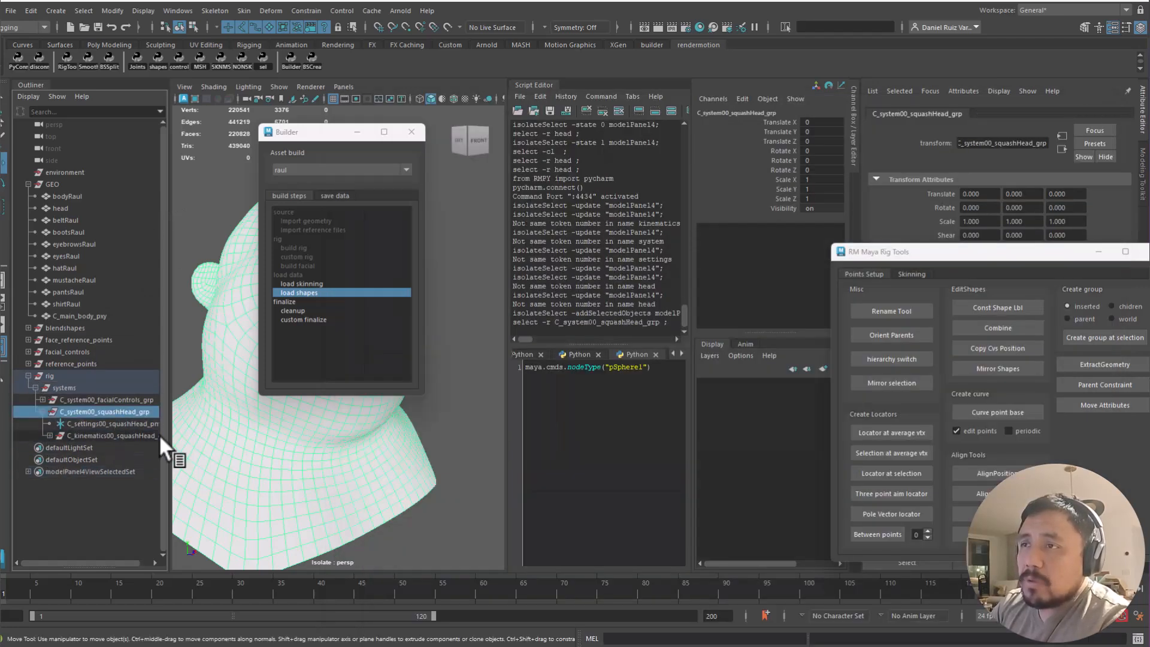
Expand the squashHead kinematics group to reach C_head00_squashHead_msh, and inspect the C_head00_staticRig_bs input on the head geometry
drag(317, 131, 546, 131)
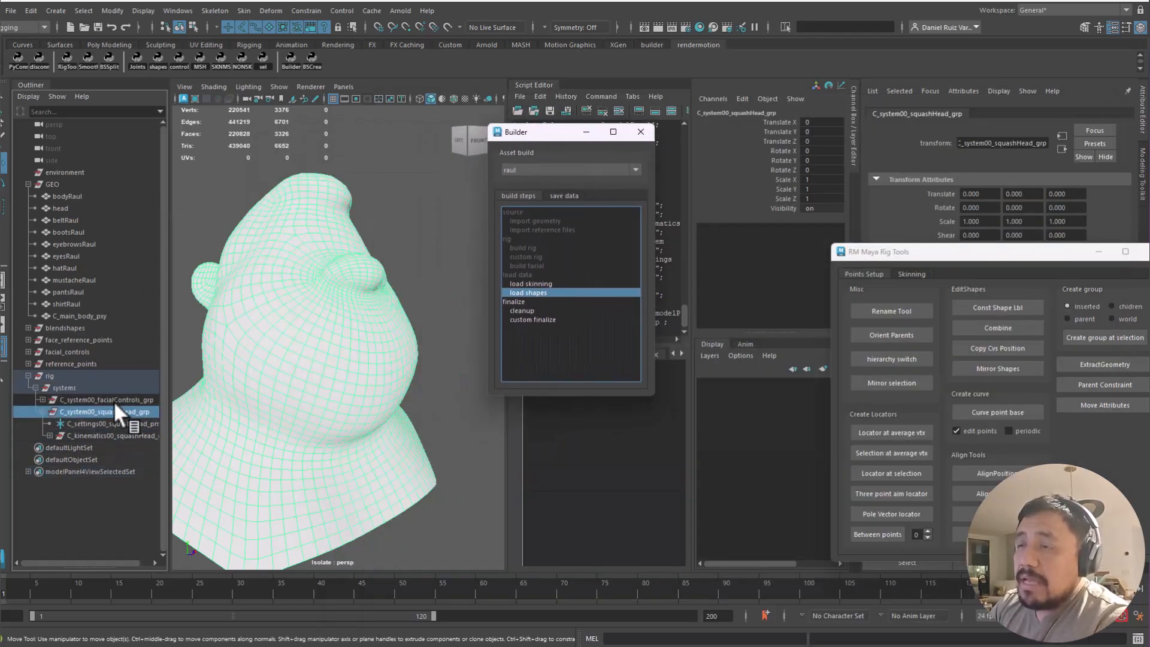
click(49, 435)
drag(171, 455, 225, 462)
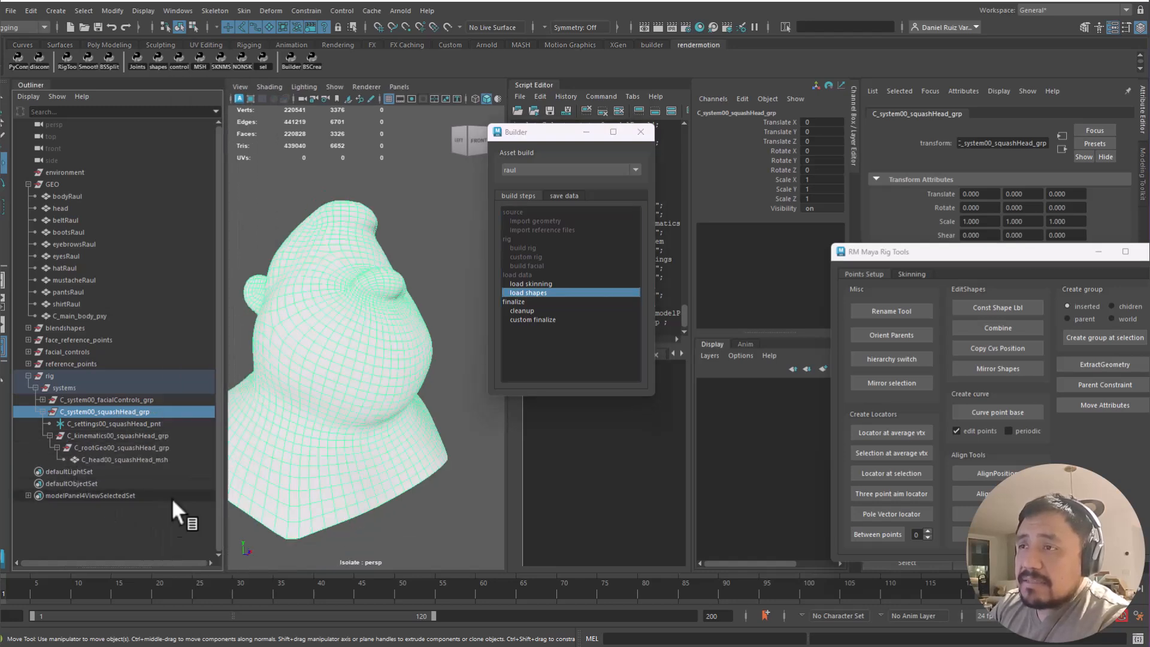
click(96, 460)
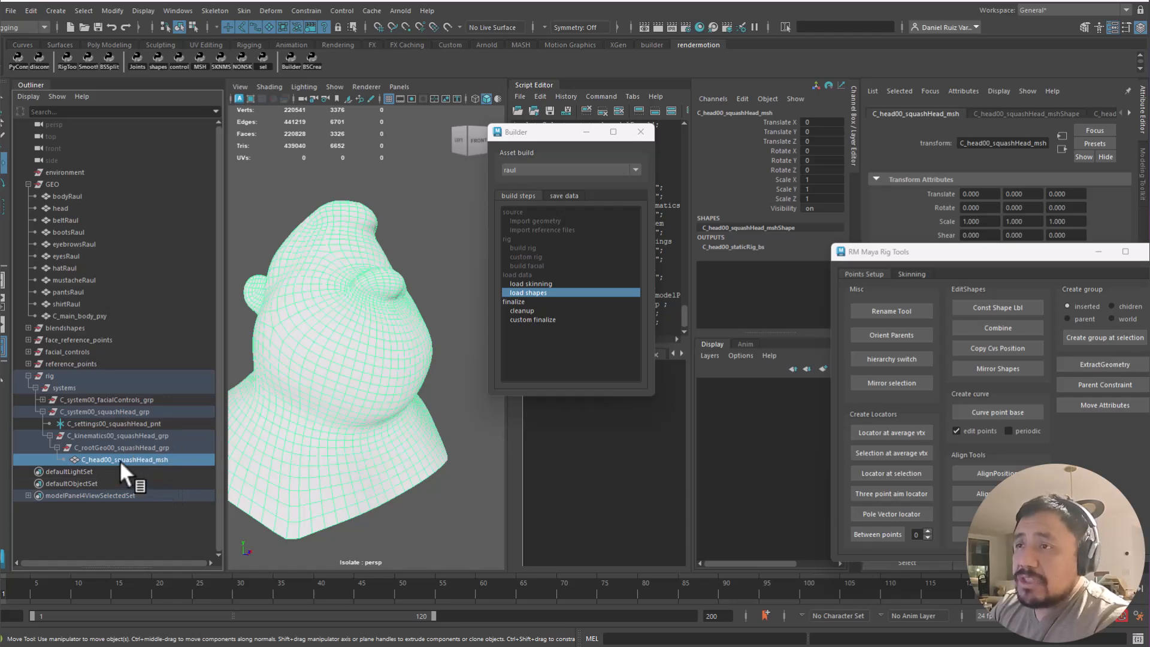
click(60, 208)
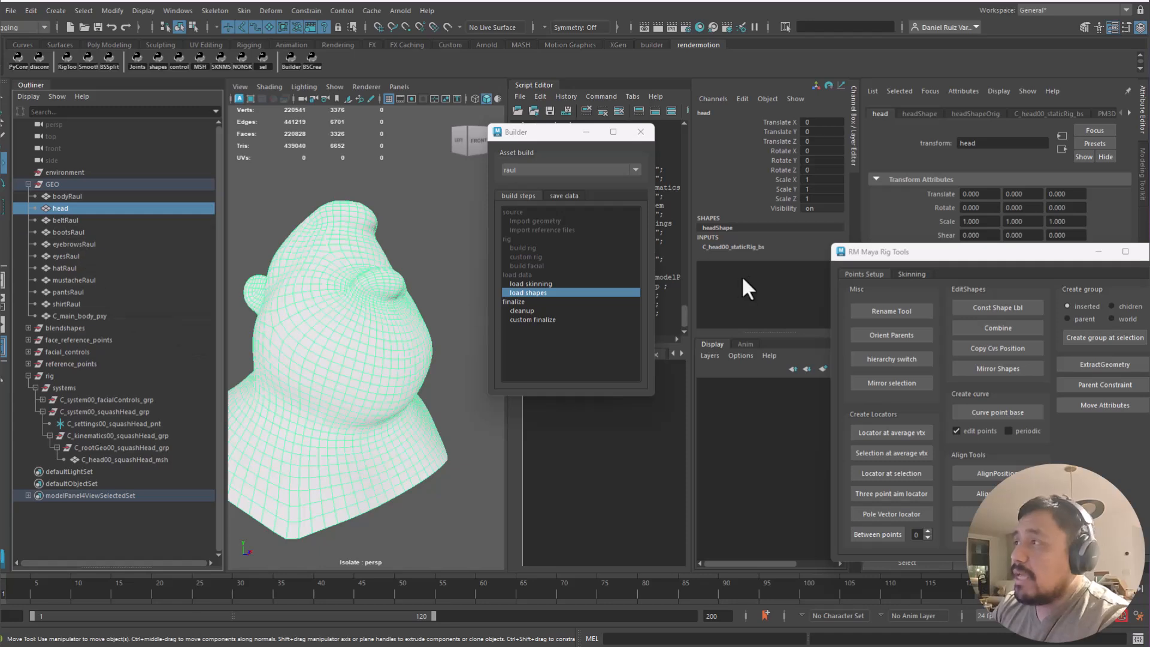
click(737, 248)
drag(861, 252, 884, 299)
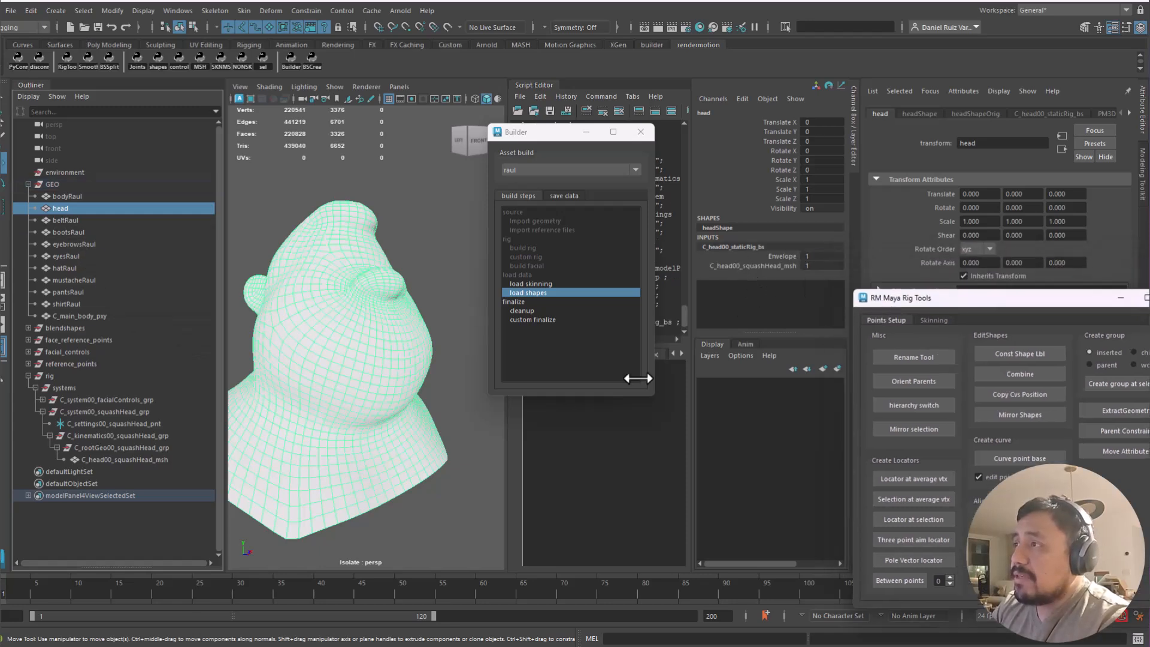
Pull the face vertices of C_head00_squashHead_msh forward with soft selection to test the layer, and return to object mode
click(124, 460)
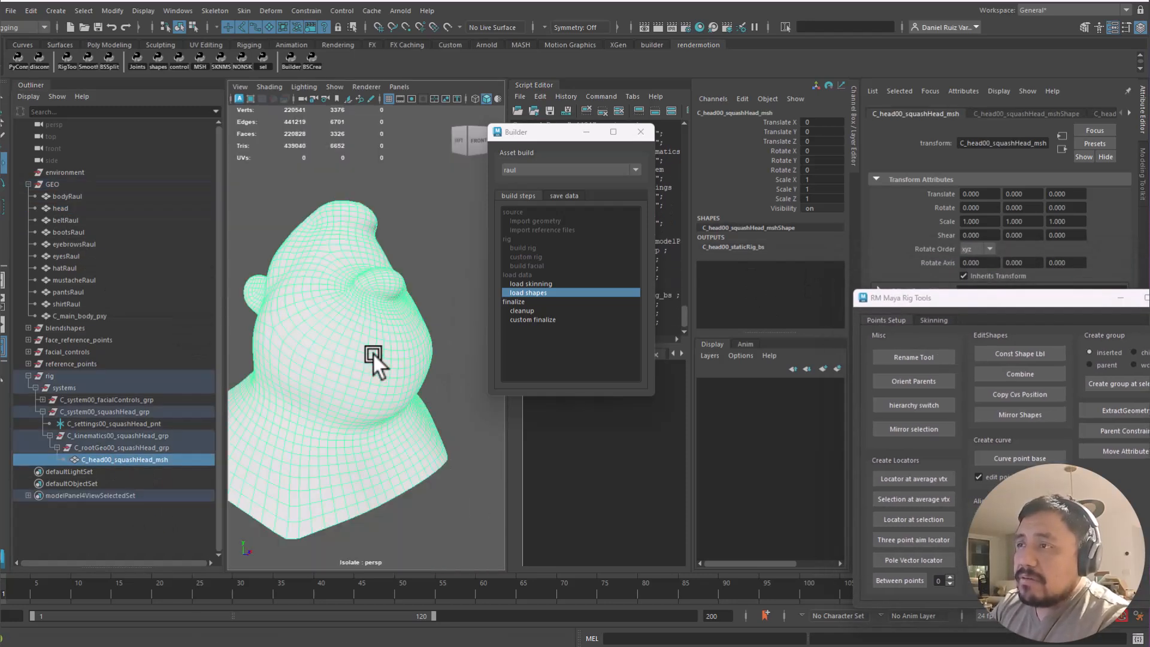
right_drag(373, 355, 329, 351)
drag(393, 269, 505, 303)
key(b)
drag(432, 240, 488, 237)
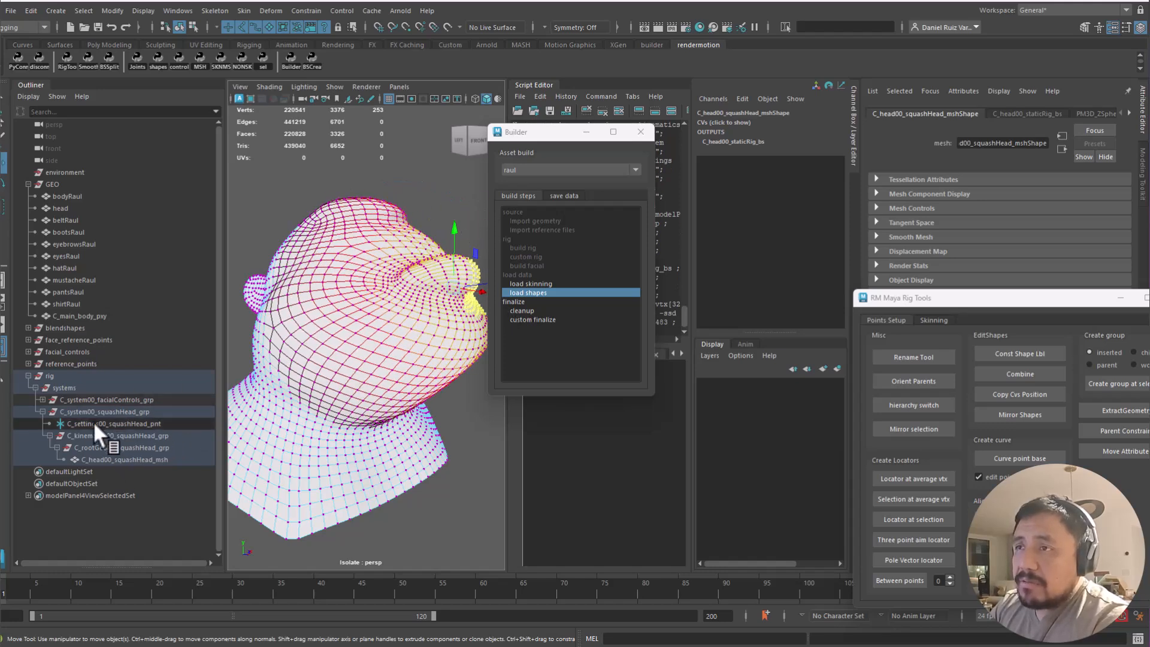
key(F8)
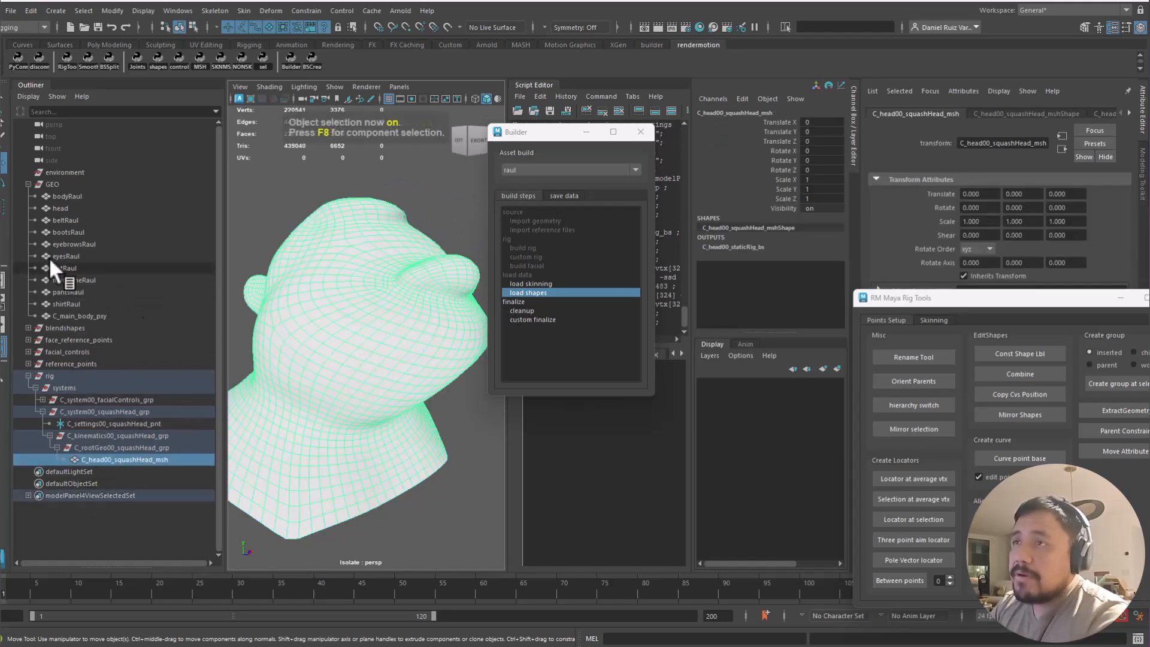
On the head geometry, lower the C_head00_squashHead_msh weight of C_head00_staticRig_bs to 0
click(59, 208)
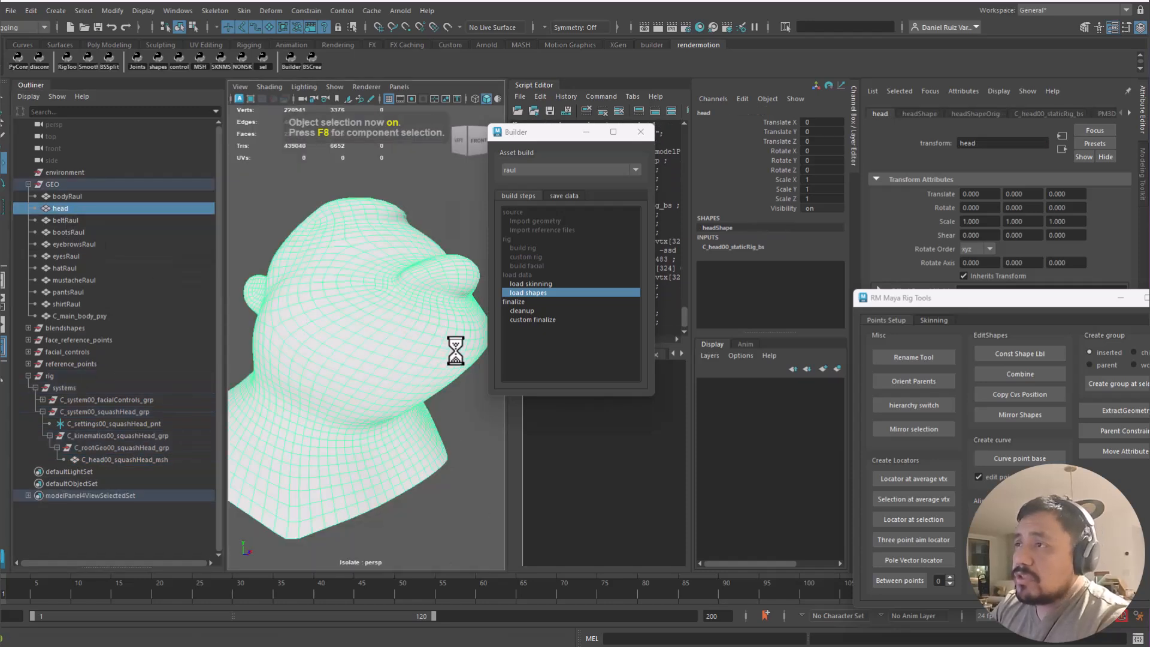
click(742, 247)
click(774, 266)
middle_drag(431, 343, 211, 411)
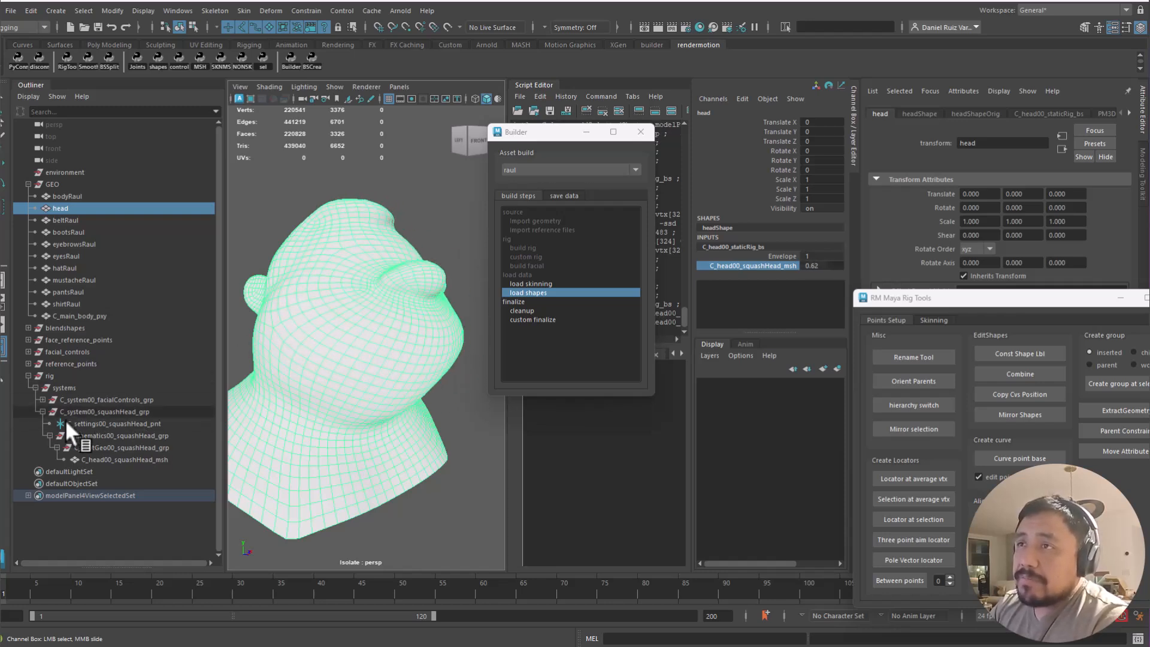
middle_drag(355, 317, 185, 363)
Move the head geometry sideways and up from its original place, about 81.4 in X and 10.6 in Y
alt+right_drag(411, 398, 413, 372)
alt+drag(413, 372, 388, 386)
key(w)
alt+middle_drag(389, 386, 318, 323)
drag(362, 512, 462, 435)
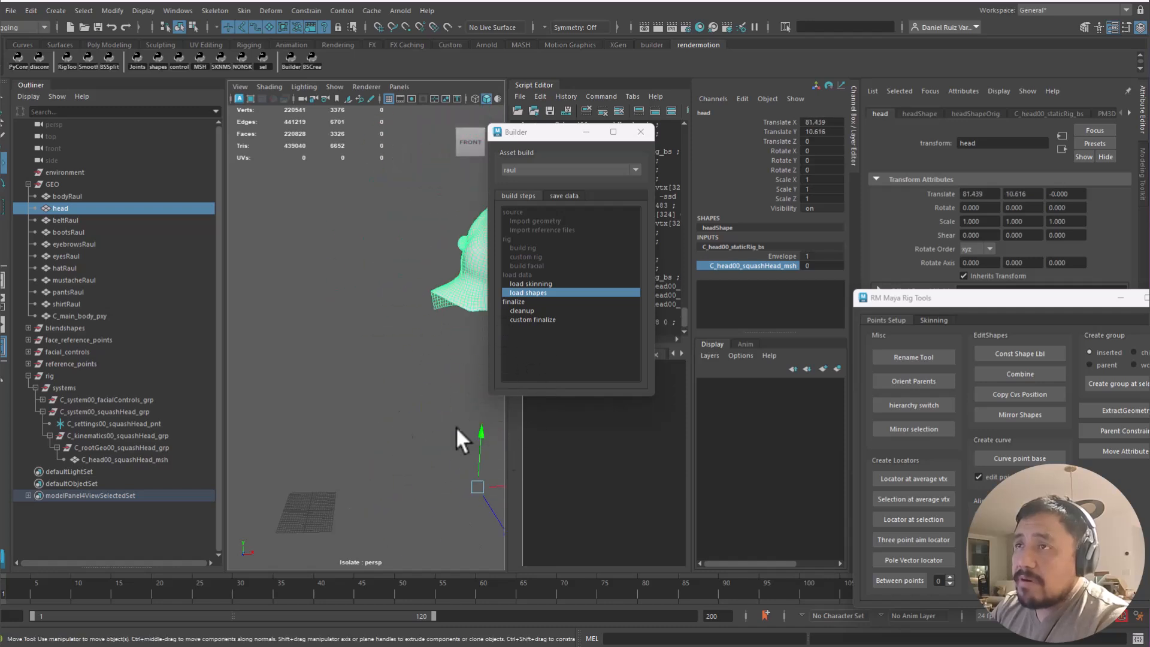
Isolate C_head00_squashHead_msh in the viewport and look at the static layer mesh from another angle
click(156, 459)
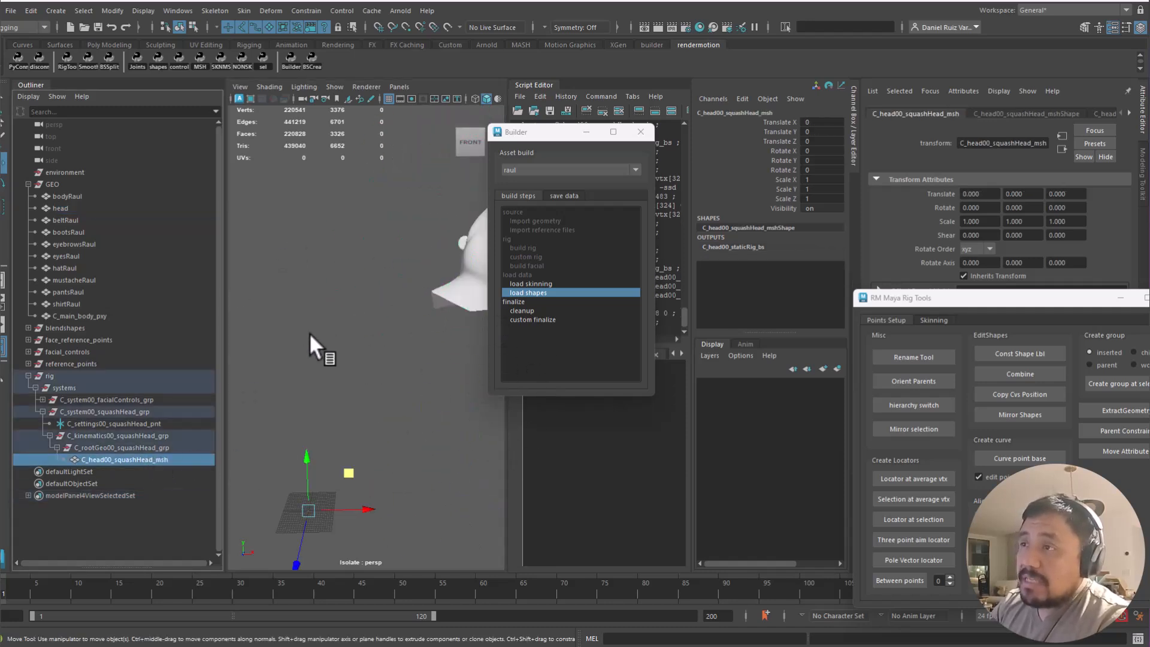
key(ctrl+1)
key(ctrl+1)
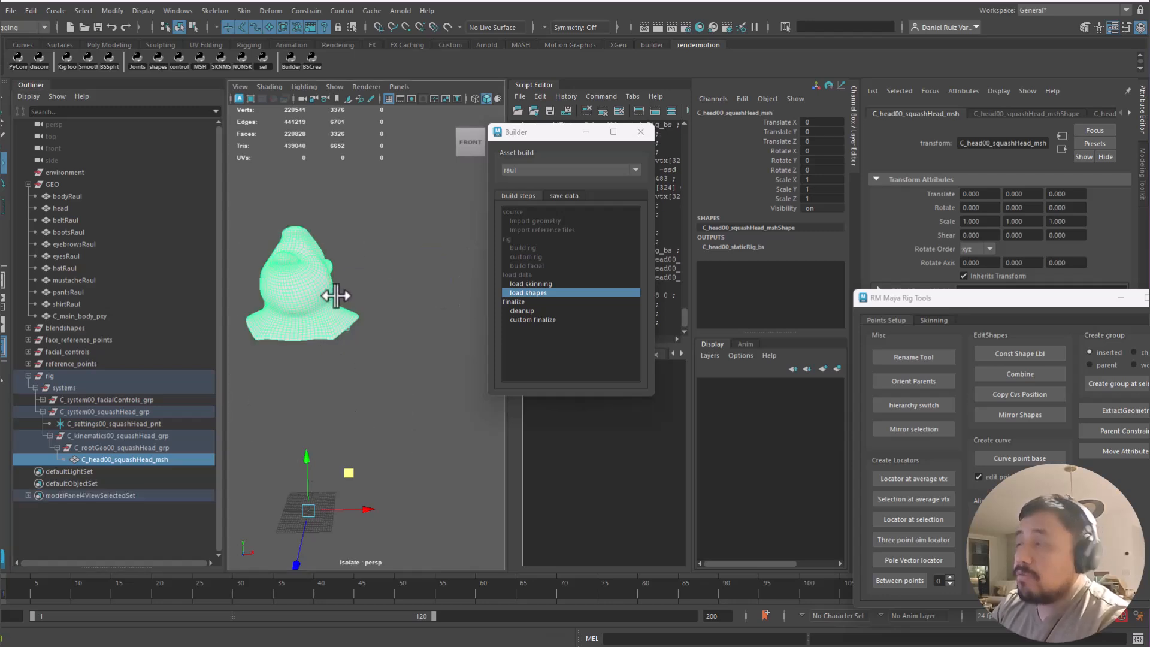
alt+drag(380, 321, 275, 282)
alt+right_drag(275, 282, 335, 318)
alt+middle_drag(402, 366, 372, 354)
alt+drag(372, 355, 331, 344)
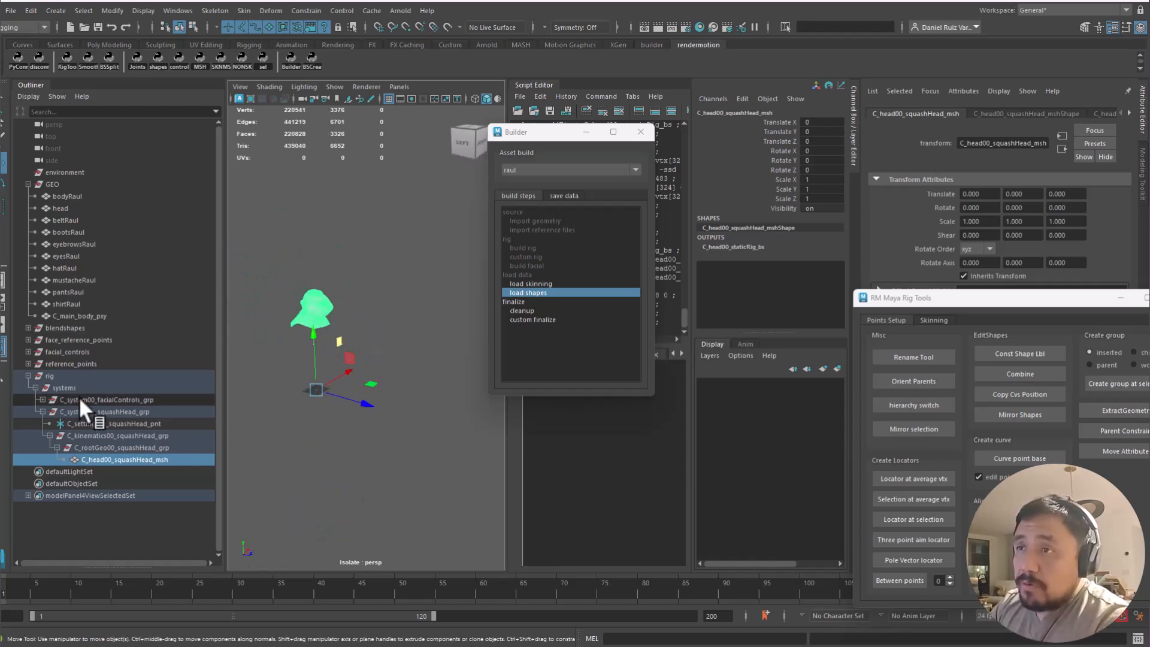
Delete C_system00_squashHead_grp and turn off isolation to show the whole character, framing the head area
click(85, 412)
key(Delete)
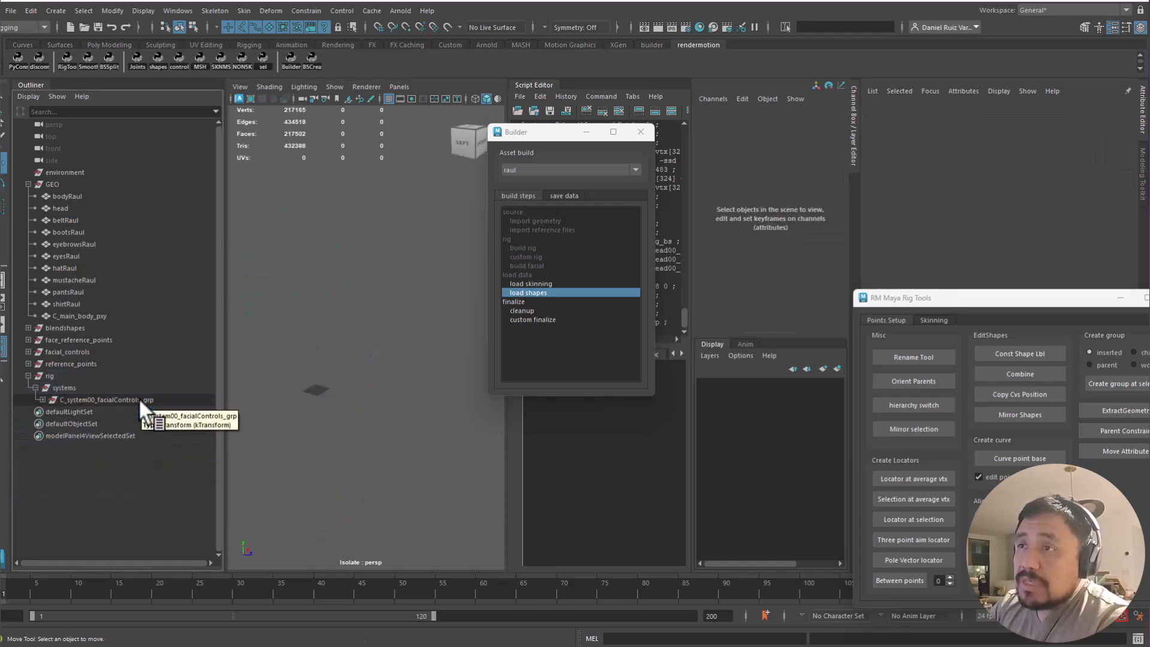
alt+drag(324, 361, 355, 361)
key(ctrl+1)
alt+right_drag(293, 324, 259, 231)
alt+middle_drag(273, 318, 393, 378)
alt+right_drag(393, 378, 334, 316)
alt+drag(334, 315, 360, 316)
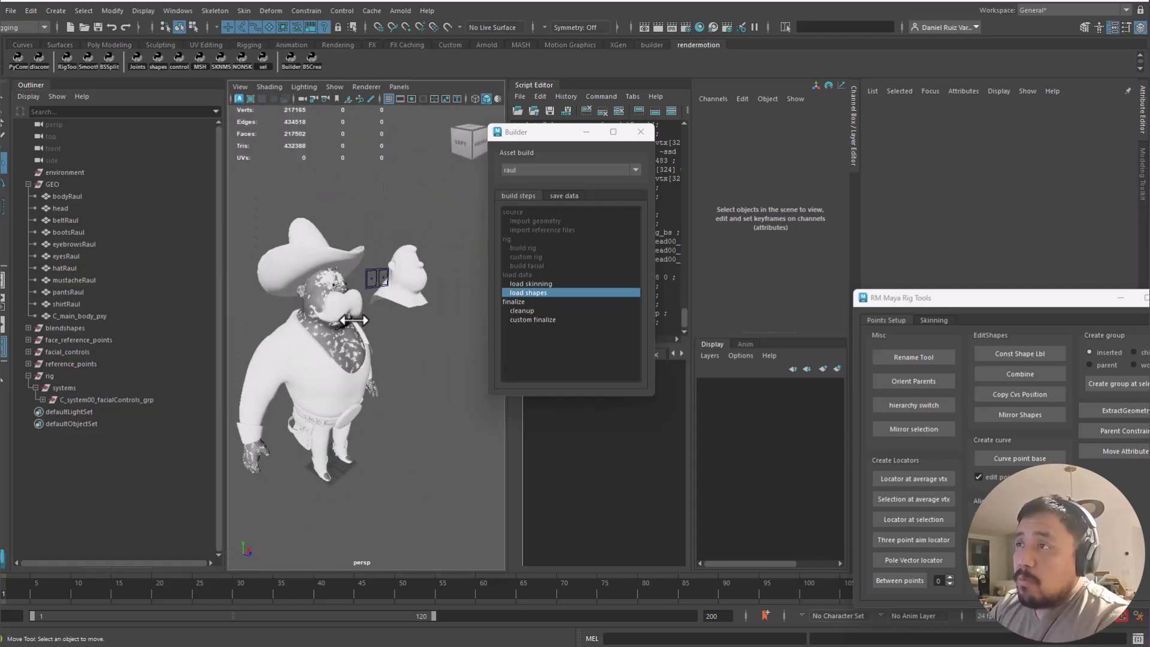
alt+right_drag(335, 321, 453, 365)
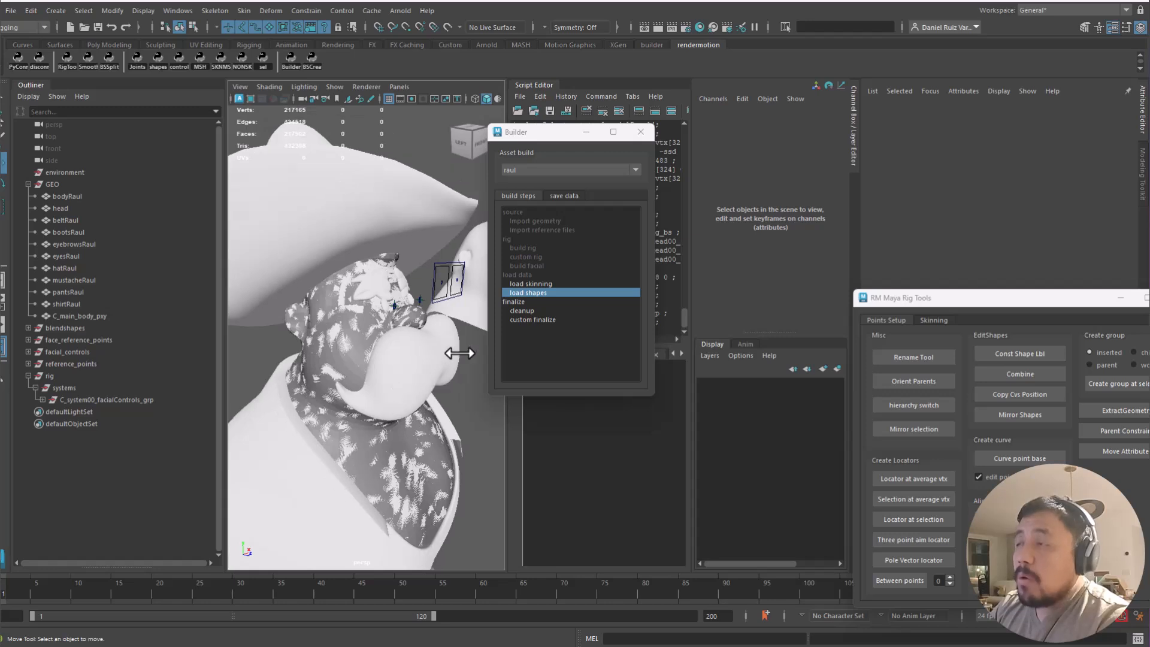
Switch to PyCharm and duplicate the rigStaticLayer import line in layers.py below the original
key(alt+Tab)
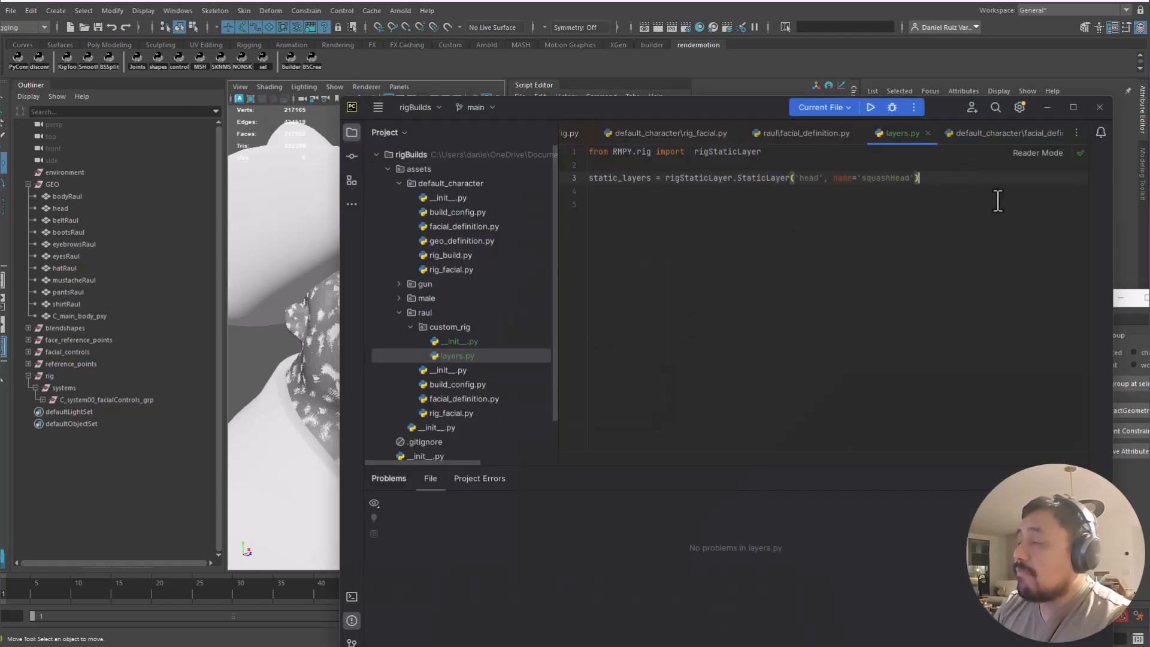
key(Return)
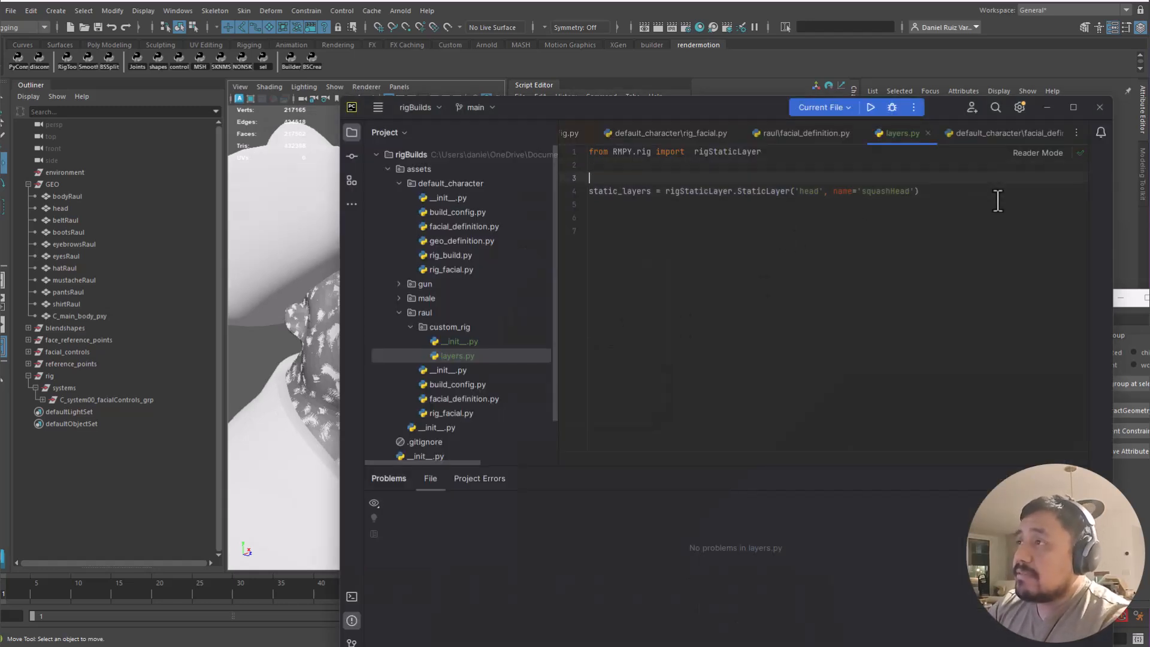
key(shift+End)
key(ctrl+c)
key(End)
key(Return)
key(ctrl+v)
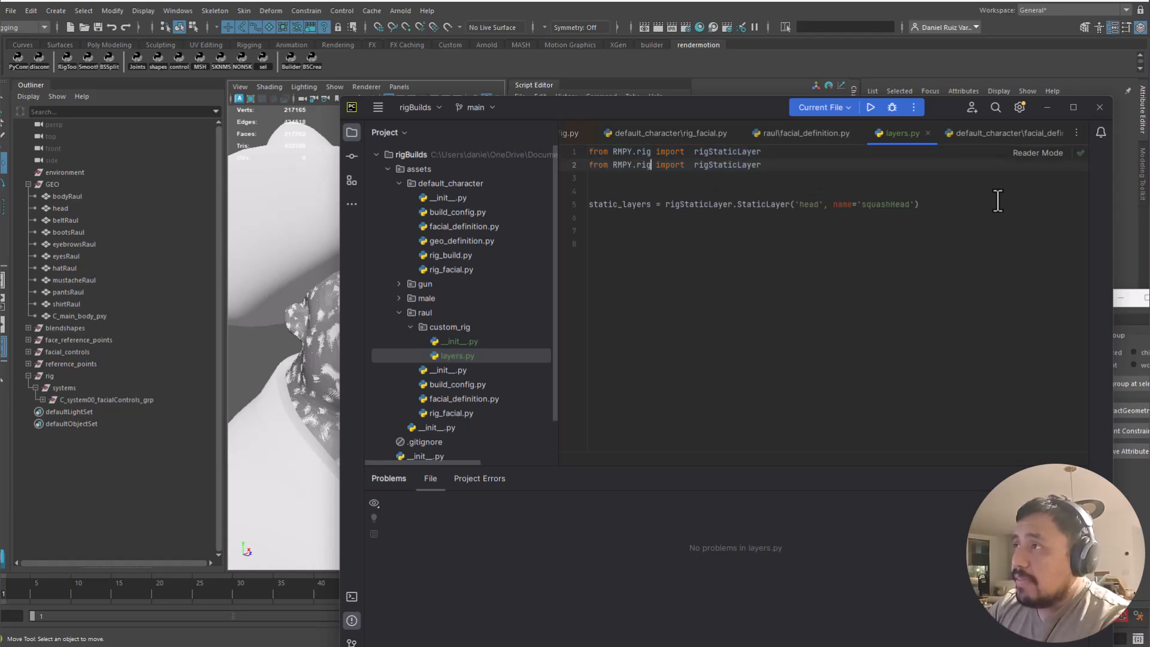
key(BackSpace)
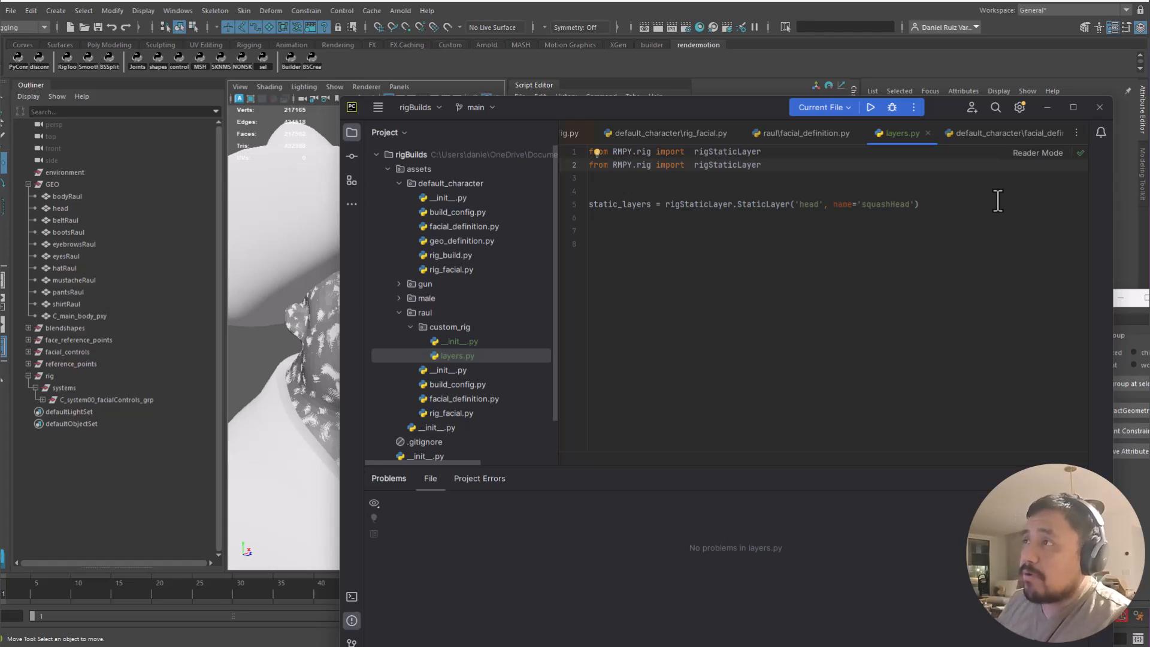
Bring the RMPY project window into view and open HeadStretch.py and rigFaceSquashStretch.py from the rig/facial folder
key(alt+Tab)
key(alt+Tab)
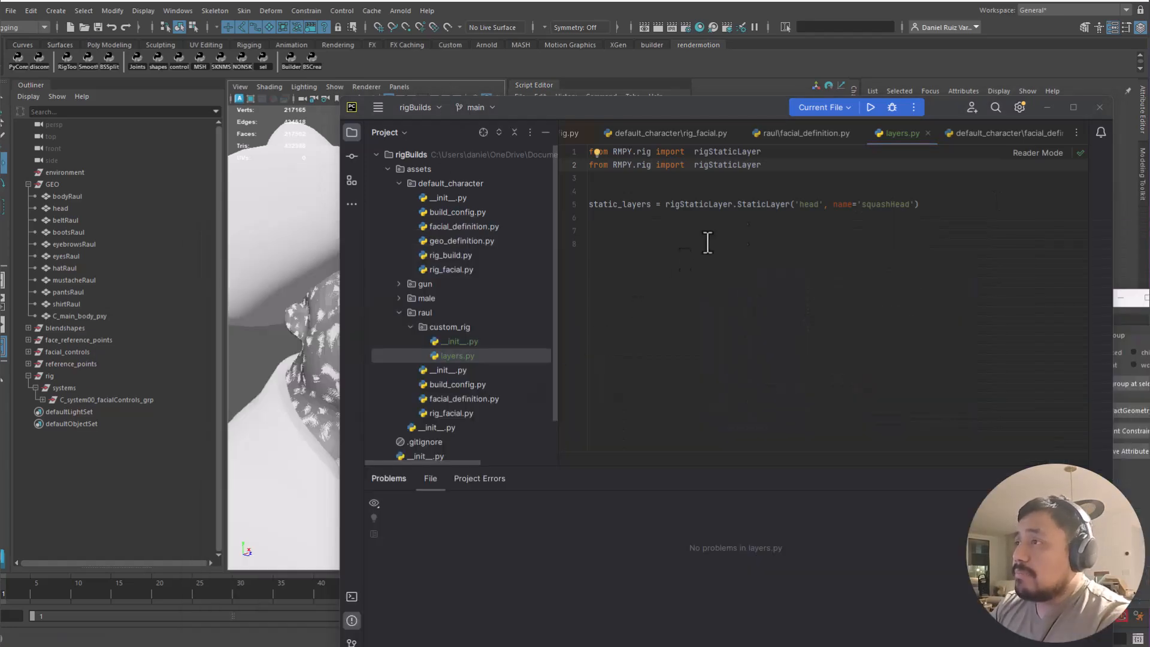
drag(1149, 51, 299, 59)
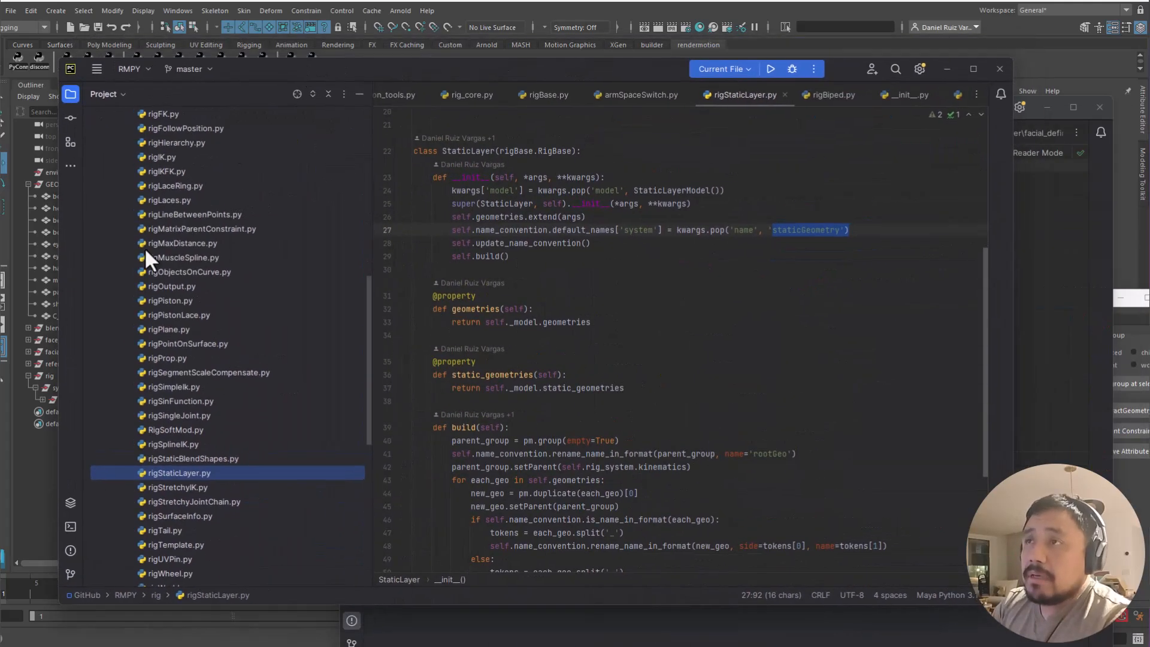
drag(368, 292, 361, 132)
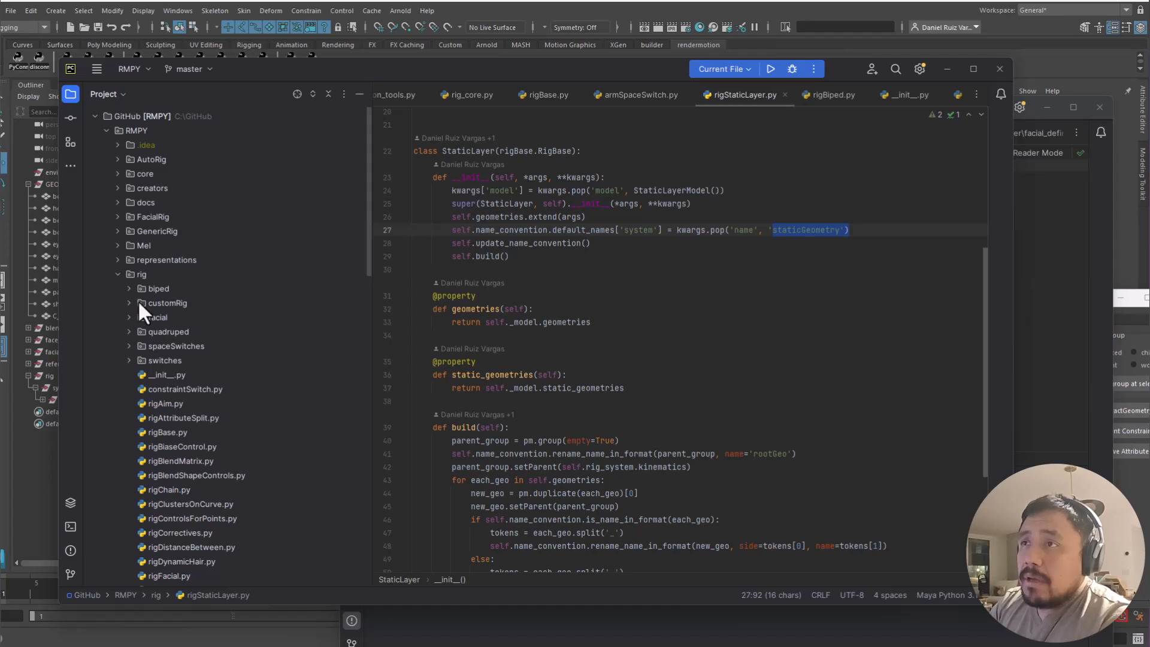
click(129, 318)
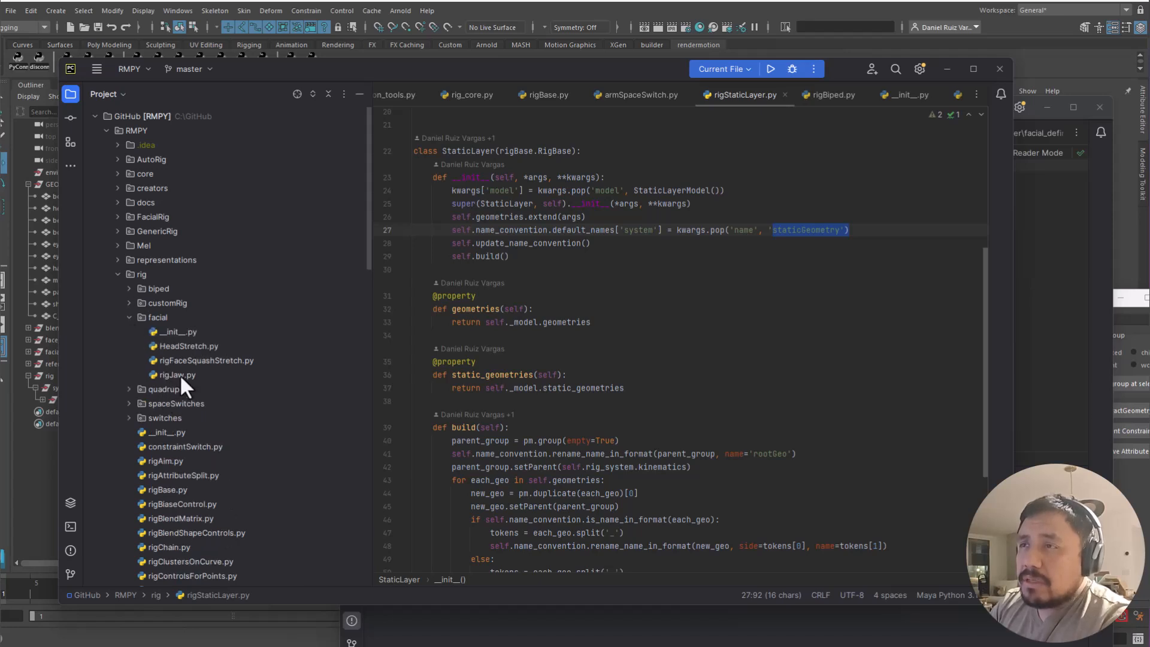
click(192, 346)
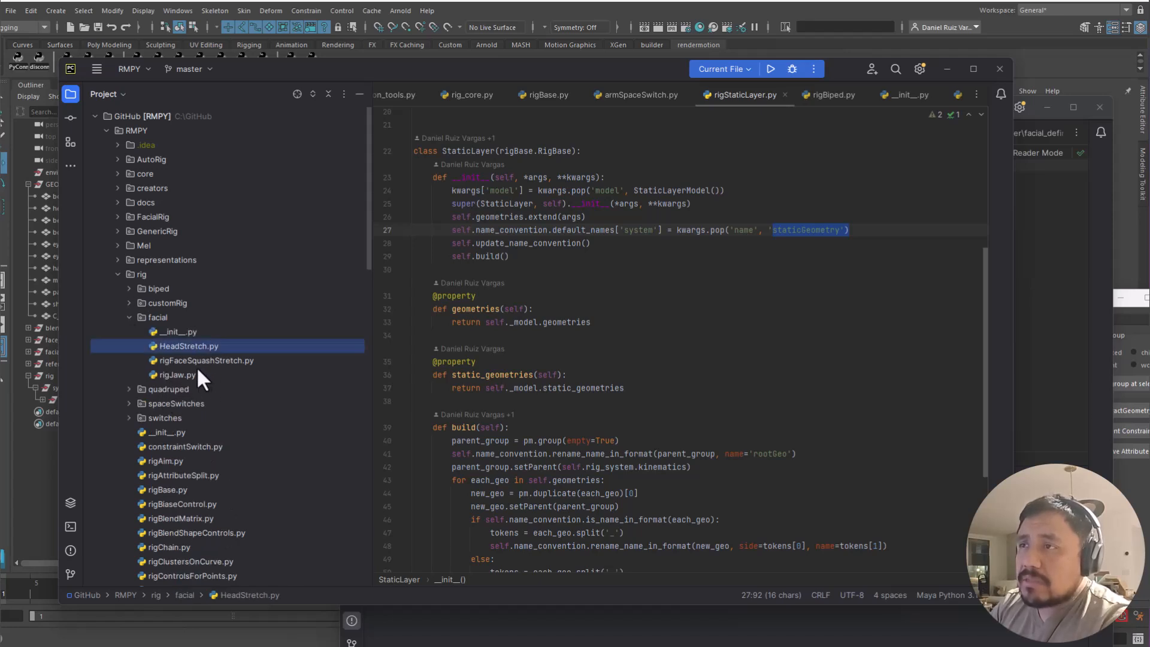
click(186, 362)
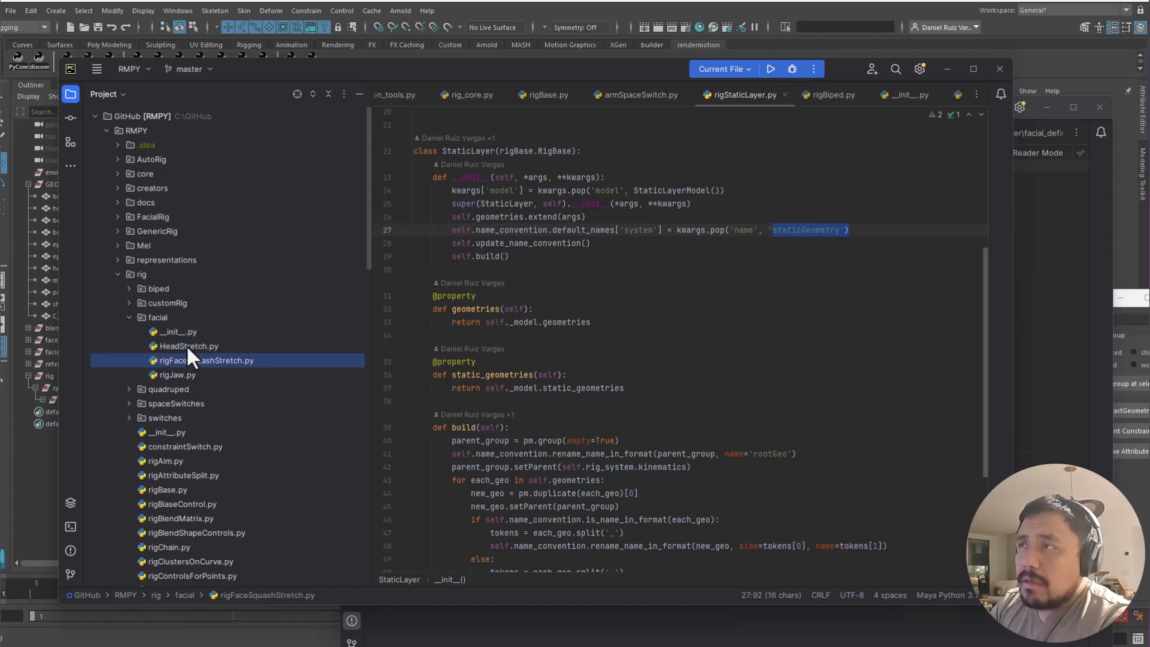
double_click(186, 345)
double_click(189, 361)
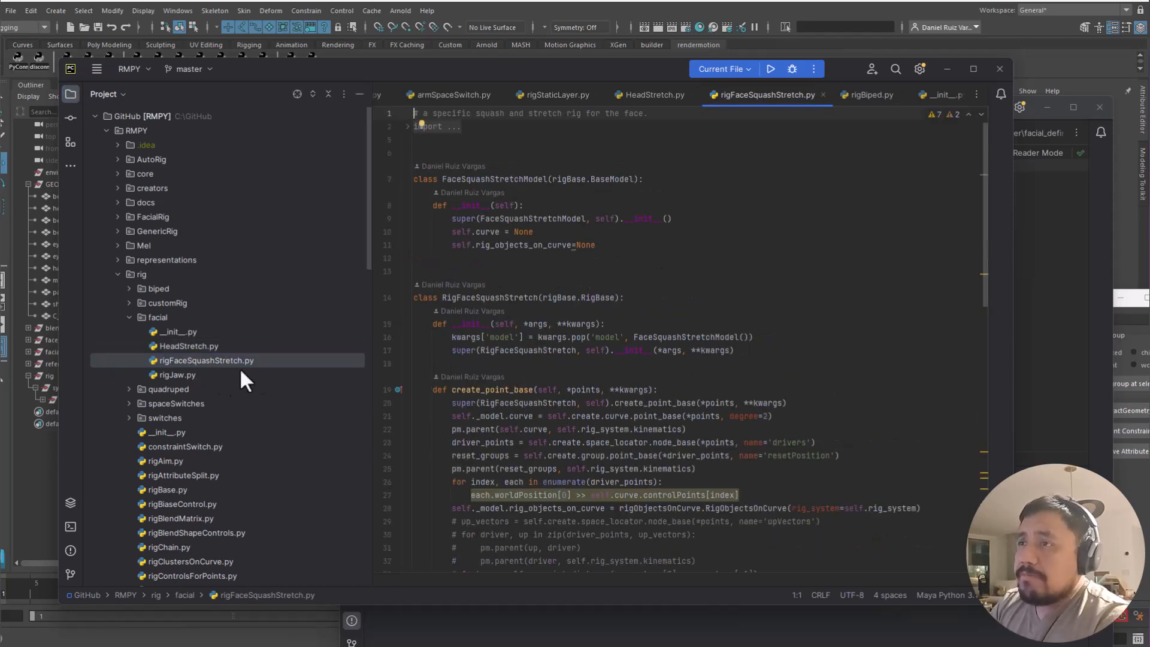
Copy the RigFaceSquashStretch class name and change the second import in layers.py to from RMPY.rig.facial import rigFaceSquashStretch
double_click(497, 298)
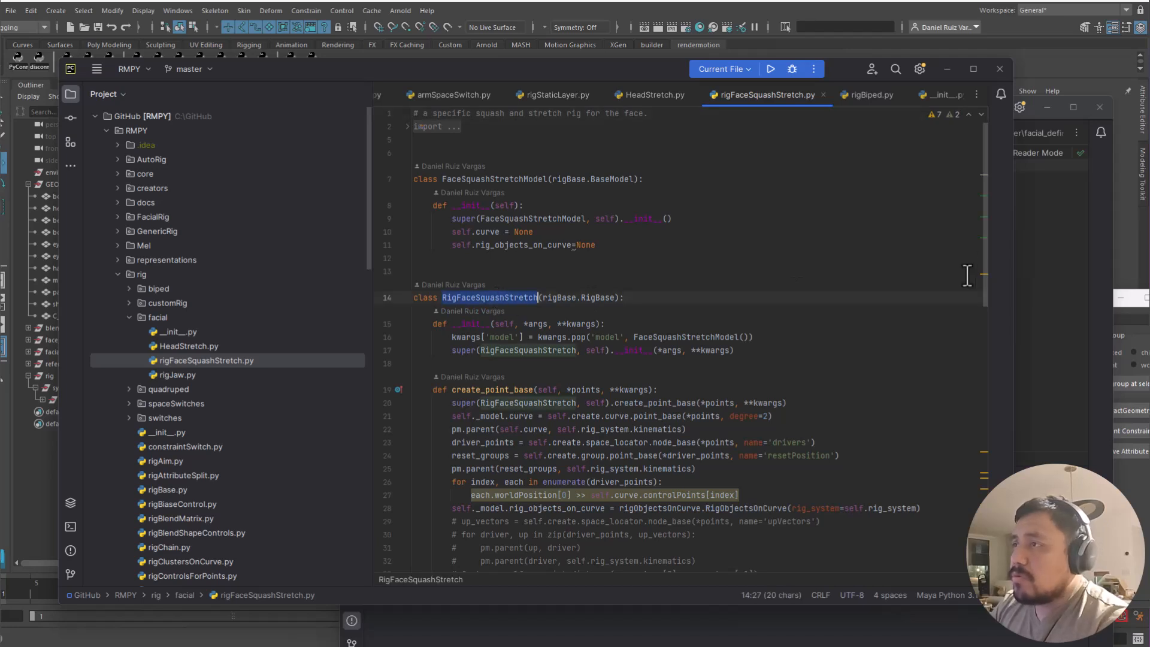
click(1036, 279)
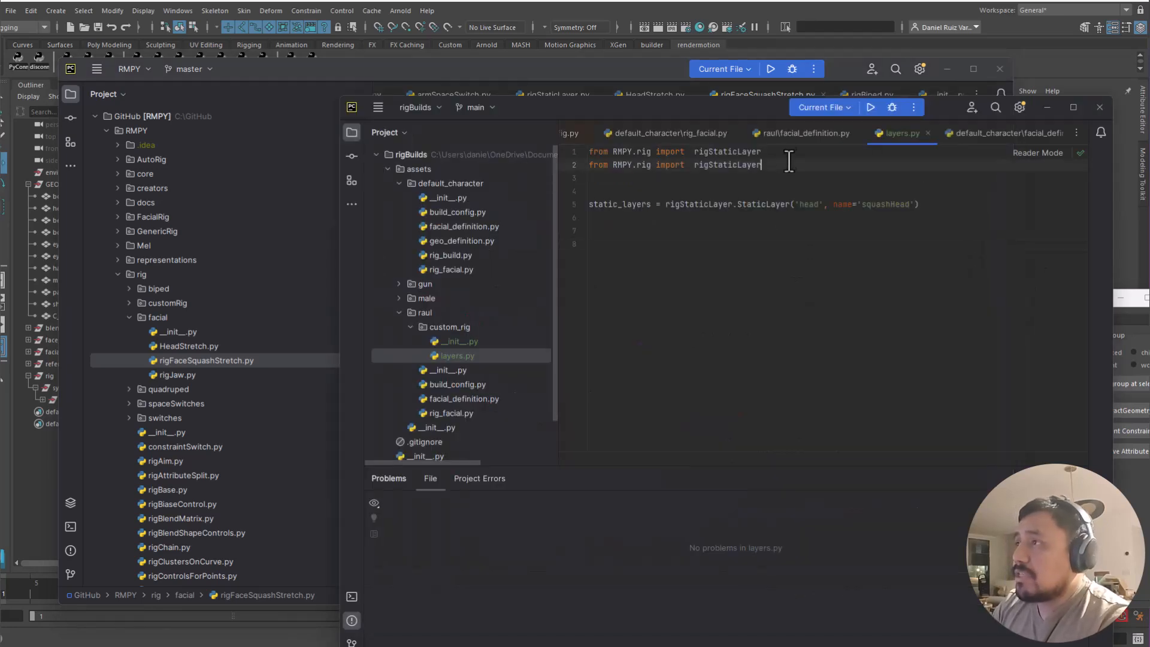
key(ctrl+v)
key(Delete)
text(r)
key(Escape)
key(End)
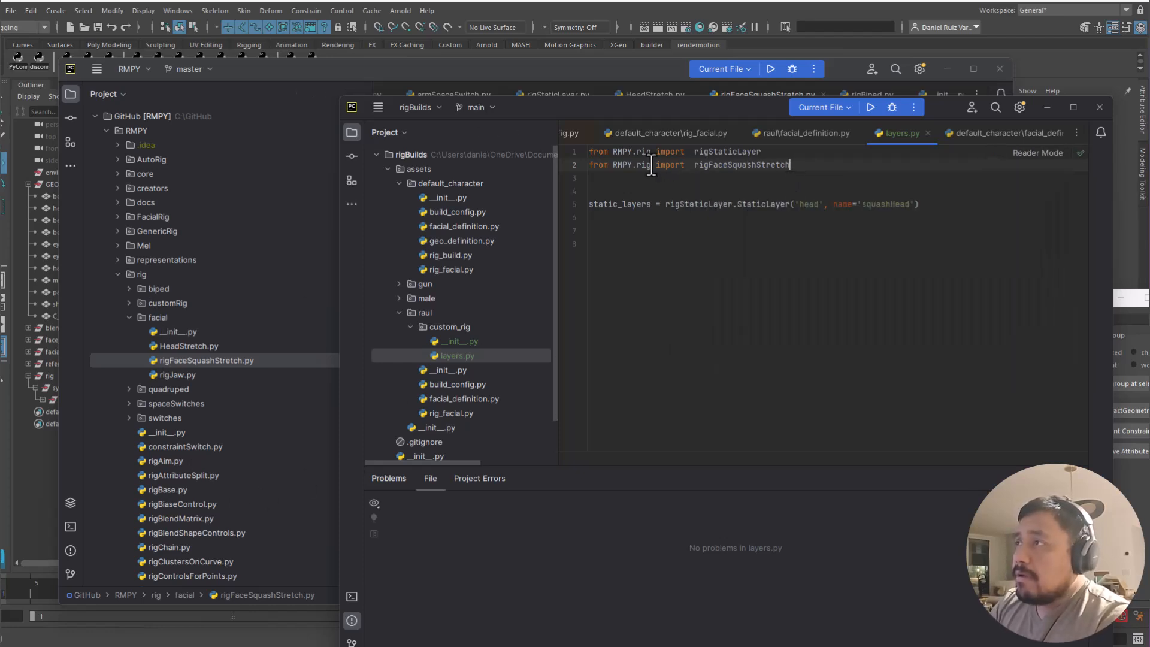
text(.facia)
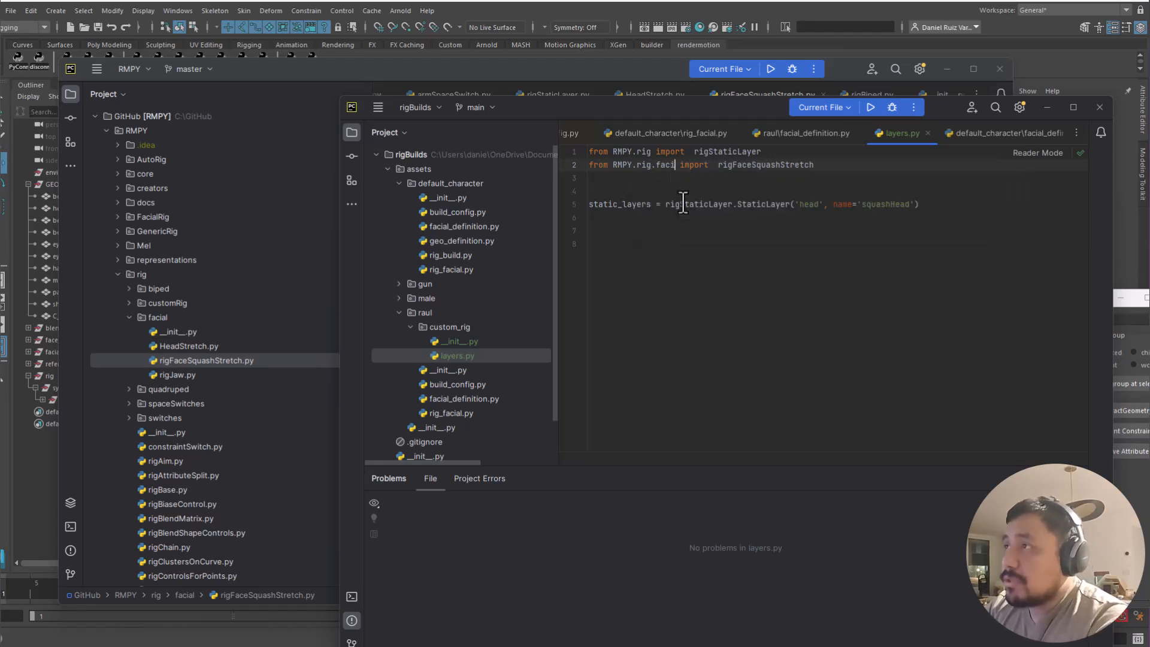
text(l)
Complete the RMPY.rig.facial import line, add blank lines, and paste the RigFaceSquashStretch class name below the static_layers line in layers.py
key(End)
key(ctrl+shift+Left)
key(Down)
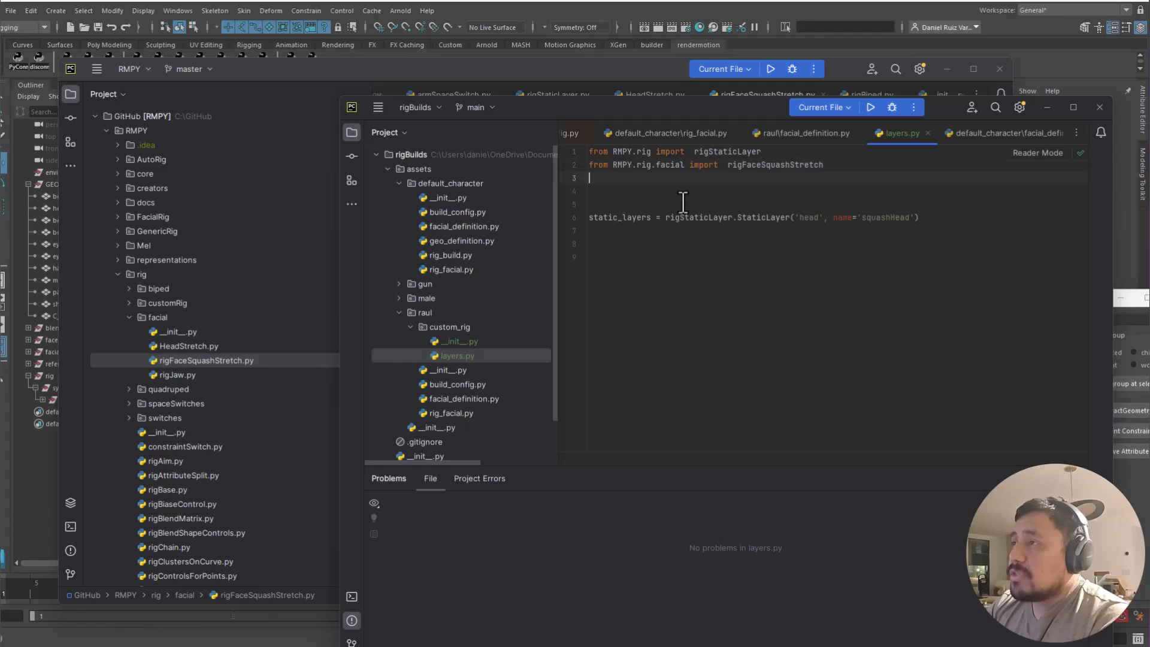
key(Return)
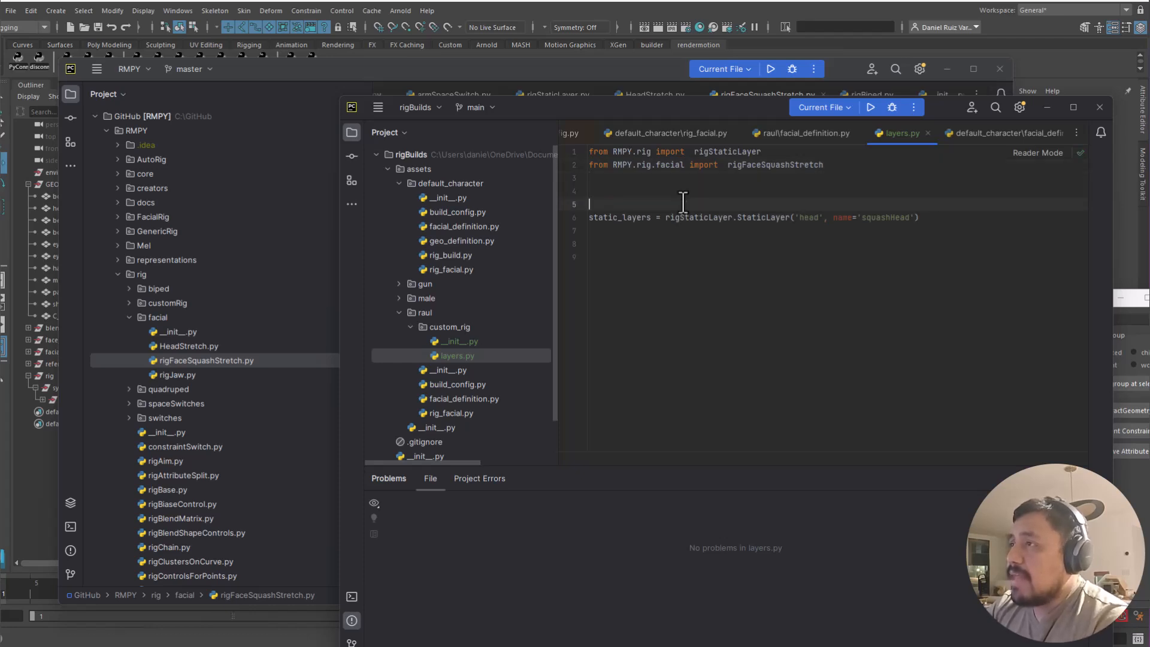
key(End)
key(Return)
key(Return)
key(ctrl+v)
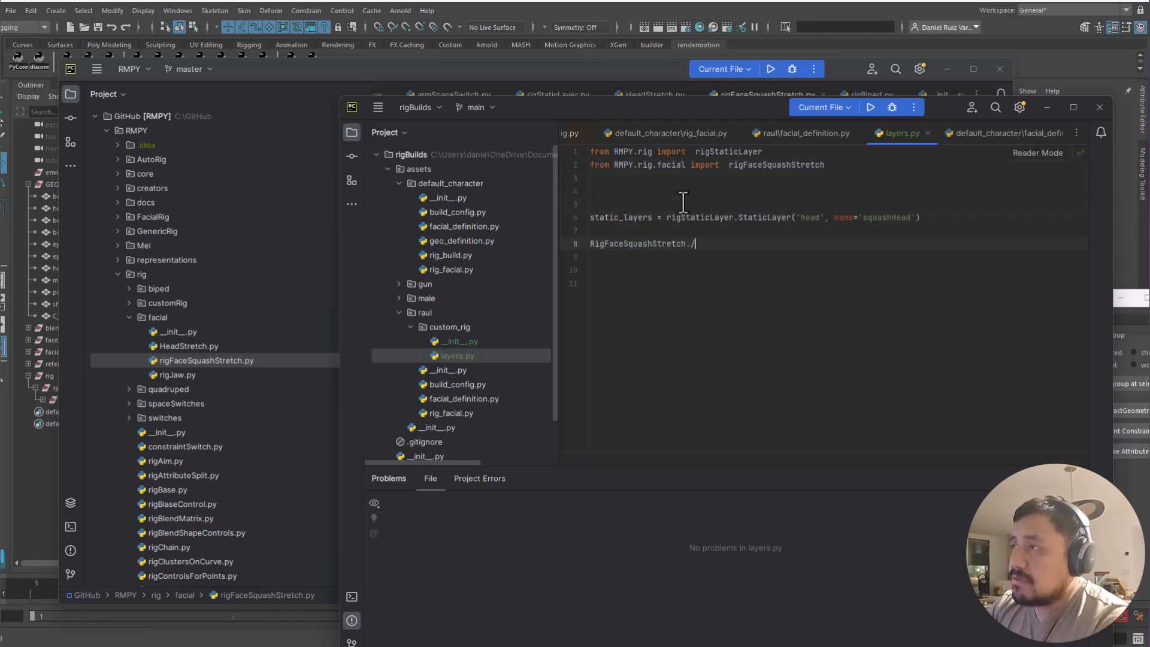
Turn the pasted class name into head_squash_rig = rigFaceSquashStretch.RigFaceSquashStretch()
double_click(751, 165)
shift+click(590, 249)
click(608, 250)
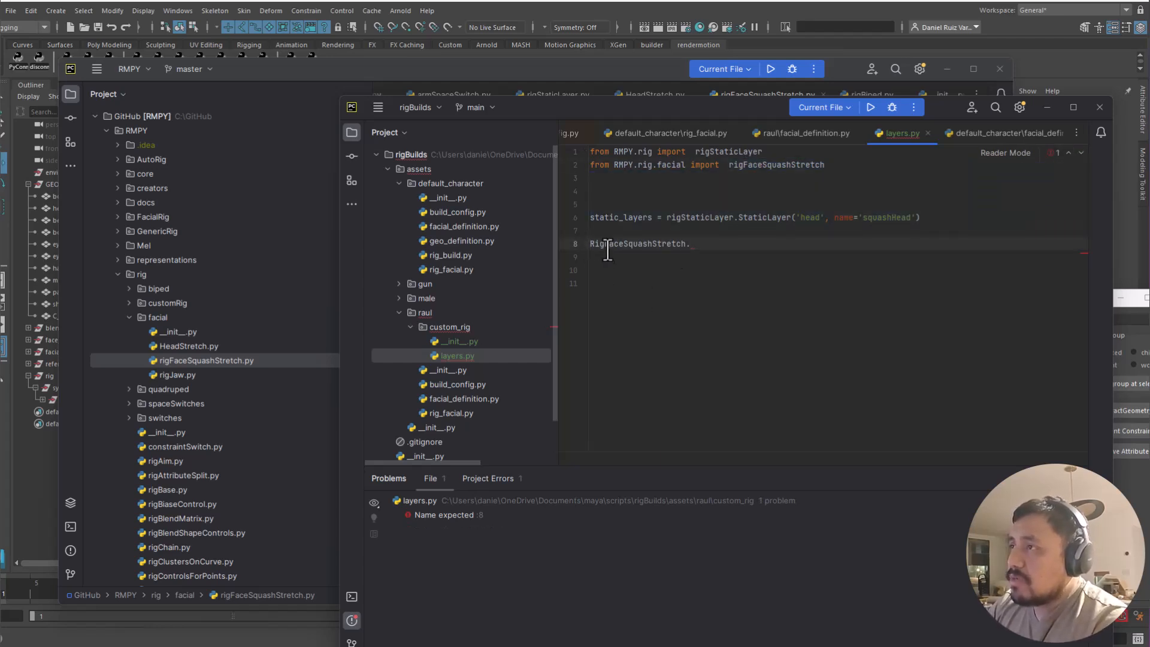
key(ctrl+v)
text(.)
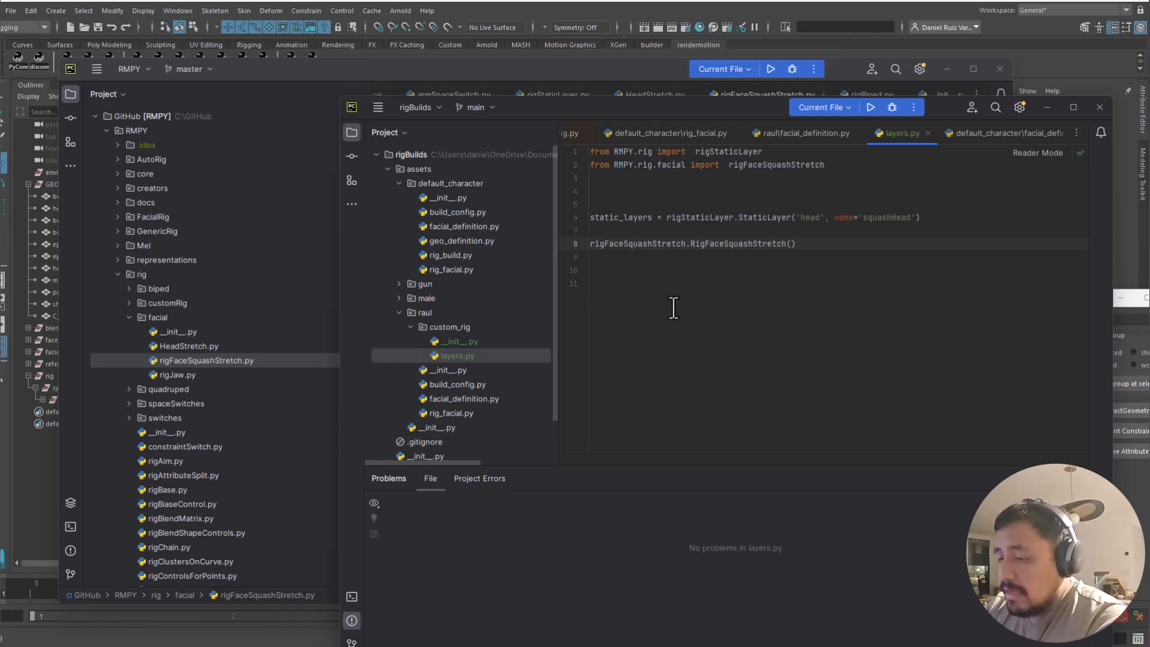
text(head_s)
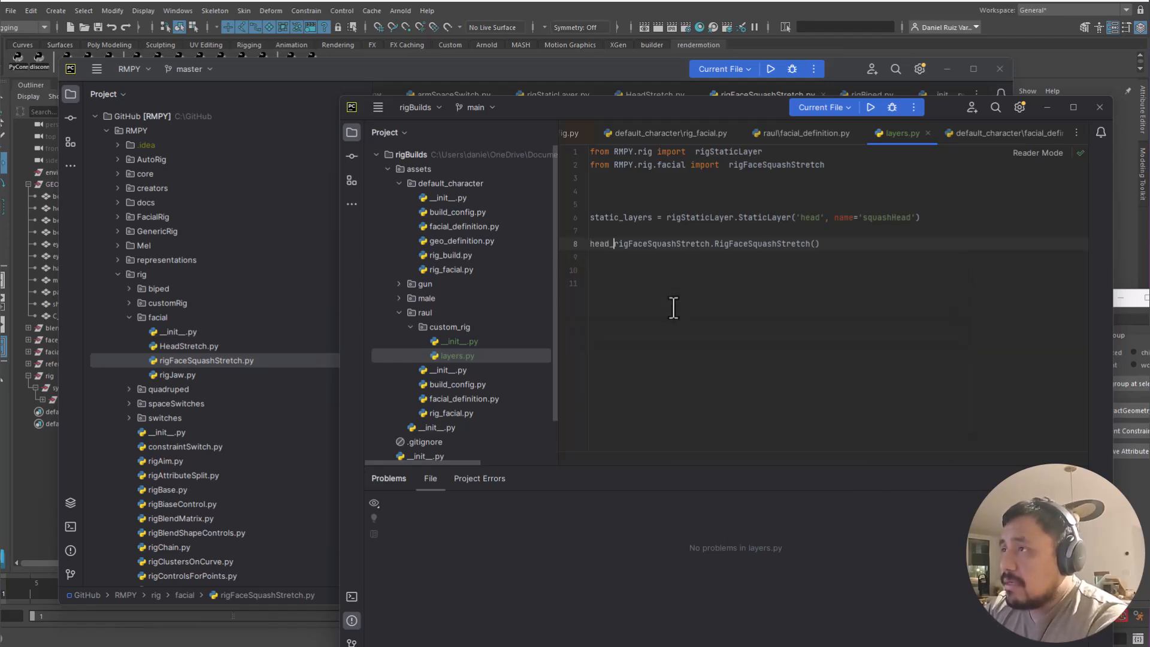
text(quash_ri)
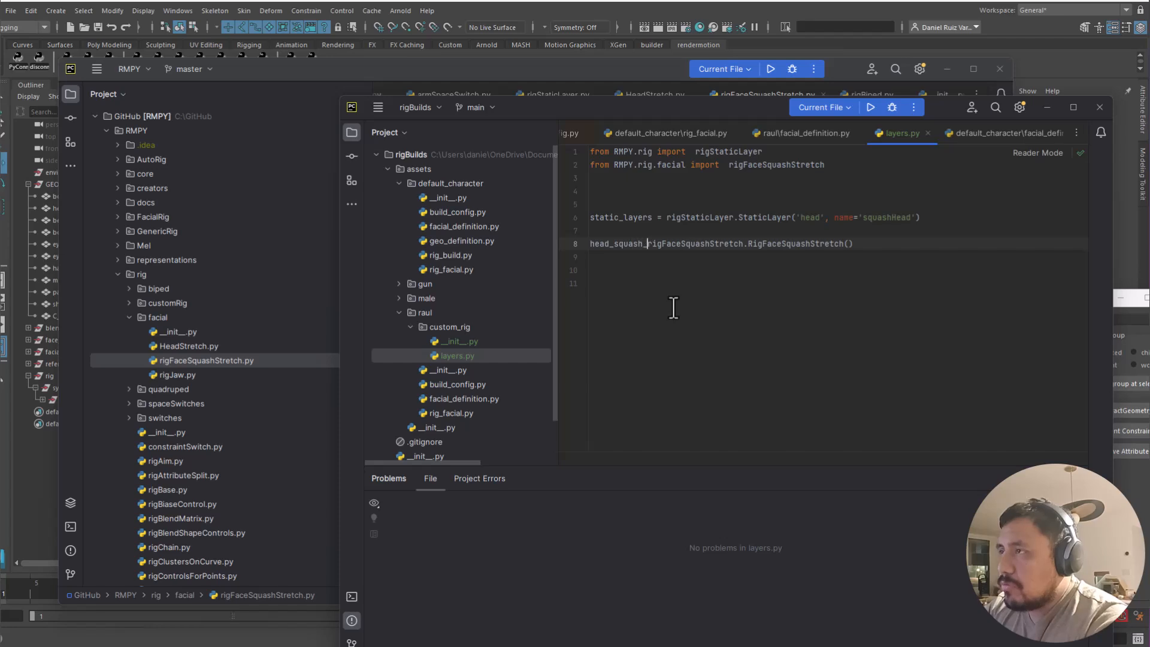
text(g =)
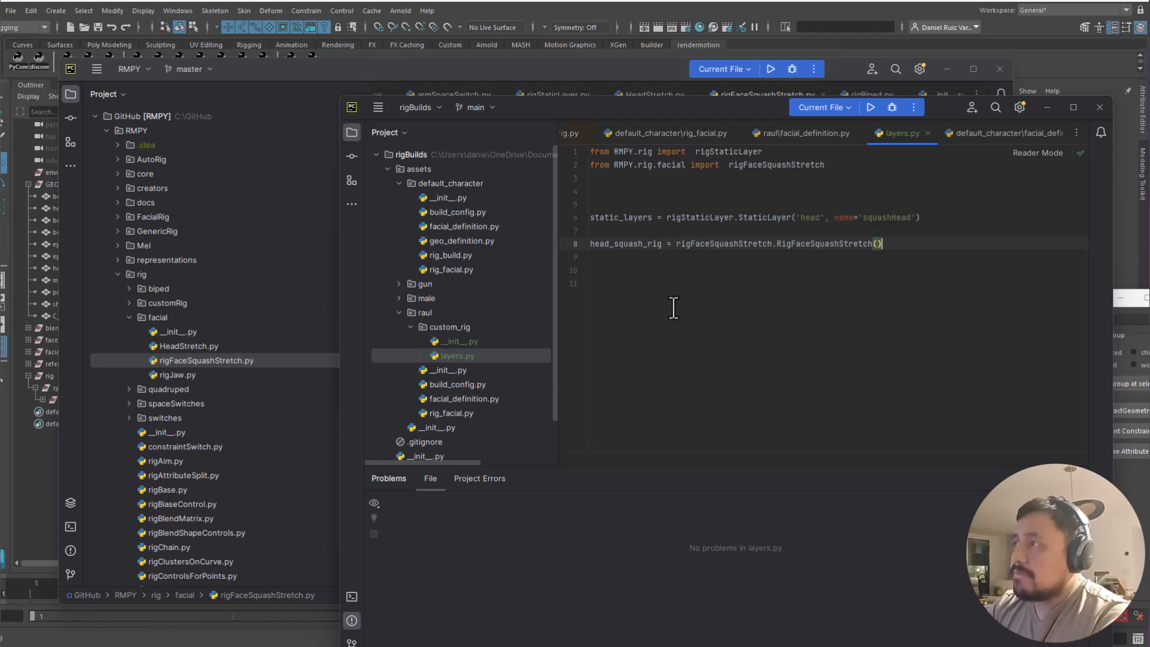
Copy the head_squash_rig variable name onto a new line below its assignment
key(ctrl+shift+Right)
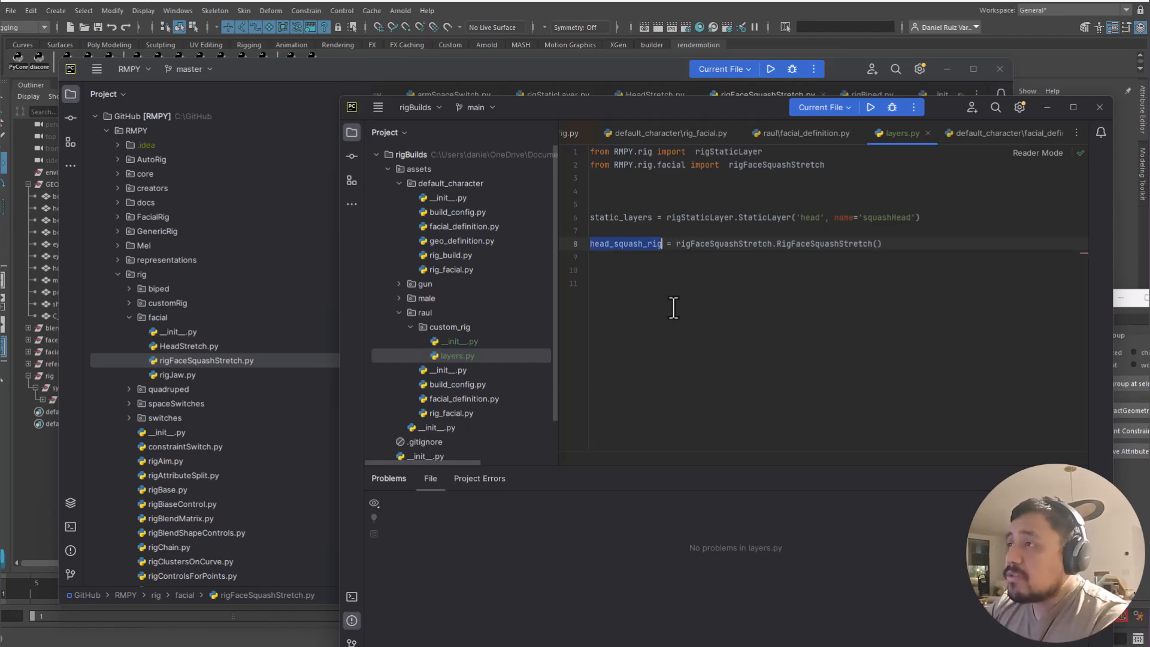
key(ctrl+c)
key(End)
key(Return)
key(ctrl+v)
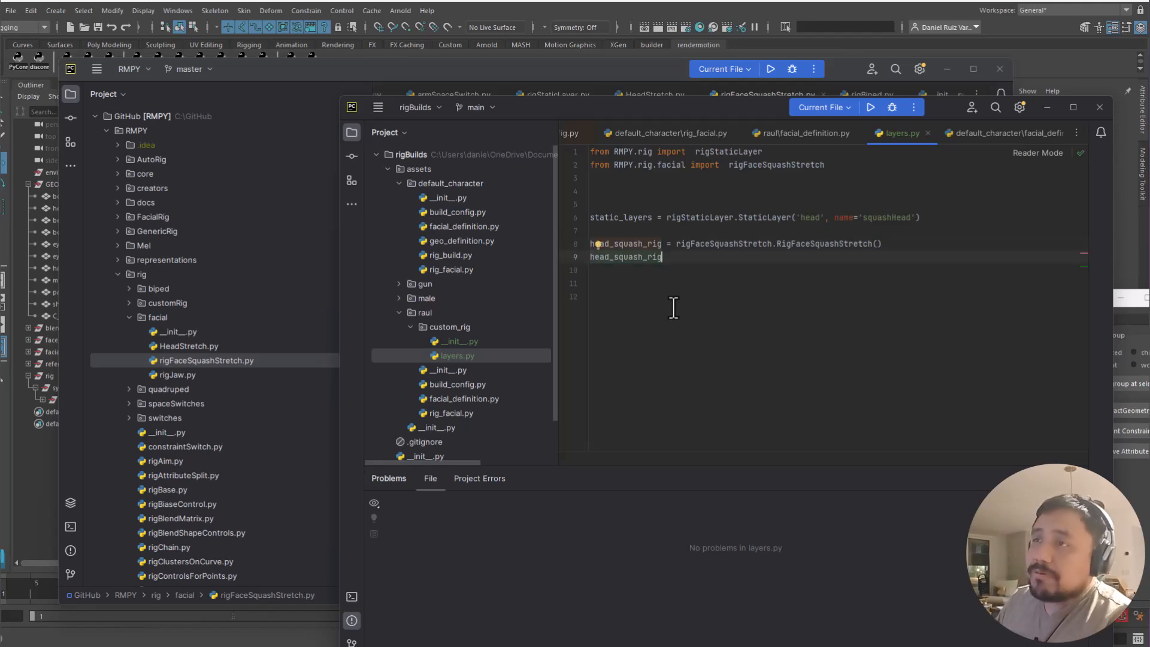
Check the example usage at the end of rigFaceSquashStretch.py for the reference points that create_point_base requires
click(196, 362)
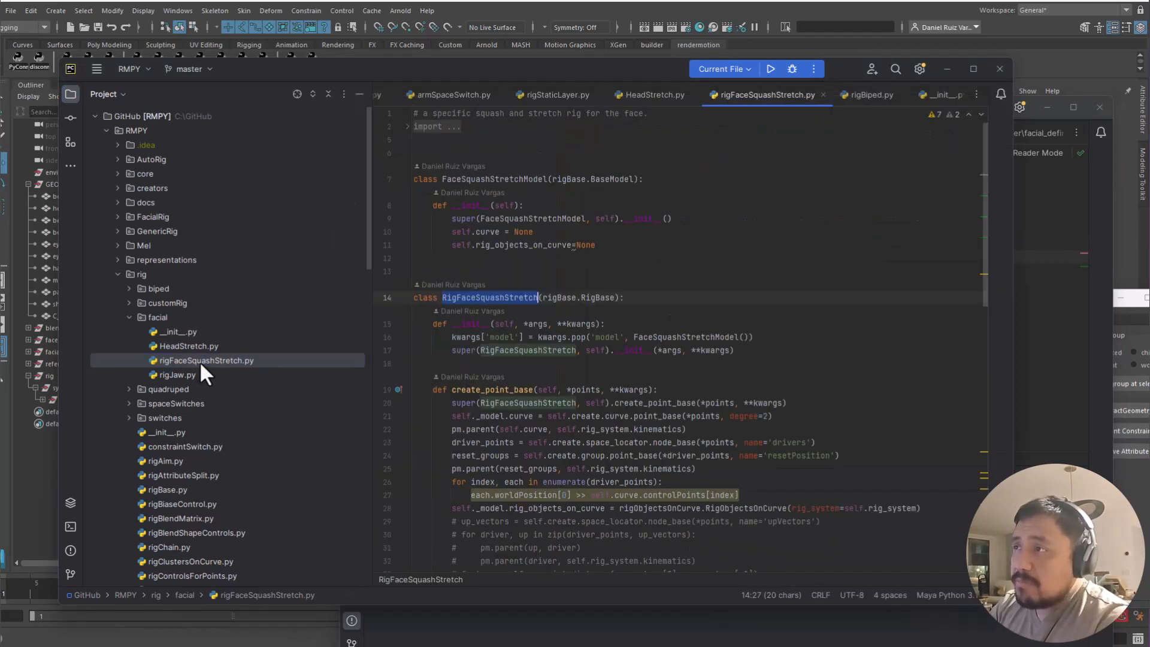
scroll(988, 206, down, 1)
drag(986, 211, 964, 541)
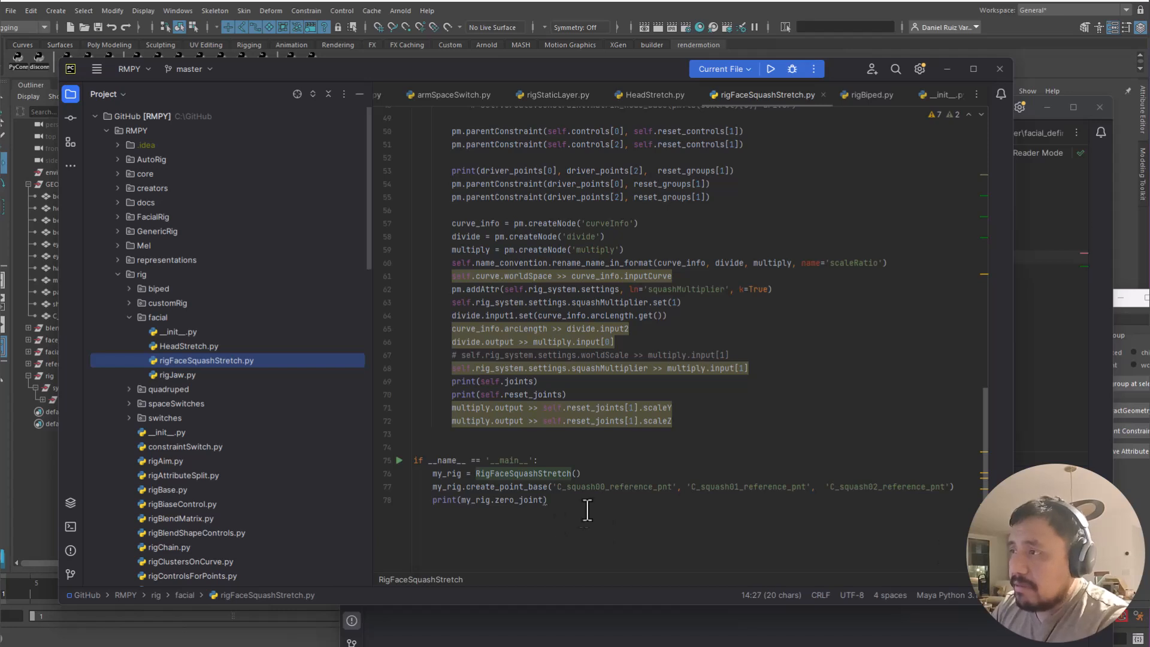
click(576, 474)
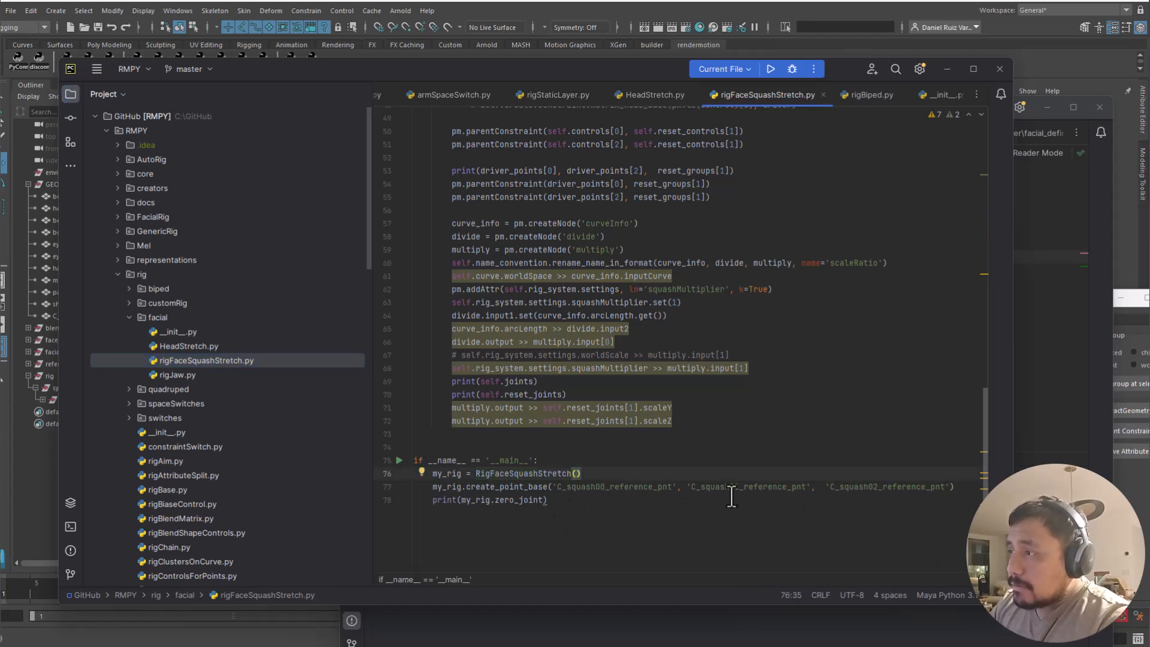
drag(553, 486, 629, 501)
double_click(626, 488)
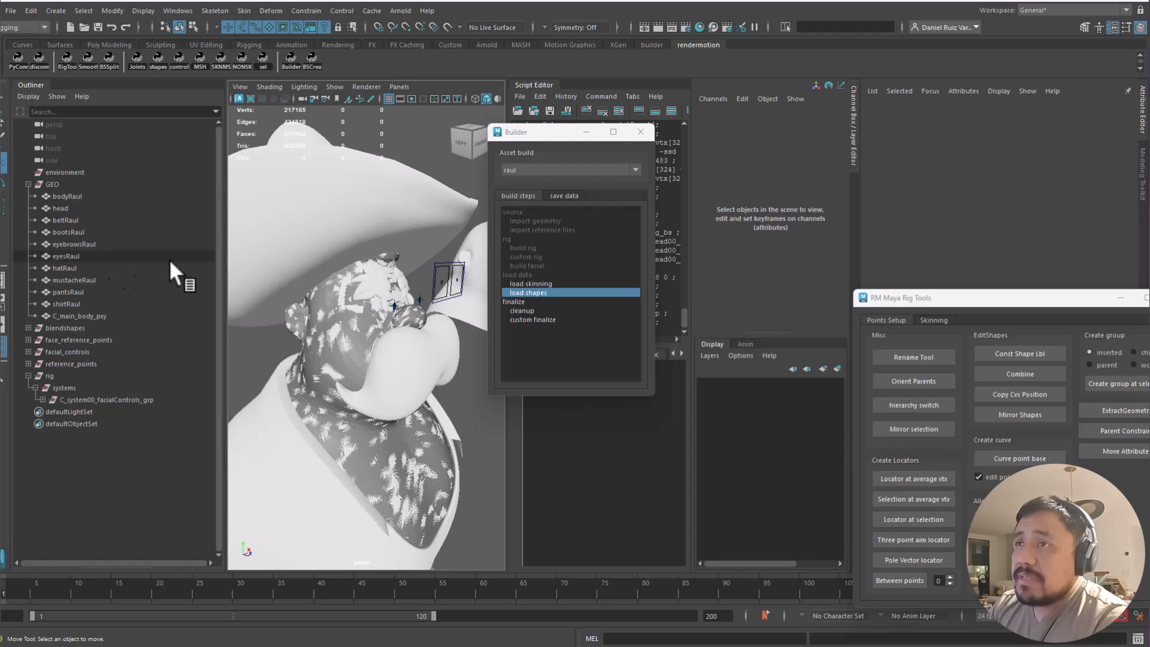
Switch to Maya, isolate the face_reference_points group, and expand its hierarchy to check the existing reference points
click(75, 328)
click(84, 340)
key(ctrl+1)
click(244, 346)
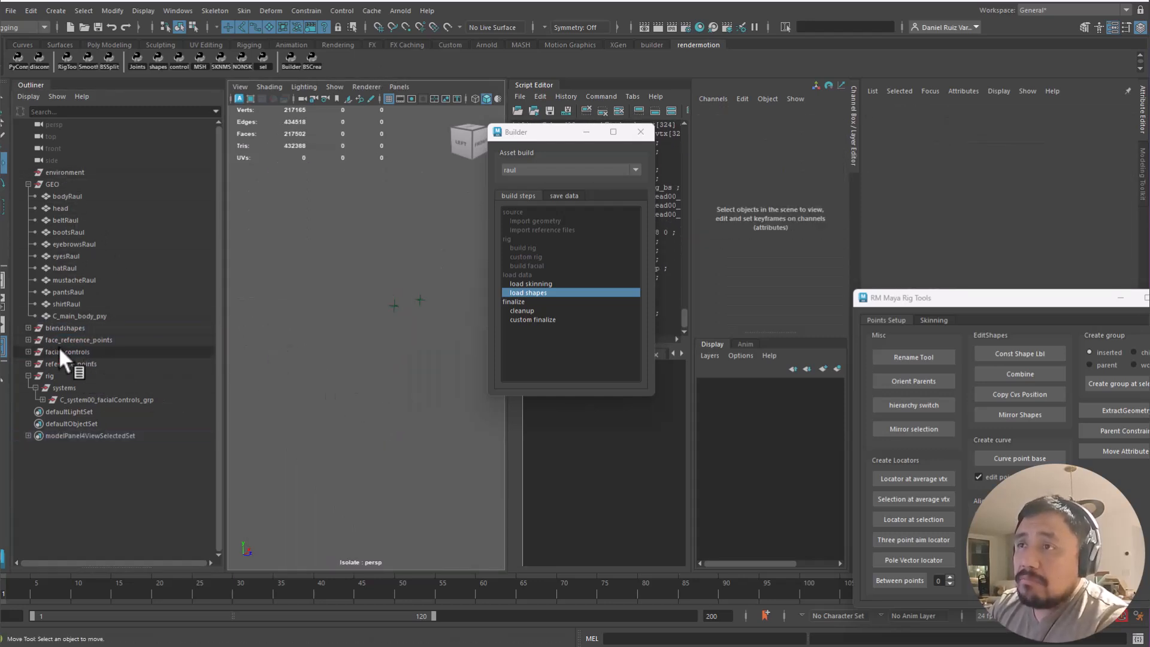
click(29, 340)
click(36, 352)
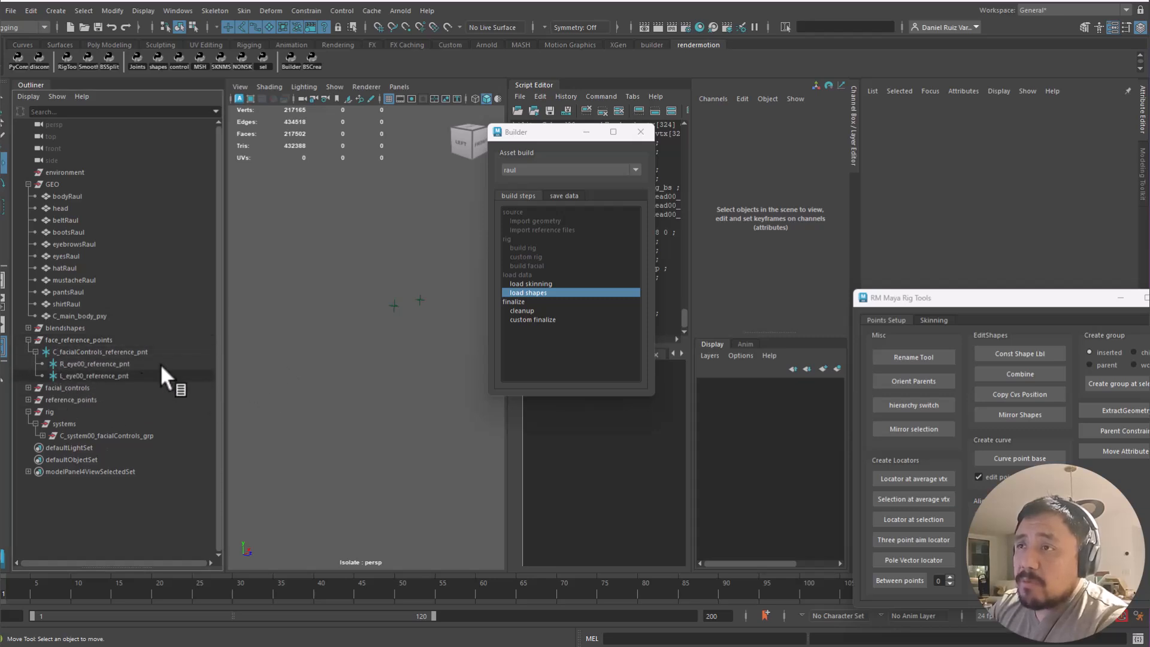
Create a locator and raise it to about 109 in Translate Y
drag(20, 45, 238, 42)
click(249, 42)
click(22, 65)
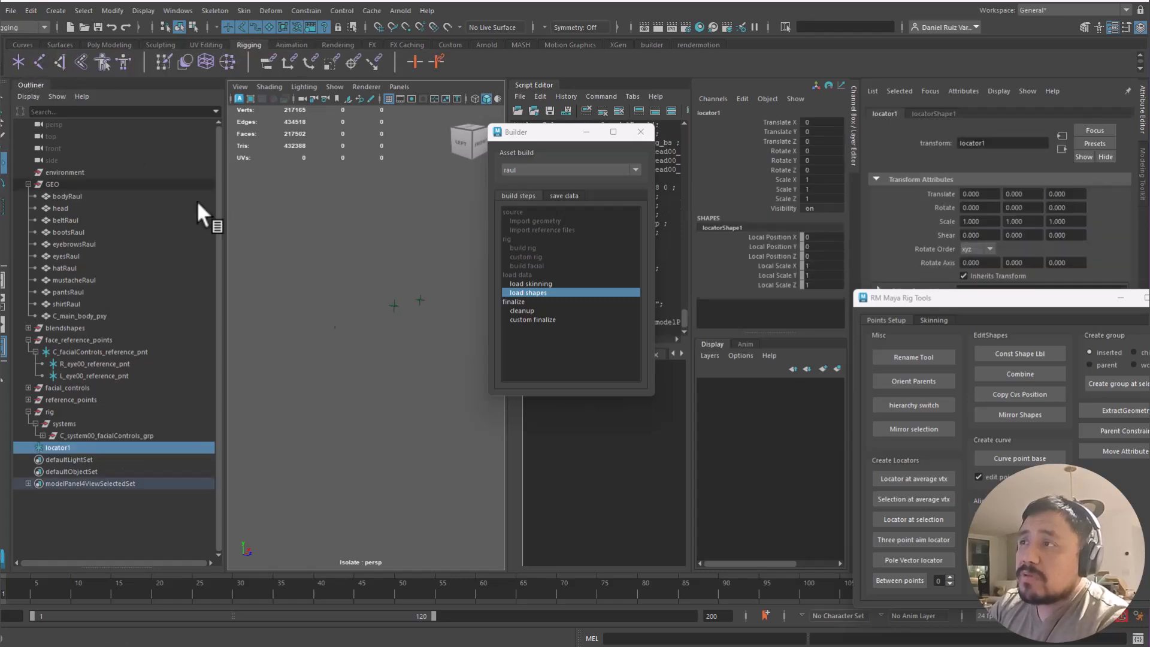
drag(370, 346, 377, 308)
Turn off the current isolation and isolate the head mesh together with the new locator
key(ctrl+1)
key(f)
alt+right_drag(419, 355, 284, 243)
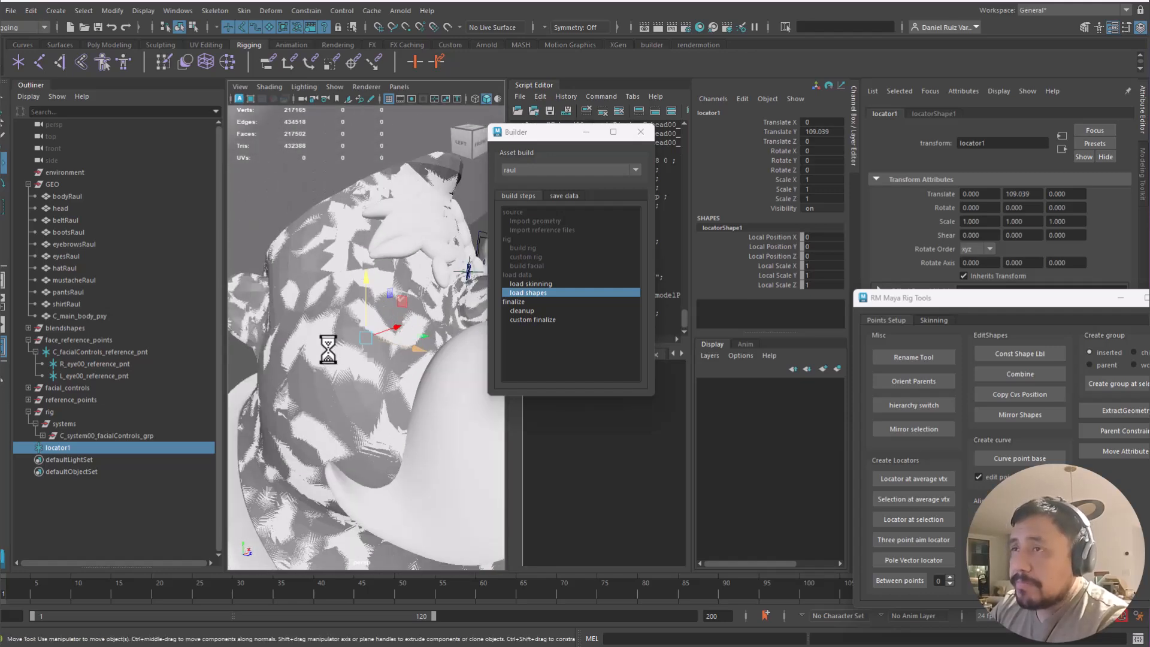
ctrl+click(77, 207)
key(ctrl+1)
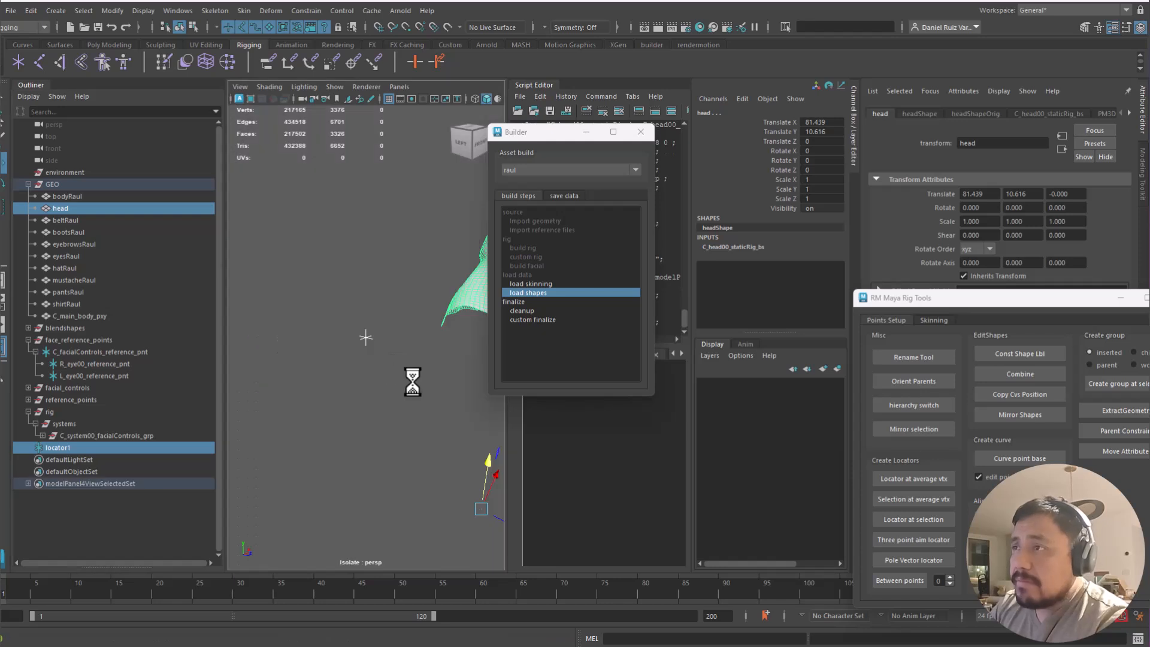
key(ctrl+1)
key(ctrl+1)
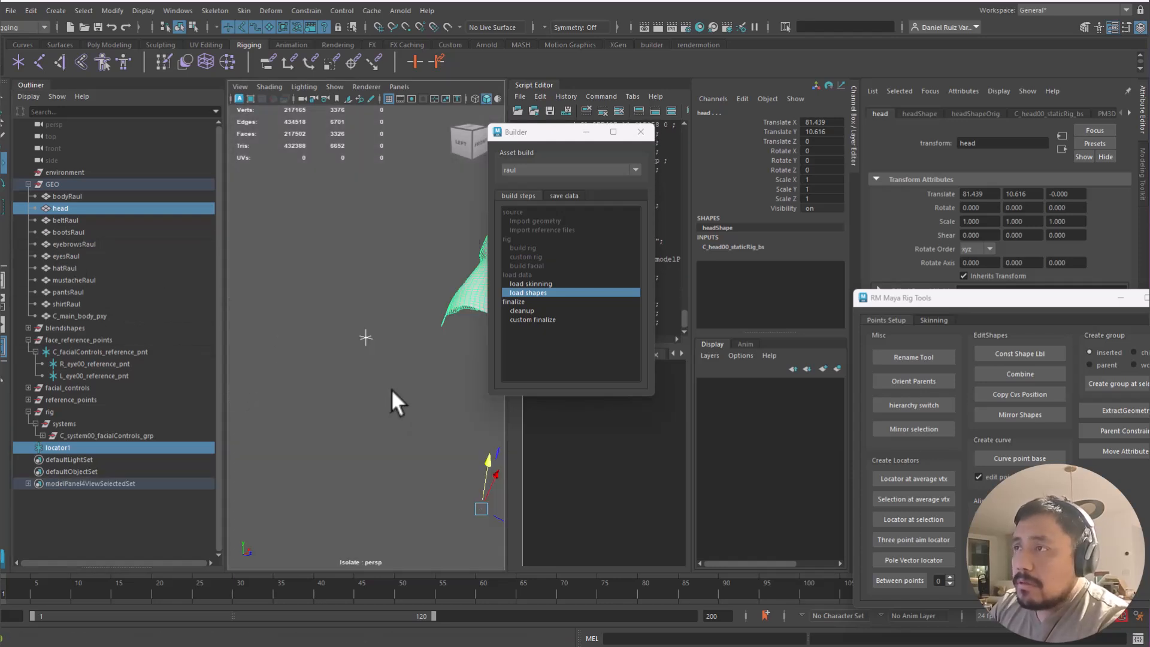
Set the head's Translate X and Translate Y to 0 and display the view in wireframe
scroll(353, 276, down, 3)
click(414, 226)
click(466, 261)
mouse_move(815, 122)
mouse_down()
mouse_move(817, 132)
mouse_move(836, 123)
mouse_up()
text(0)
key(Return)
alt+drag(343, 348, 376, 339)
key(4)
mouse_move(376, 339)
alt+right_down()
mouse_move(428, 414)
mouse_move(370, 342)
alt+right_up()
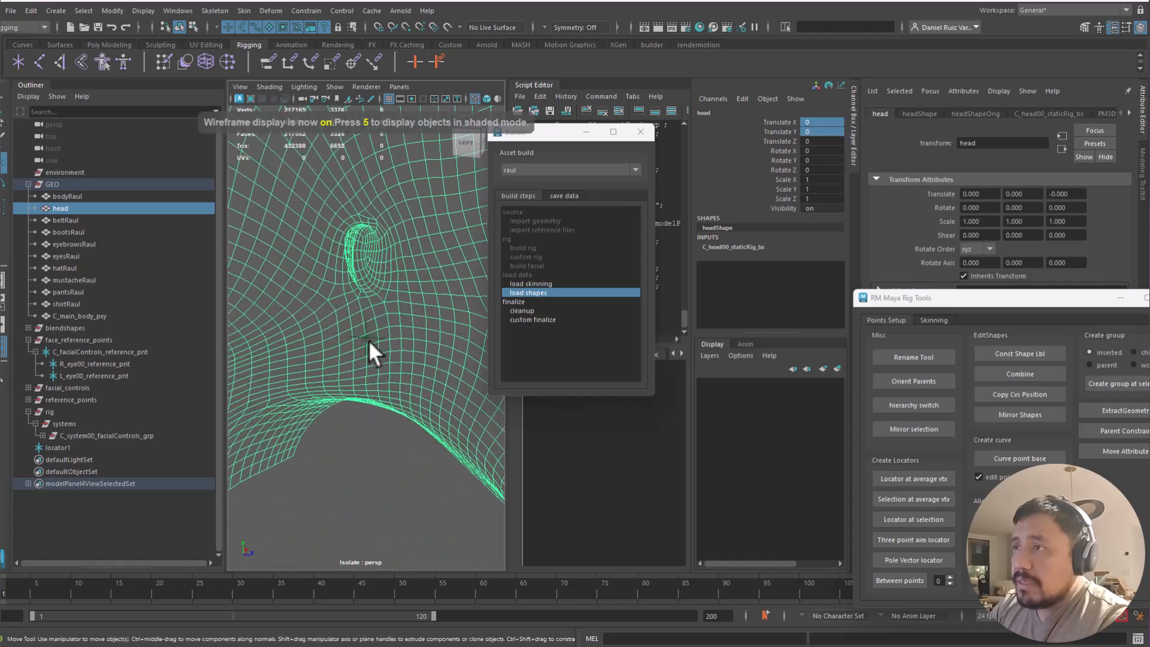
click(366, 340)
alt+right_drag(386, 387, 277, 222)
drag(366, 302, 372, 321)
key(ctrl+z)
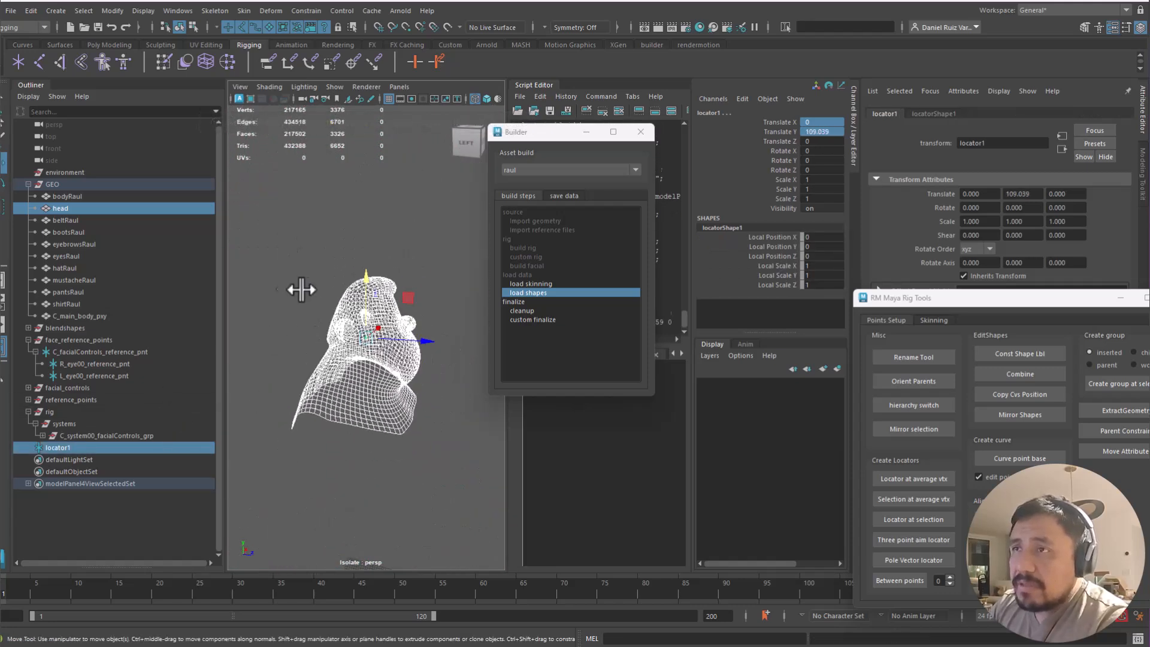
Move only the locator down to the base of the face, at about Translate Y 99.4 and Z 2.98
click(60, 447)
drag(367, 299, 418, 328)
key(e)
key(ctrl+z)
key(w)
drag(419, 367, 402, 365)
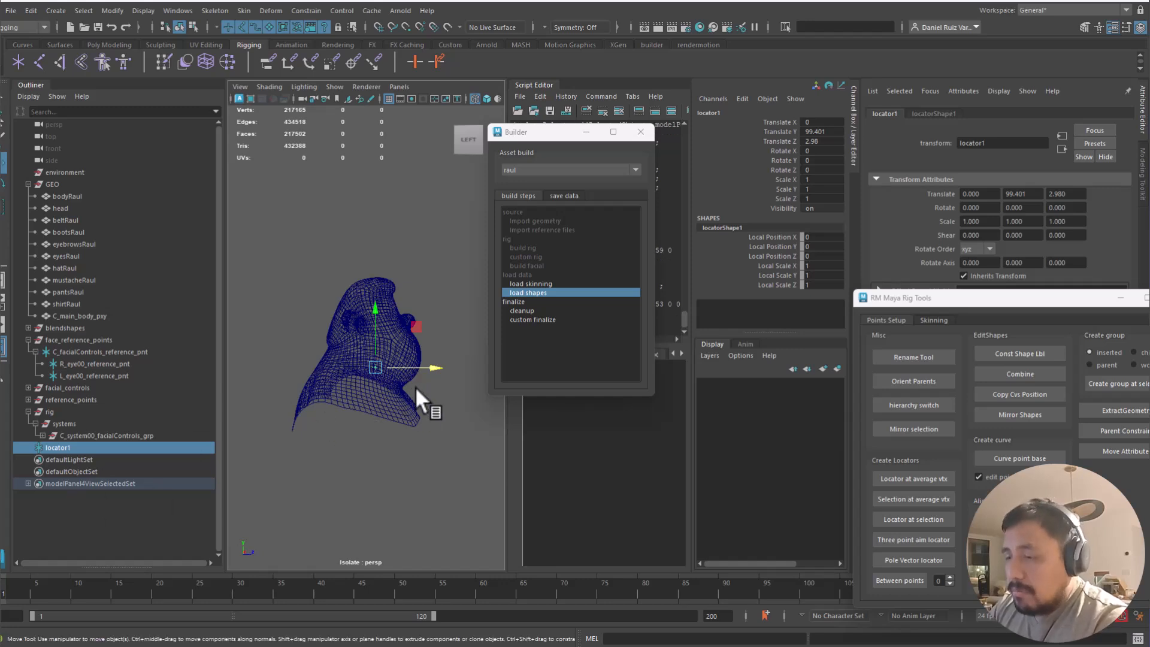
Duplicate the locator twice, placing one copy at mid-head and the other at the top of the head, about Translate Y 127.7
key(ctrl+d)
drag(379, 326, 401, 232)
key(ctrl+d)
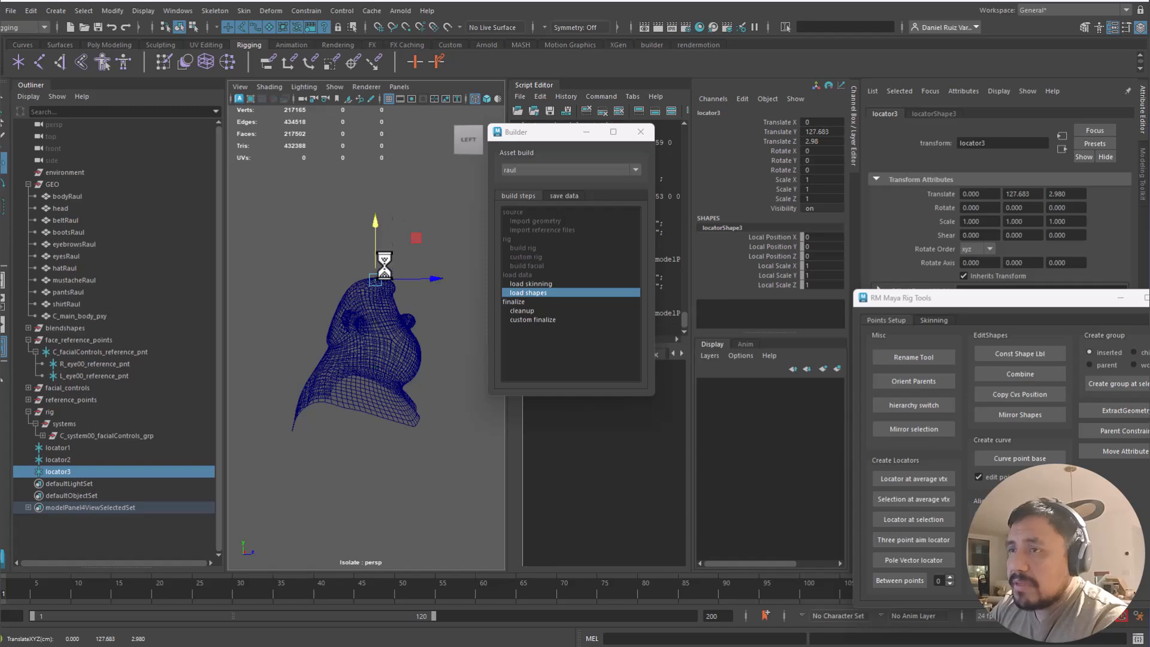
Rename the three locators with the Rename Tool, using the name squash, side C and system reference
click(922, 359)
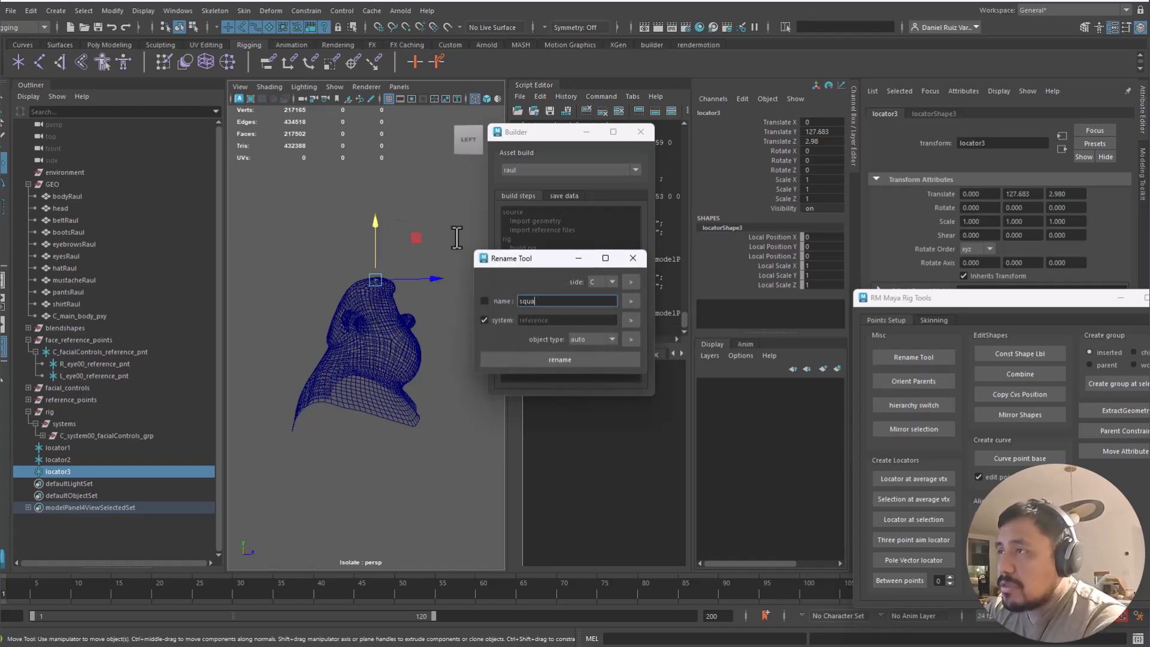
text(squash)
click(56, 448)
shift+click(68, 471)
click(562, 359)
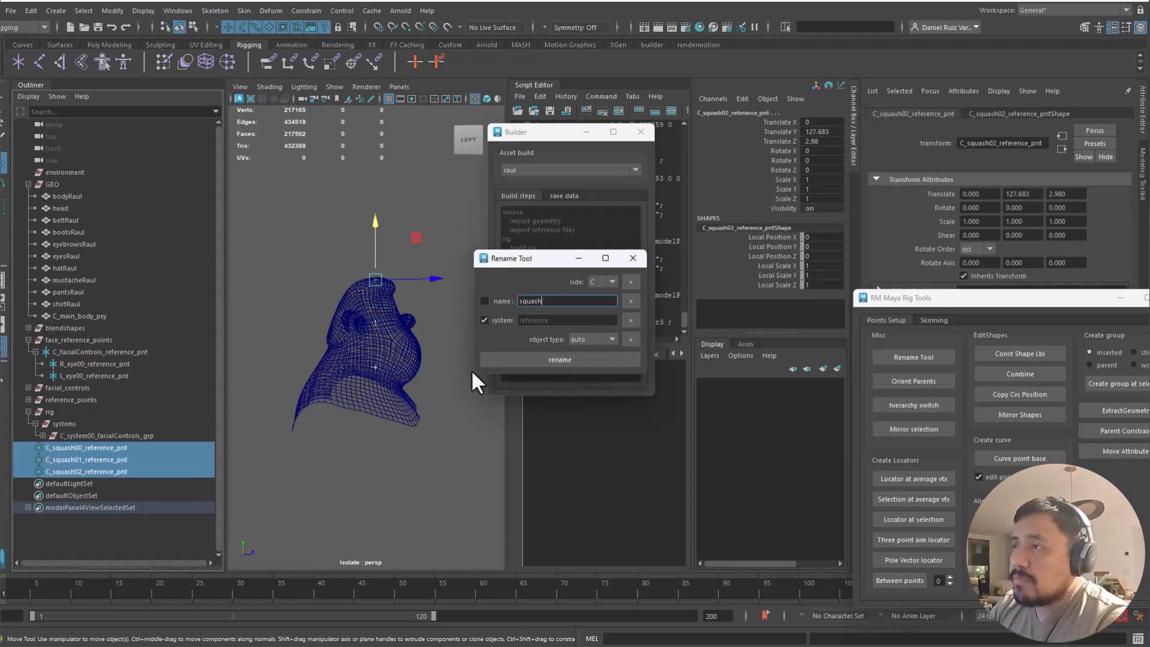
Parent the three squash points under face_reference_points, group them, and name the group C_squash00_reference_grp
click(88, 440)
drag(88, 452, 82, 467)
middle_drag(83, 467, 84, 340)
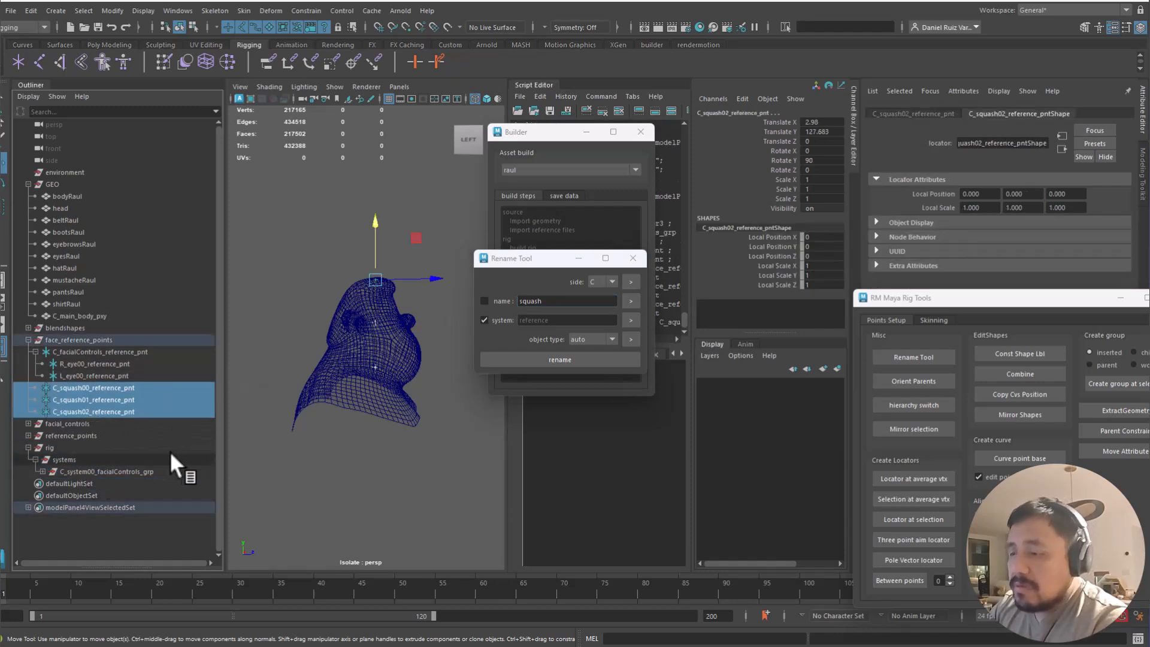
key(ctrl+g)
click(33, 387)
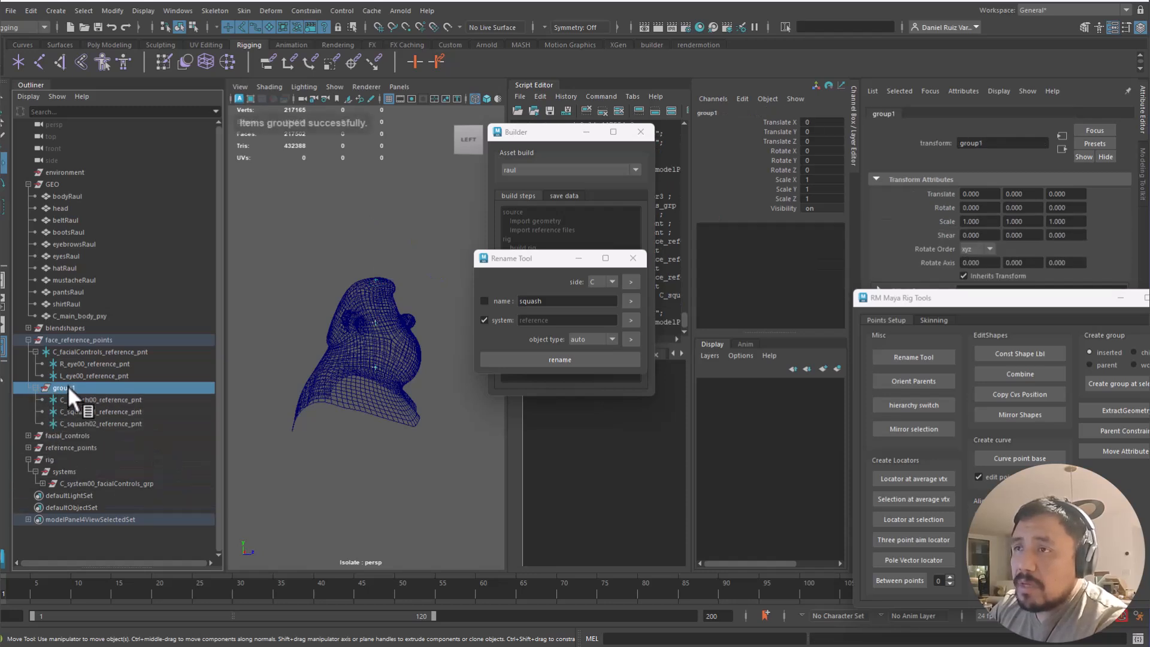
click(560, 360)
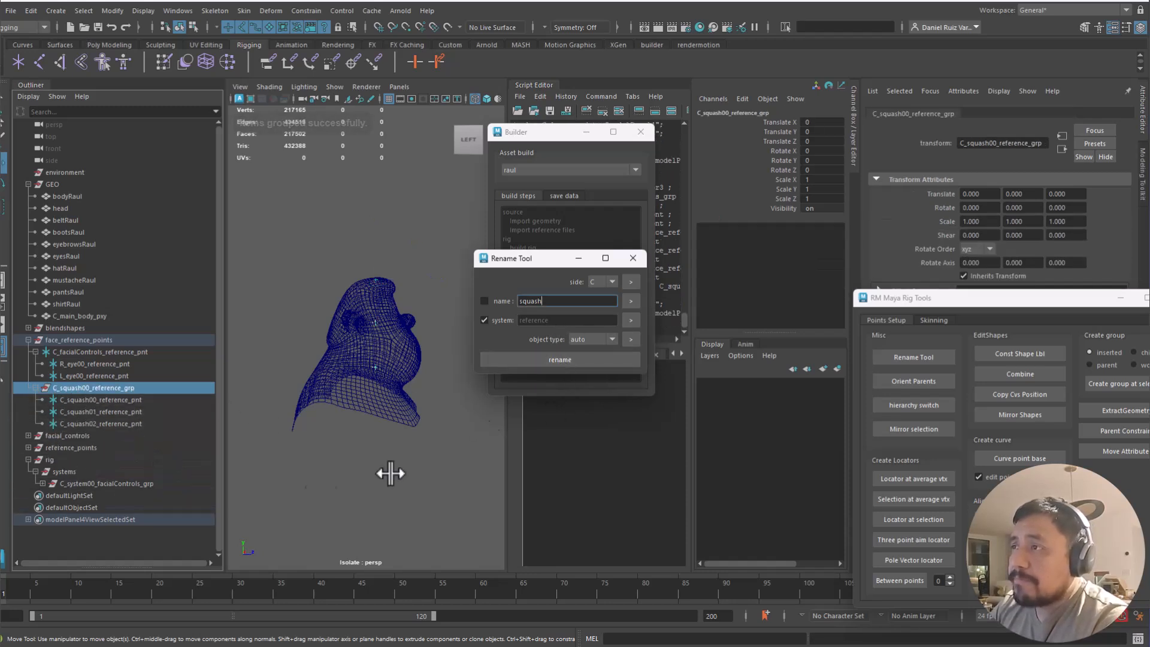
Run Orient Parents from RM Maya Rig Tools on the face_reference_points group
middle_drag(130, 401, 82, 340)
click(81, 339)
drag(929, 299, 879, 262)
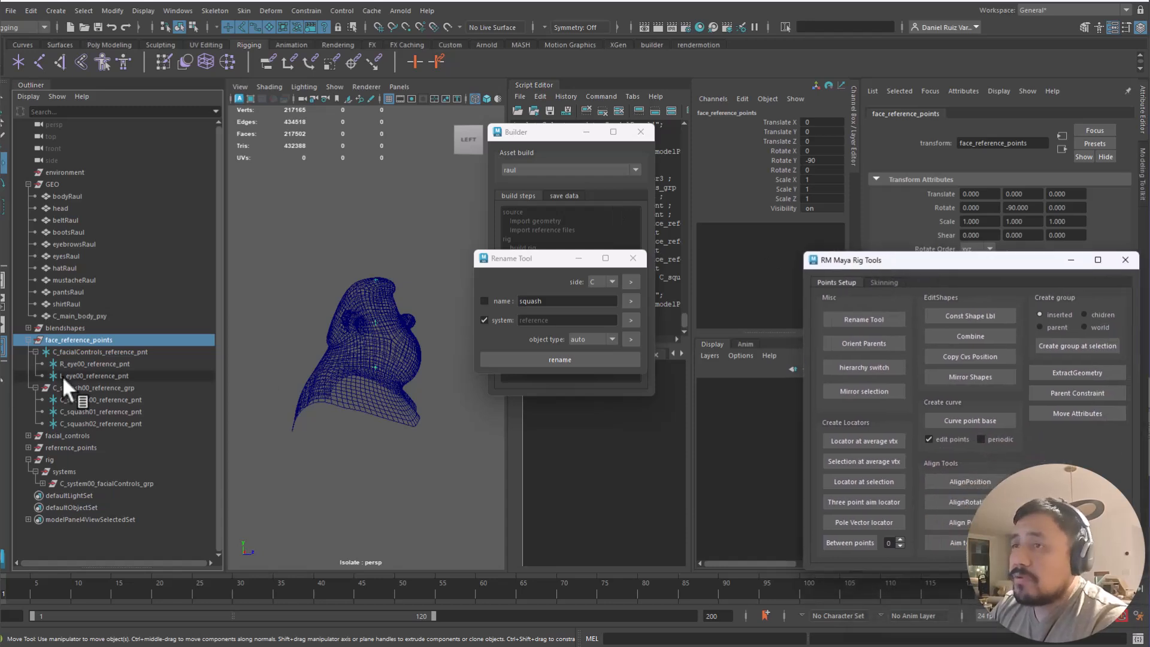
click(860, 345)
click(99, 339)
click(867, 342)
Examine the reference points on the head from several angles, then select C_squash00_reference_grp
mouse_move(412, 342)
alt+mouse_down()
mouse_move(308, 342)
mouse_move(386, 344)
mouse_move(398, 327)
alt+mouse_up()
click(105, 364)
alt+right_drag(399, 326, 450, 414)
alt+right_drag(385, 298, 323, 303)
alt+drag(323, 303, 373, 294)
key(q)
click(365, 231)
click(95, 388)
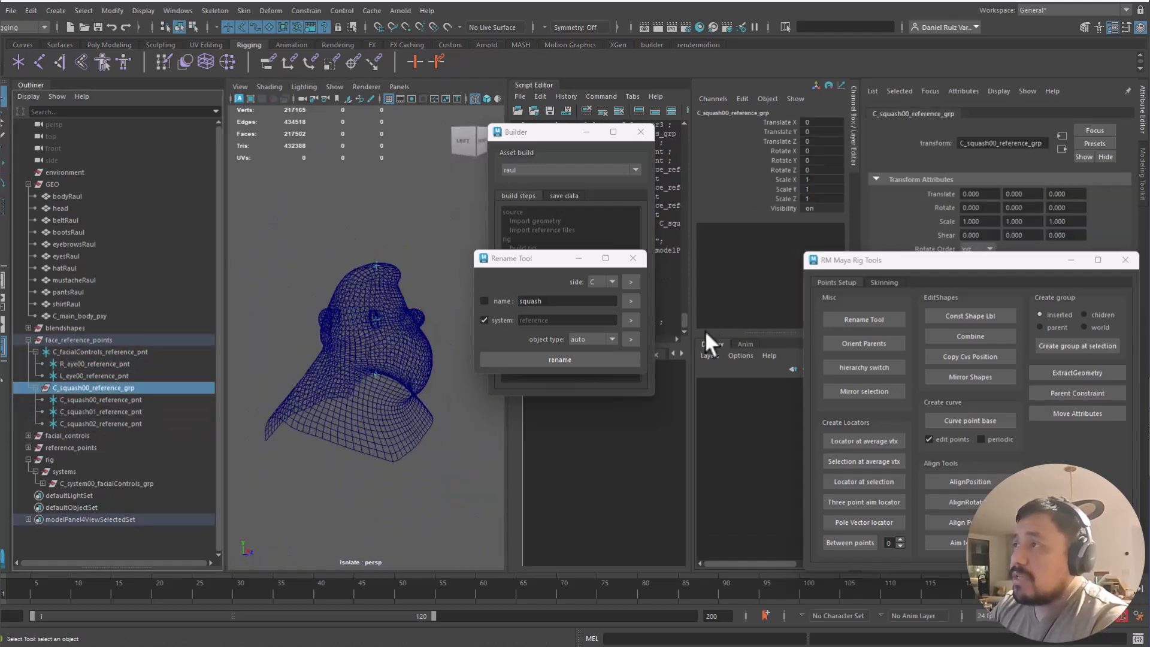
Switch to PyCharm, select the three squash reference point names in the create_point_base example, and bring layers.py back into view
key(alt+Tab)
click(729, 486)
drag(554, 488, 942, 487)
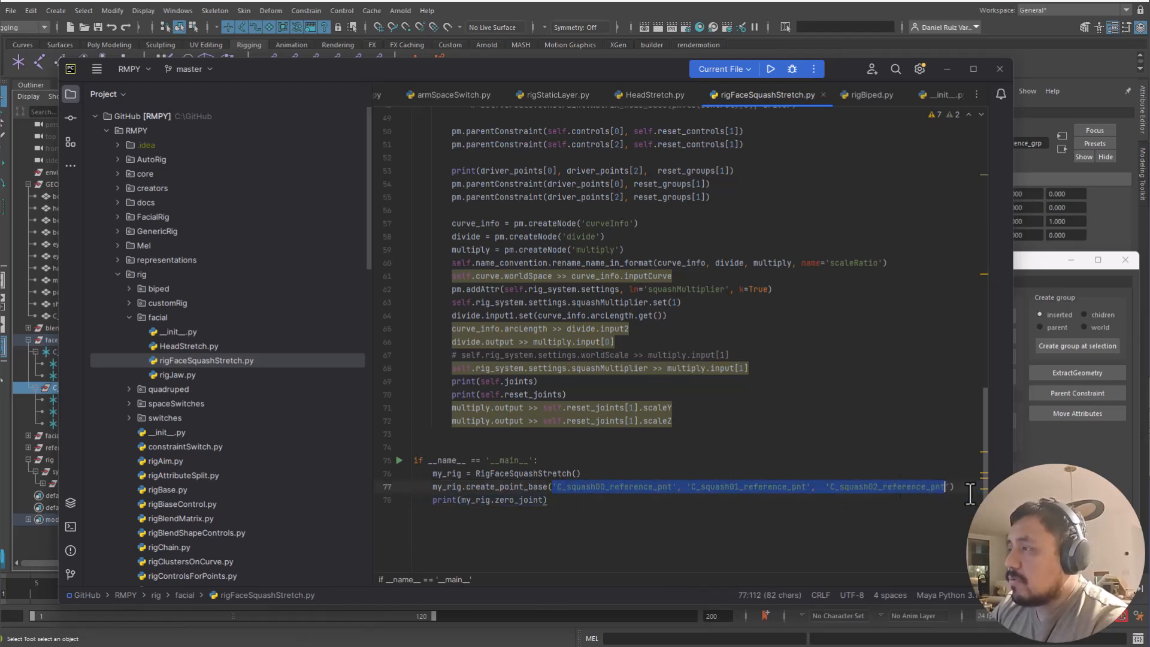
key(alt+Tab)
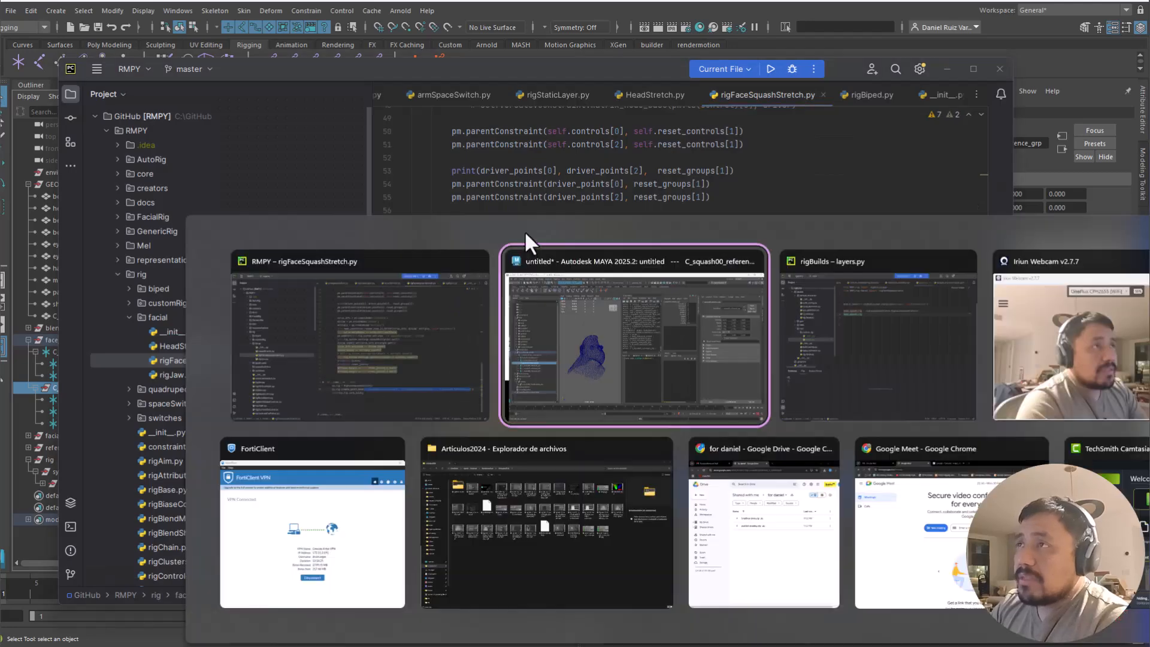
key(alt+Tab)
drag(378, 73, 383, 74)
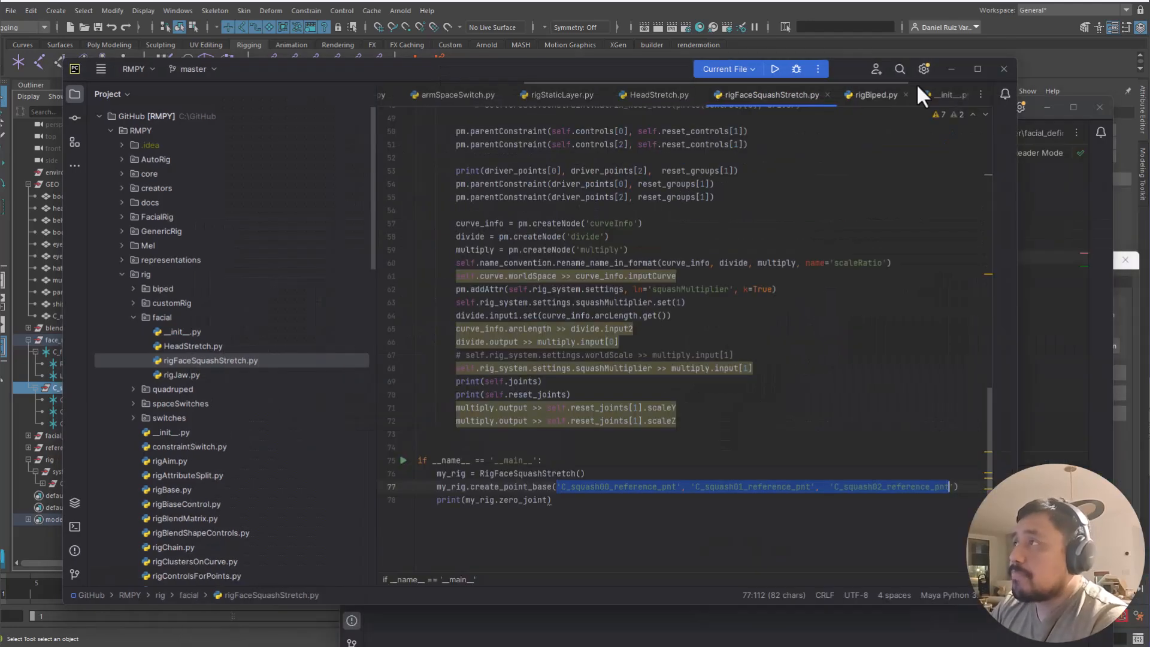
click(952, 69)
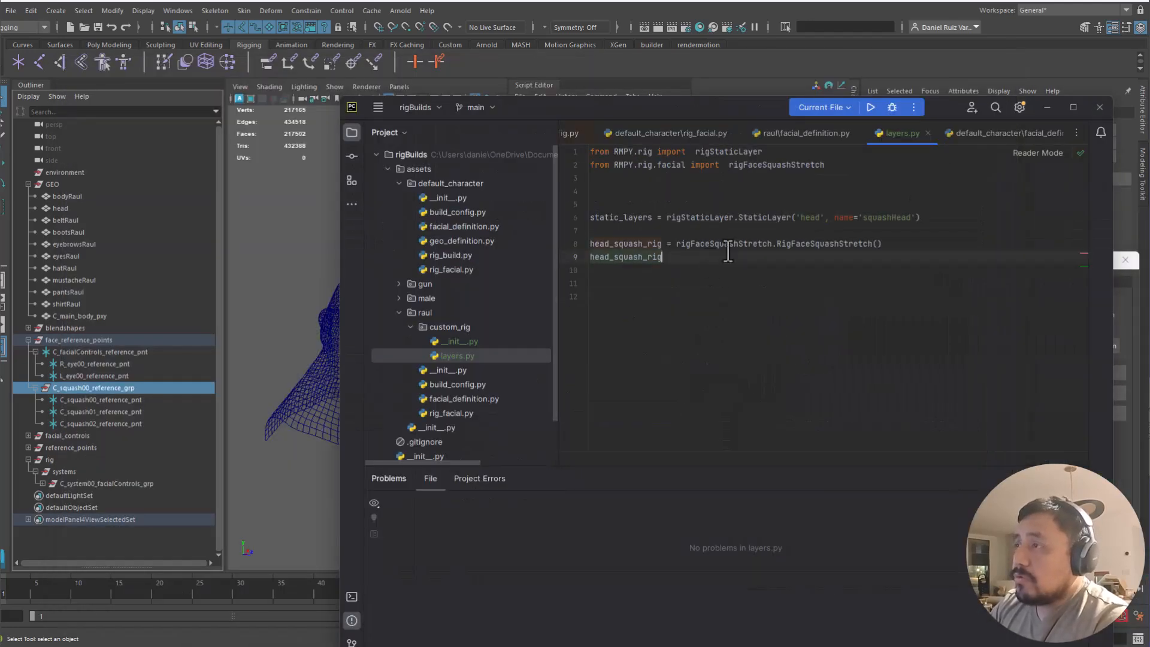
Add a create_point_base call to head_squash_rig with C_squash00_reference_pnt, C_squash01_reference_pnt and C_squash02_reference_pnt in a list
text(.create_point_base()
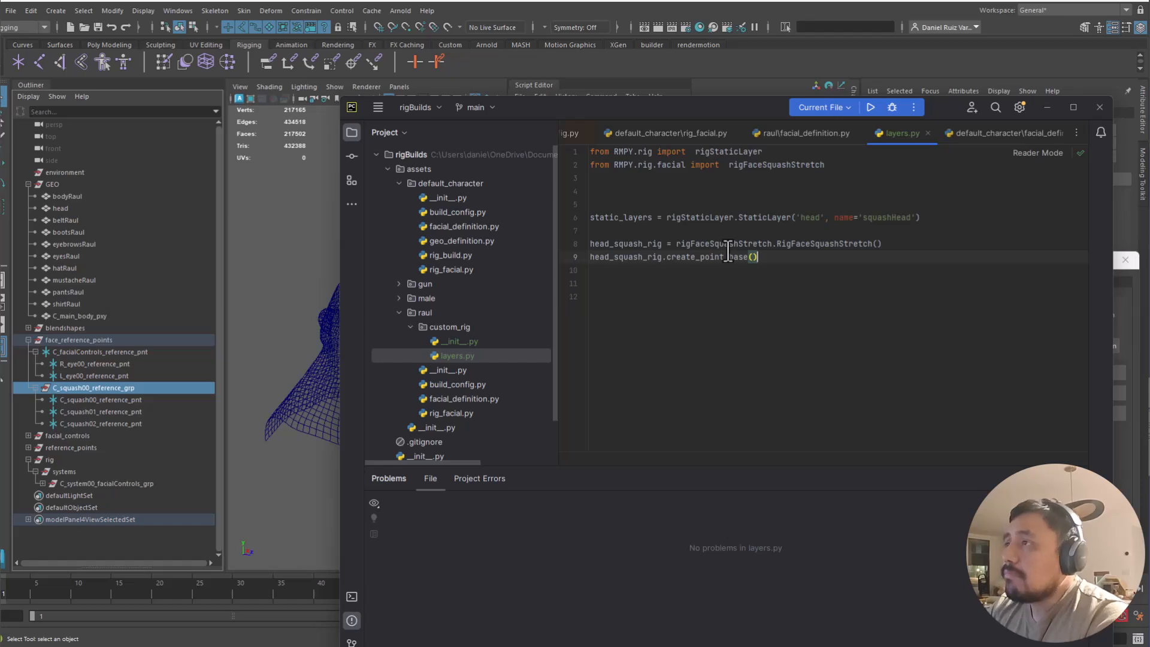
click(91, 400)
shift+click(108, 423)
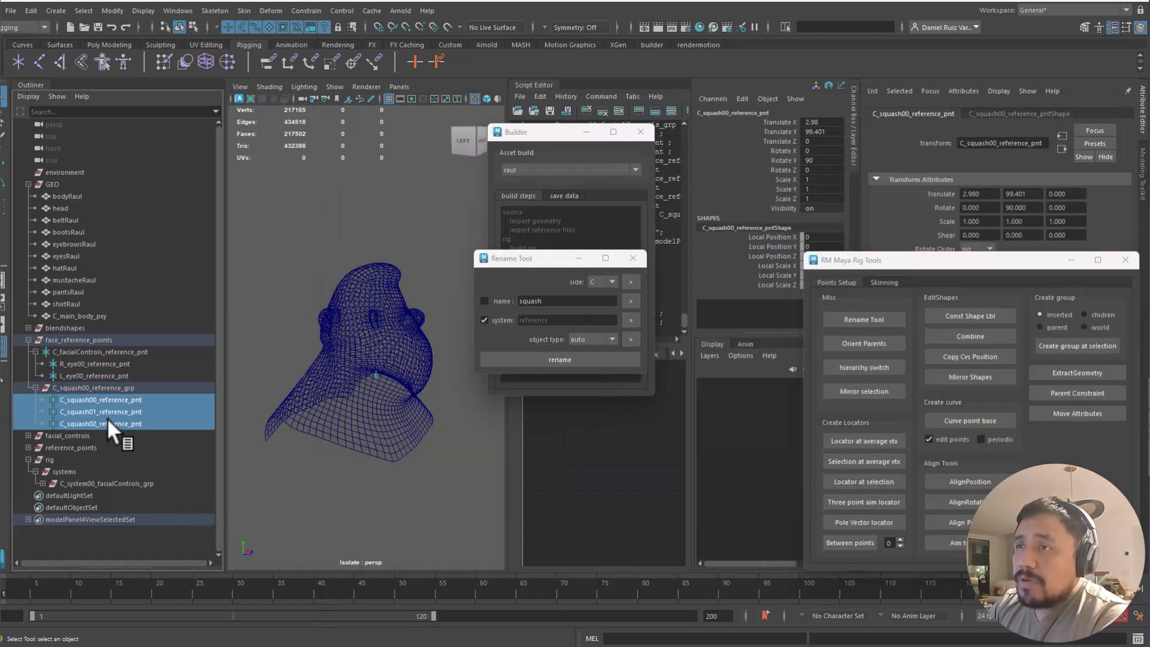
click(682, 44)
click(656, 48)
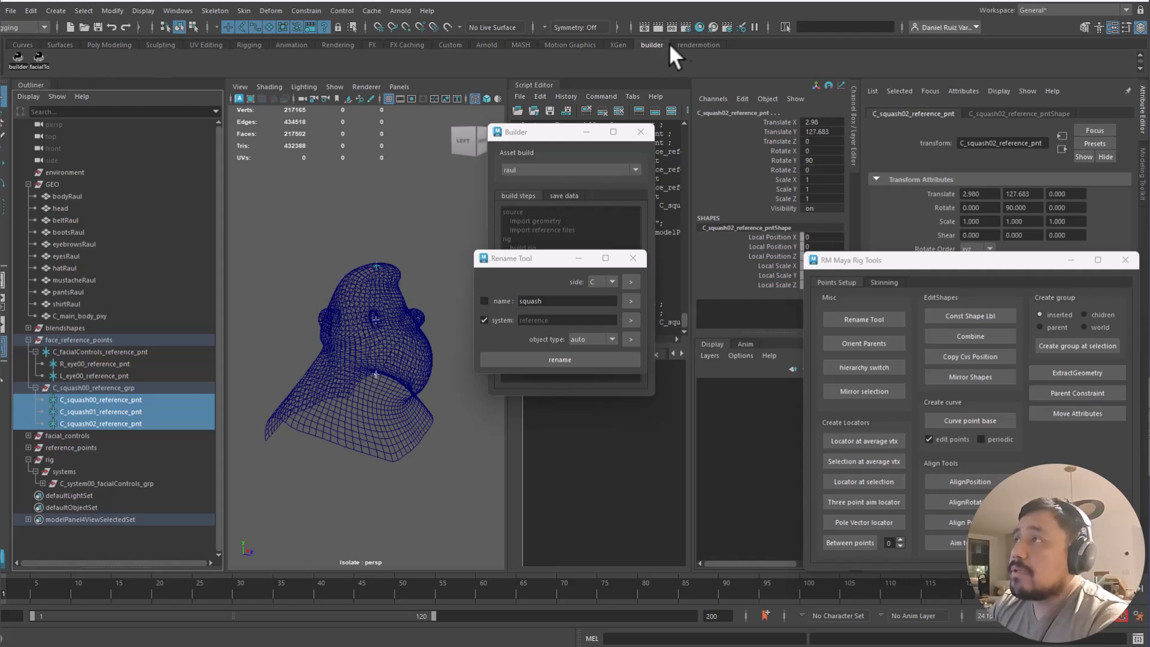
click(697, 44)
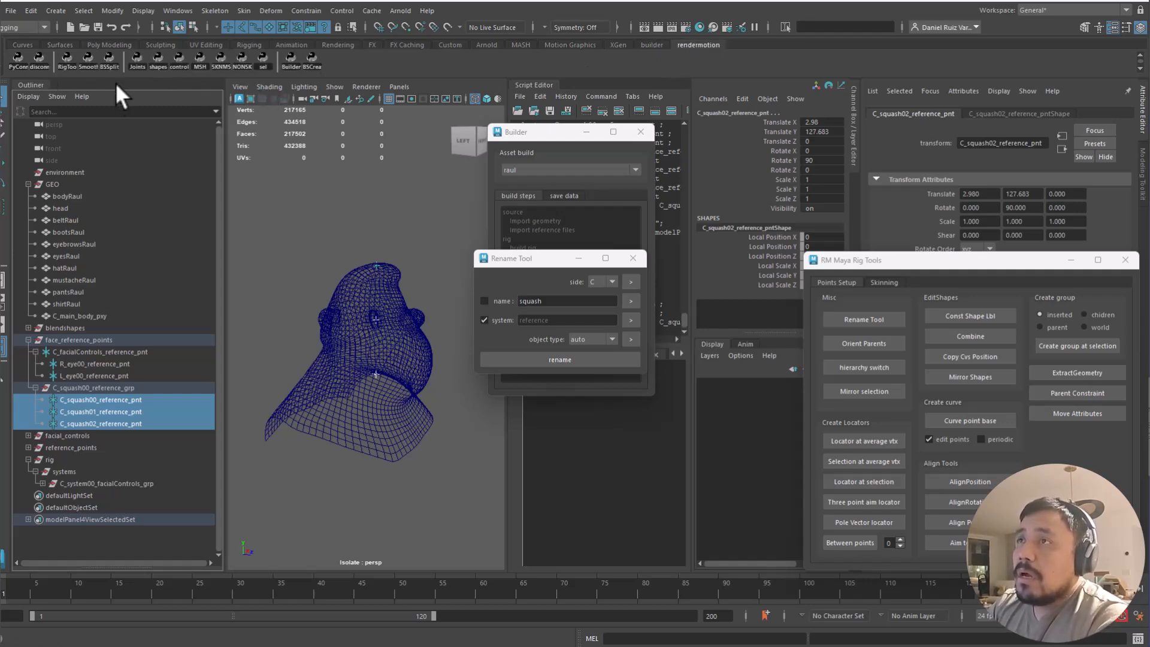
key(alt+Tab)
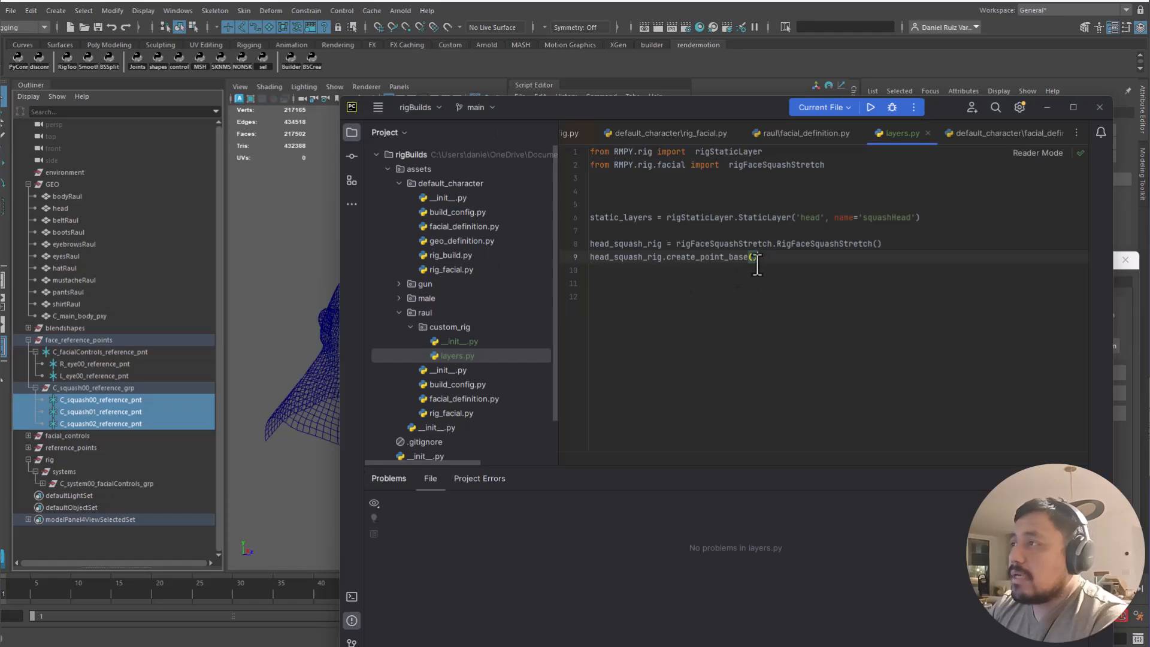
text(['C_squash00_reference_pnt', 'C_squash01_reference_pnt', 'C_squash02_reference_pnt'])
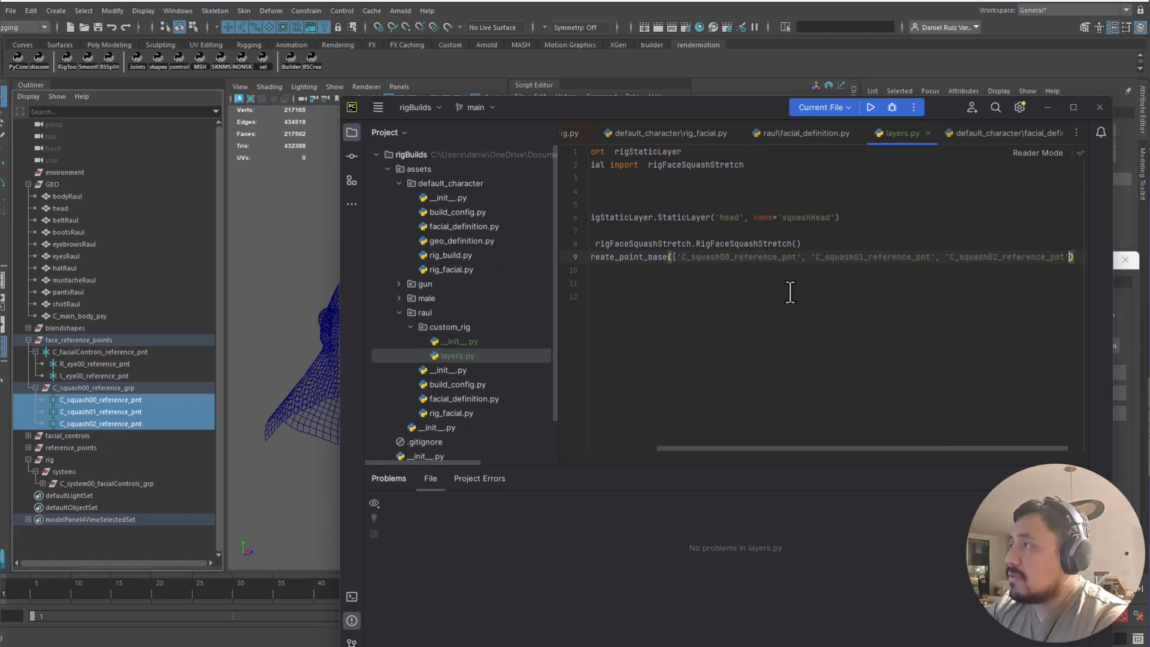
Remove the list brackets so the three squash point names are passed to create_point_base as separate arguments
key(ctrl+Left)
key(ctrl+Left)
key(ctrl+Left)
key(ctrl+Left)
key(ctrl+Left)
key(ctrl+Left)
key(ctrl+Left)
key(ctrl+Left)
key(ctrl+Left)
key(ctrl+Left)
key(Delete)
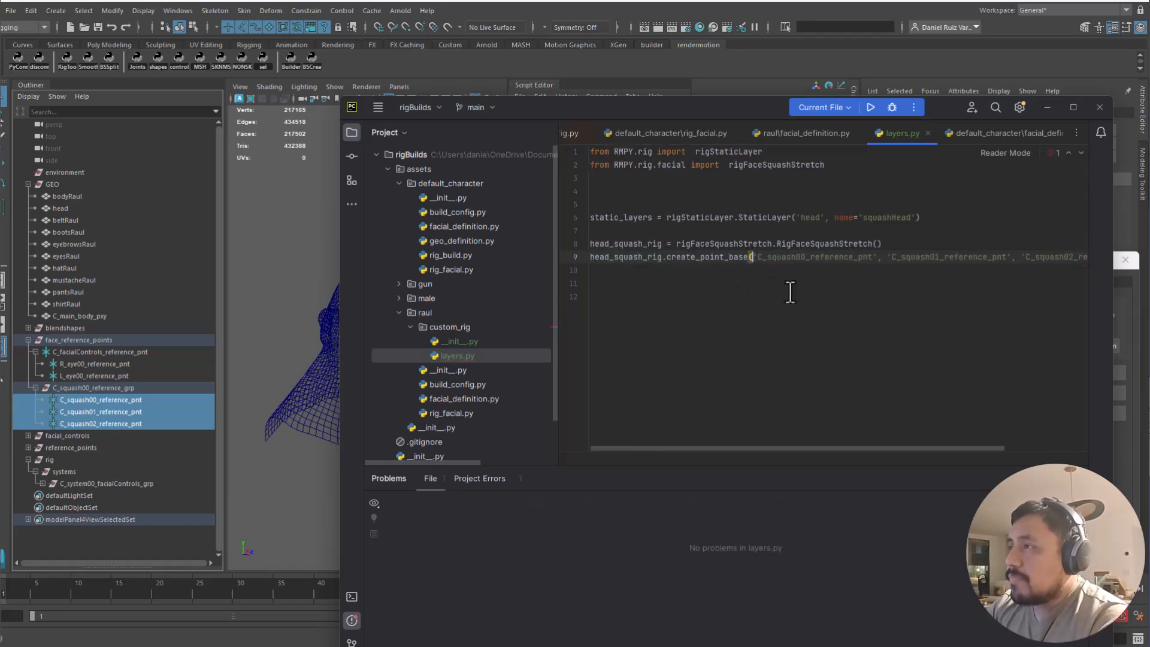
key(End)
key(Home)
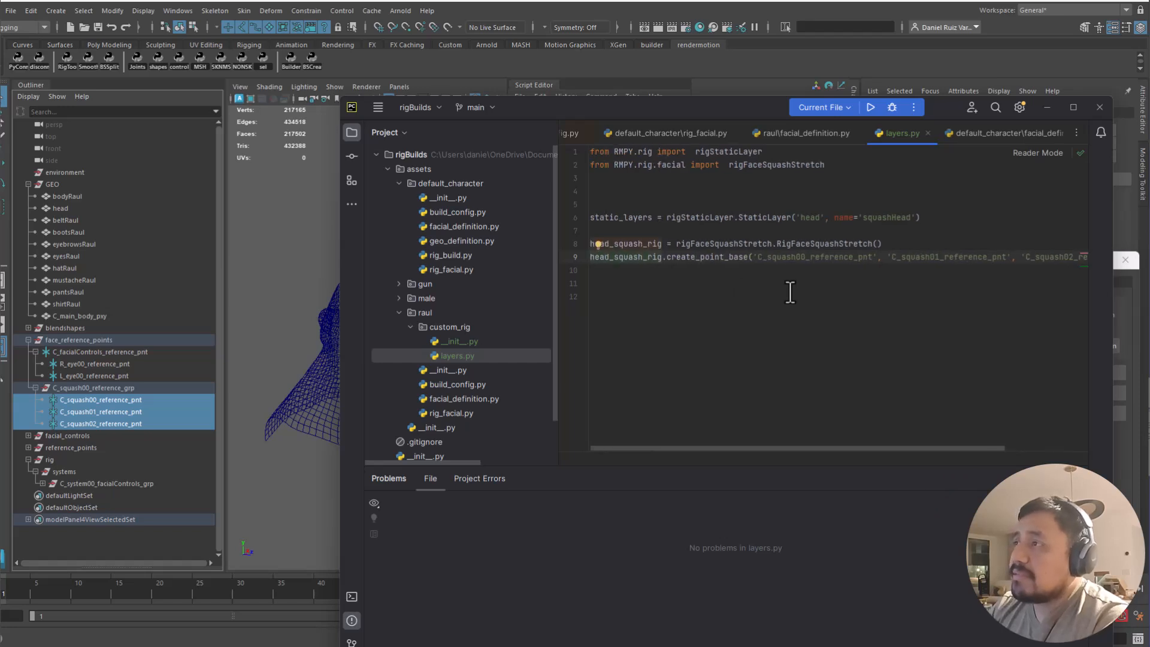
Run layers.py in Maya, select C_system00_squash_grp, and turn off isolate select in the viewport
key(Up)
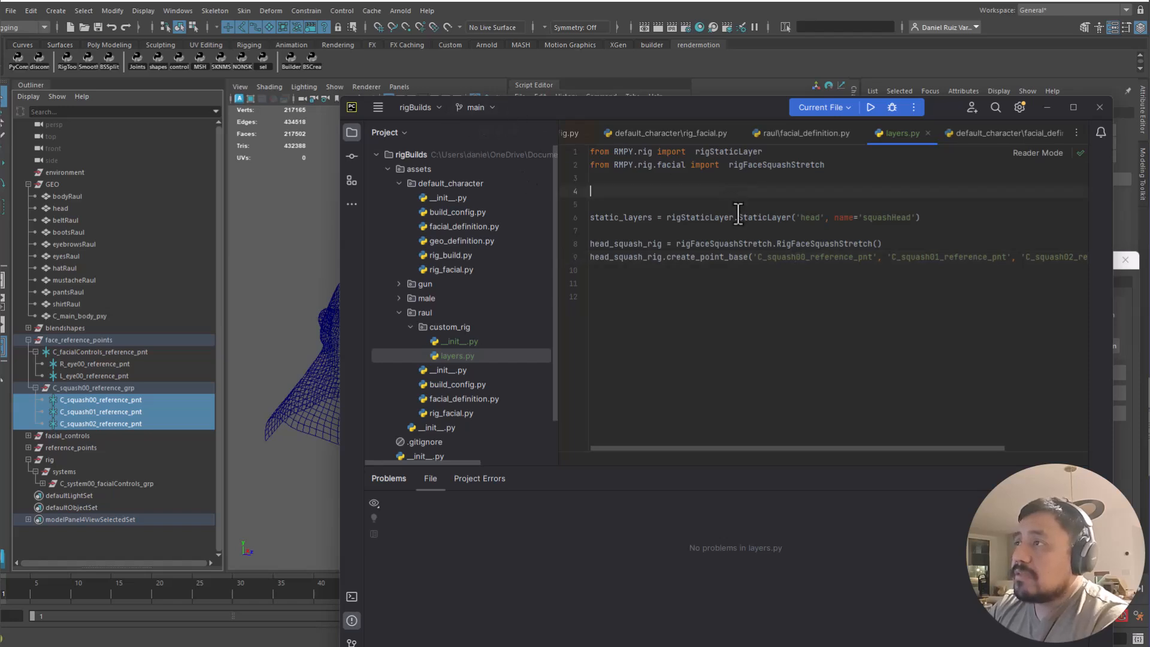
key(alt+a)
drag(582, 106, 750, 403)
click(124, 508)
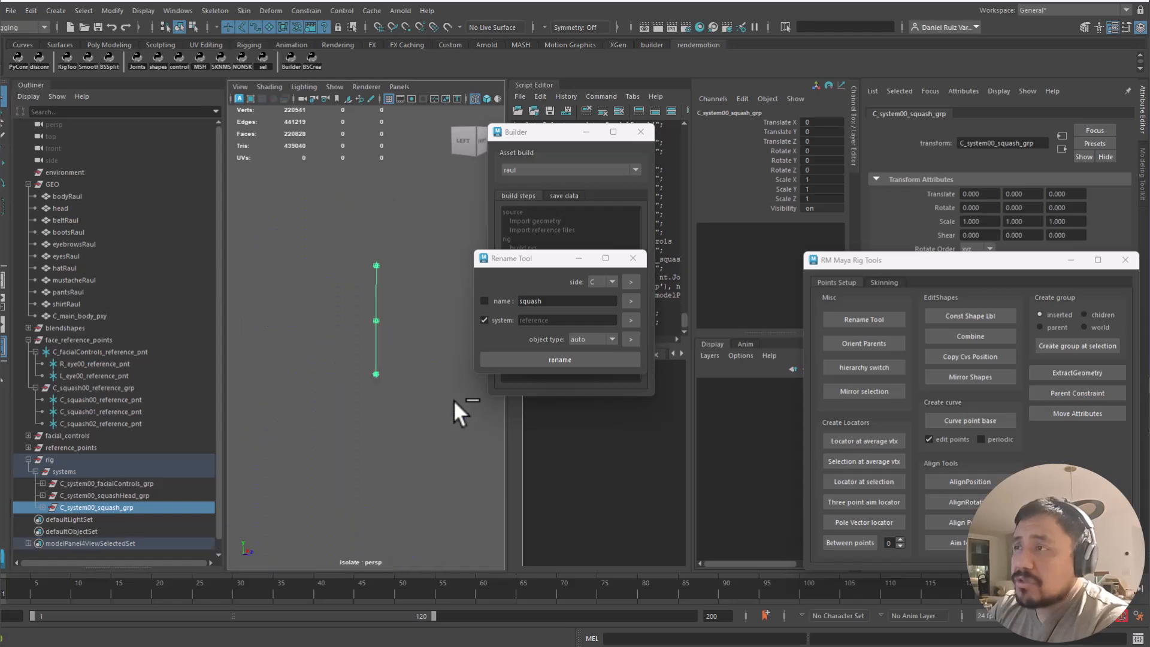
alt+drag(402, 311, 357, 294)
alt+right_drag(365, 291, 453, 390)
alt+right_drag(408, 329, 396, 232)
key(ctrl+1)
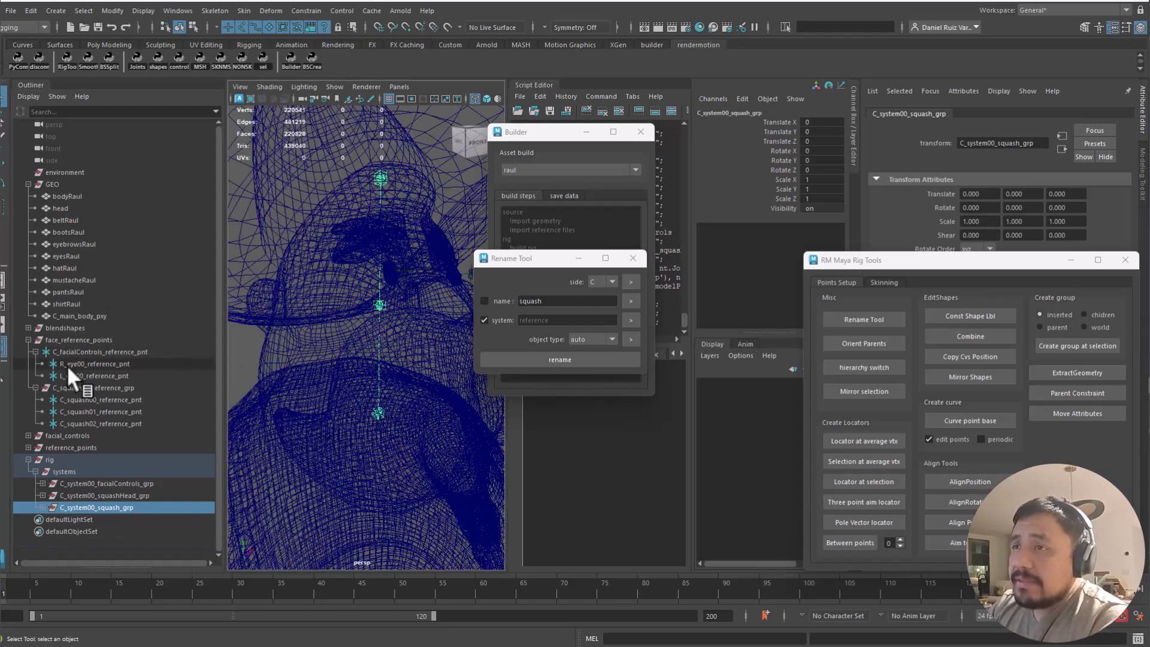
Examine the contents of the kinematics and joints groups inside C_system00_squash_grp
click(42, 508)
scroll(217, 433, down, 1)
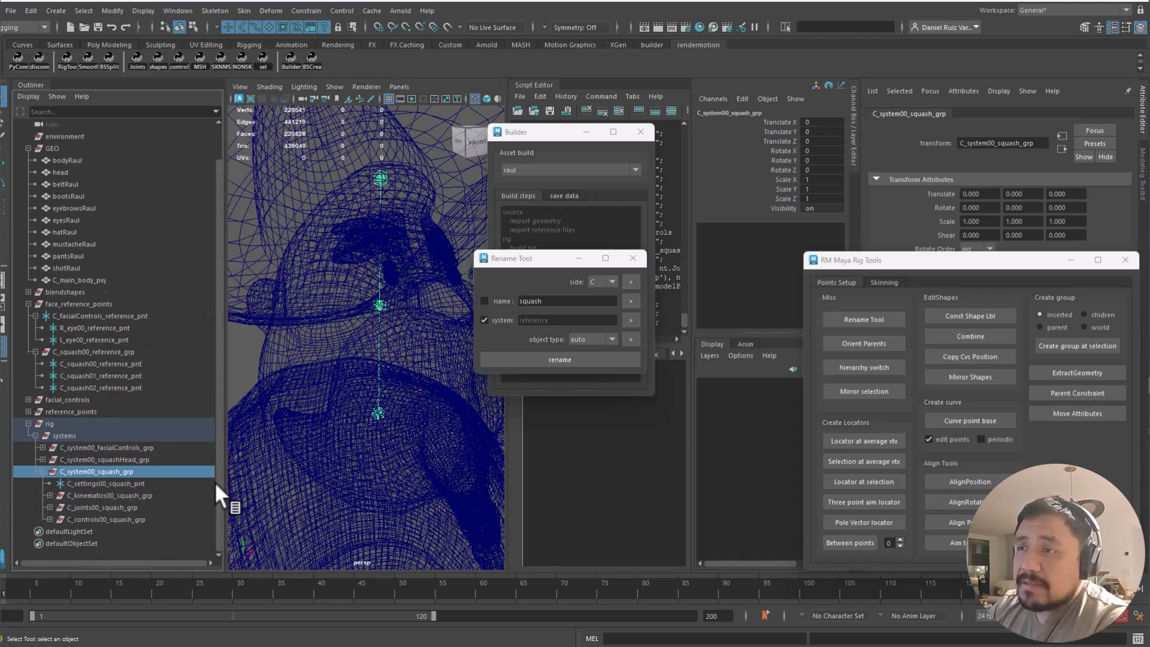
click(49, 508)
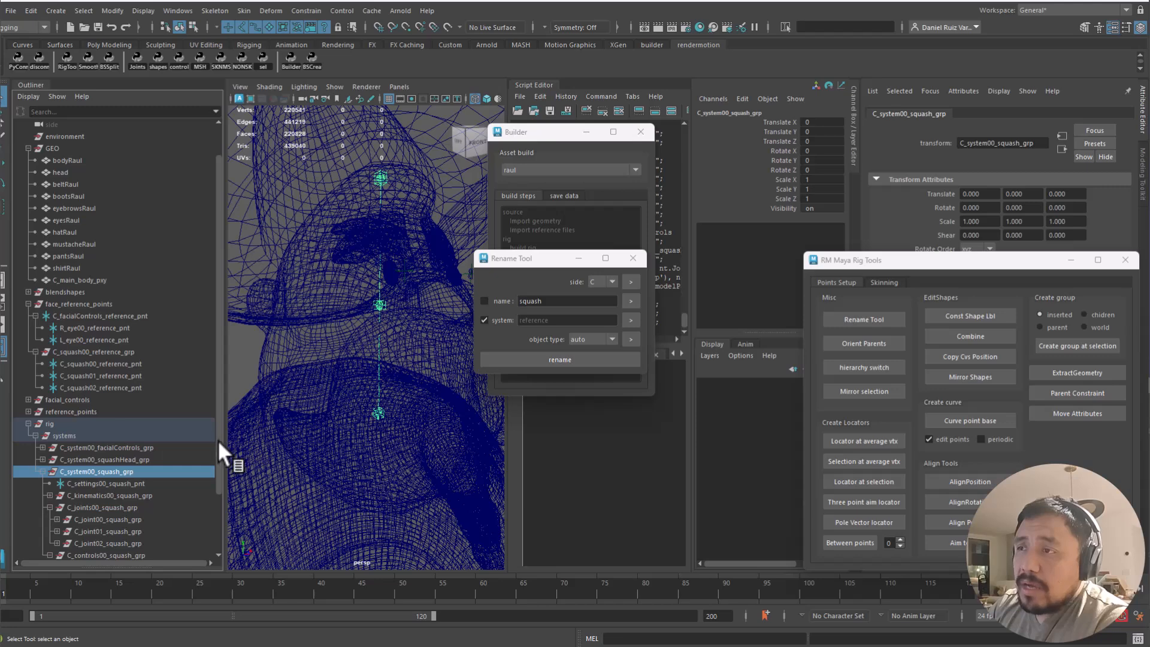
scroll(217, 439, down, 2)
click(57, 471)
click(56, 460)
click(56, 448)
click(50, 424)
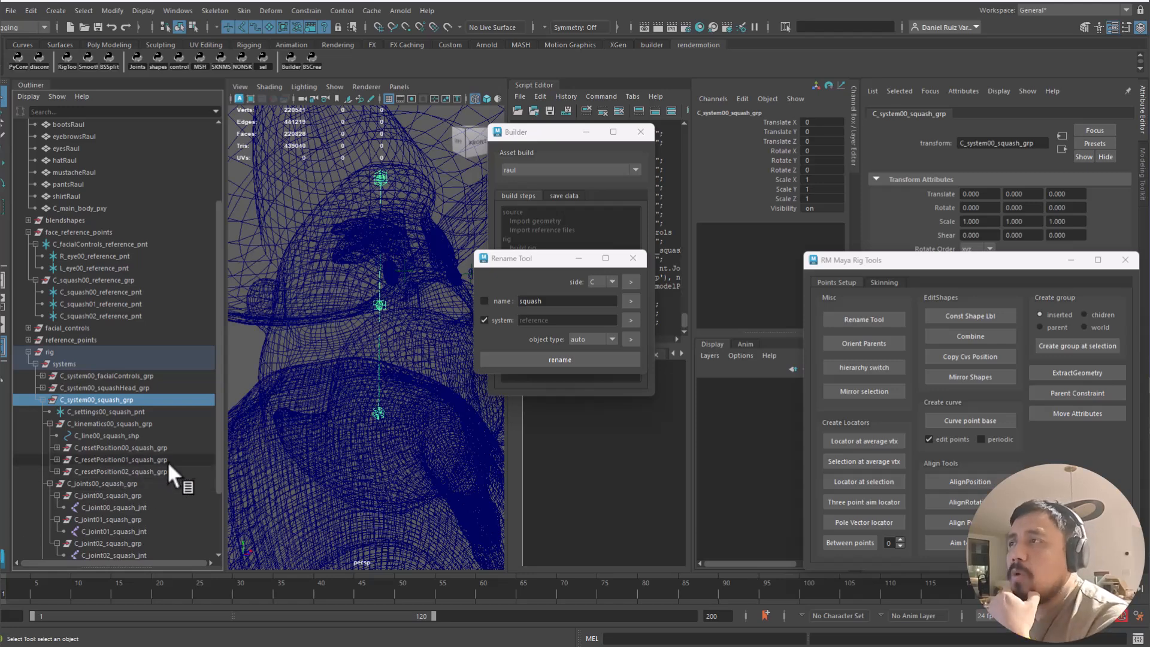
Return to layers.py and start a new line with head_squash_rig.rig below the create_point_base call
key(alt+Tab)
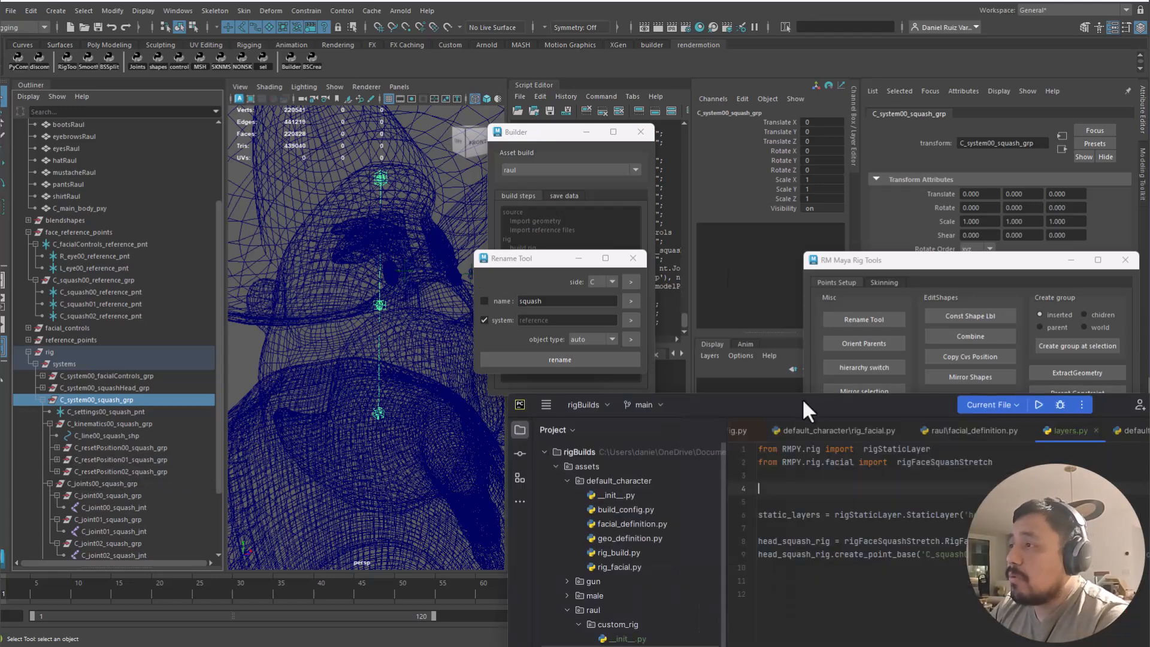
drag(804, 401, 672, 87)
click(669, 240)
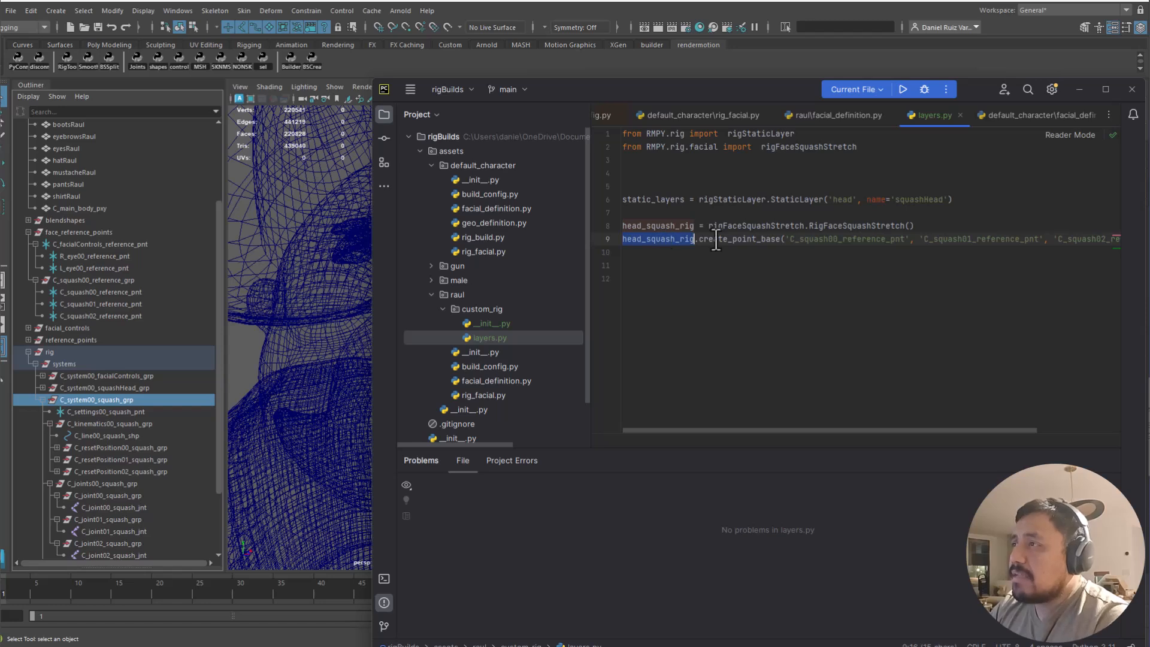
key(ctrl+c)
key(End)
key(Return)
key(ctrl+v)
text(.ri)
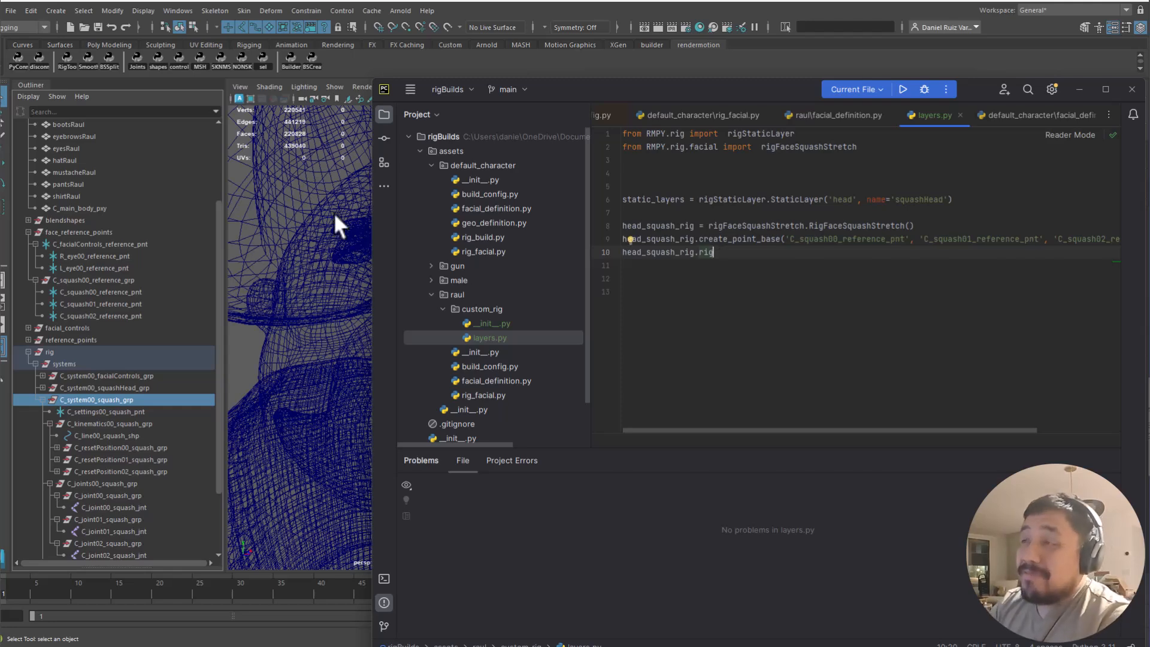
Look up the zero_joint attribute in rigBase.py of the RMPY project, then return to layers.py
key(alt+Tab)
key(alt+Tab)
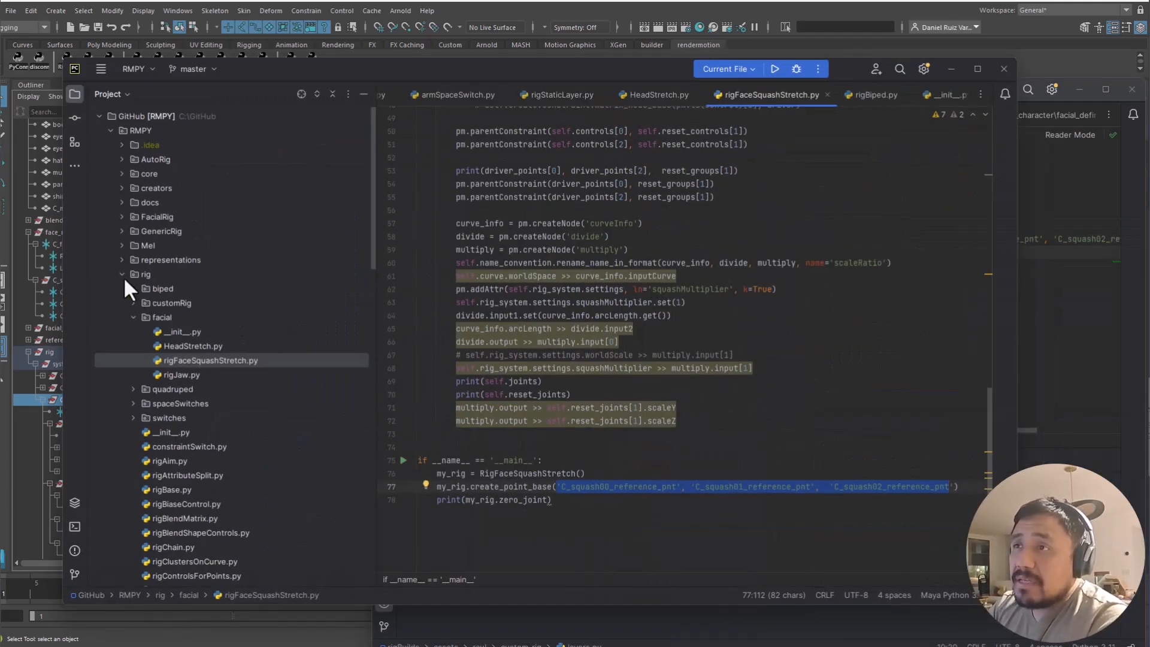
click(123, 275)
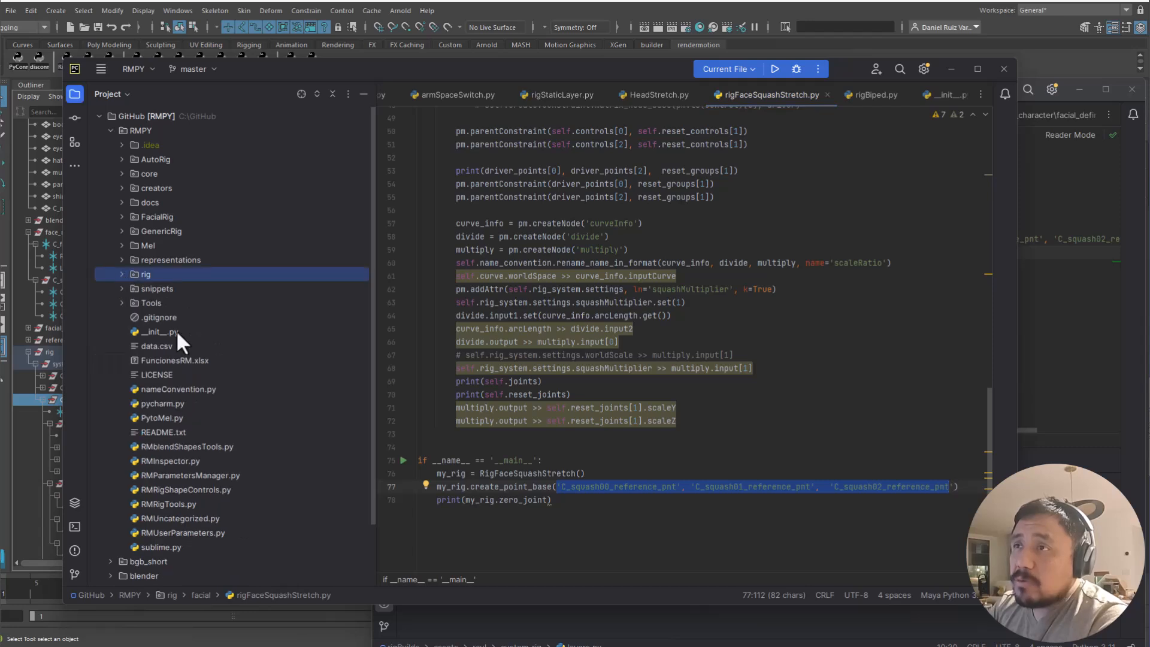
click(122, 274)
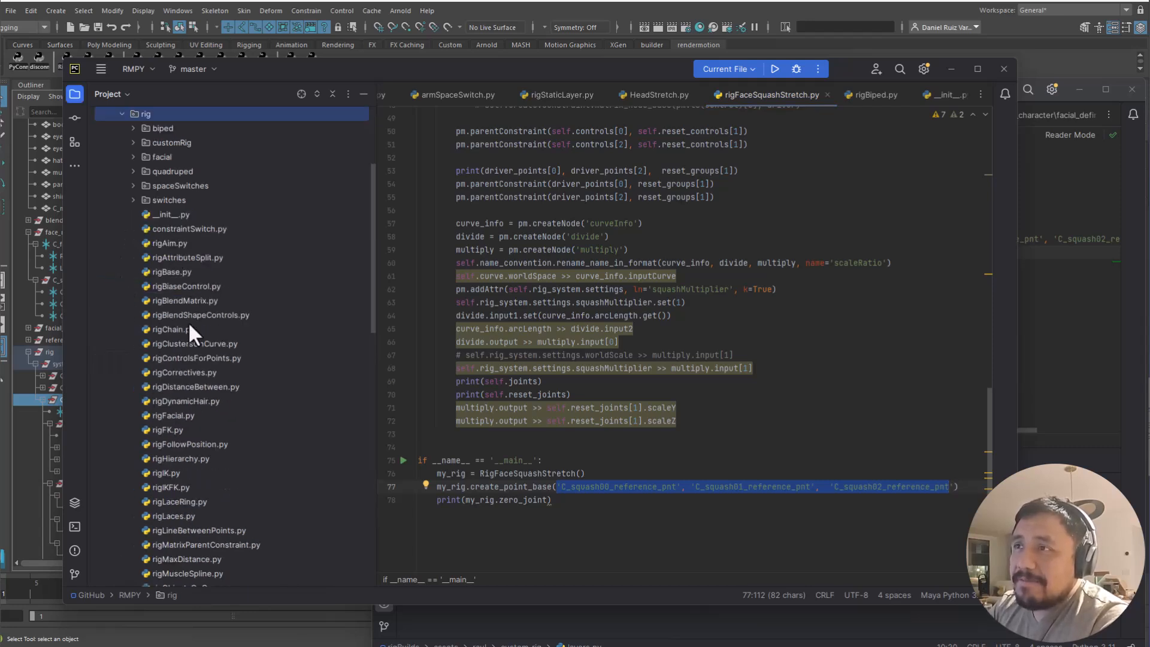
double_click(184, 271)
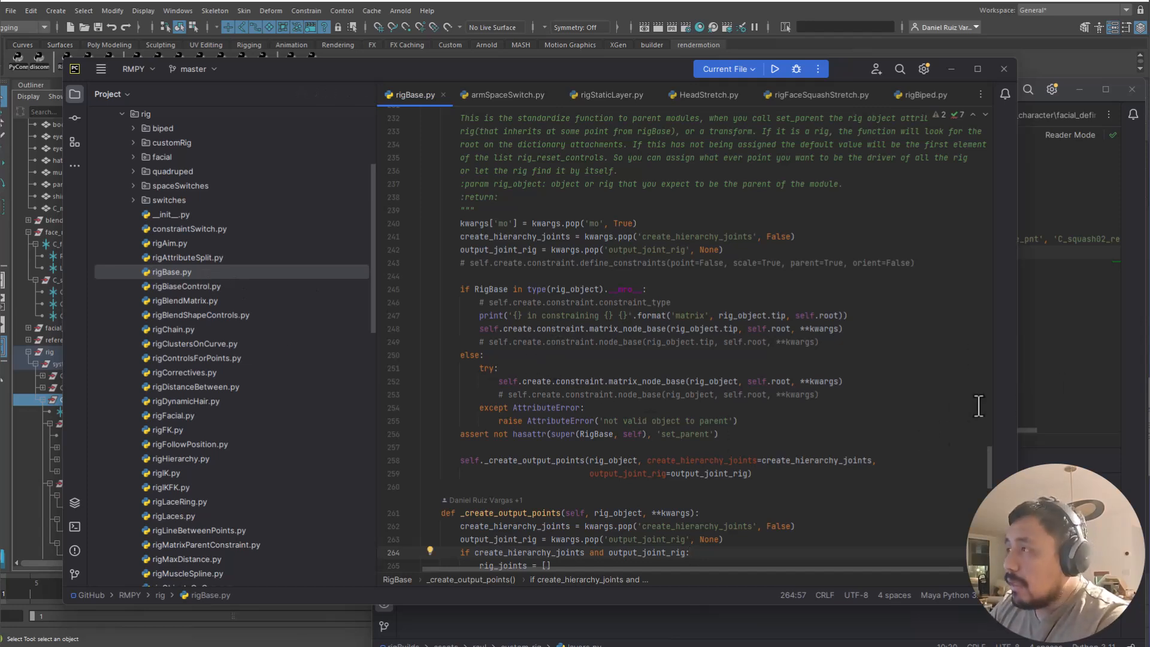
drag(988, 456, 972, 232)
scroll(971, 222, up, 10)
click(482, 400)
click(1061, 349)
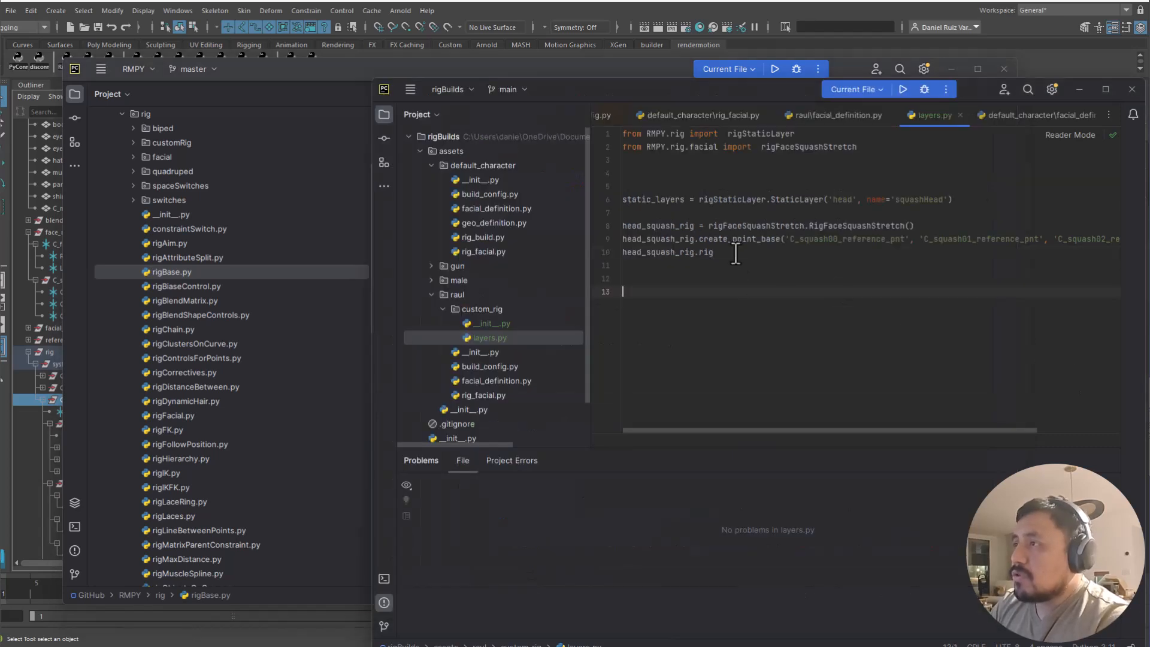
Change the new line's attribute so that it reads head_squash_rig.zero_joint
key(BackSpace)
key(BackSpace)
key(BackSpace)
key(ctrl+v)
key(Home)
text(print()
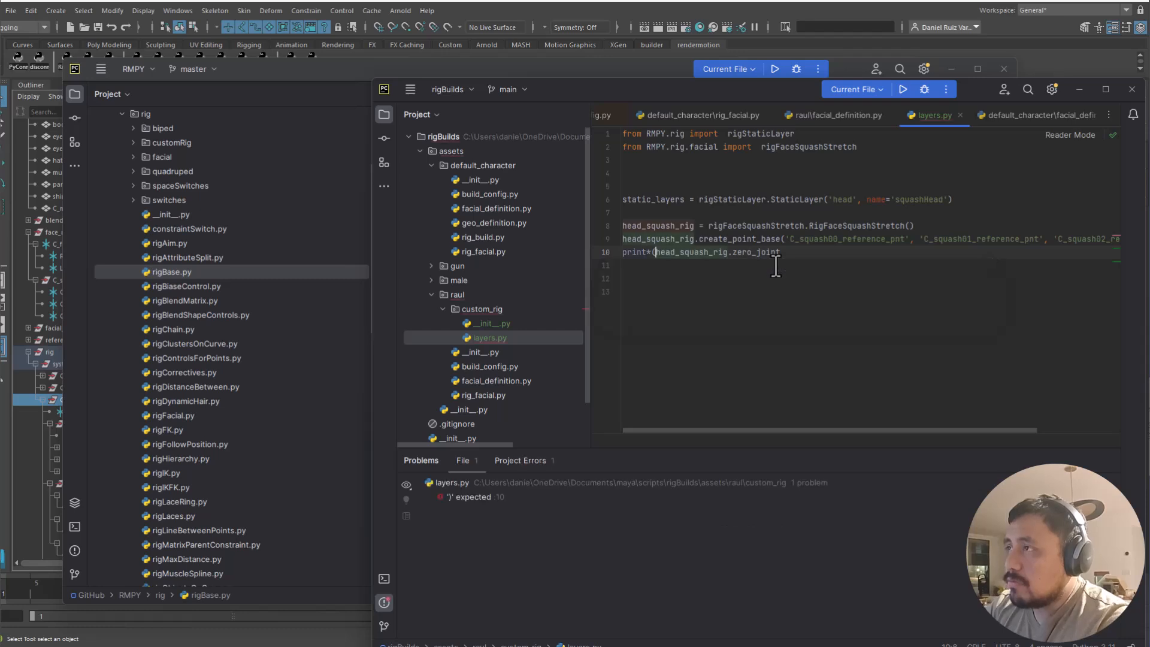
key(BackSpace)
key(BackSpace)
text(()
key(End)
text())
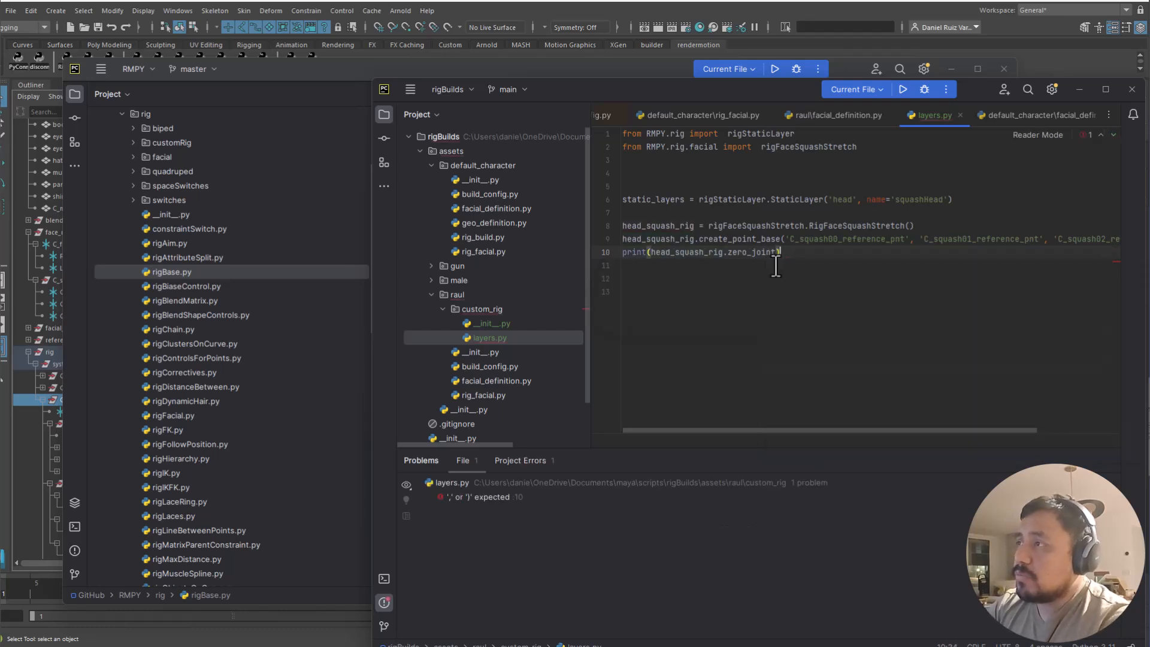
key(Home)
key(ctrl+shift+Right)
key(ctrl+shift+Right)
key(Delete)
key(End)
key(BackSpace)
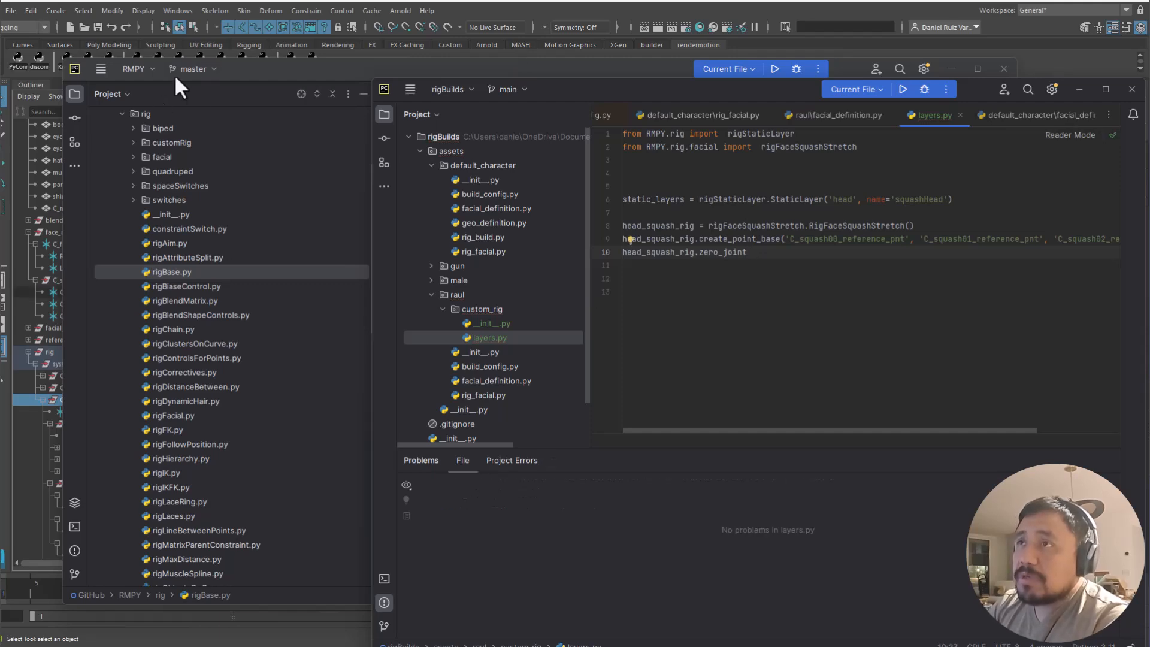
Delete C_system00_squashHead_grp and C_system00_squash_grp in Maya, then run layers.py again from PyCharm
click(337, 46)
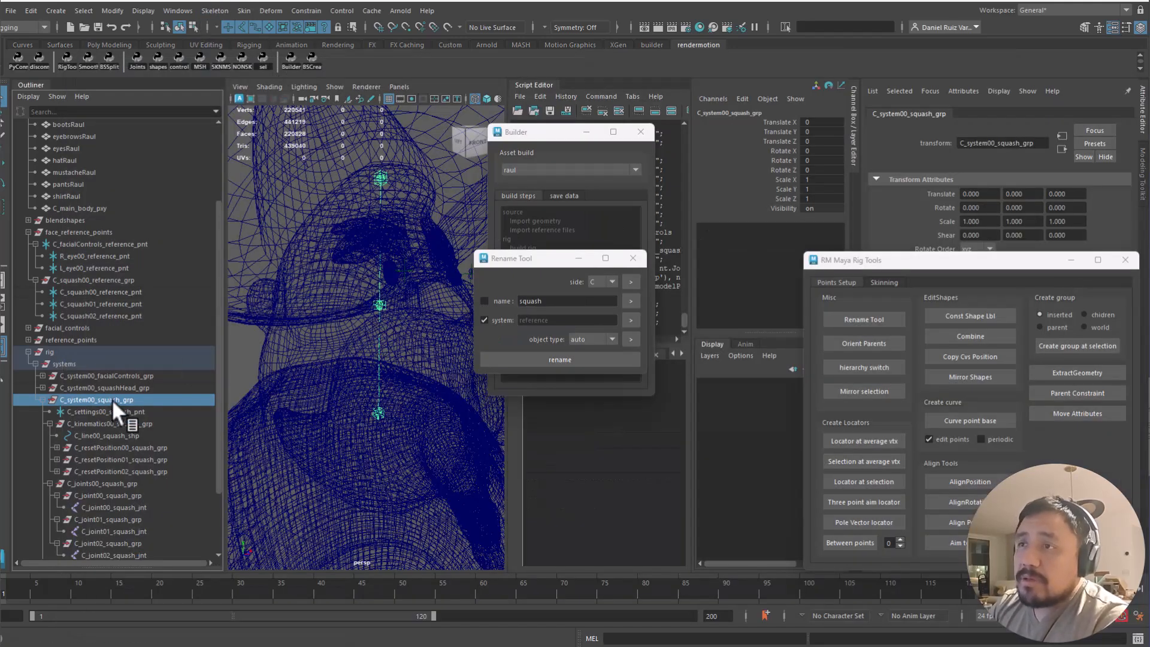
shift+click(131, 399)
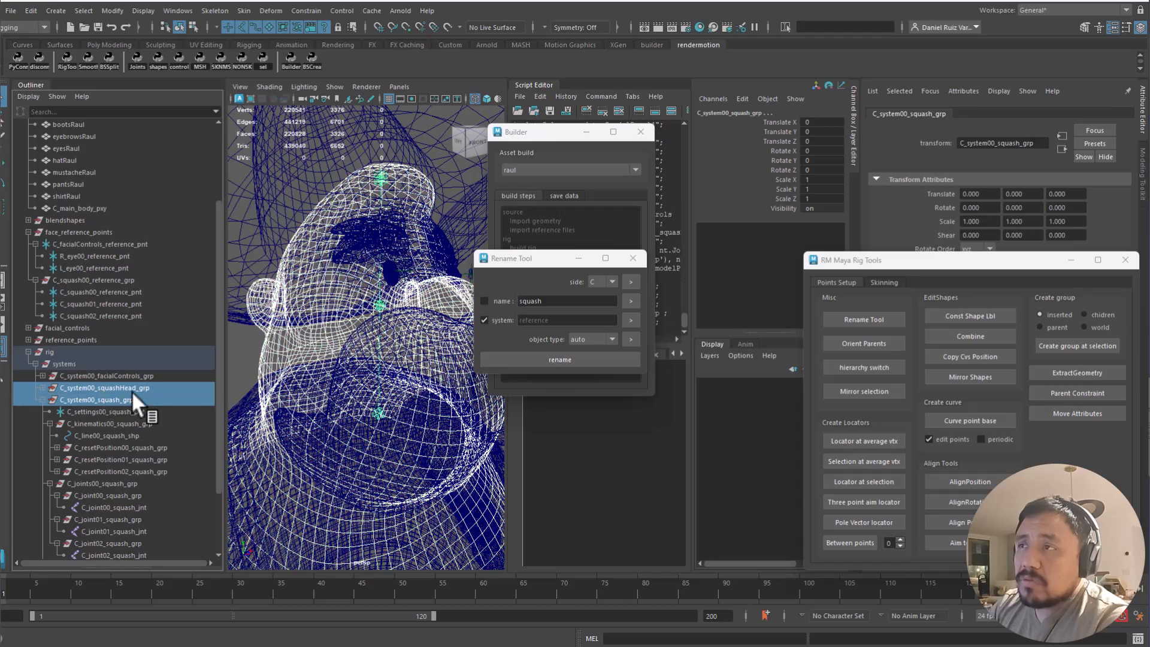
key(Delete)
key(alt+Tab)
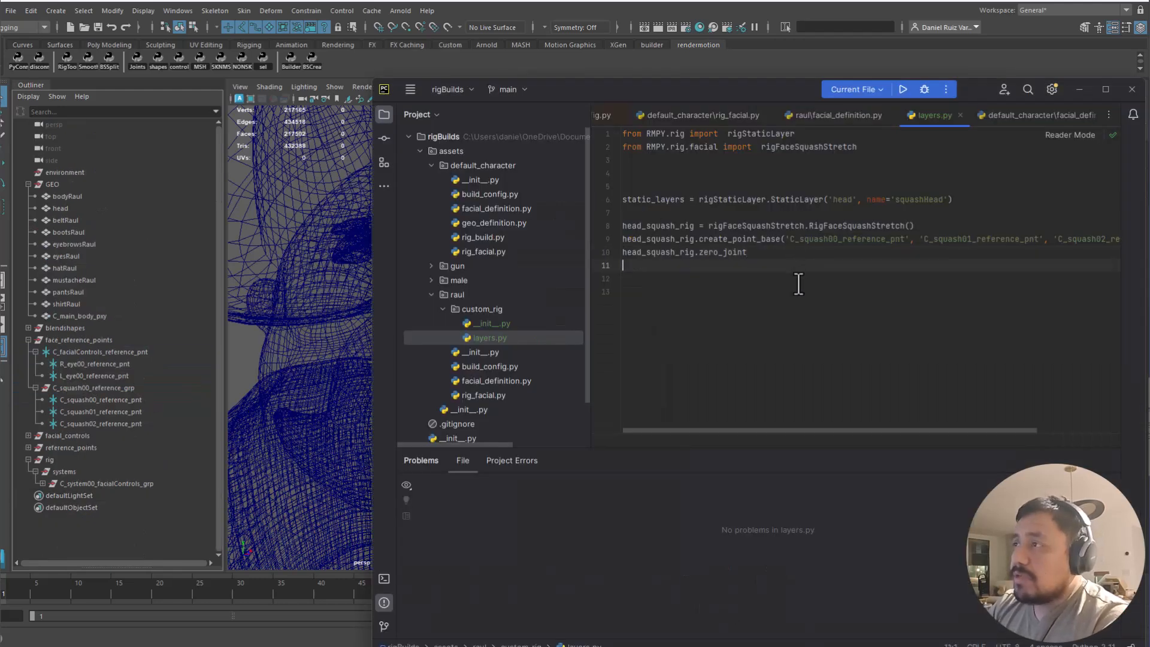
key(alt+a)
Expand C_joints00_squash_grp inside the rebuilt squash system and select C_zeroJoint00_squash_sknjnt under C_joint03_squash_grp
click(43, 507)
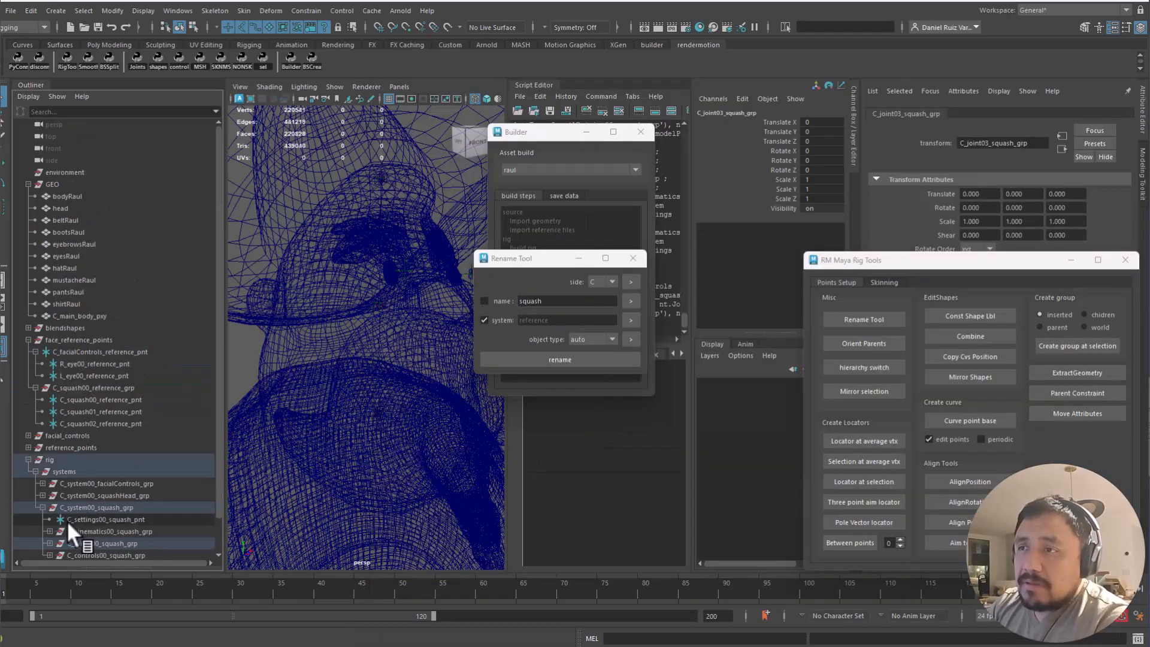
scroll(222, 474, down, 1)
click(50, 508)
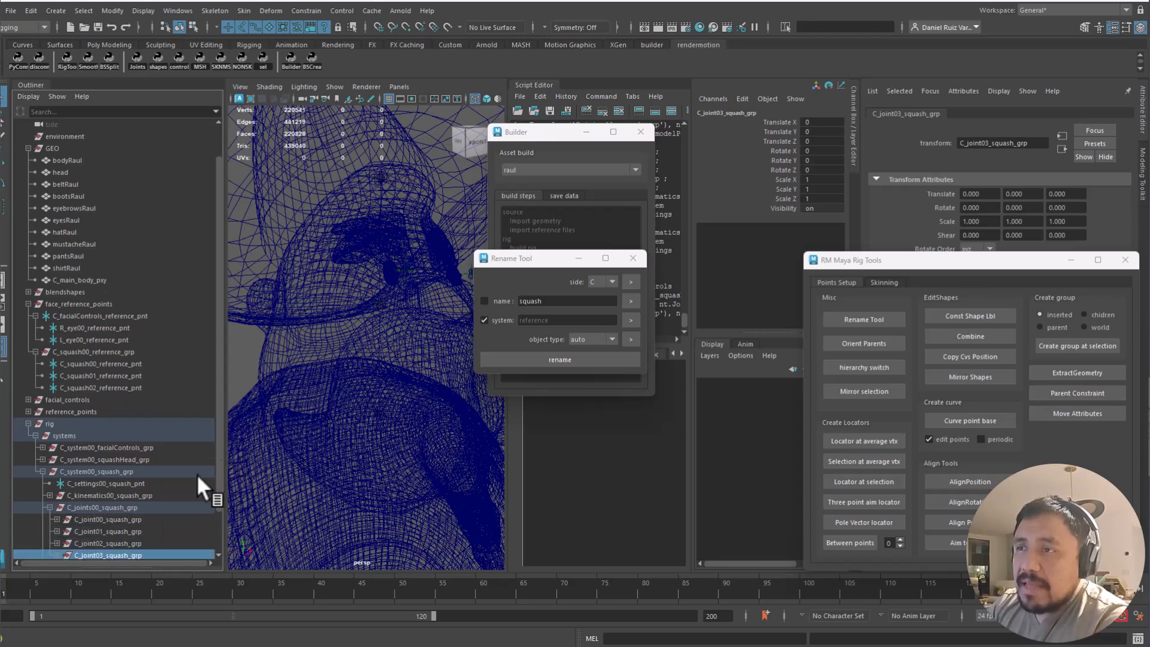
scroll(218, 529, down, 1)
click(57, 507)
click(106, 520)
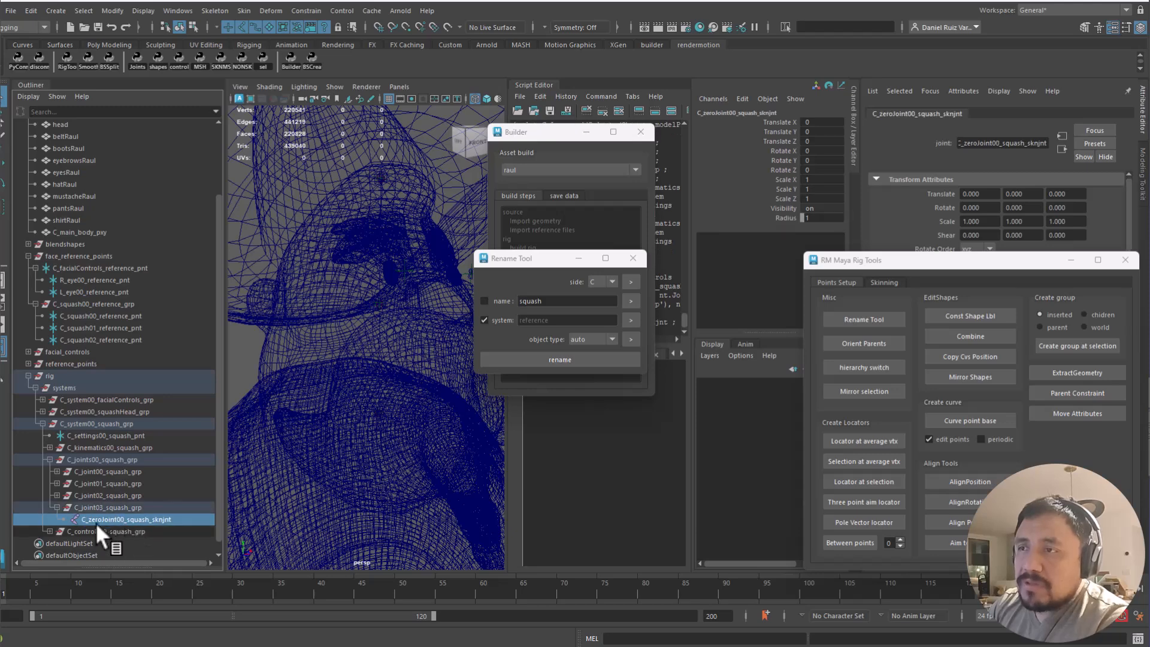
Expand the remaining squash joint groups and select C_joint00_squash_jnt, C_joint01_squash_jnt, C_joint02_squash_jnt and C_zeroJoint00_squash_sknjnt together
click(57, 495)
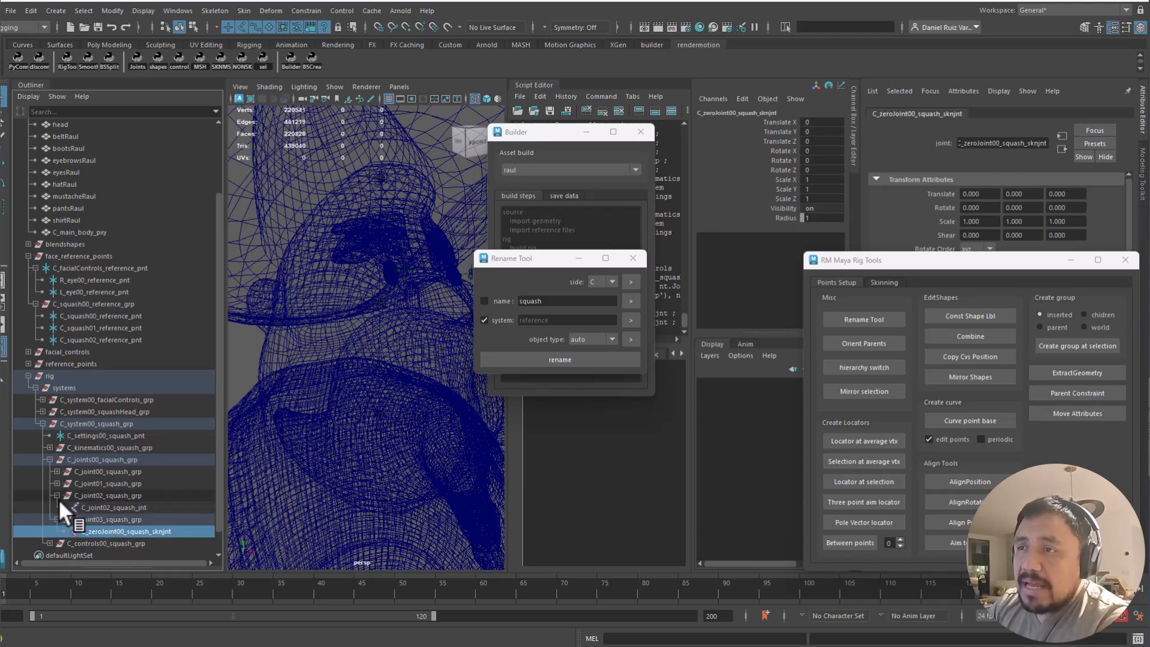
click(97, 508)
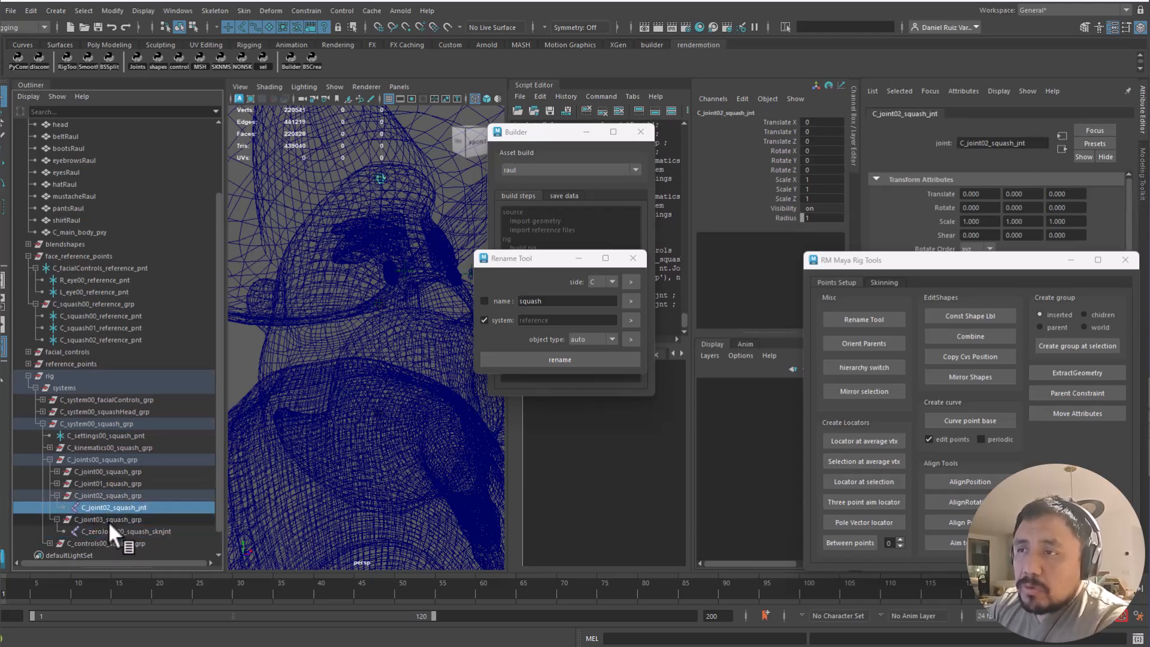
click(57, 484)
click(92, 495)
click(57, 472)
scroll(216, 422, down, 2)
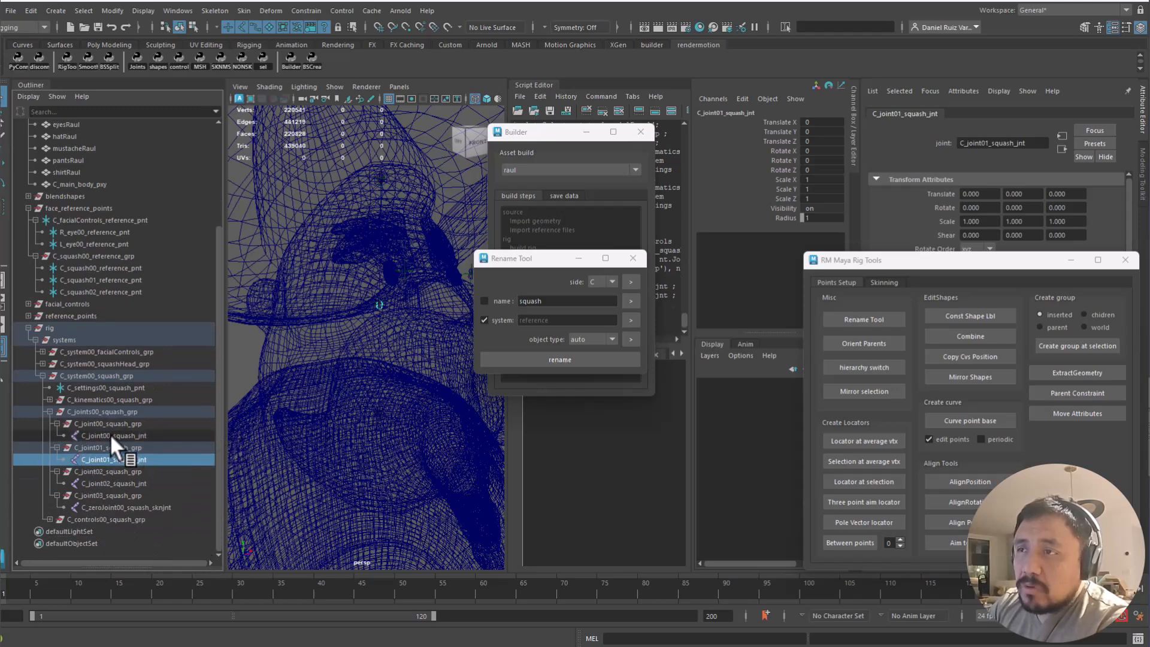
ctrl+click(109, 434)
ctrl+click(110, 482)
ctrl+click(117, 508)
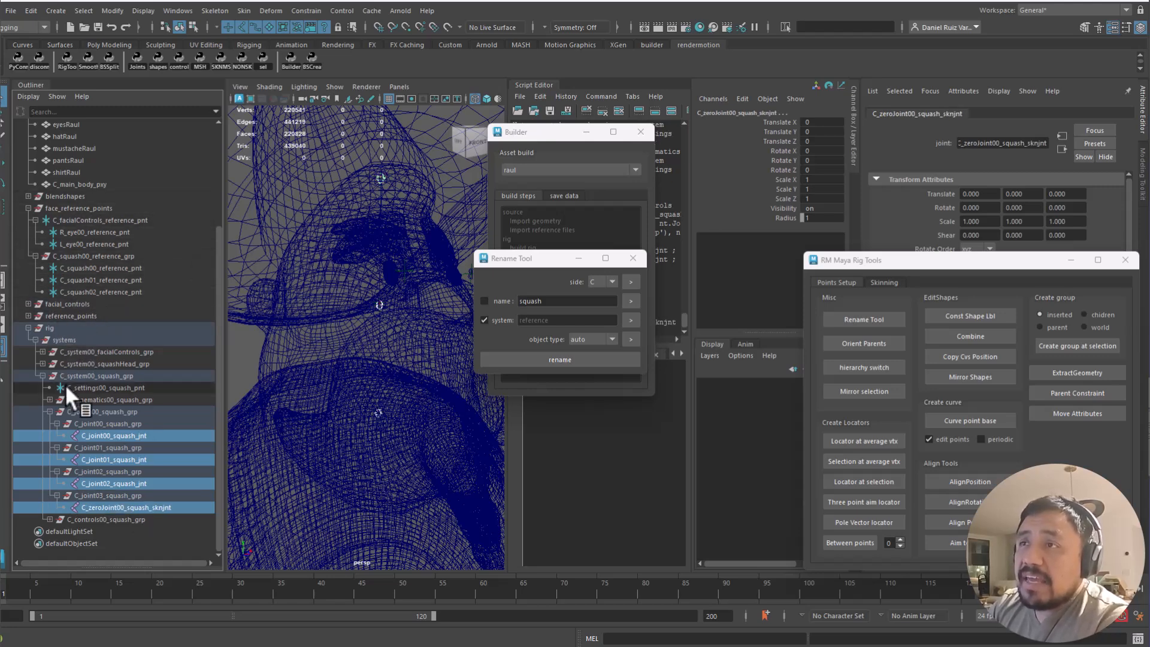
Isolate C_head00_squashHead_msh together with the selected squash joints in the viewport, and restore the full scene view
click(42, 363)
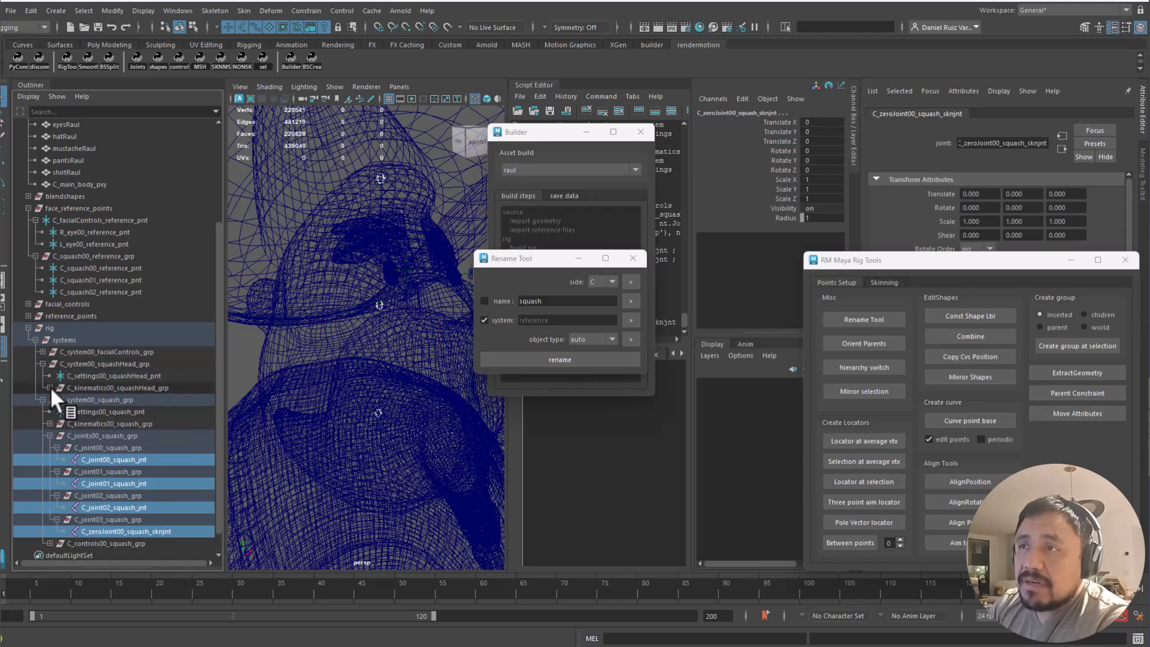
click(50, 388)
ctrl+click(93, 411)
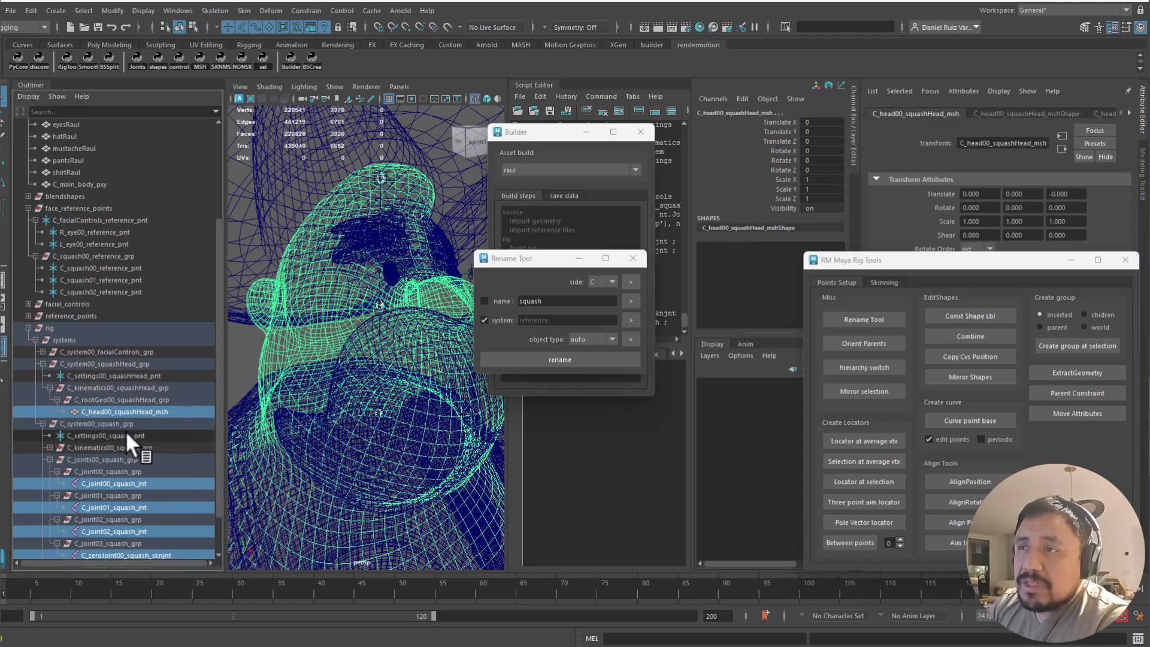
key(ctrl+1)
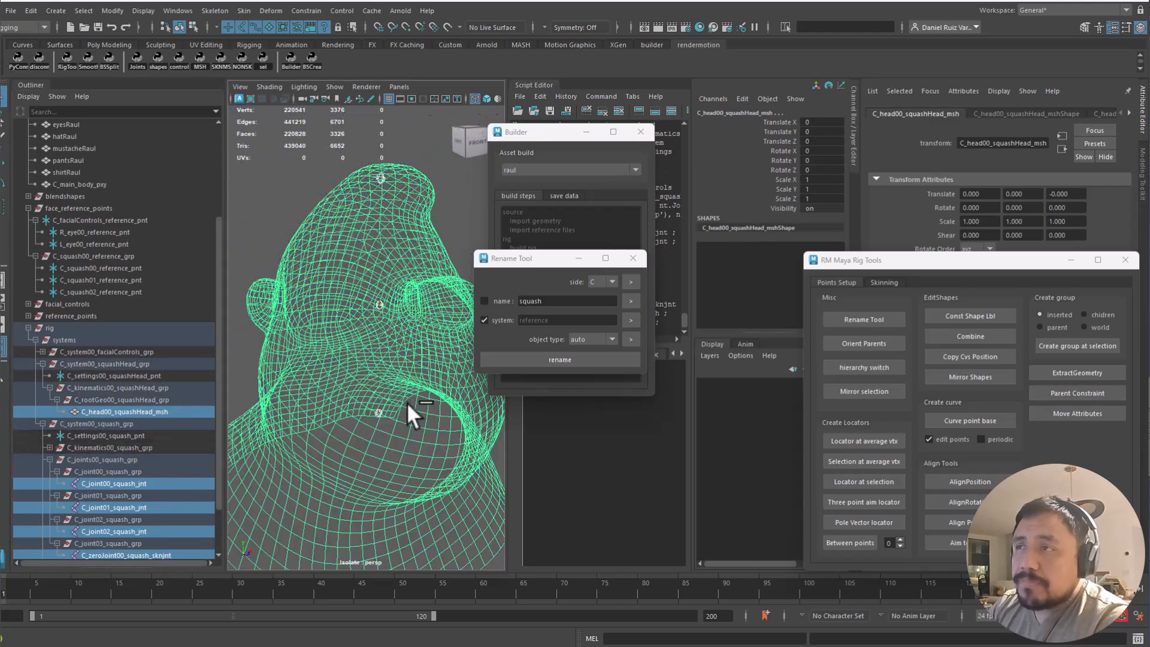
click(93, 363)
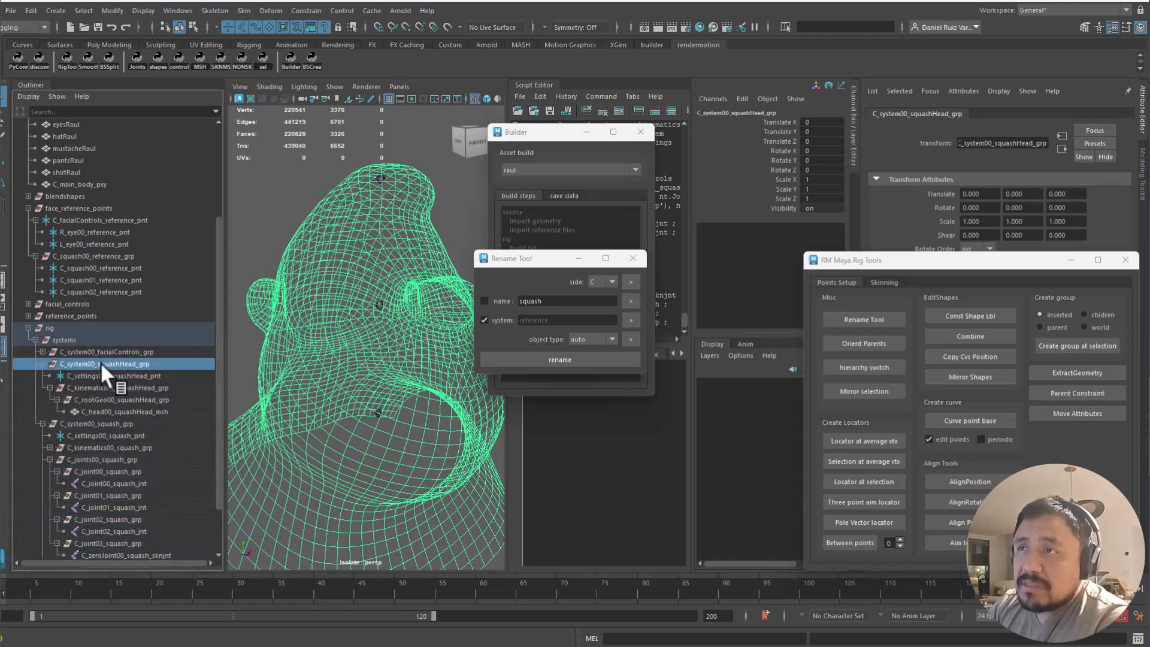
click(114, 424)
key(ctrl+1)
In layers.py in PyCharm, pass rig_system = static_layers.rig_system as the argument of the RigFaceSquashStretch call
key(alt+Tab)
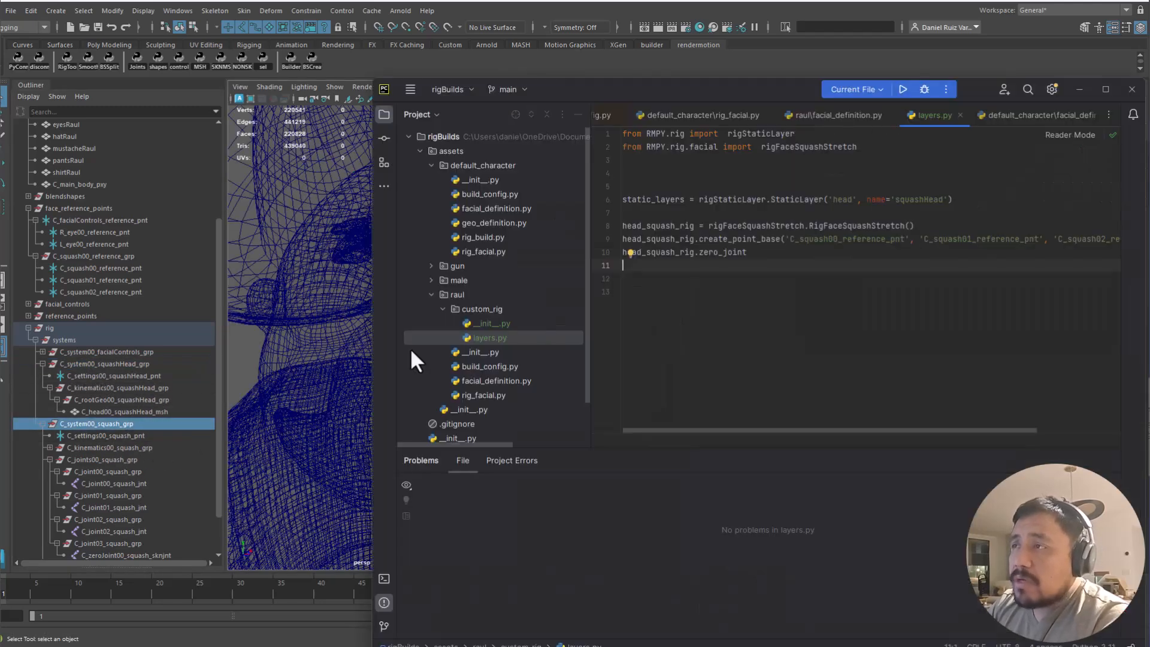
drag(718, 89, 464, 101)
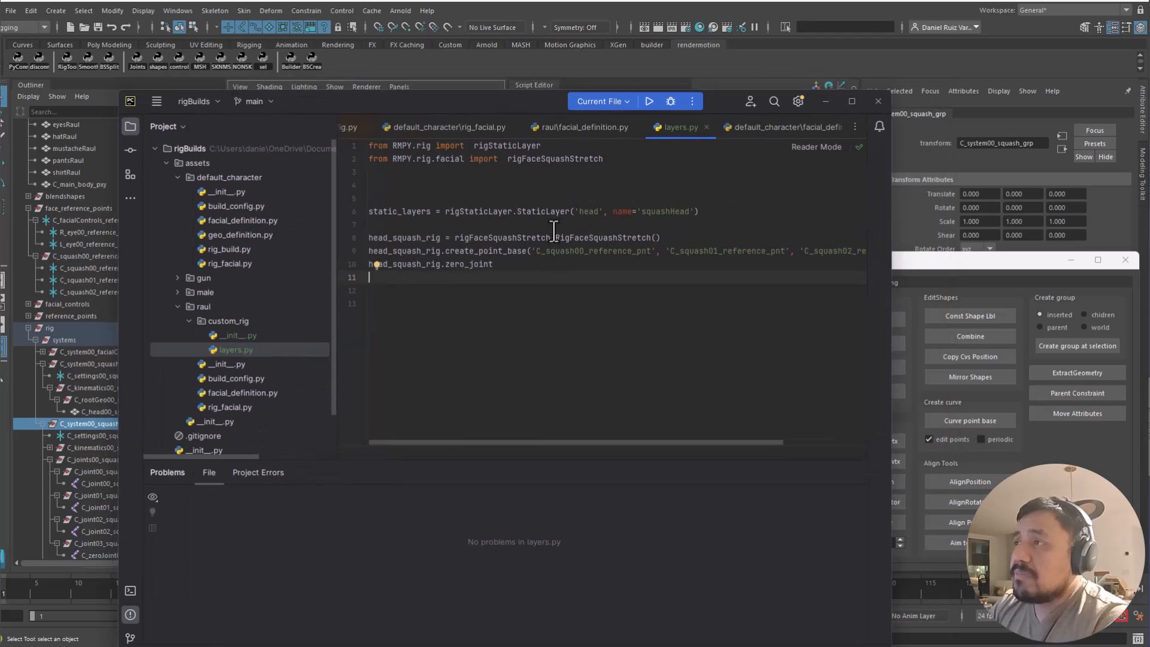
drag(891, 203, 957, 207)
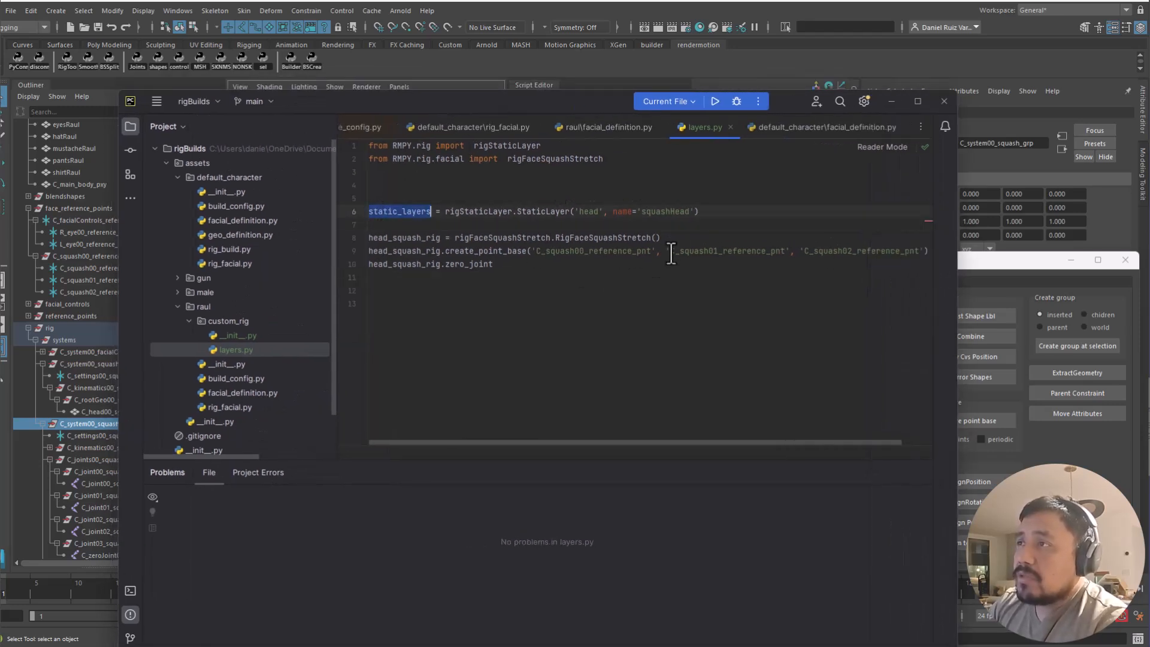
click(656, 238)
text(rig)
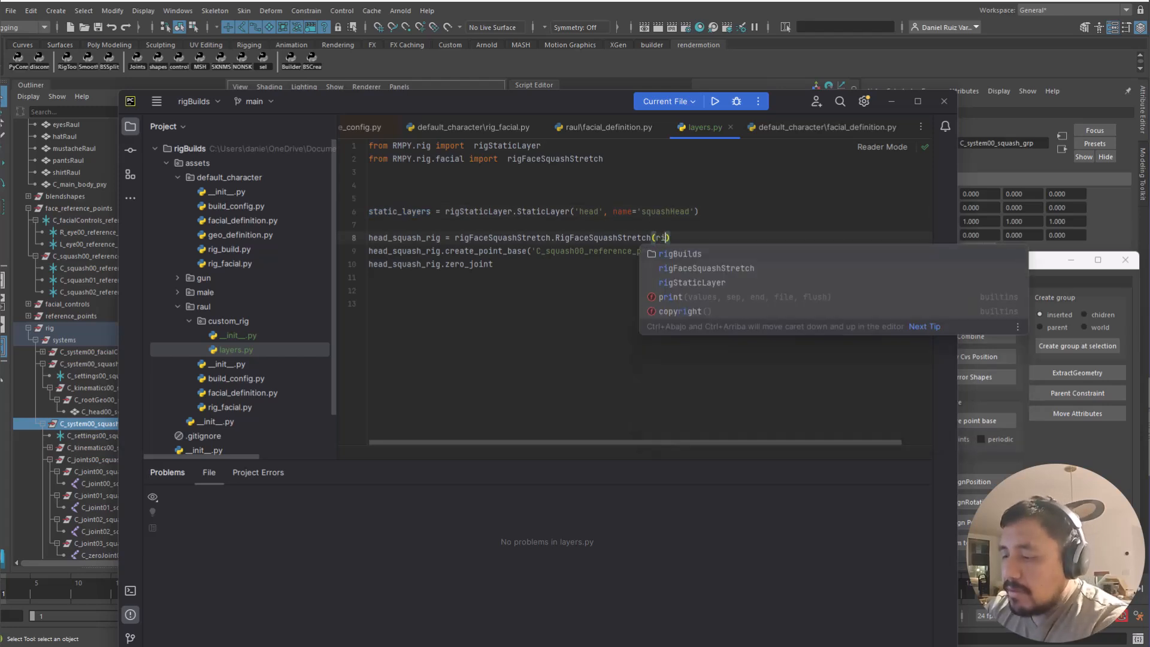
text(_)
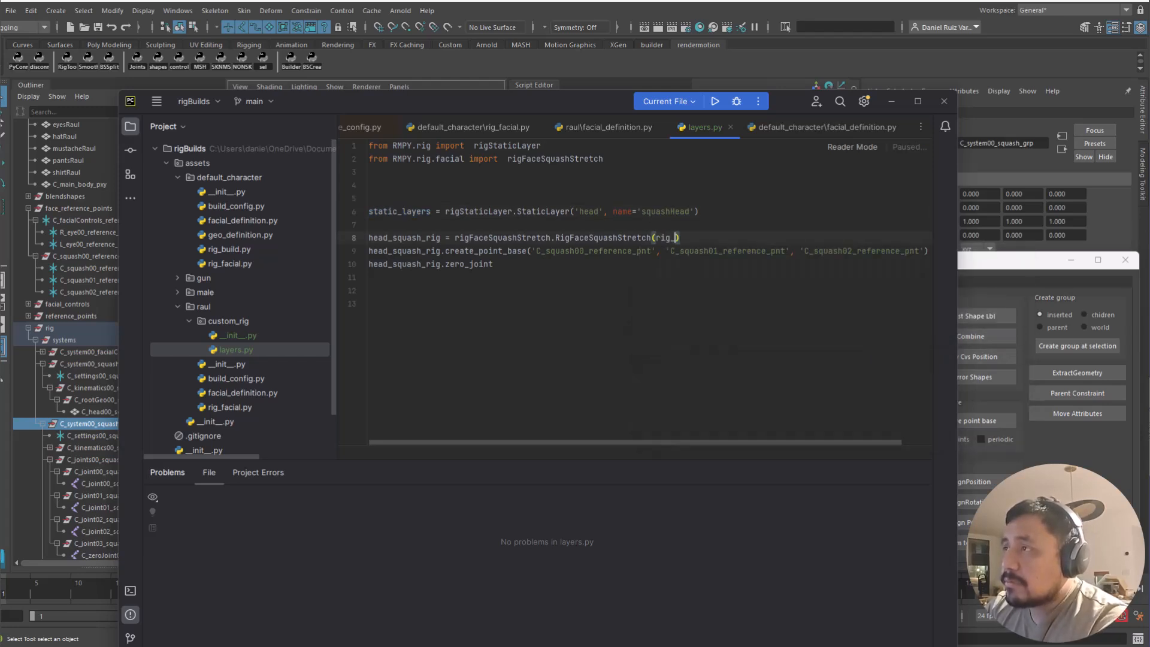
text(system = static_layers)
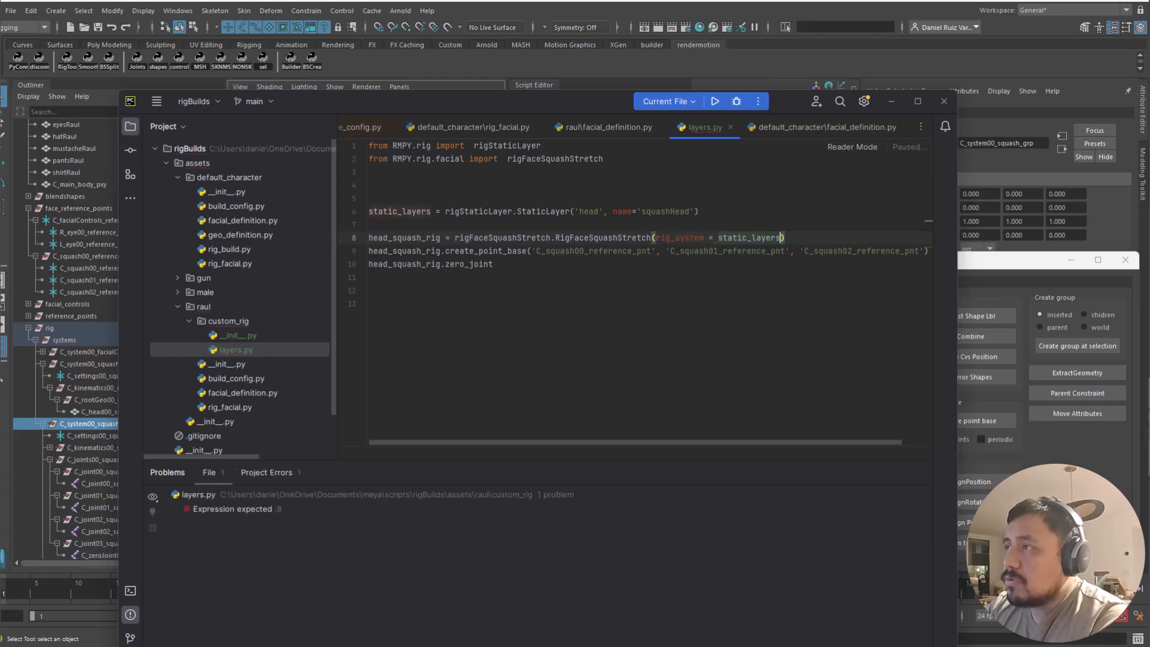
text(.)
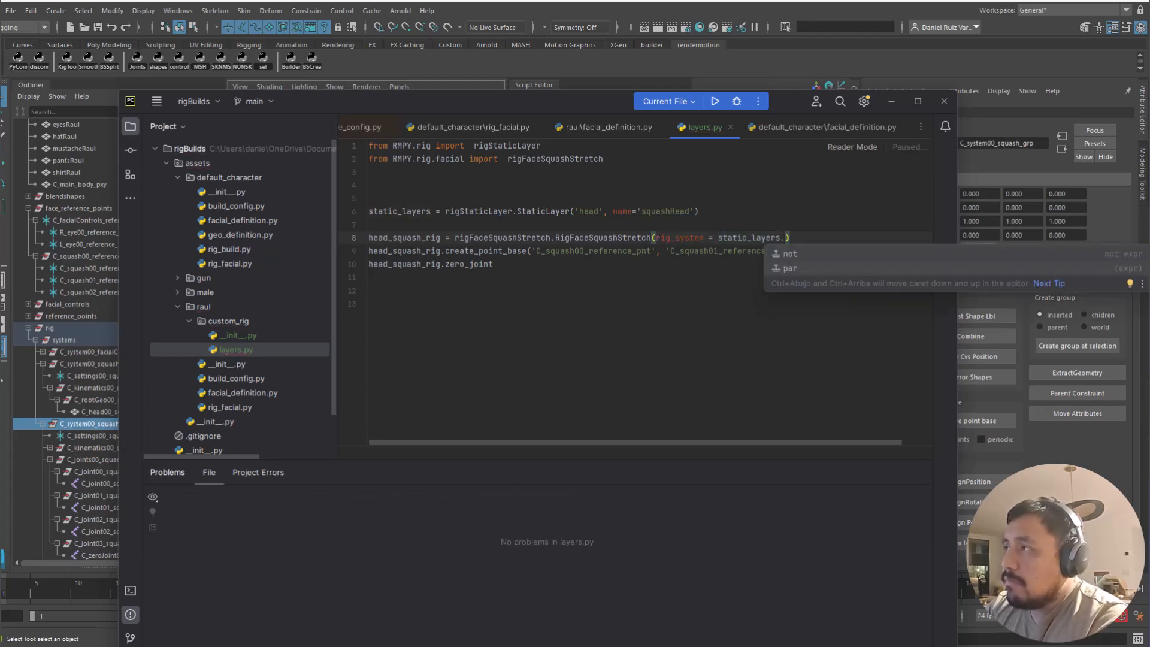
text(righ)
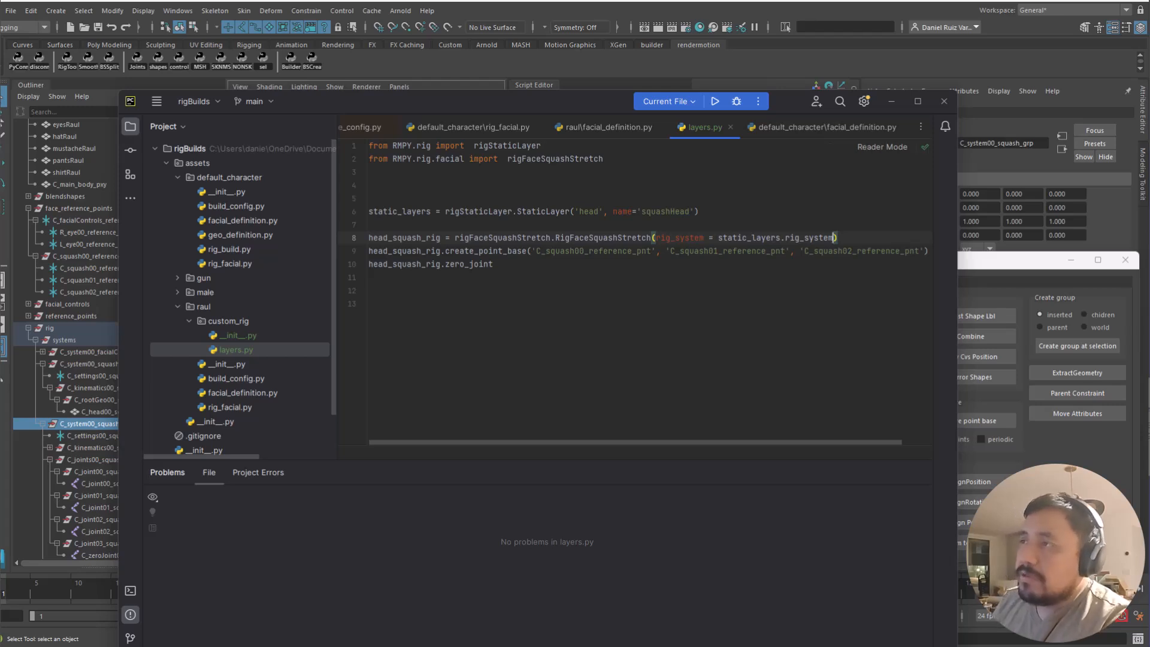
Back in Maya, delete C_system00_squashHead_grp and C_system00_squash_grp from the rig's systems group
drag(325, 100, 726, 68)
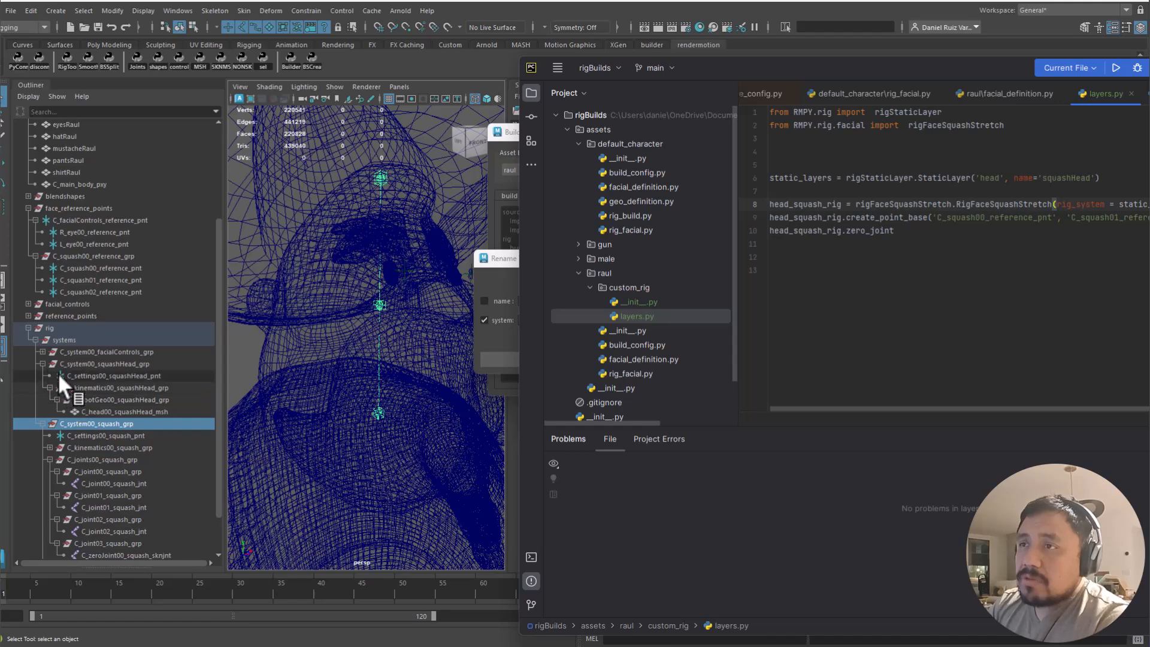
click(41, 363)
click(84, 363)
click(43, 376)
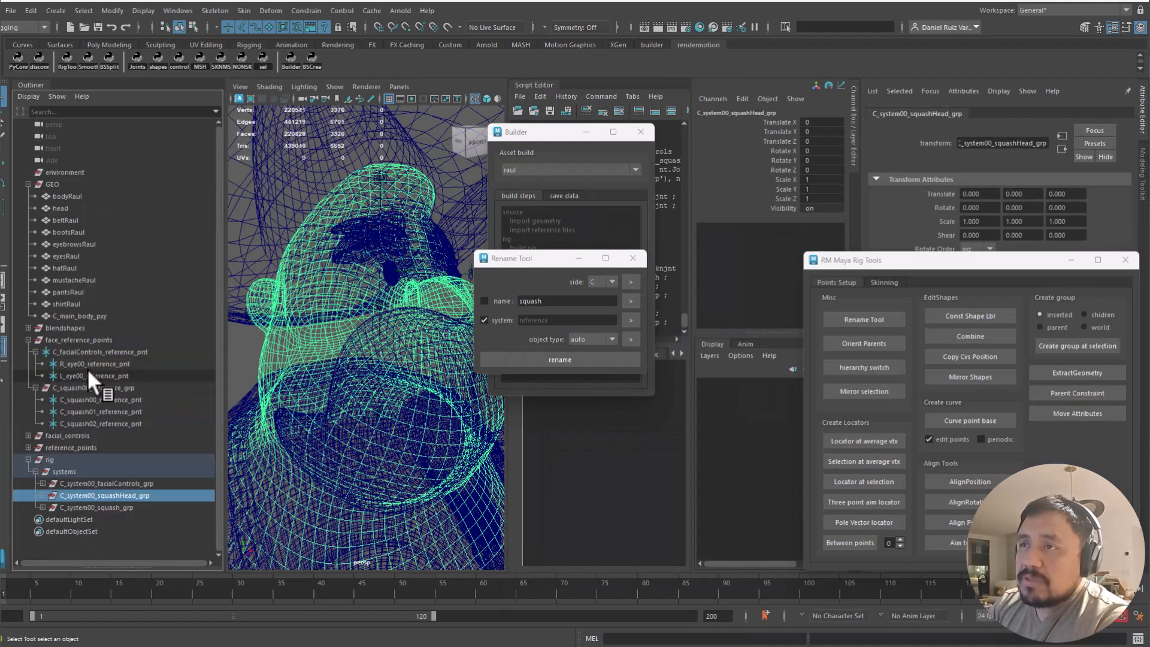
ctrl+click(87, 507)
ctrl+click(91, 494)
click(110, 493)
ctrl+click(109, 507)
key(Delete)
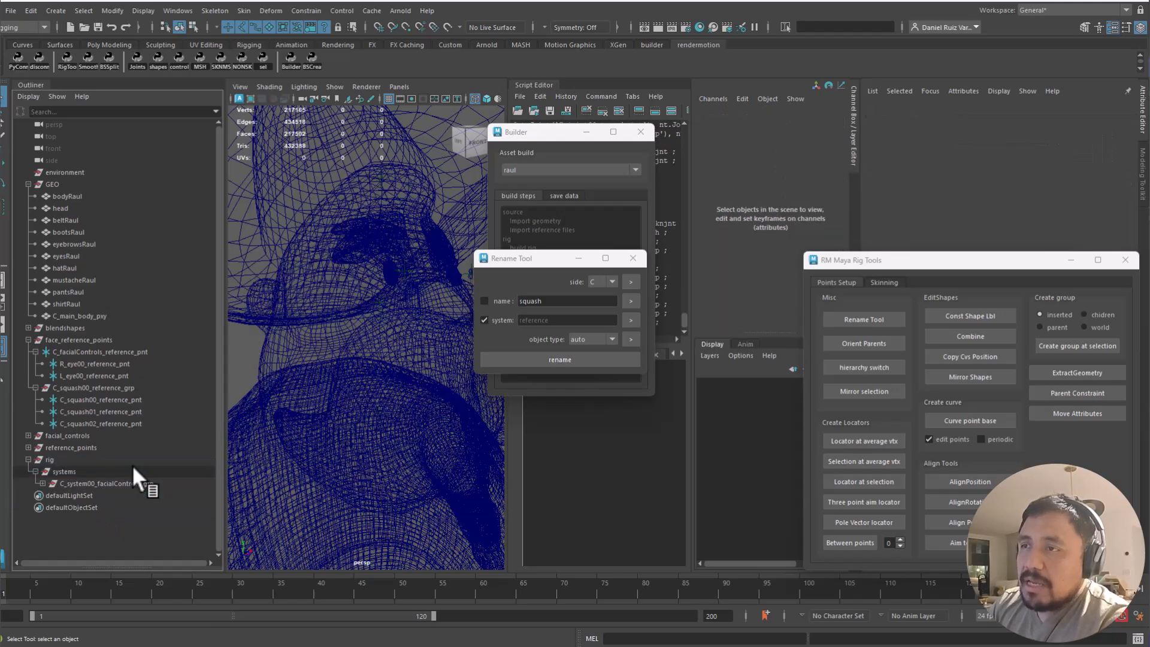
Switch to PyCharm and run the updated layers.py in Maya to rebuild the squash systems
key(alt+Tab)
drag(1057, 201, 1149, 205)
click(945, 248)
key(alt+a)
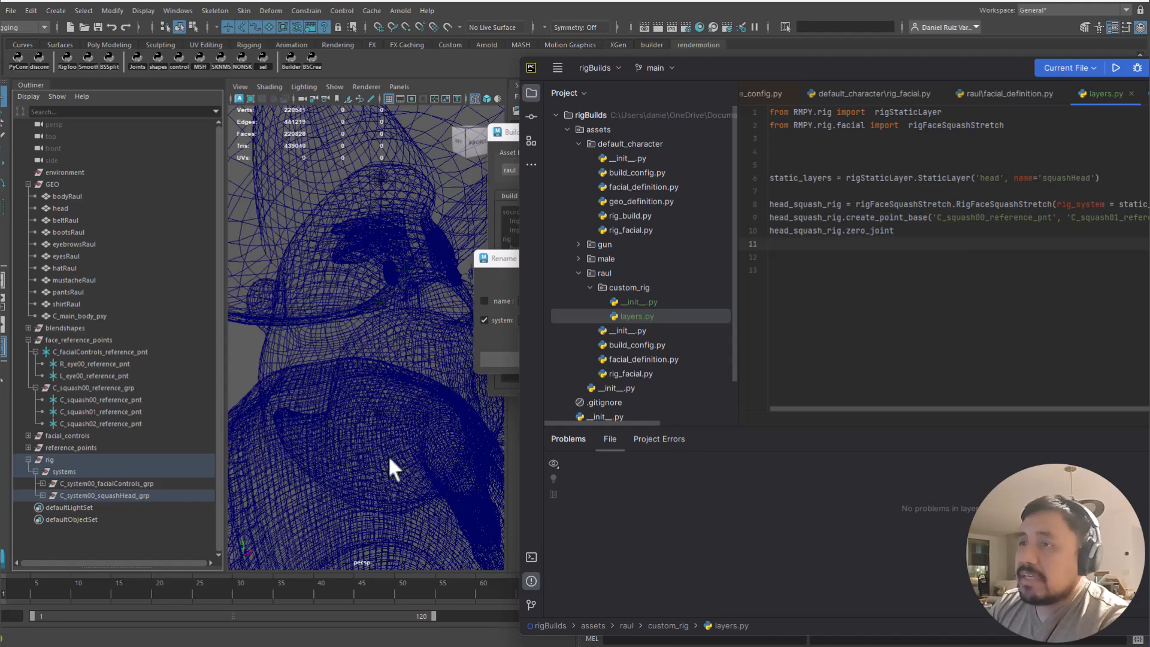
Expand C_system00_squashHead_grp and the full C_kinematics00_squashHead_grp hierarchy to check the rebuilt system's contents
click(43, 495)
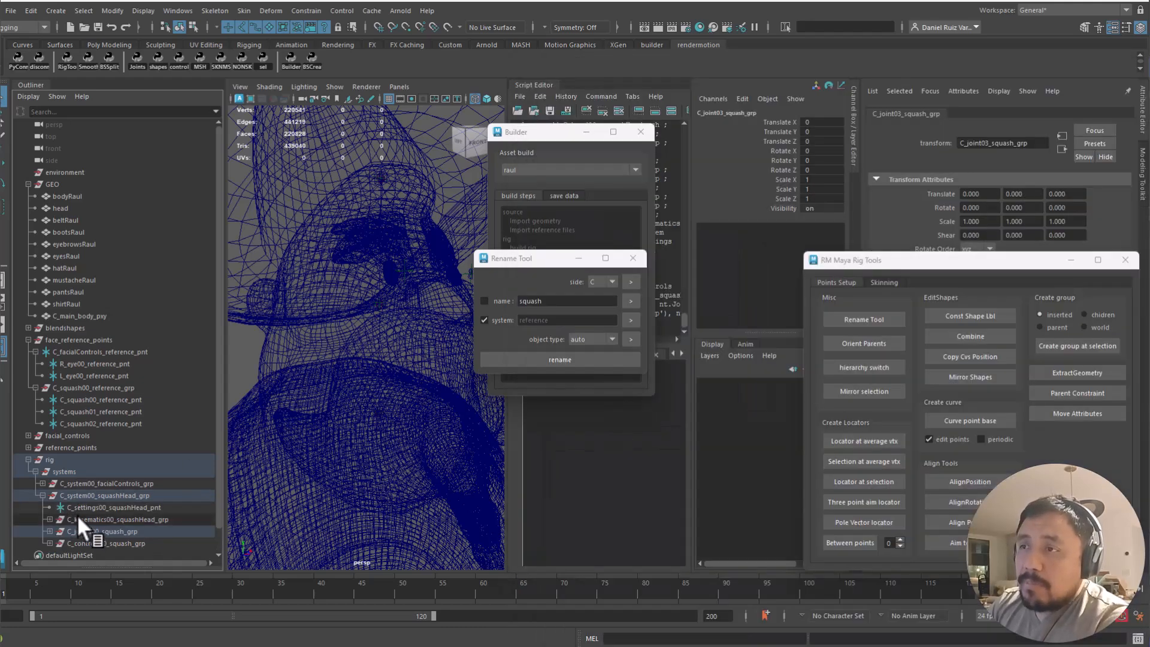
click(98, 497)
click(108, 519)
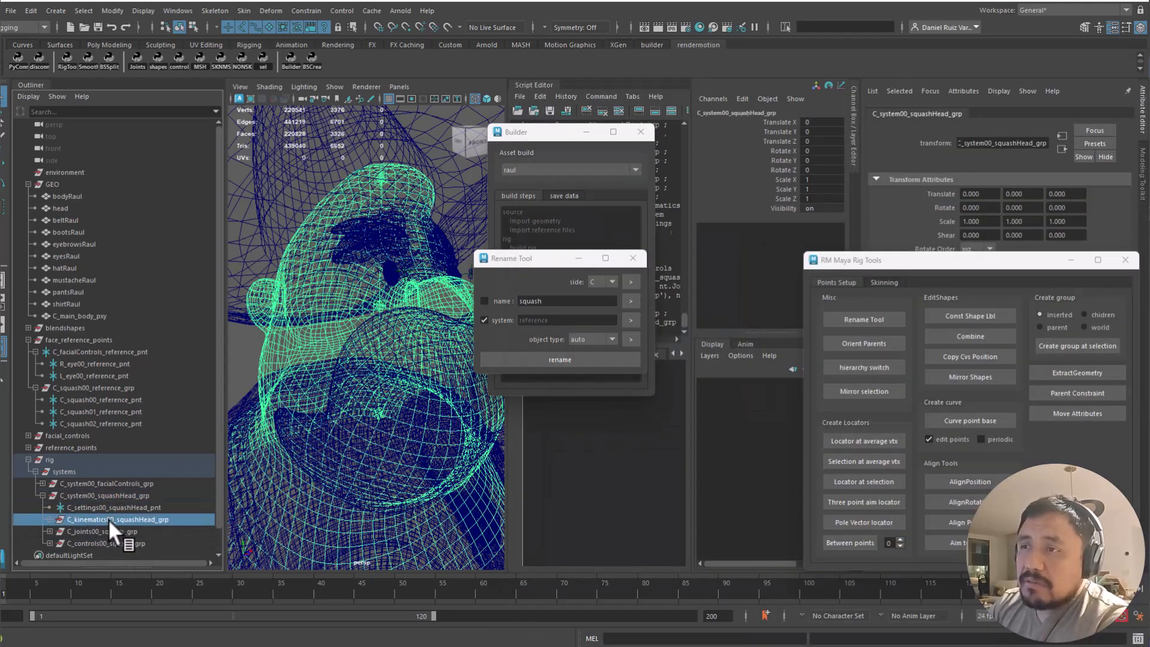
shift+click(49, 520)
drag(217, 402, 217, 512)
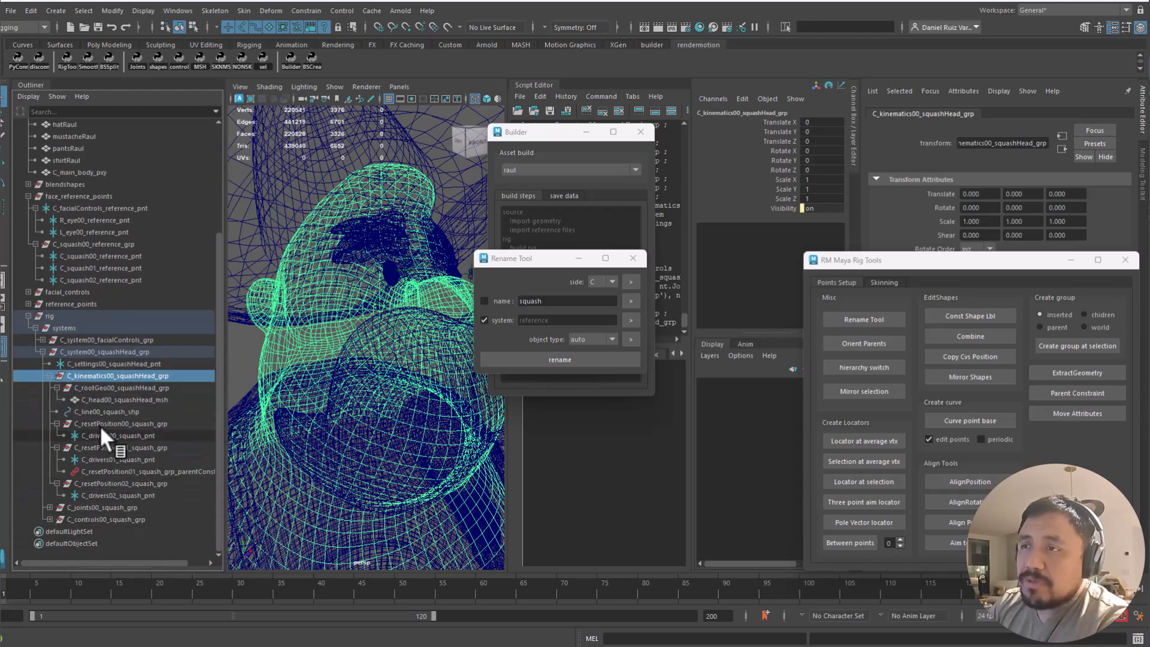
Select C_head00_squashHead_msh, the three C_joint00 to C_joint02 squash joints and C_zeroJoint00_squash_sknjnt, and isolate them in the viewport
click(106, 396)
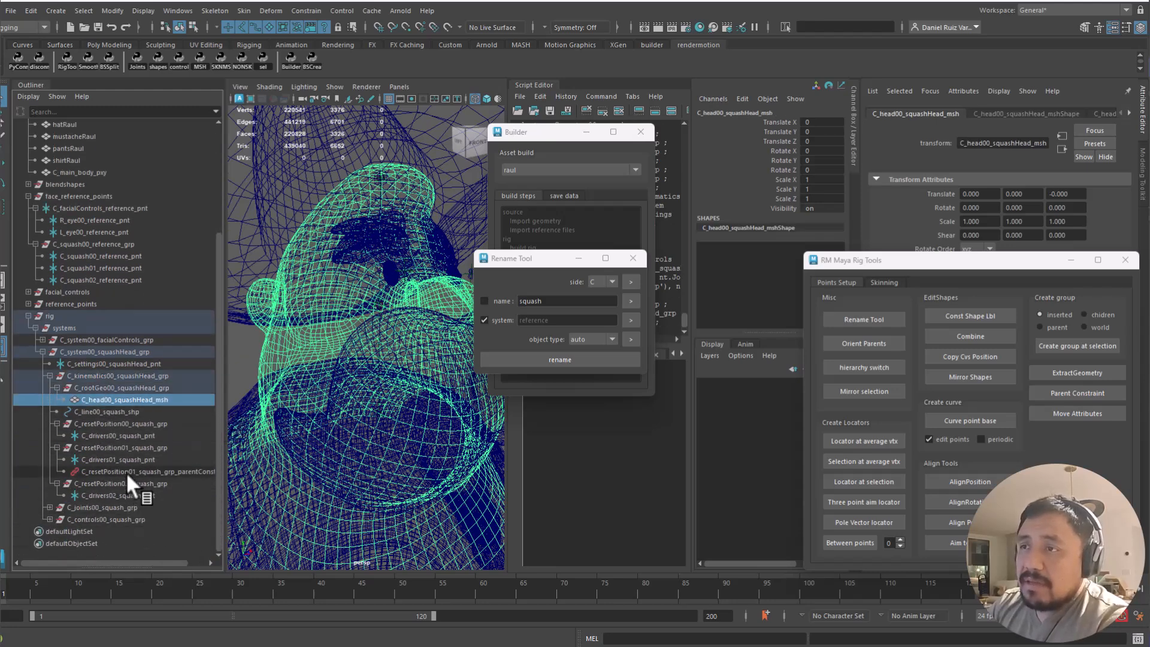
shift+click(49, 507)
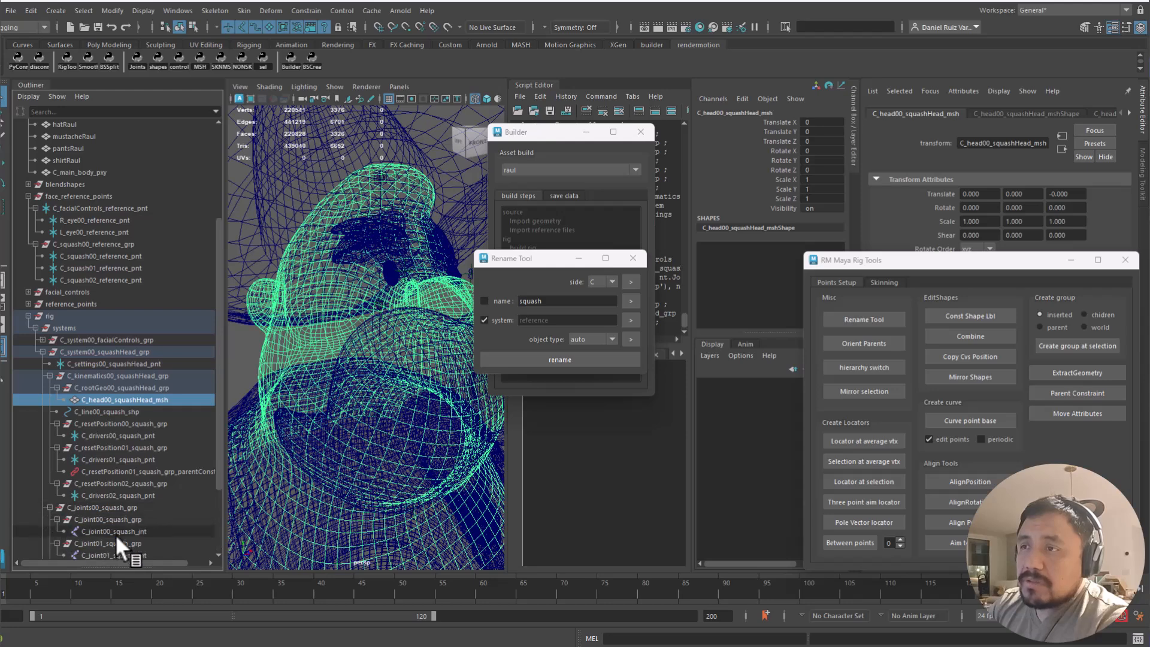
drag(214, 383, 213, 466)
ctrl+click(97, 437)
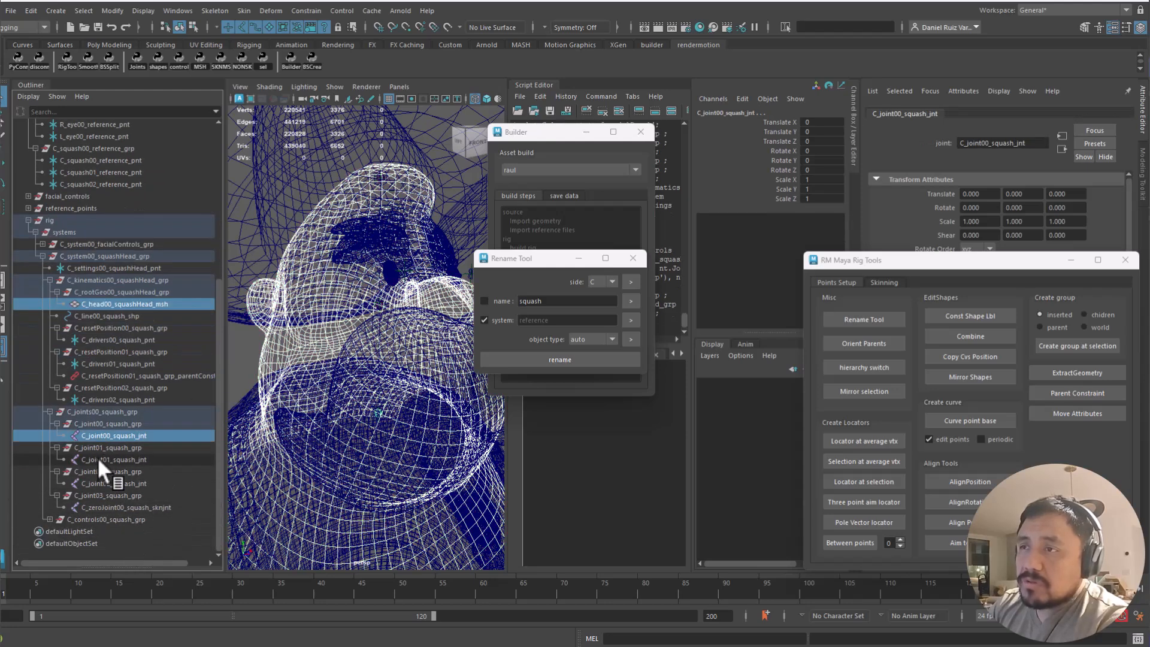
ctrl+click(95, 458)
ctrl+click(97, 483)
ctrl+click(102, 506)
key(ctrl+1)
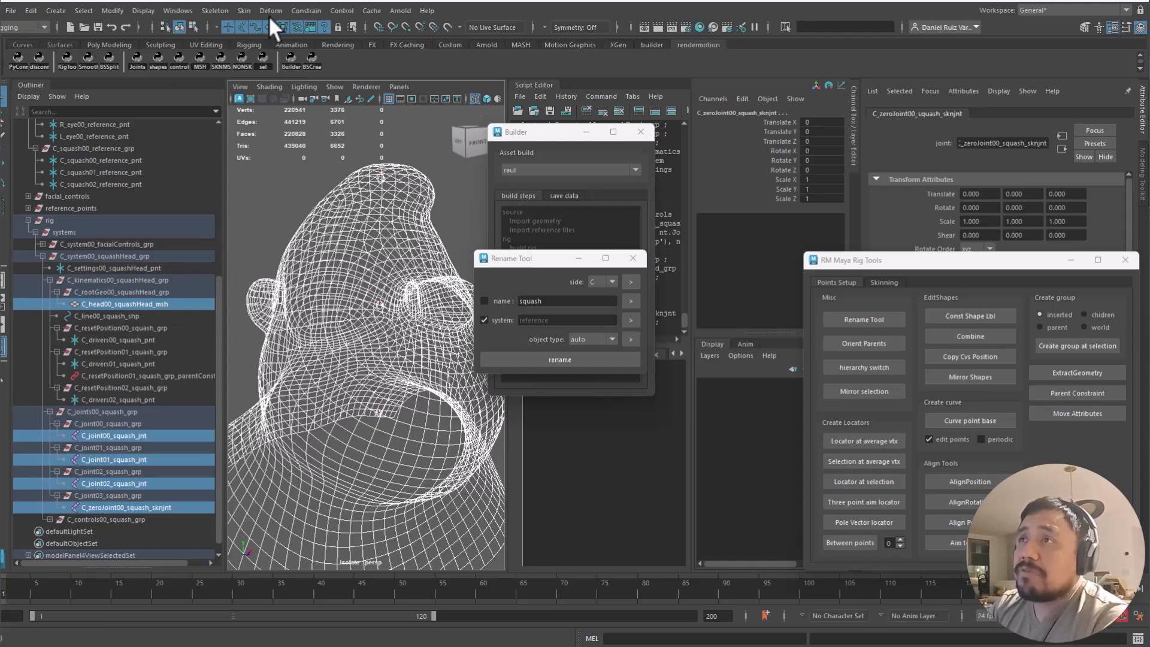
Bind C_head00_squashHead_msh to the selected squash joints with Bind Skin, and select only the head mesh
click(244, 10)
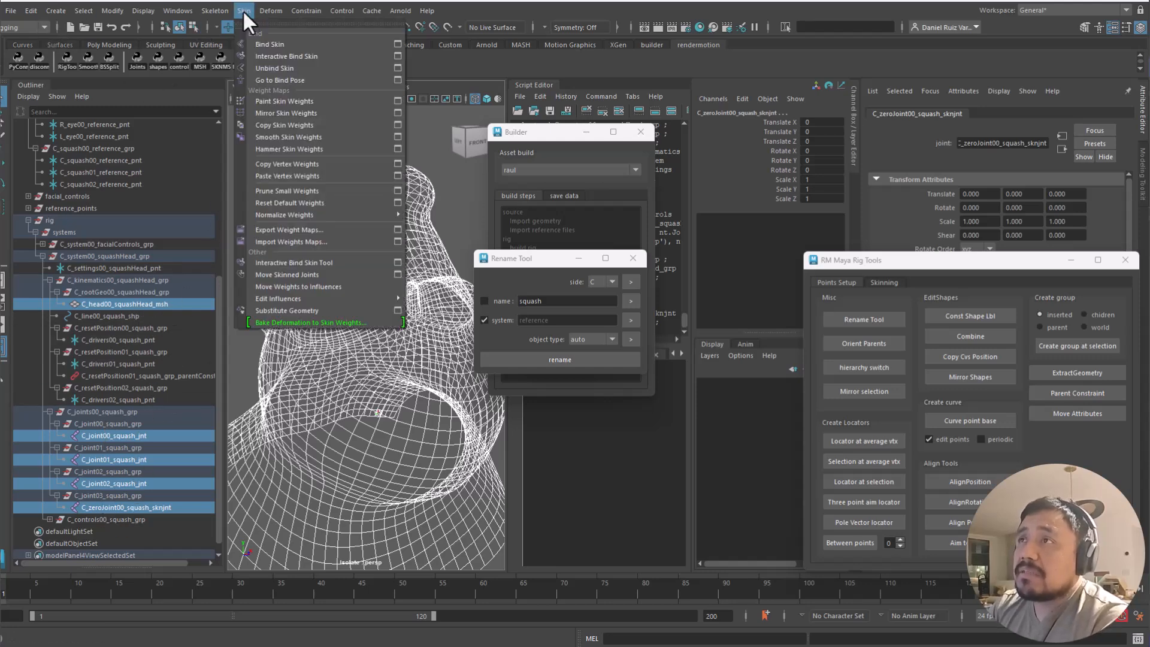
click(278, 44)
click(334, 242)
alt+right_drag(429, 392, 365, 342)
alt+drag(365, 341, 383, 347)
alt+right_drag(384, 347, 421, 404)
mouse_move(414, 396)
alt+mouse_down()
mouse_move(407, 384)
mouse_move(424, 400)
alt+mouse_up()
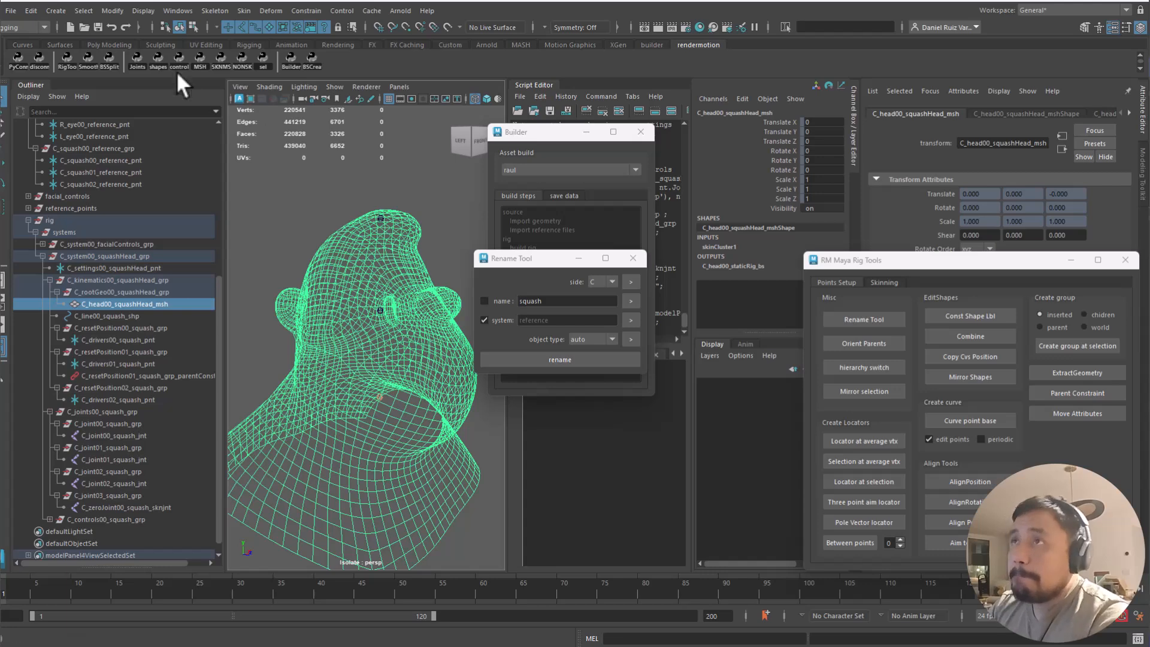
Start Paint Skin Weights on the head mesh in shaded display and open the tool settings
click(244, 10)
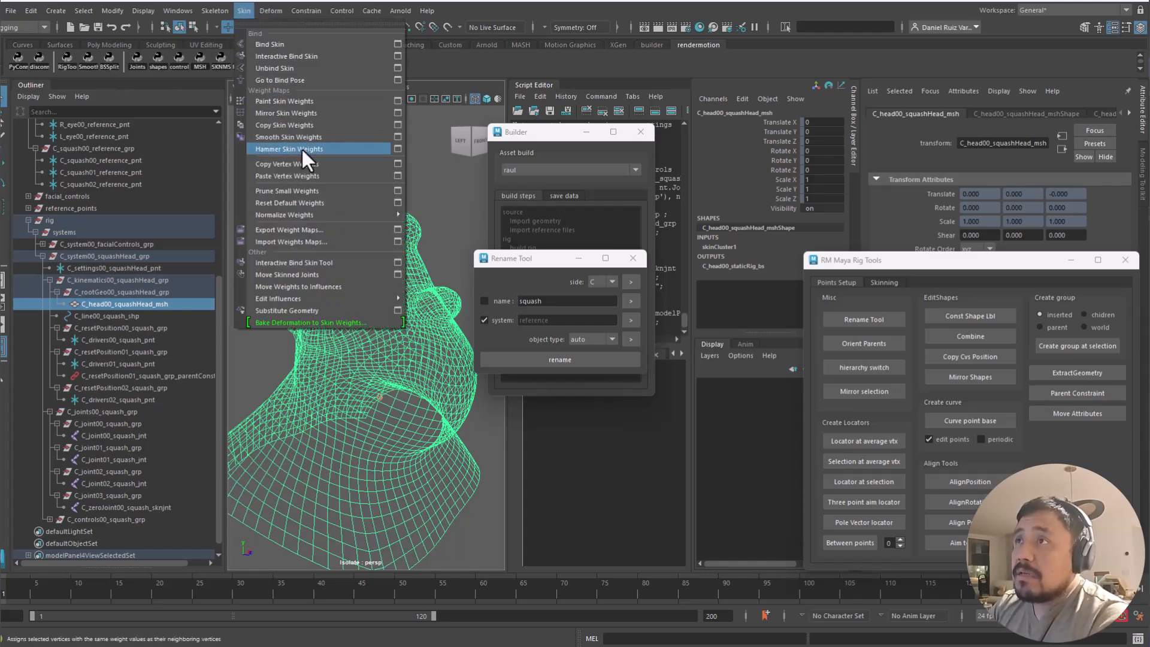
click(301, 100)
key(5)
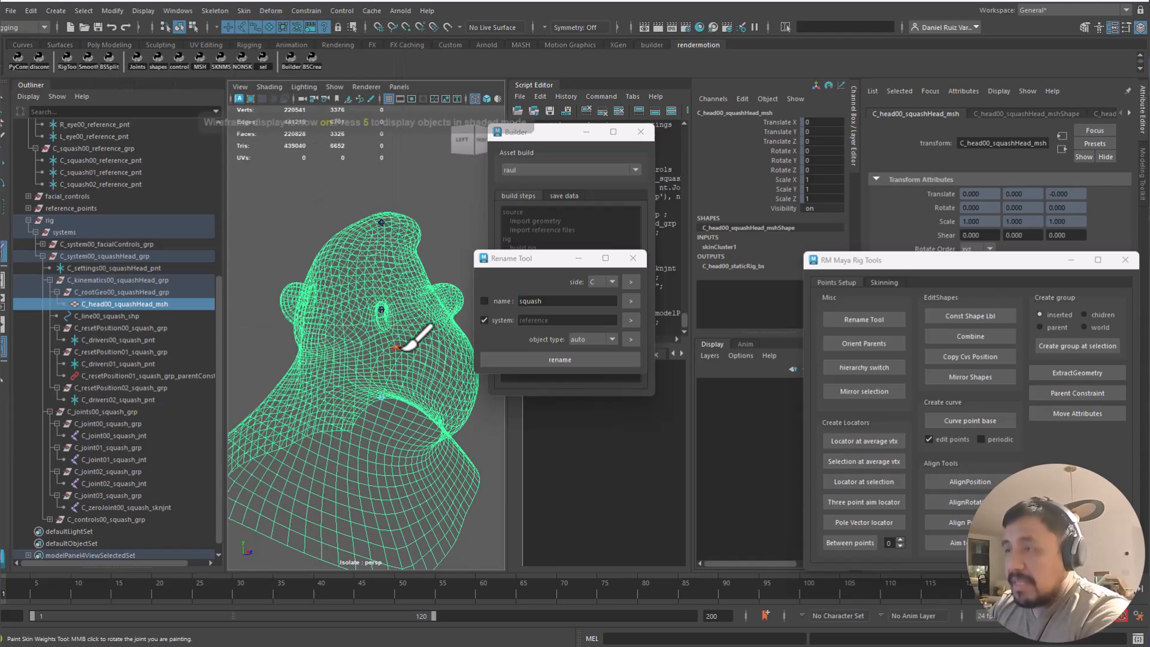
scroll(414, 383, down, 3)
click(1125, 28)
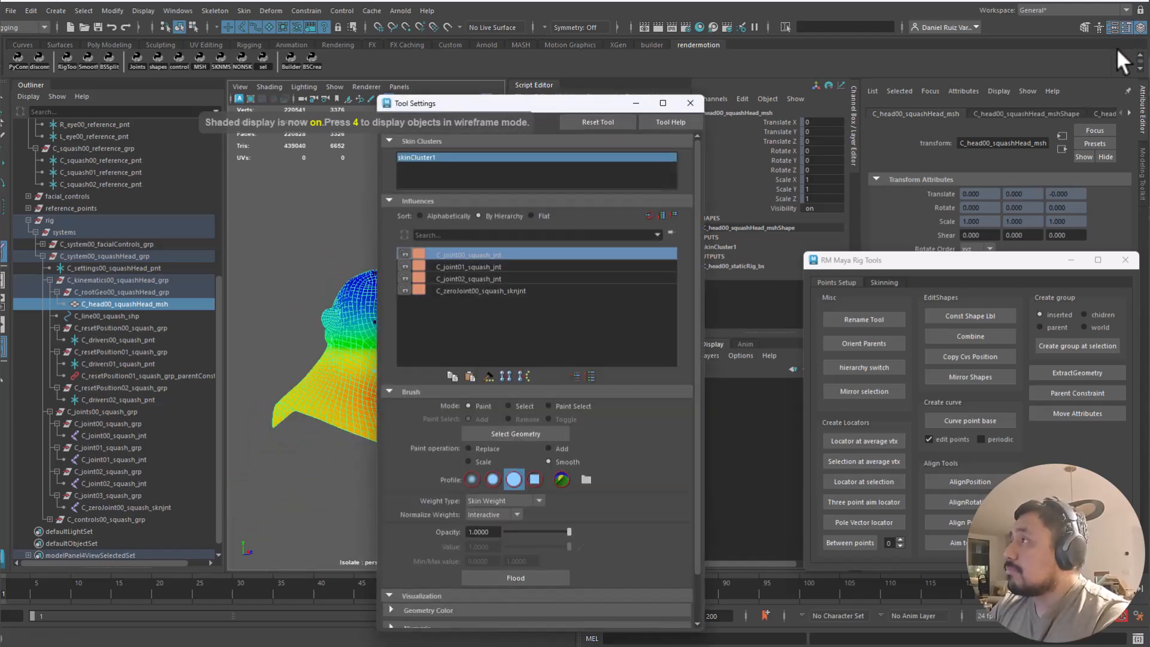
Flood the whole head mesh with weight 1 for C_zeroJoint00_squash_sknjnt, using the Replace paint operation
click(488, 292)
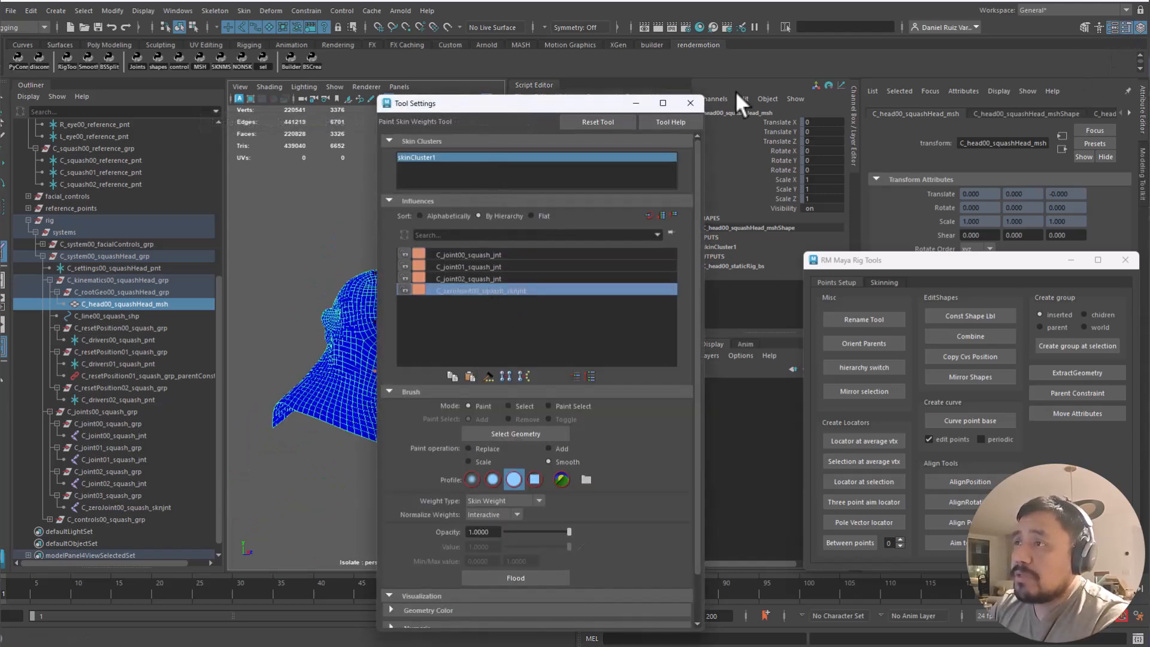
drag(530, 111, 789, 82)
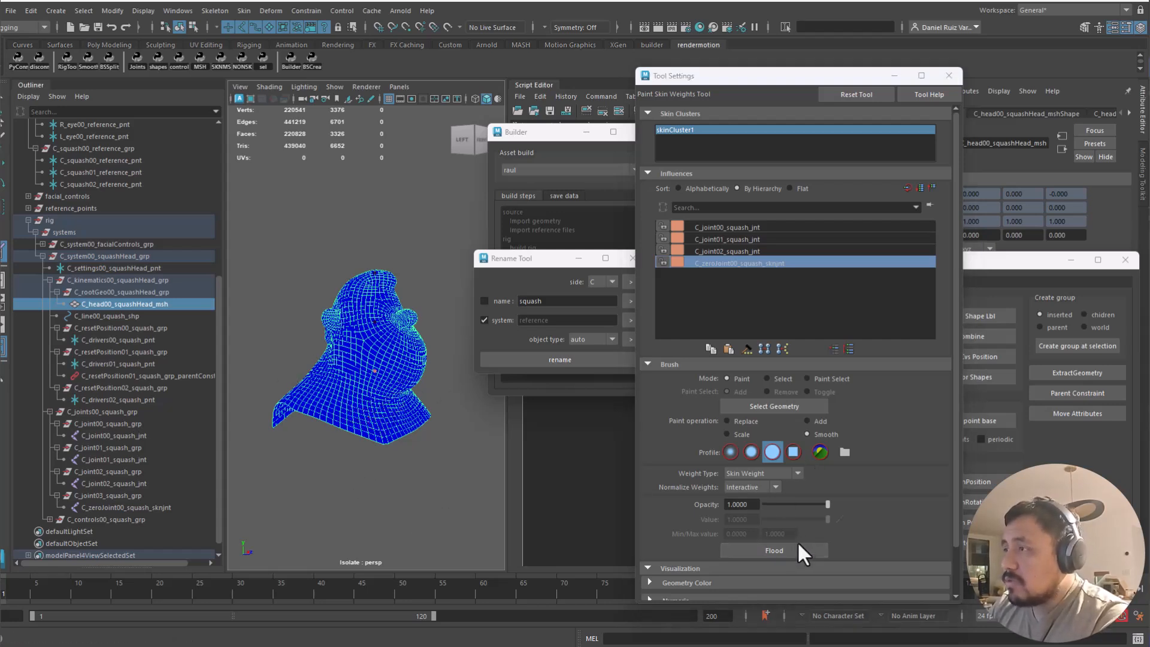
click(748, 421)
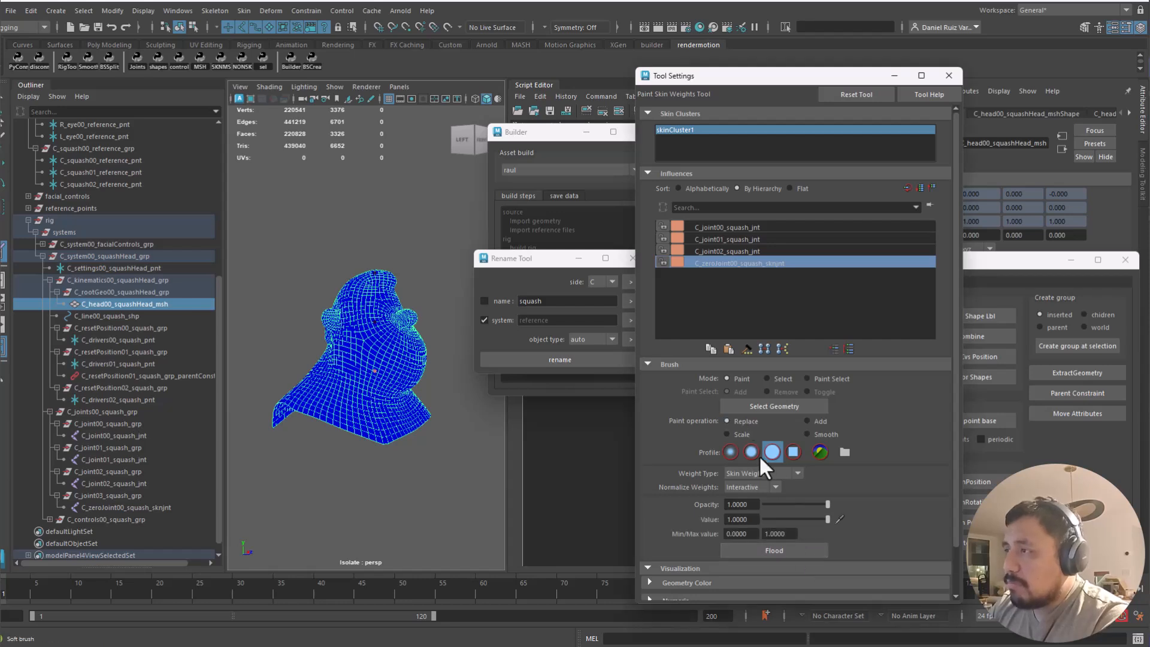
click(788, 549)
Check the influences' weights and paint C_joint00_squash_jnt at value 1 in a band around the neck and under the jaw
click(735, 250)
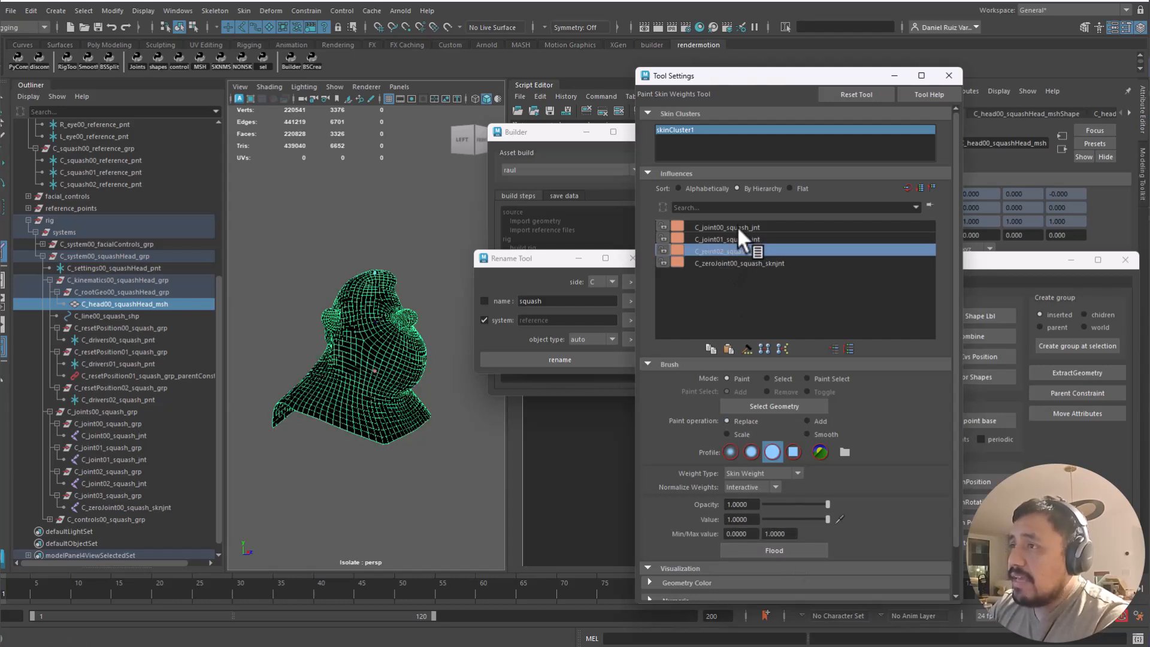
click(737, 227)
alt+drag(429, 339, 434, 339)
click(730, 238)
click(731, 251)
click(735, 229)
alt+drag(331, 321, 336, 329)
alt+right_drag(336, 329, 392, 390)
mouse_move(314, 327)
mouse_down()
mouse_move(400, 425)
mouse_move(299, 381)
mouse_move(431, 460)
mouse_move(442, 449)
mouse_up()
mouse_move(442, 449)
alt+mouse_down()
mouse_move(429, 431)
mouse_move(311, 432)
mouse_move(440, 413)
mouse_move(378, 433)
alt+mouse_up()
mouse_move(347, 450)
mouse_down()
mouse_move(333, 457)
mouse_move(426, 425)
mouse_move(367, 447)
mouse_move(363, 436)
mouse_move(470, 406)
mouse_move(380, 437)
mouse_move(421, 446)
mouse_move(408, 395)
mouse_move(303, 406)
mouse_move(341, 454)
mouse_move(424, 447)
mouse_move(455, 420)
mouse_up()
mouse_move(456, 420)
alt+mouse_down()
mouse_move(414, 414)
mouse_move(385, 433)
mouse_move(461, 414)
mouse_move(434, 429)
alt+mouse_up()
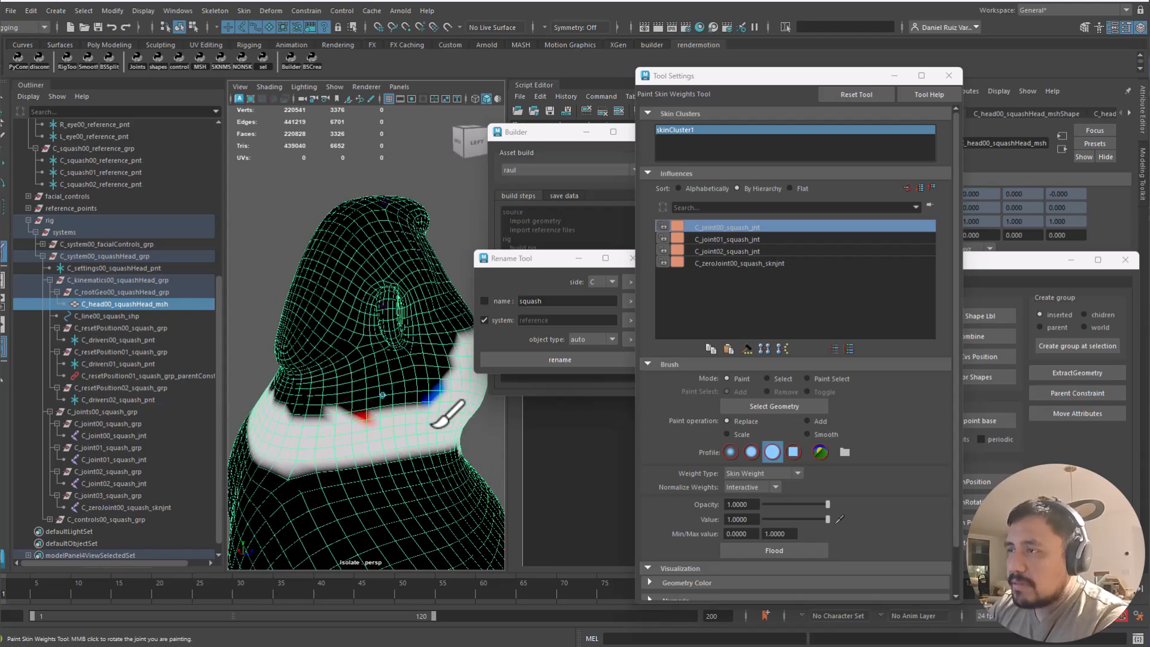
Paint C_joint00_squash_jnt at value 1 with Replace over the face, jaw, top and back of the head down to the neck
mouse_move(380, 372)
mouse_down()
mouse_move(308, 385)
mouse_move(385, 390)
mouse_move(282, 367)
mouse_move(416, 332)
mouse_move(370, 236)
mouse_move(305, 336)
mouse_move(390, 311)
mouse_move(358, 310)
mouse_move(397, 378)
mouse_move(393, 307)
mouse_up()
mouse_move(396, 362)
alt+mouse_down()
mouse_move(380, 365)
mouse_move(380, 328)
mouse_move(398, 231)
mouse_move(380, 327)
mouse_move(318, 386)
alt+mouse_up()
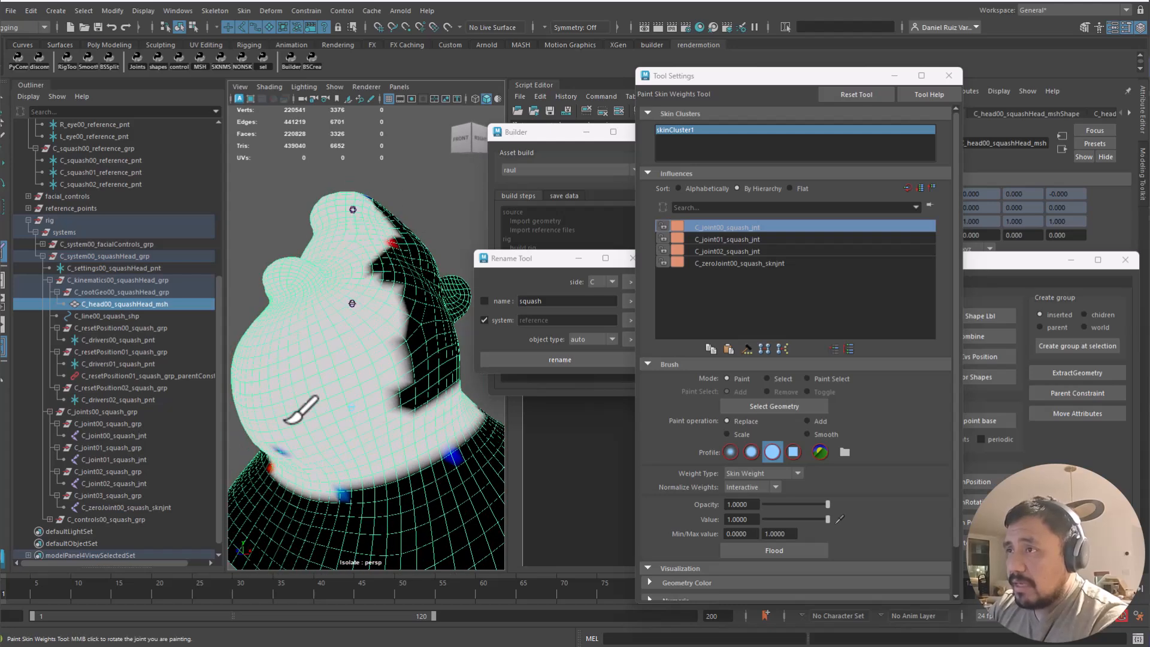
mouse_move(409, 369)
mouse_down()
mouse_move(417, 306)
mouse_move(414, 354)
mouse_up()
mouse_move(413, 353)
alt+mouse_down()
mouse_move(347, 341)
mouse_move(332, 359)
alt+mouse_up()
mouse_move(332, 359)
mouse_down()
mouse_move(422, 291)
mouse_move(402, 254)
mouse_up()
alt+drag(427, 352, 375, 398)
drag(357, 326, 318, 313)
mouse_move(354, 401)
alt+mouse_down()
mouse_move(362, 318)
mouse_move(407, 300)
alt+mouse_up()
mouse_move(400, 303)
mouse_down()
mouse_move(409, 353)
mouse_move(310, 336)
mouse_up()
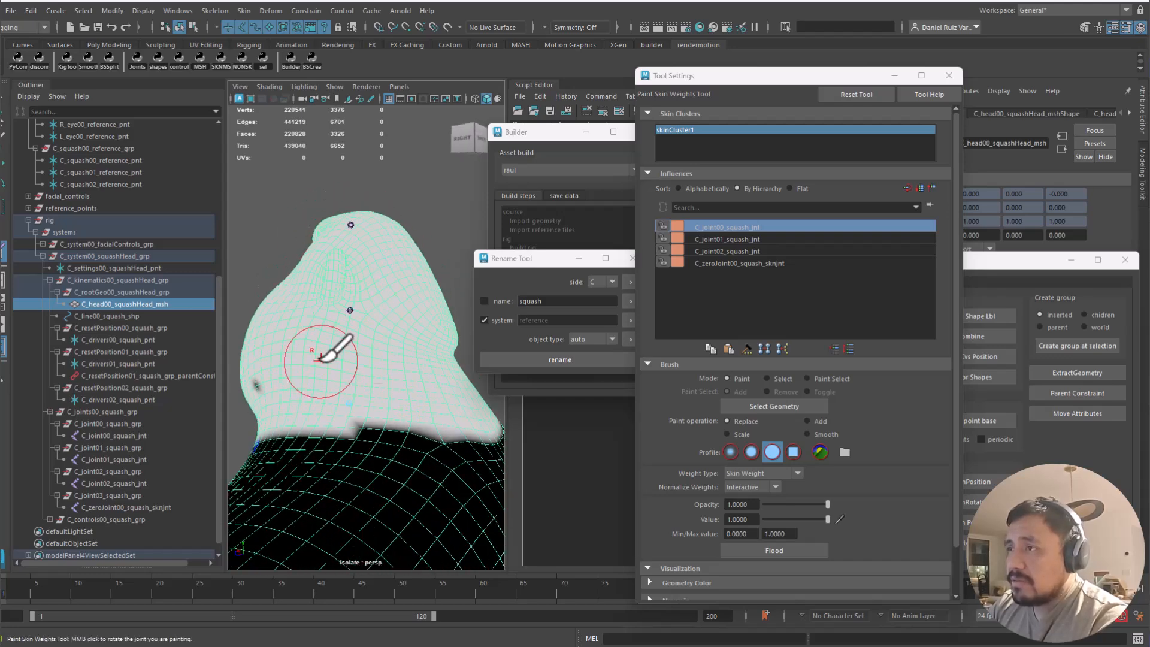
click(403, 411)
click(371, 396)
click(438, 413)
mouse_move(443, 411)
alt+mouse_down()
mouse_move(395, 420)
mouse_move(347, 462)
mouse_move(367, 488)
alt+mouse_up()
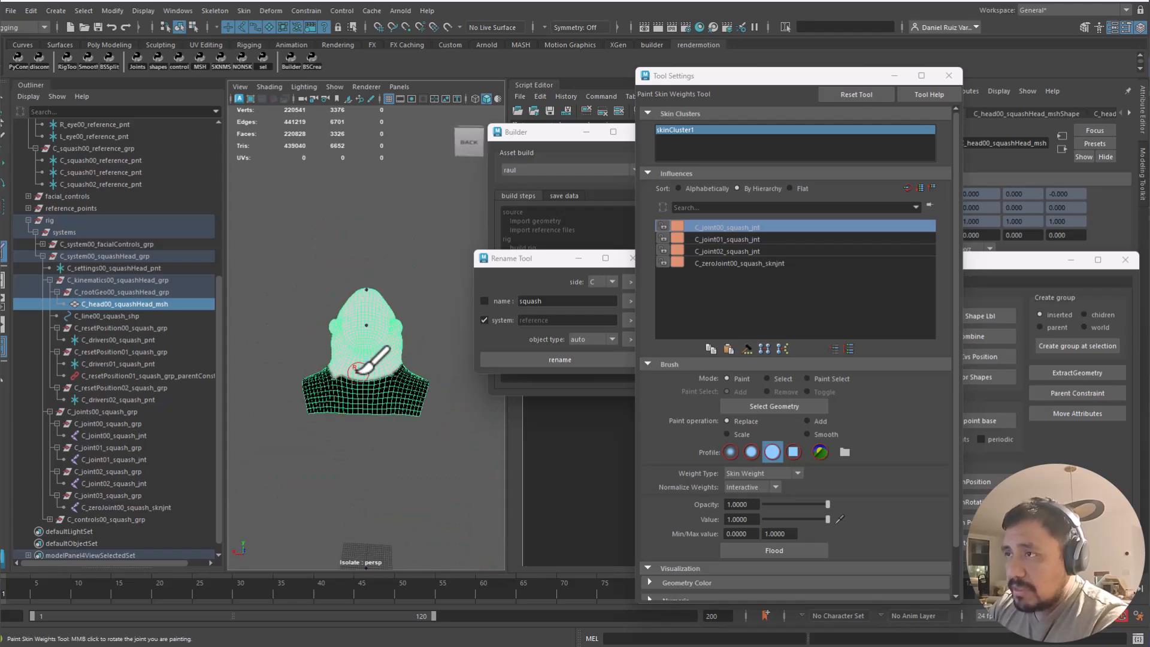
alt+drag(380, 414, 311, 390)
Smooth the C_zeroJoint00_squash_sknjnt weights around the neck by flooding the mesh with the Smooth paint operation
click(761, 263)
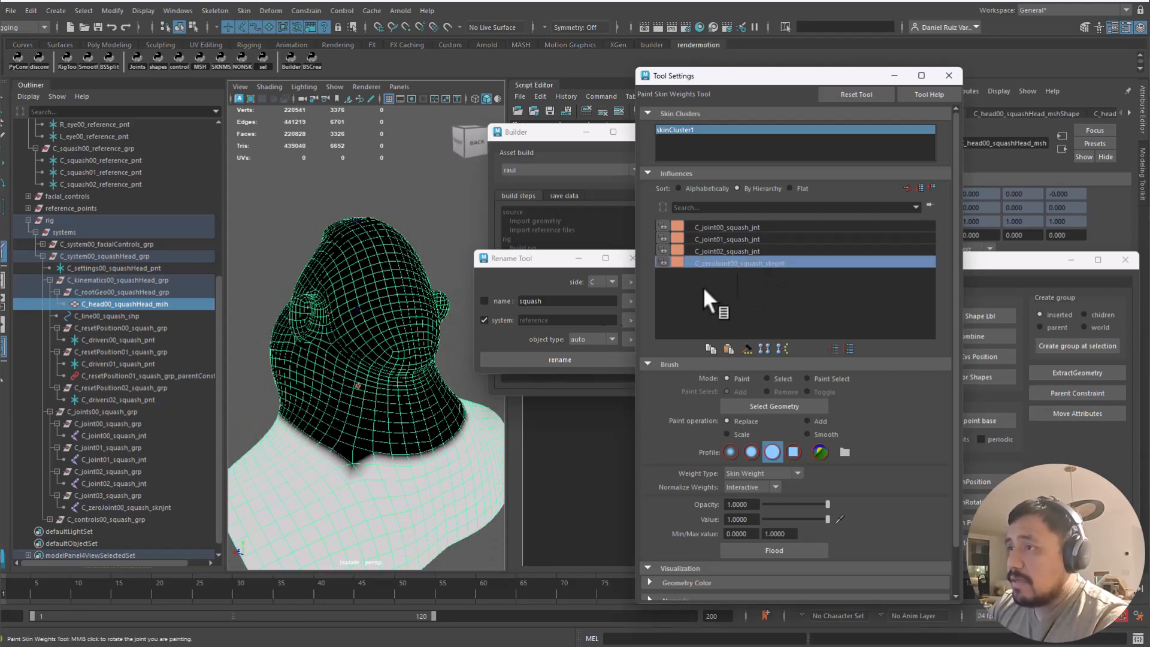
mouse_move(303, 470)
alt+mouse_down()
mouse_move(411, 475)
mouse_move(437, 457)
mouse_move(283, 478)
mouse_move(370, 470)
mouse_move(462, 431)
alt+mouse_up()
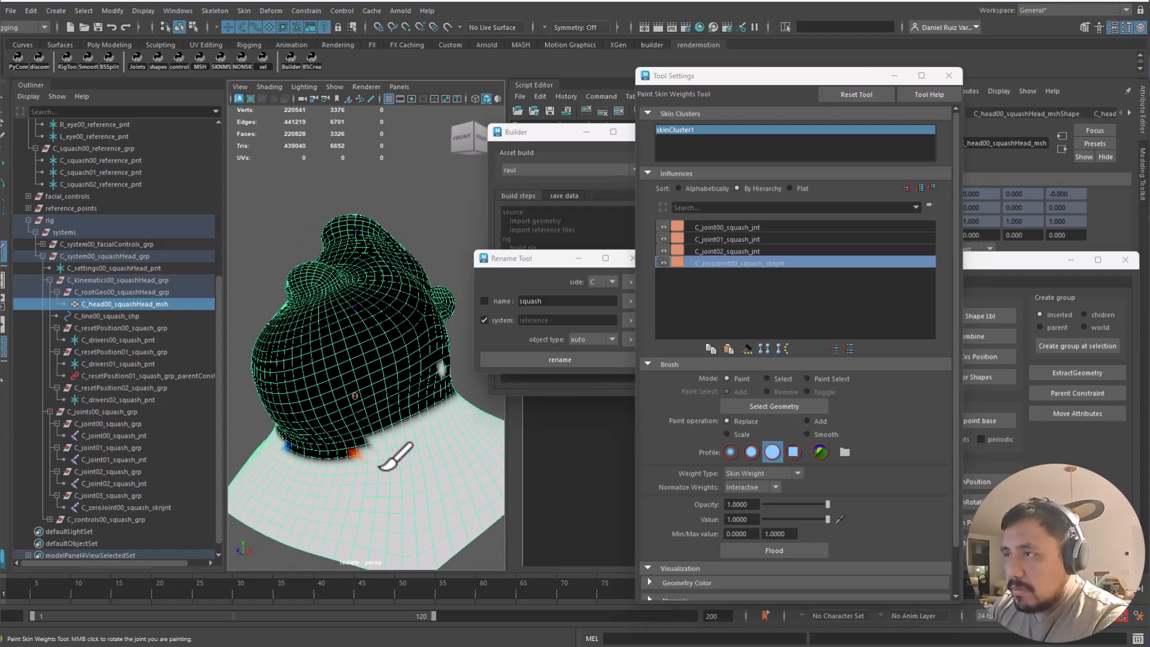
mouse_move(297, 481)
alt+mouse_down()
mouse_move(443, 446)
mouse_move(380, 411)
mouse_move(273, 401)
mouse_move(329, 437)
mouse_move(359, 436)
mouse_move(390, 411)
mouse_move(420, 407)
alt+mouse_up()
key(ctrl+z)
key(b)
click(826, 433)
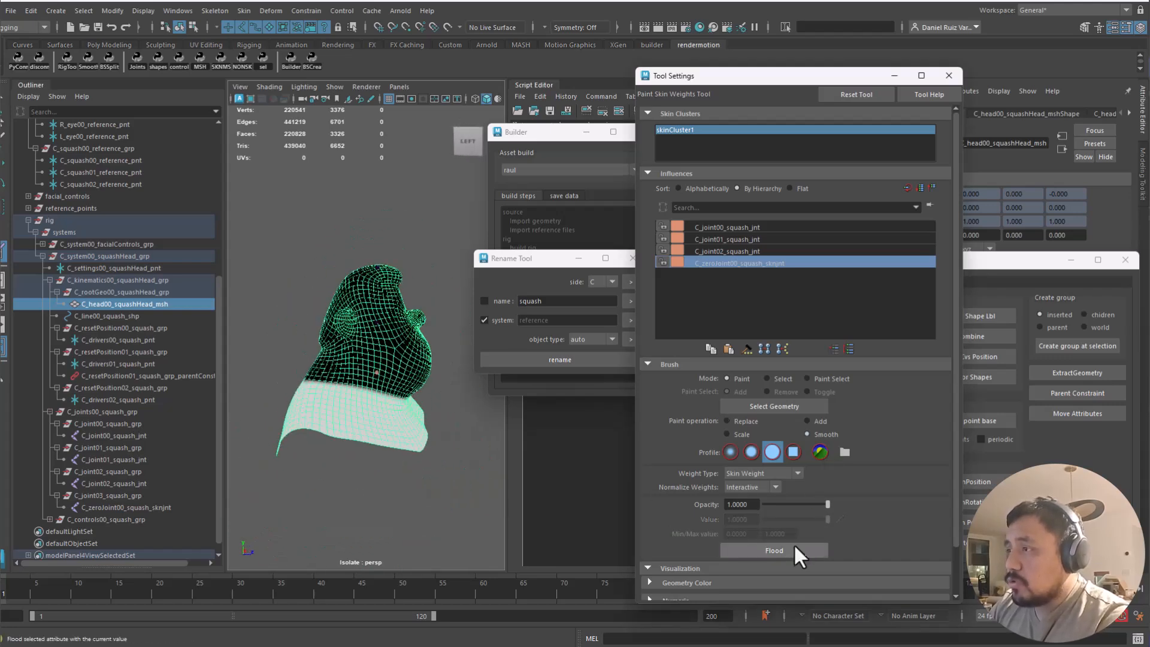
click(792, 550)
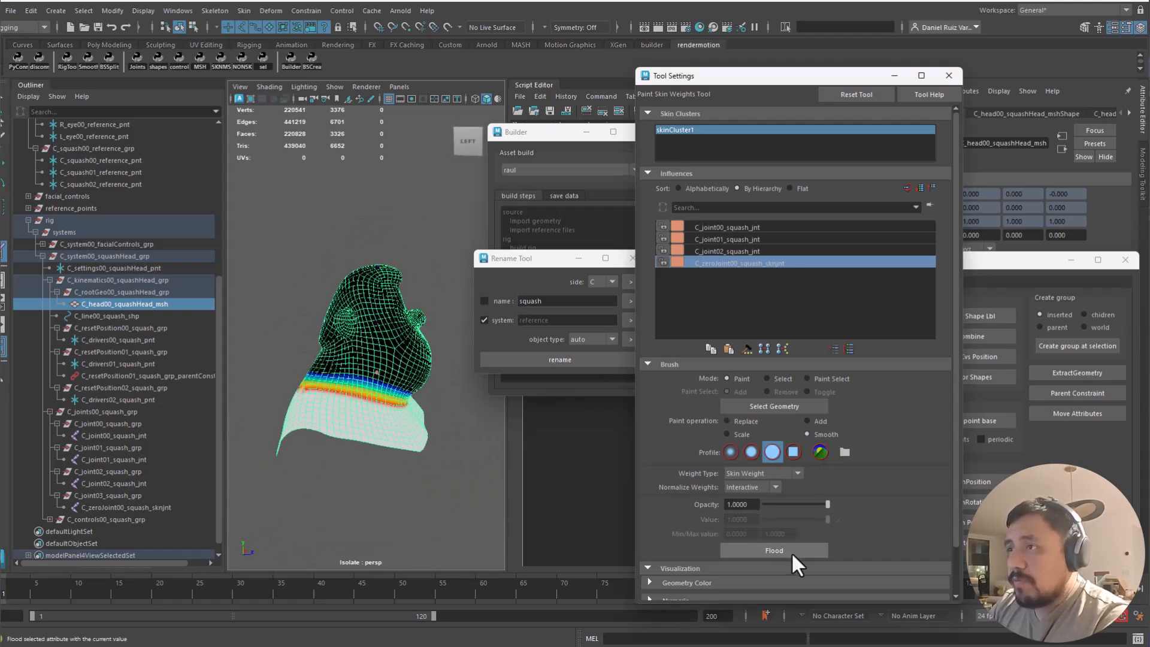
Open the Smooth skincluster tool and try to load the influences C_joint00, C_joint01 and C_joint02_squash_jnt as its smooth joints
click(746, 230)
click(749, 251)
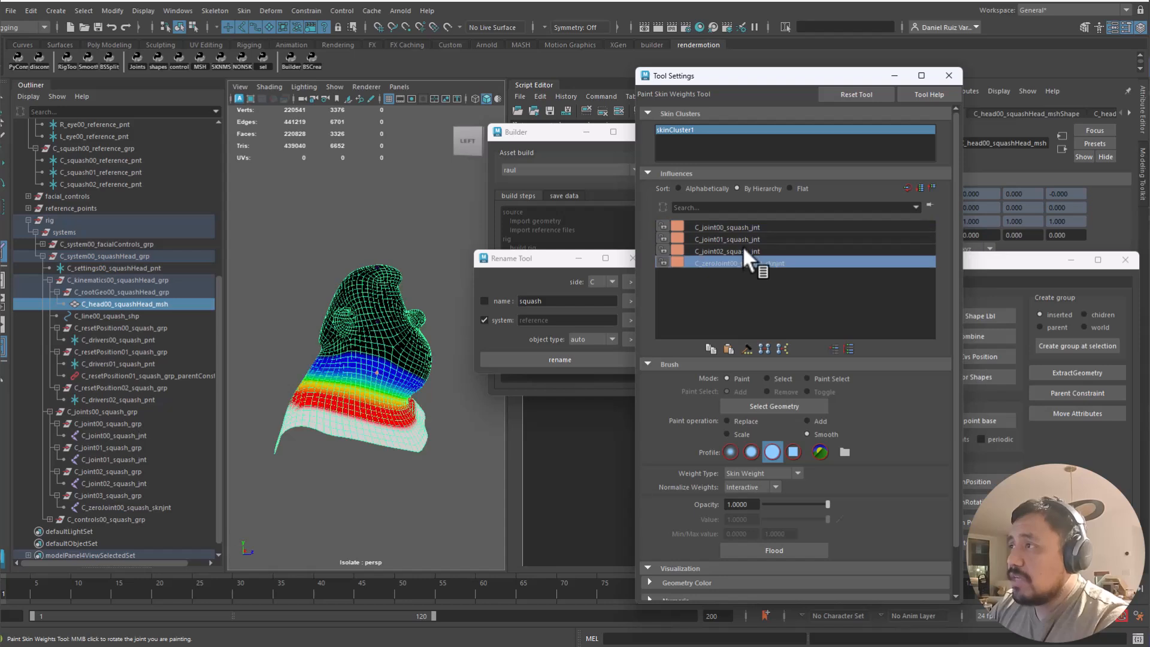
click(738, 240)
click(736, 227)
shift+click(744, 248)
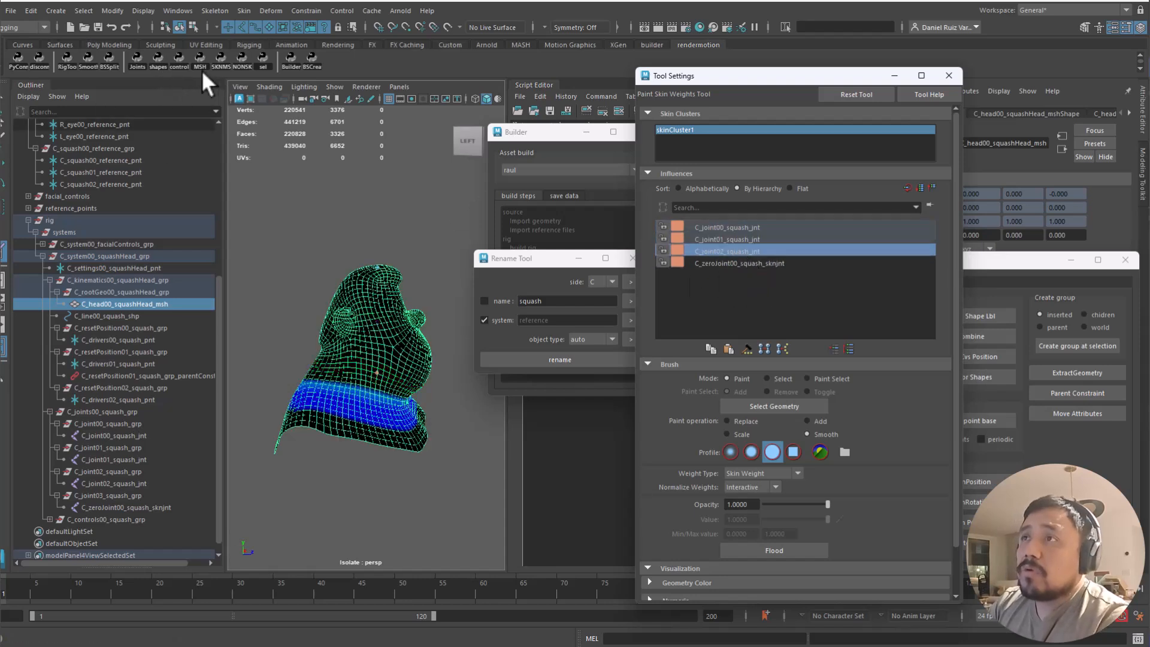
click(223, 63)
mouse_move(540, 261)
mouse_down()
mouse_move(540, 199)
mouse_move(536, 240)
mouse_up()
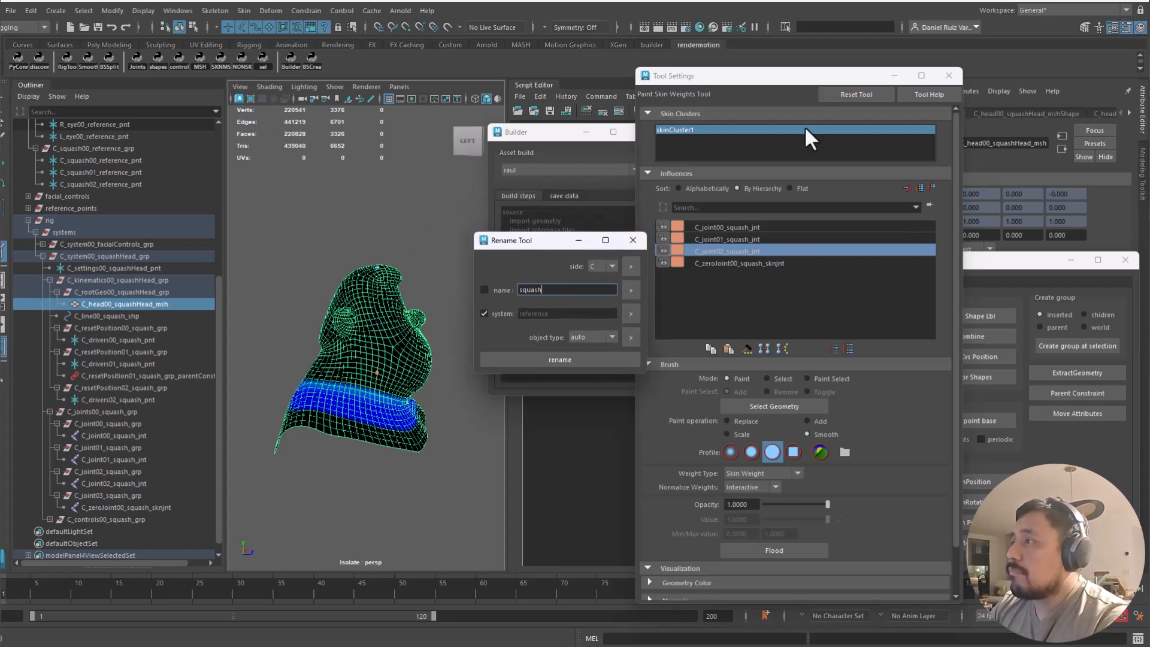
click(88, 60)
click(514, 274)
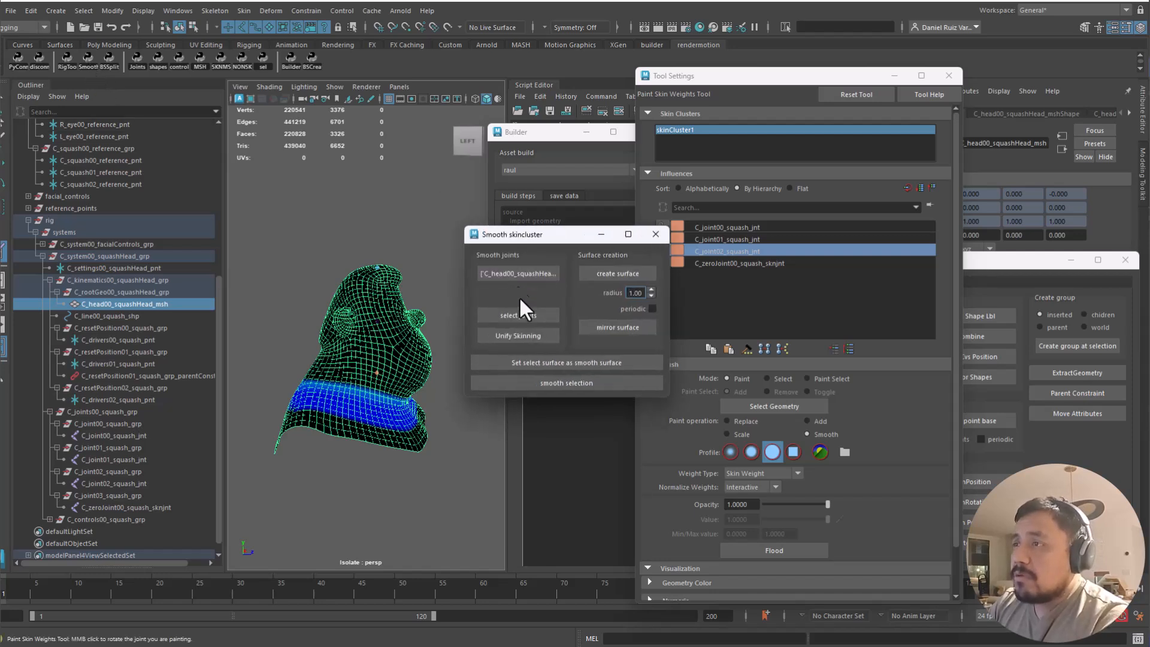
drag(536, 236, 318, 127)
Compare the weights of the squash influences and flood C_zeroJoint00_squash_sknjnt once more with the Smooth operation
click(771, 263)
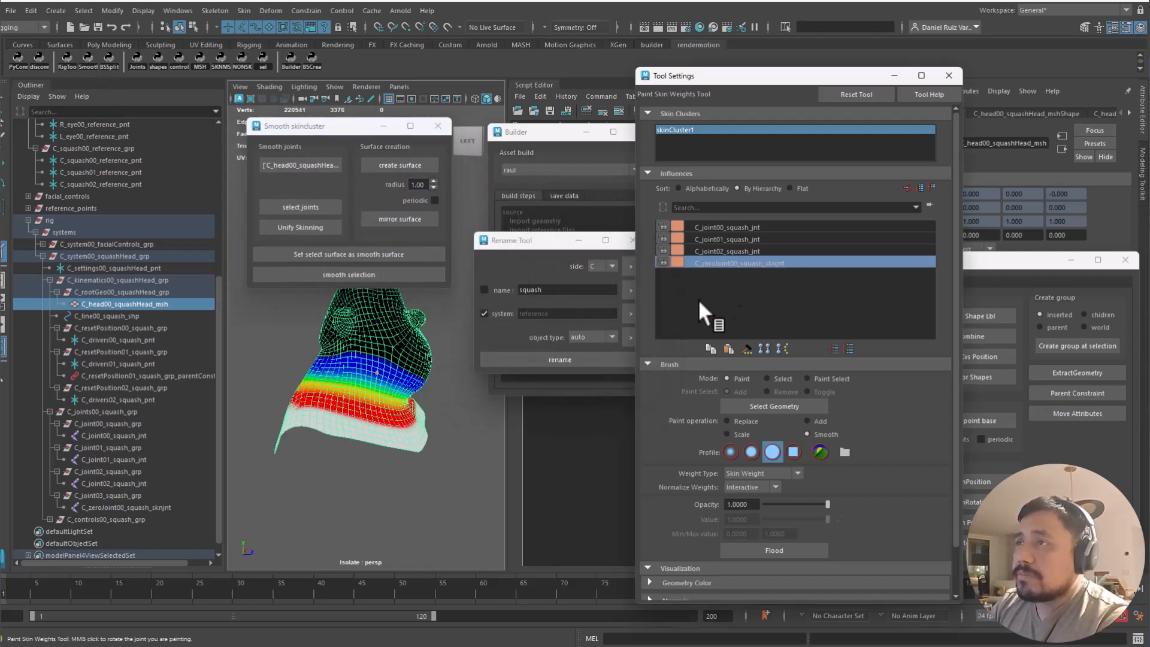
click(752, 251)
click(746, 238)
click(743, 231)
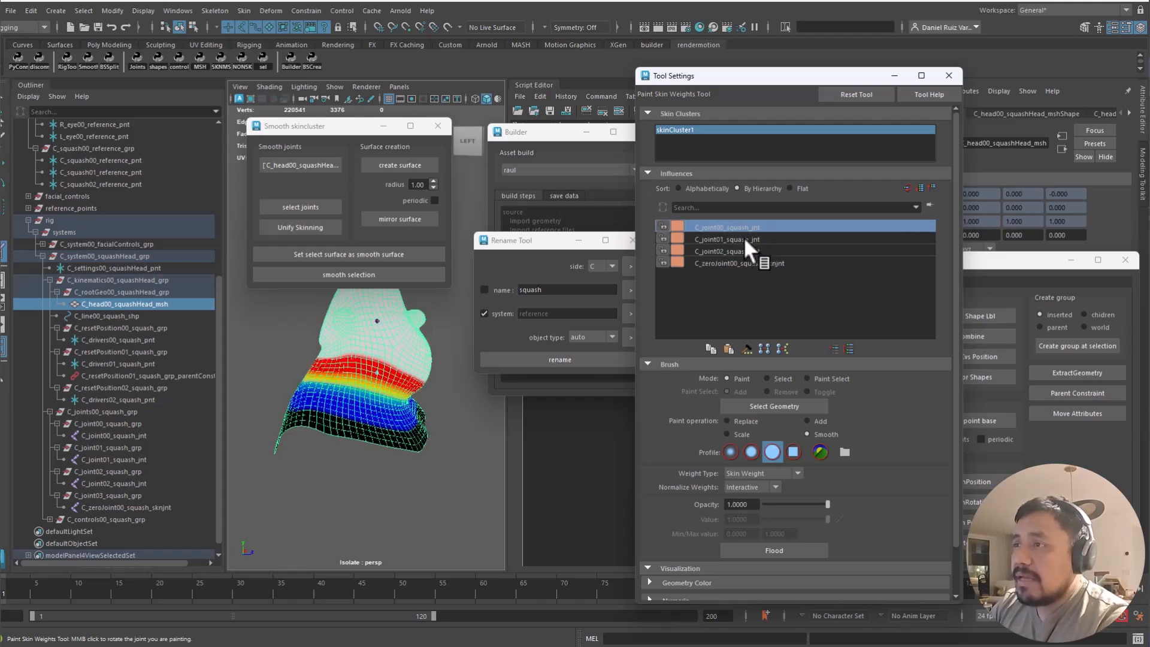
drag(814, 70, 893, 240)
click(722, 247)
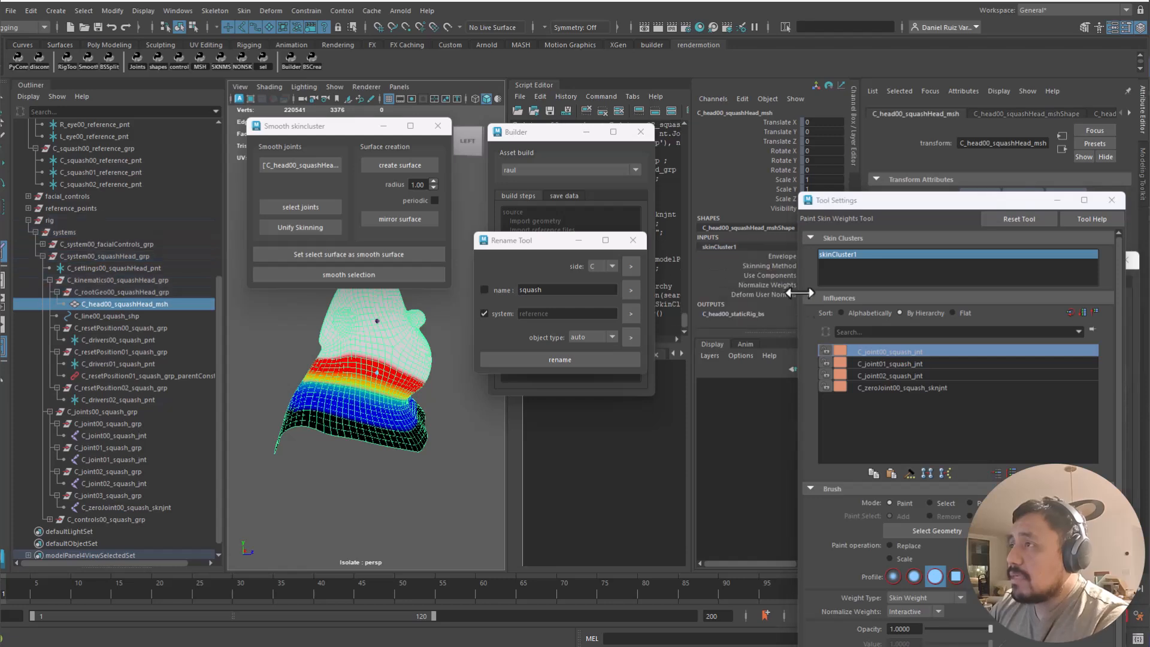
drag(970, 200, 844, 98)
click(768, 286)
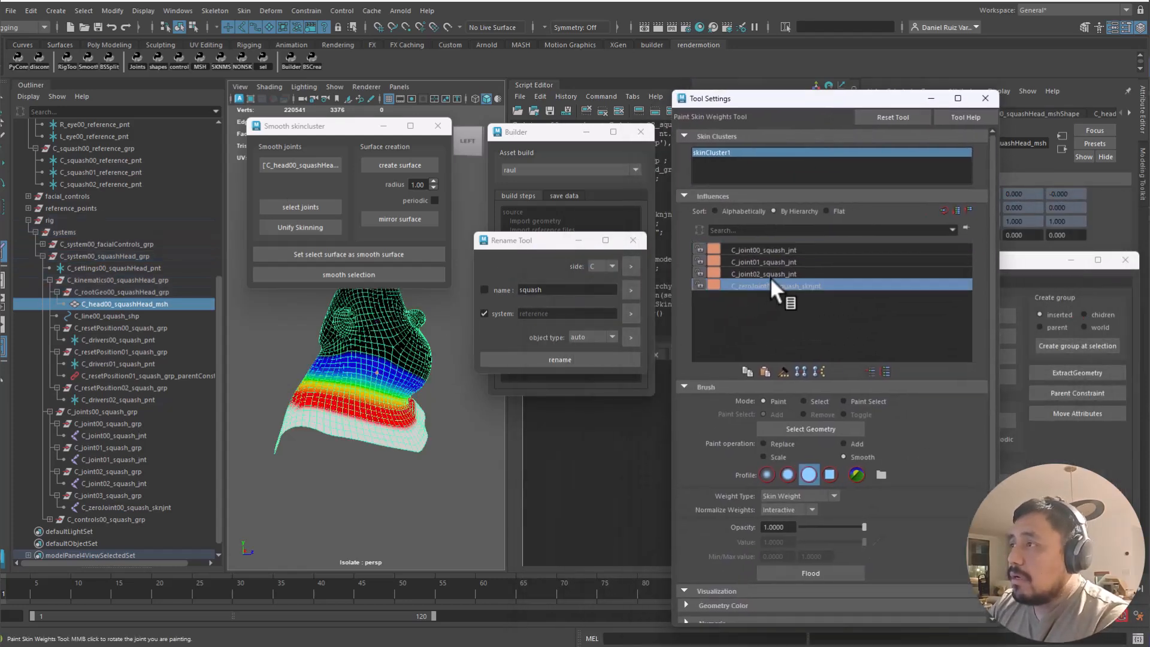
click(830, 570)
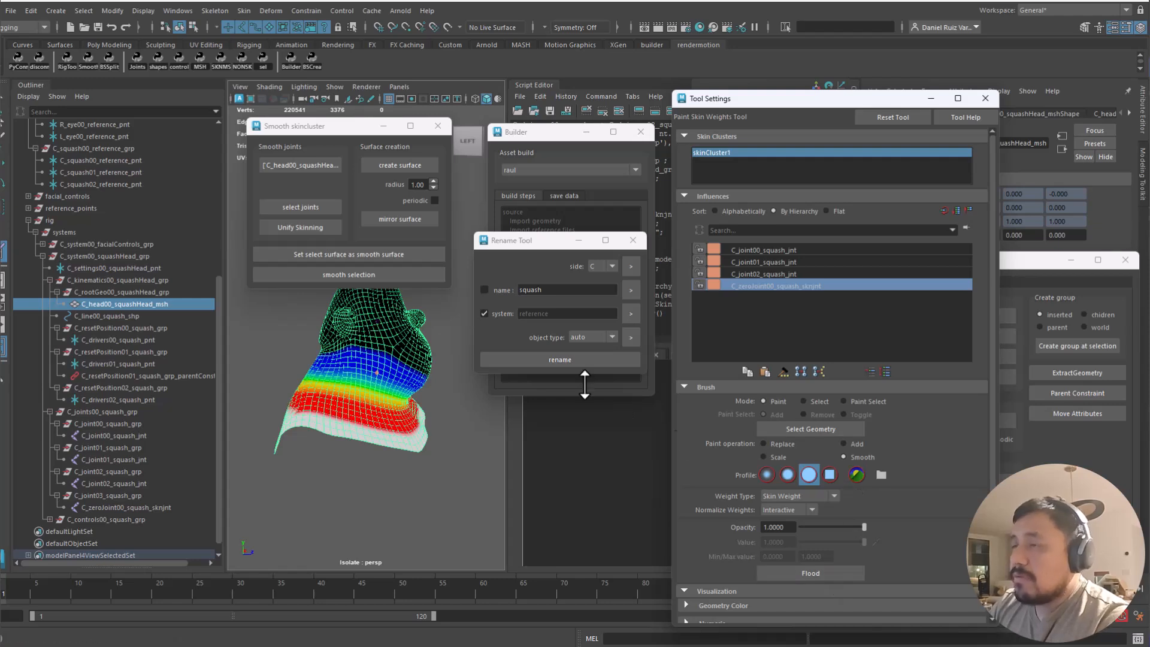
Create a smooth surface with radius 1 from the loaded selection and bring the smooth_surfaces group into the isolated view
click(339, 187)
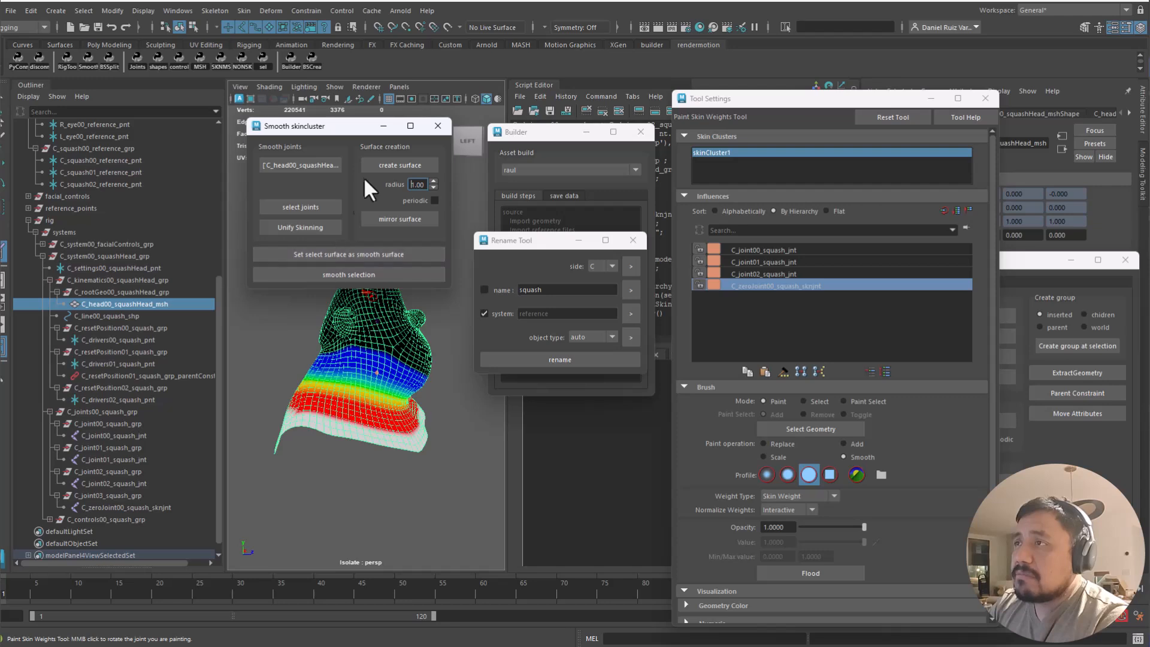
click(382, 164)
alt+drag(392, 288, 390, 312)
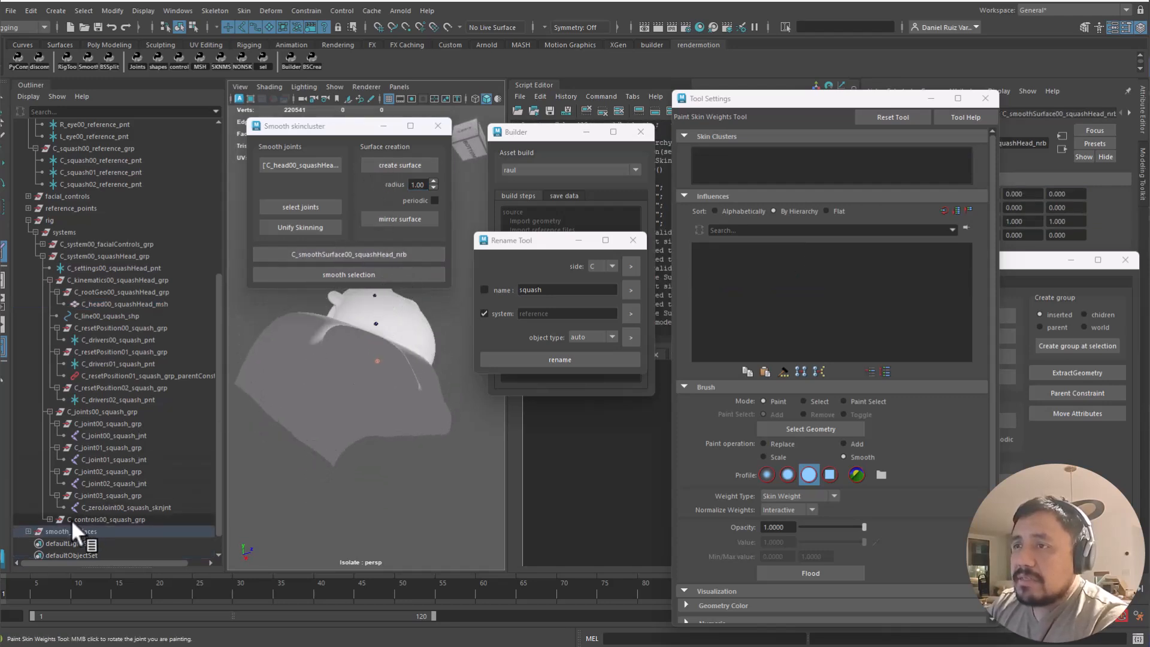
click(71, 532)
click(342, 87)
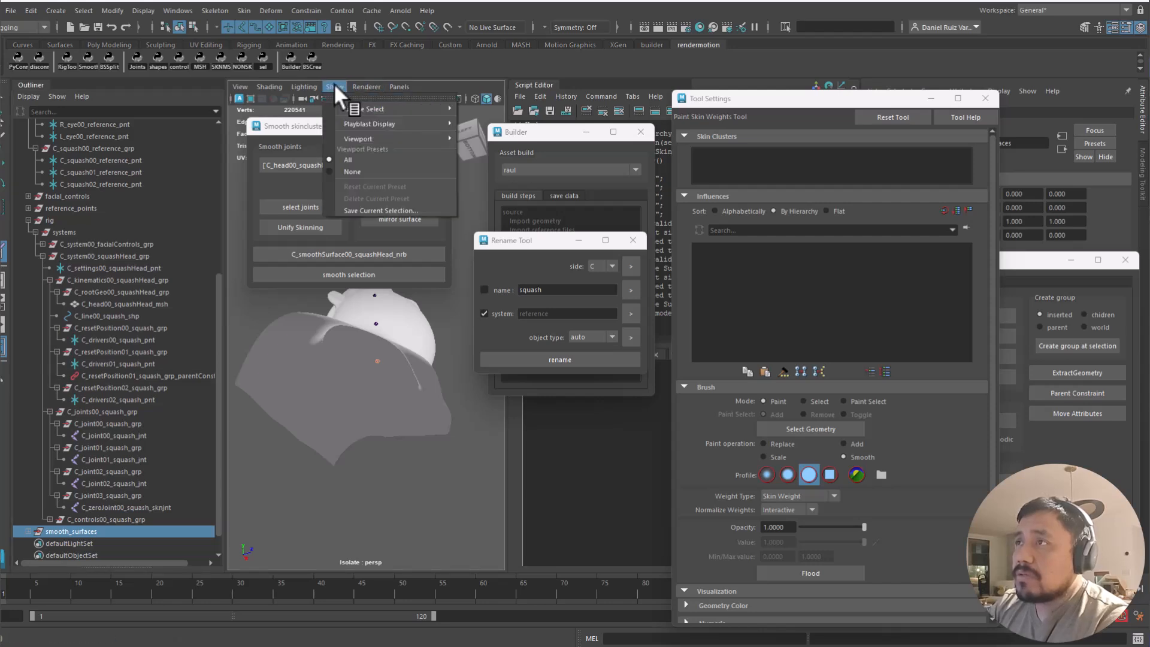
mouse_move(360, 108)
click(504, 168)
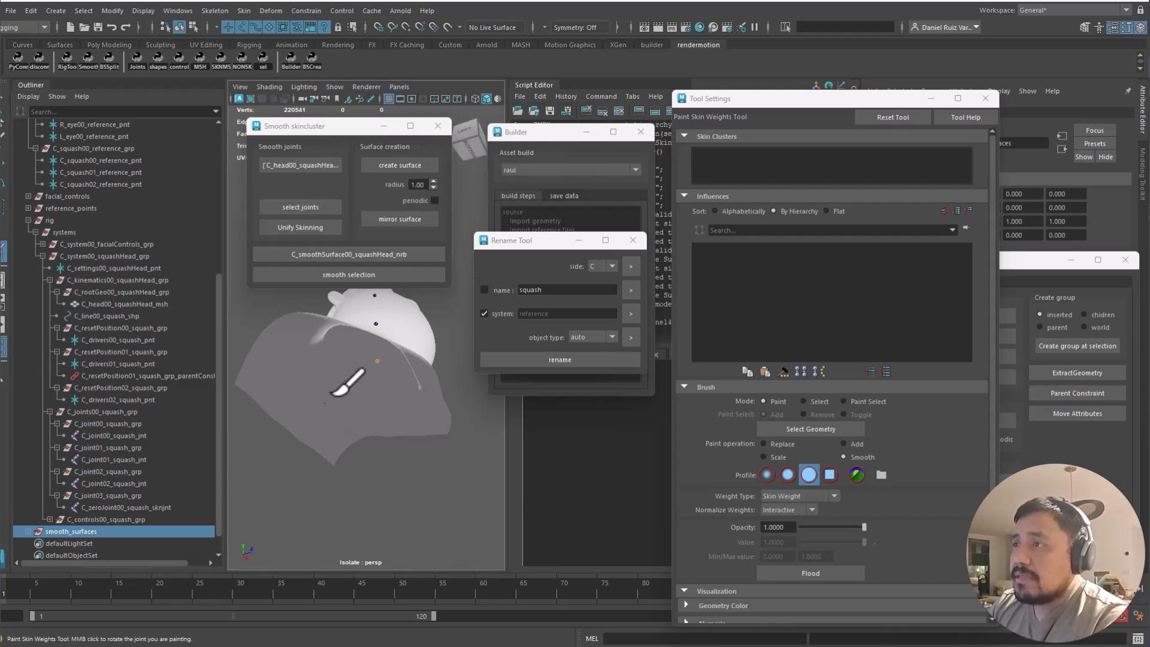
Switch to wireframe display, leave the weight painting, and isolate and frame C_smoothSurface00_squashHead_nrb together with the head mesh
key(4)
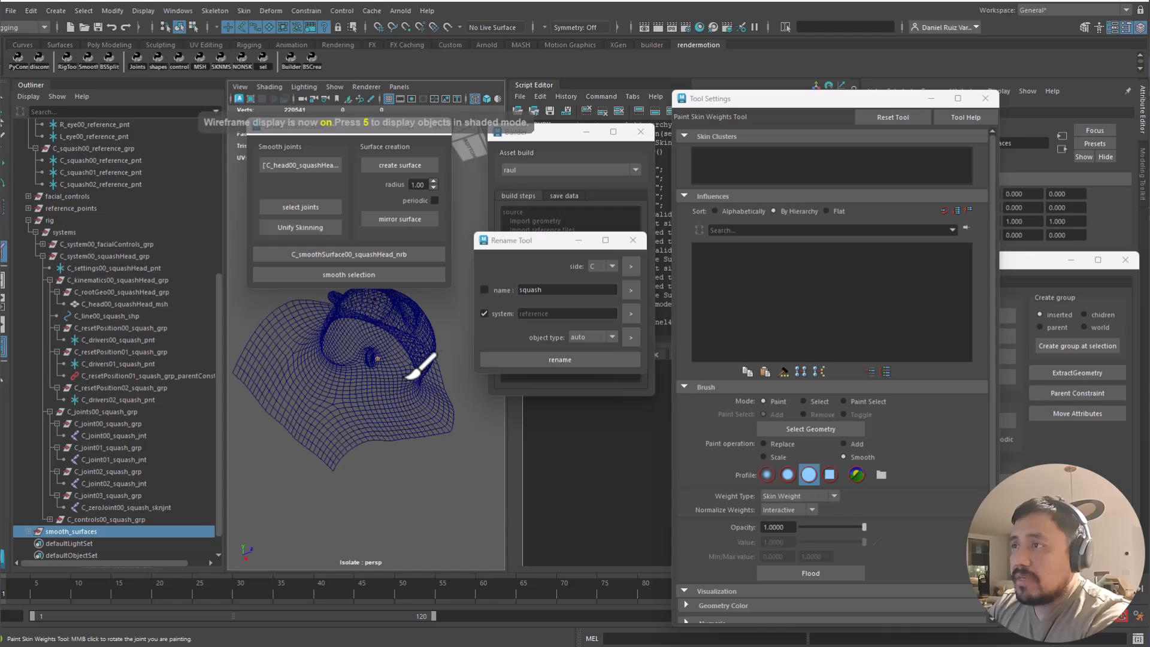
click(28, 531)
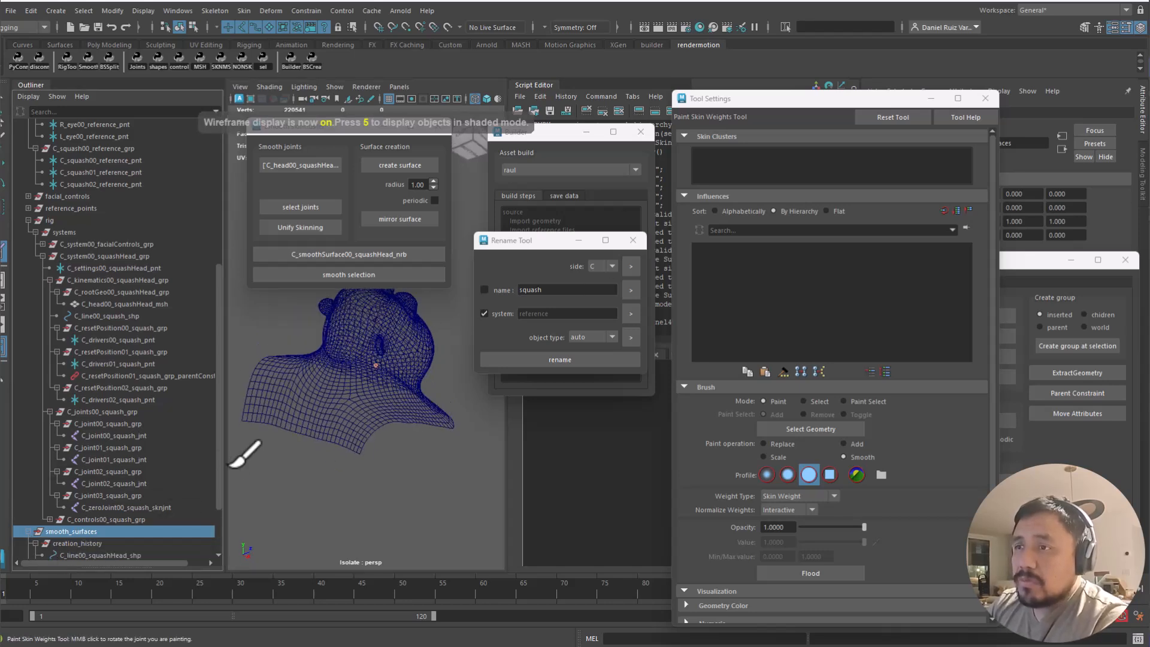
click(102, 507)
key(q)
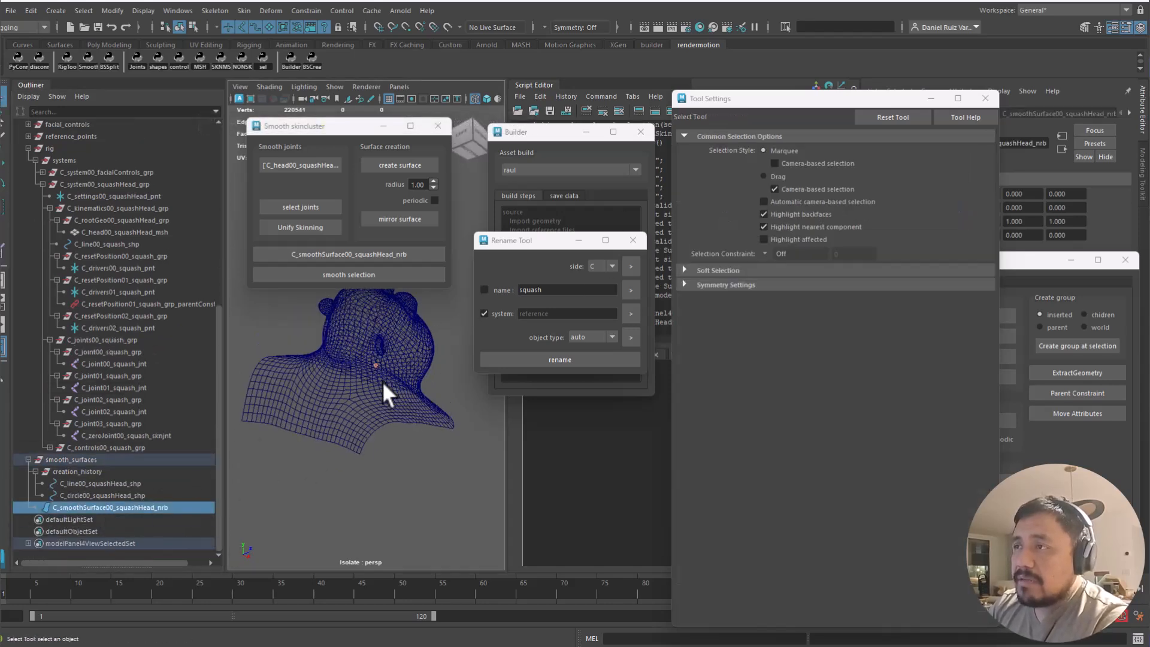
shift+click(348, 389)
key(f)
key(ctrl+1)
alt+drag(428, 393, 380, 387)
alt+right_drag(380, 388, 257, 312)
alt+drag(257, 311, 389, 365)
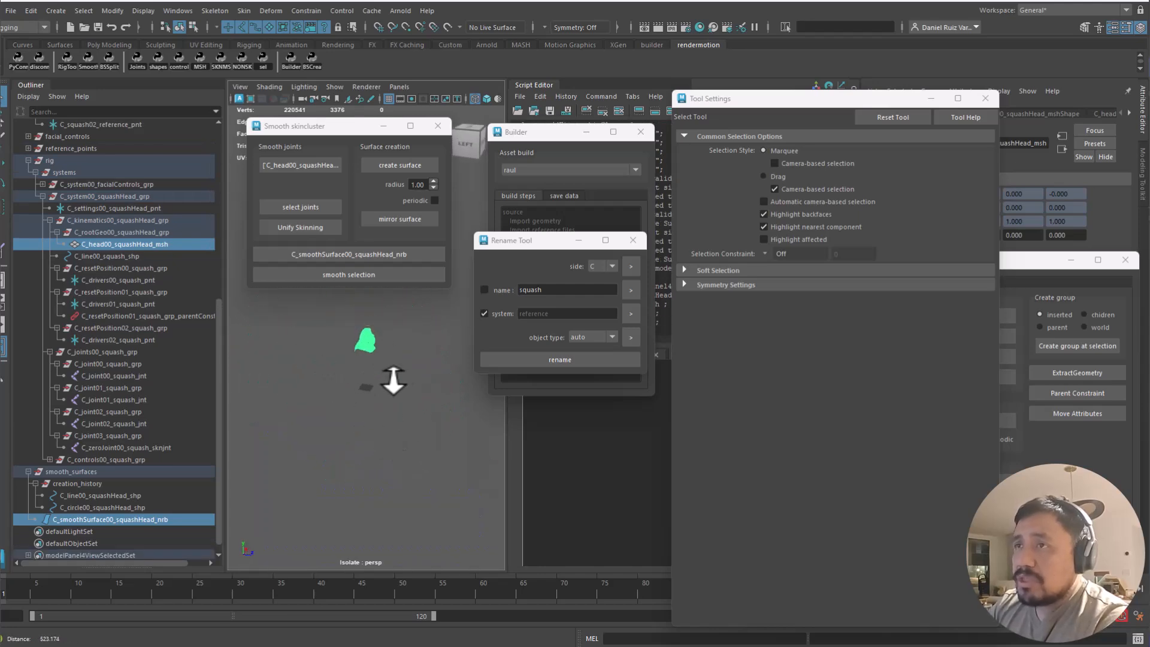
alt+right_drag(390, 365, 492, 554)
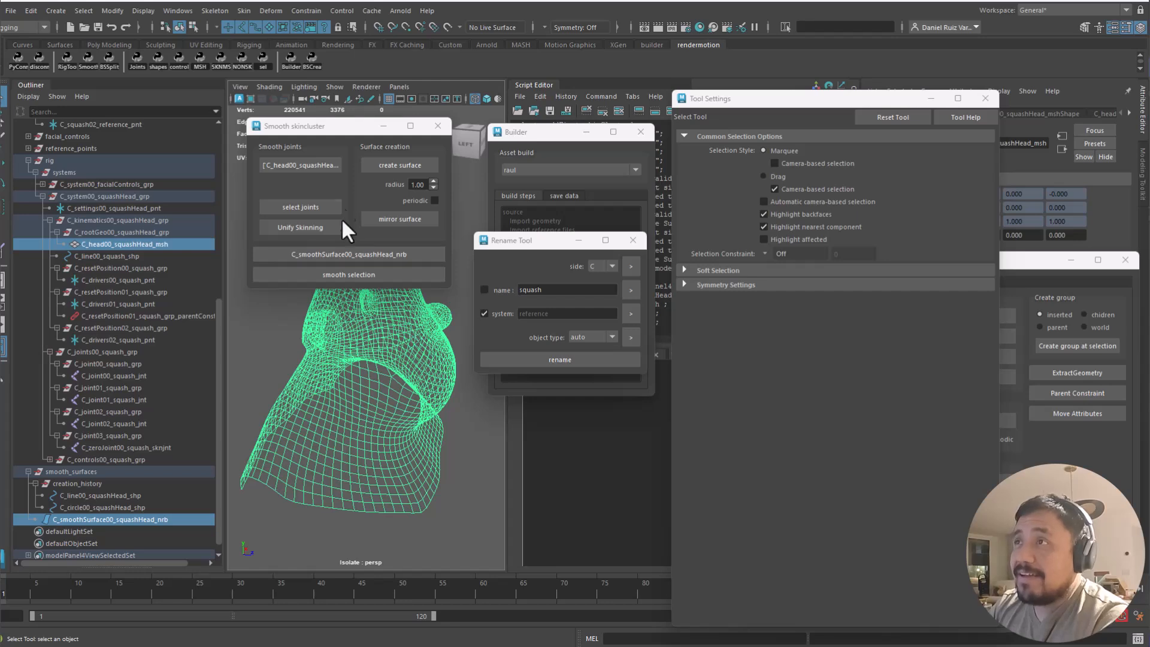
Delete the smooth_surfaces group and load C_joint00, C_joint01 and C_joint02_squash_jnt as the smooth joints
drag(73, 472, 124, 444)
ctrl+click(114, 448)
ctrl+click(120, 471)
click(310, 166)
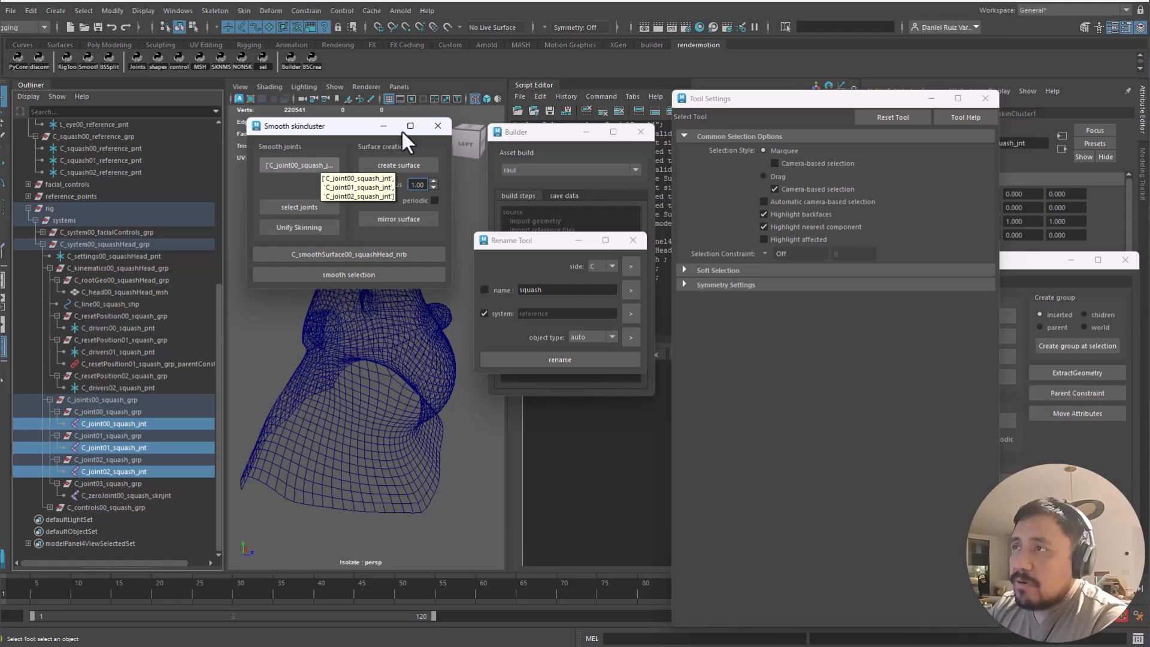
Create a smooth surface along the three squash joints and set its radius to 10
click(388, 168)
alt+drag(419, 390, 395, 306)
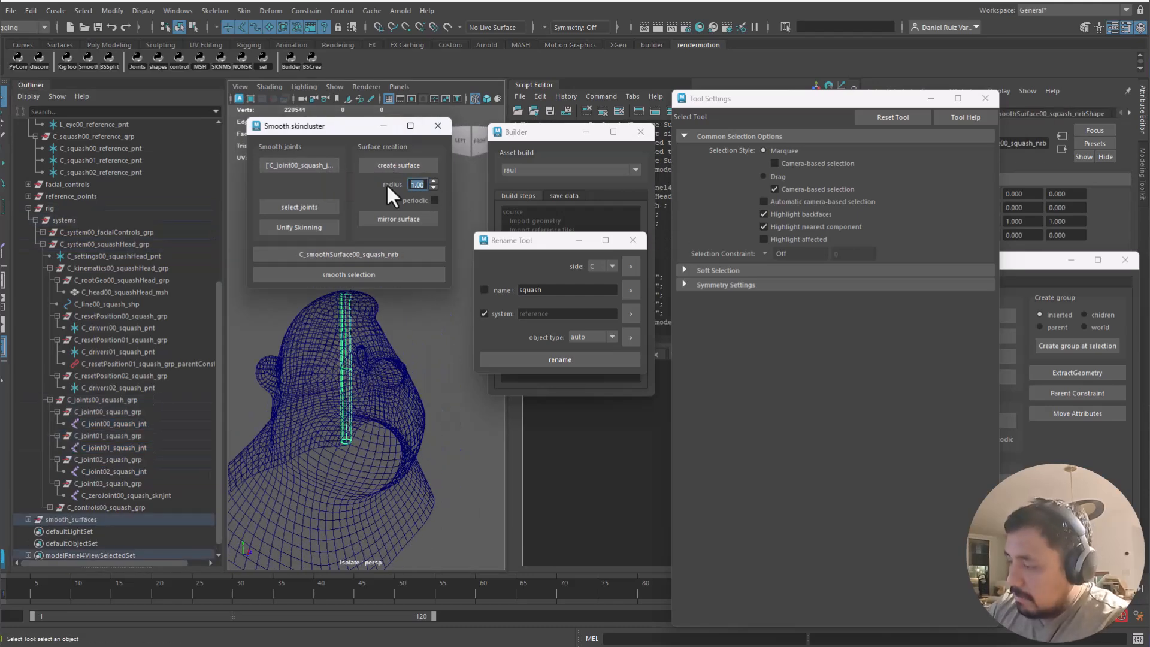
text(3)
key(Return)
text(4)
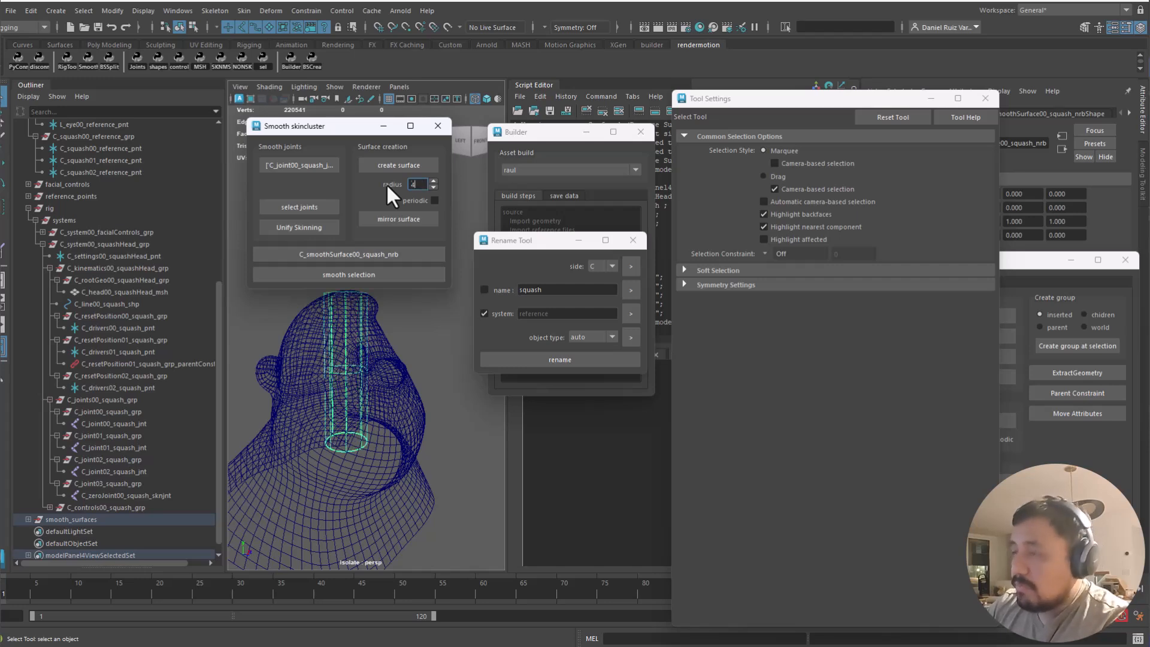
text(5)
key(Return)
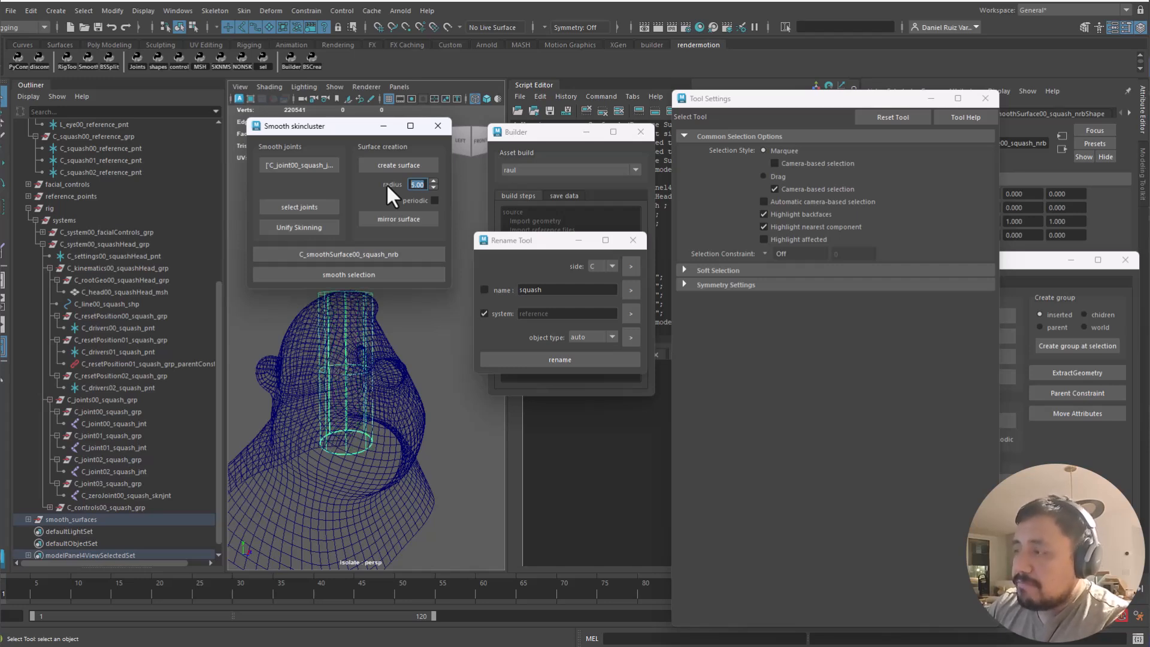
text(10)
key(Return)
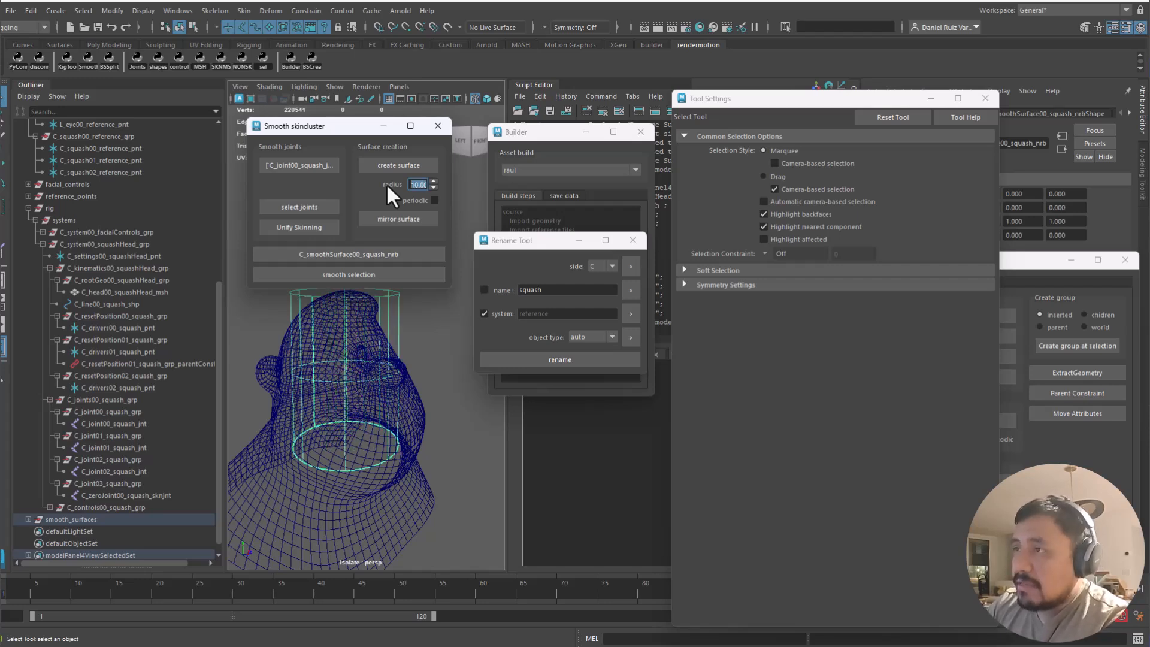
Isolate C_head00_squashHead_msh alone in the viewport, move the Smooth skincluster window off it, and clear the selection
click(426, 449)
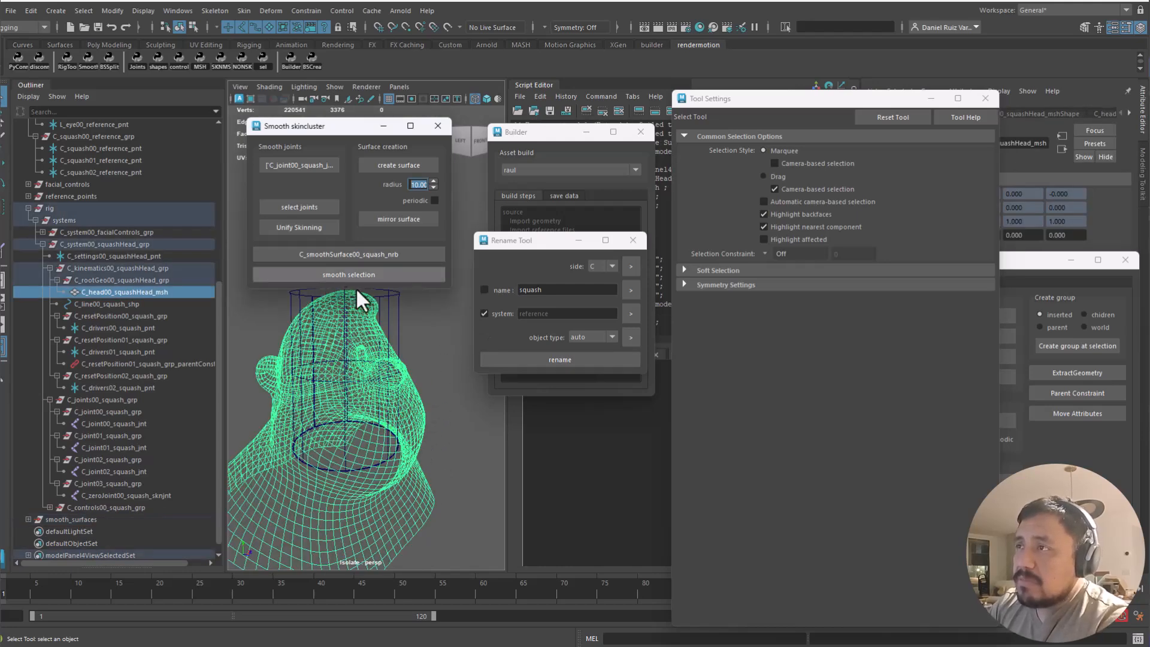
drag(318, 126, 815, 225)
click(331, 243)
click(416, 415)
key(ctrl+1)
key(ctrl+1)
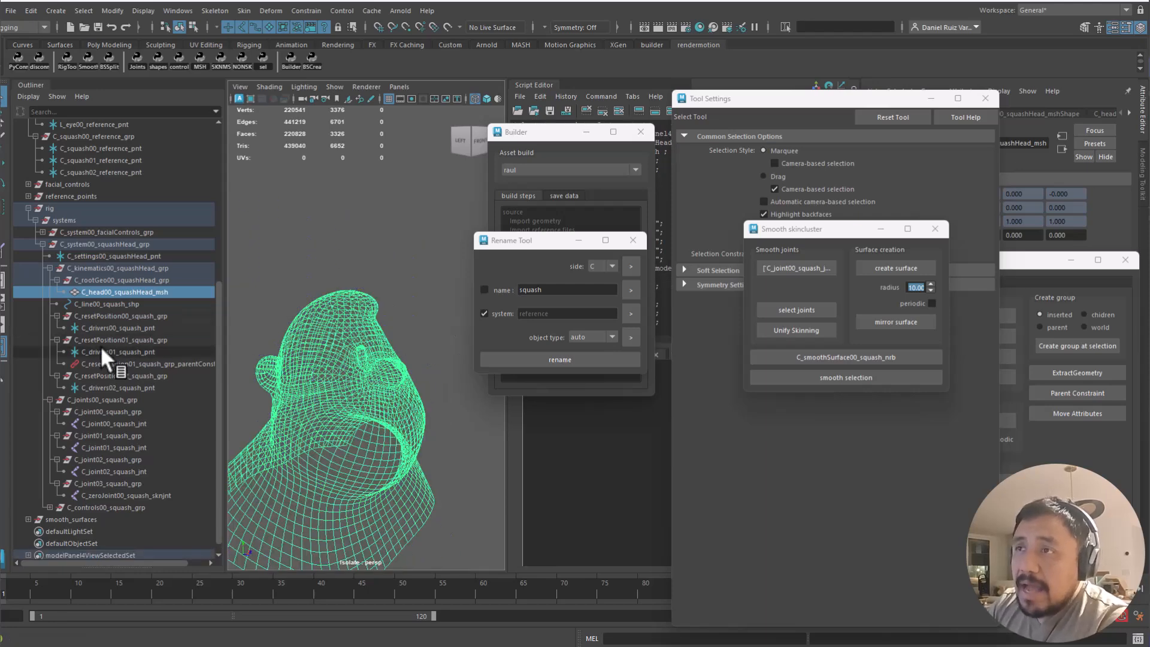
click(99, 303)
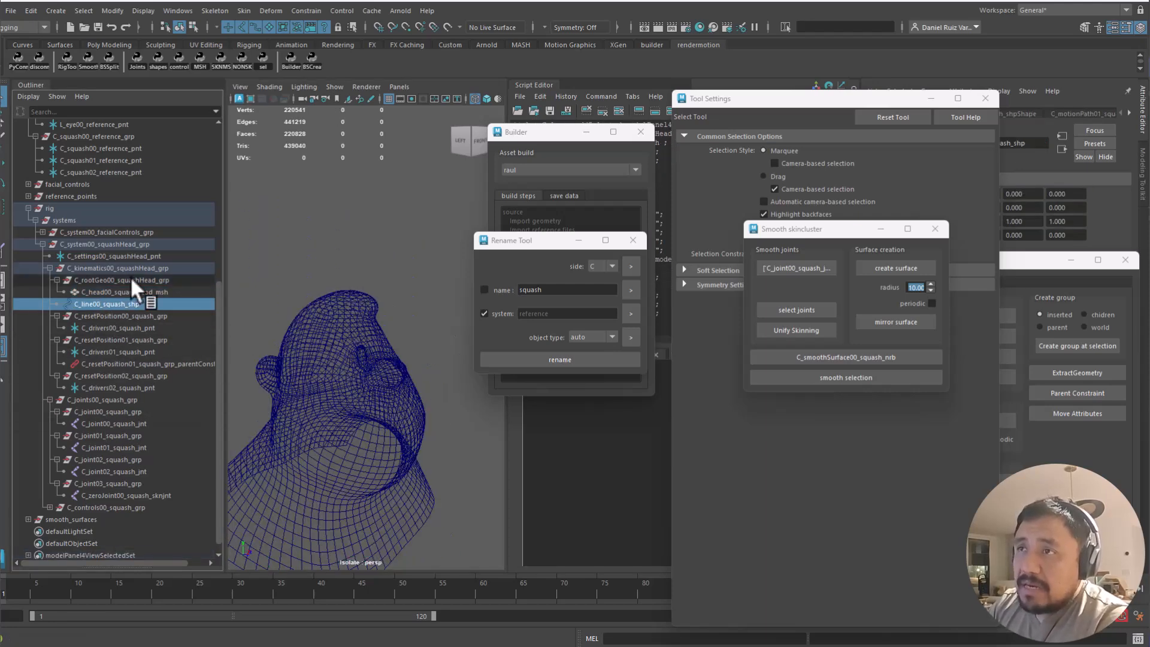
click(359, 391)
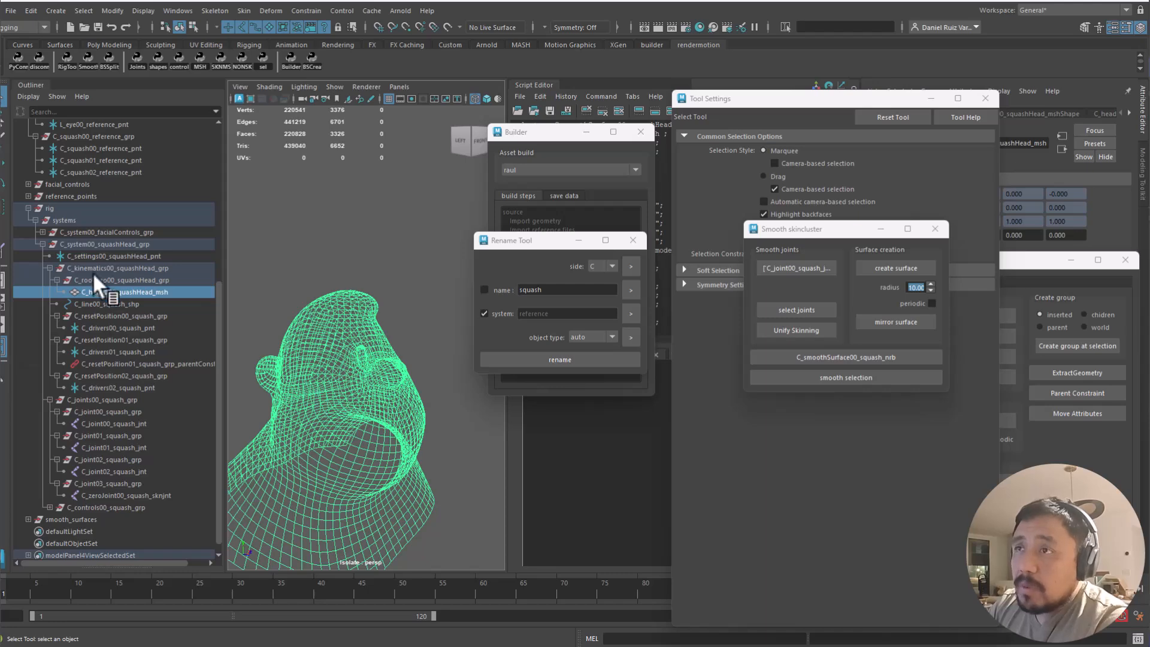
click(417, 307)
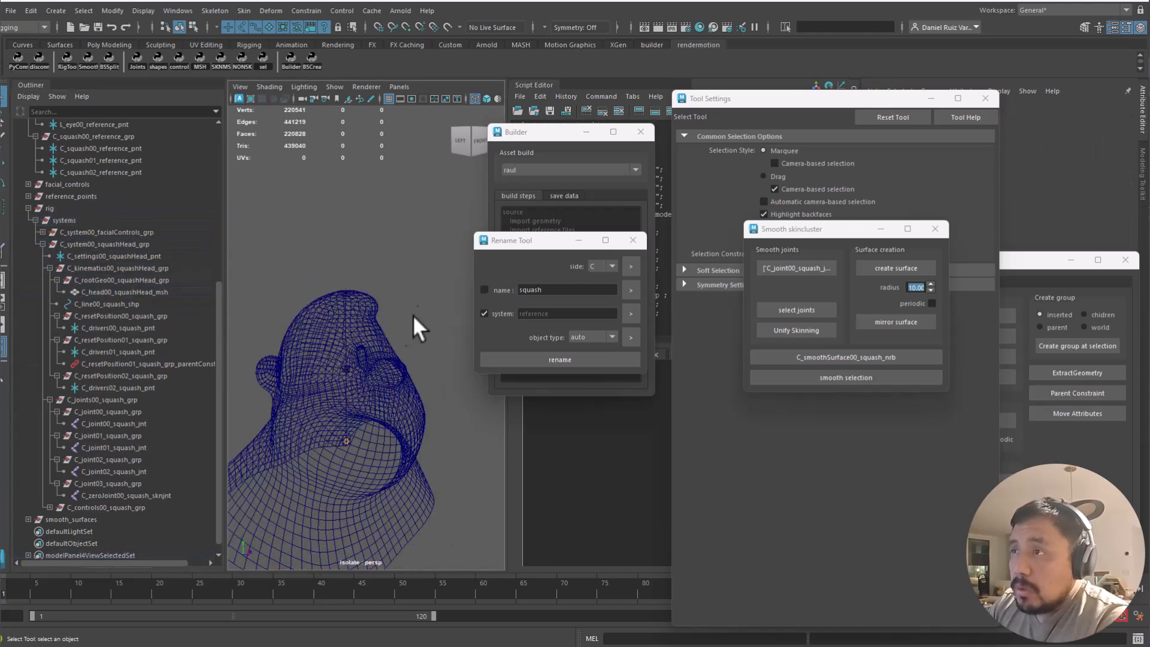
scroll(386, 308, up, 5)
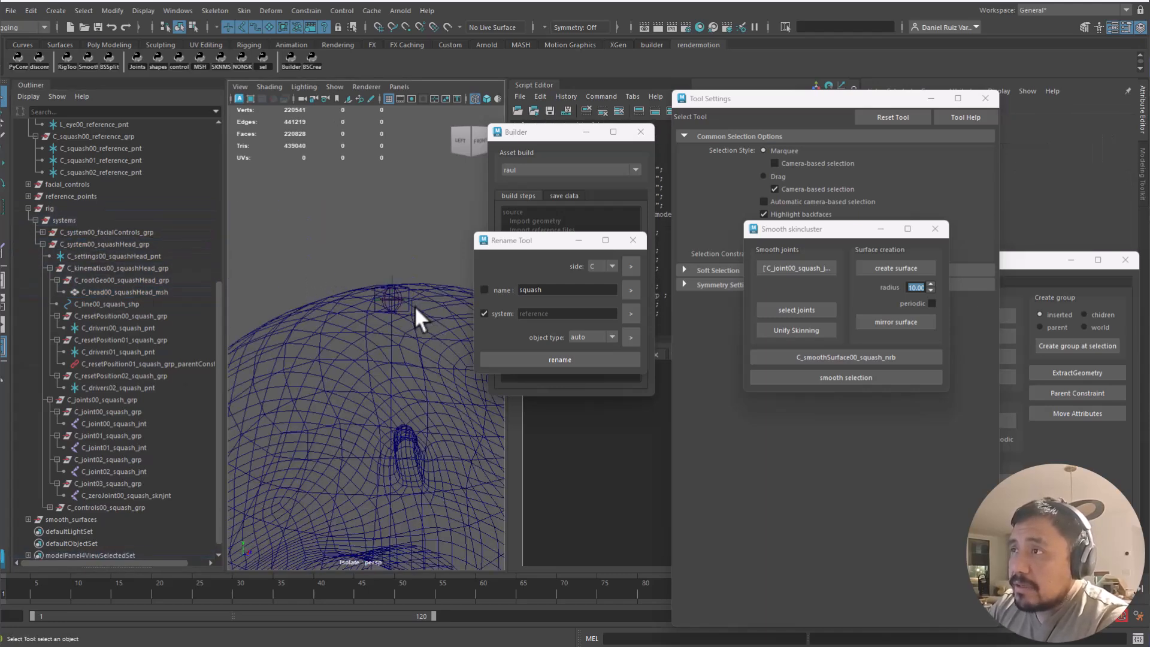
click(408, 303)
alt+right_drag(418, 359, 382, 362)
key(F8)
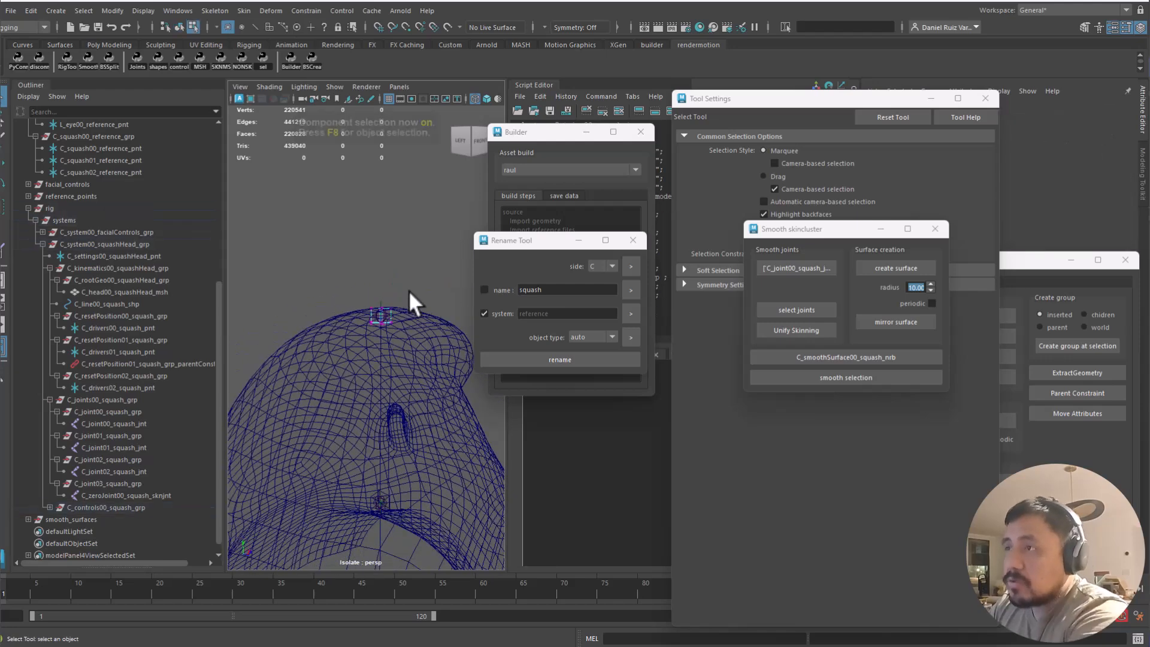
drag(409, 294, 363, 334)
key(r)
ctrl+drag(382, 257, 439, 82)
key(ctrl+z)
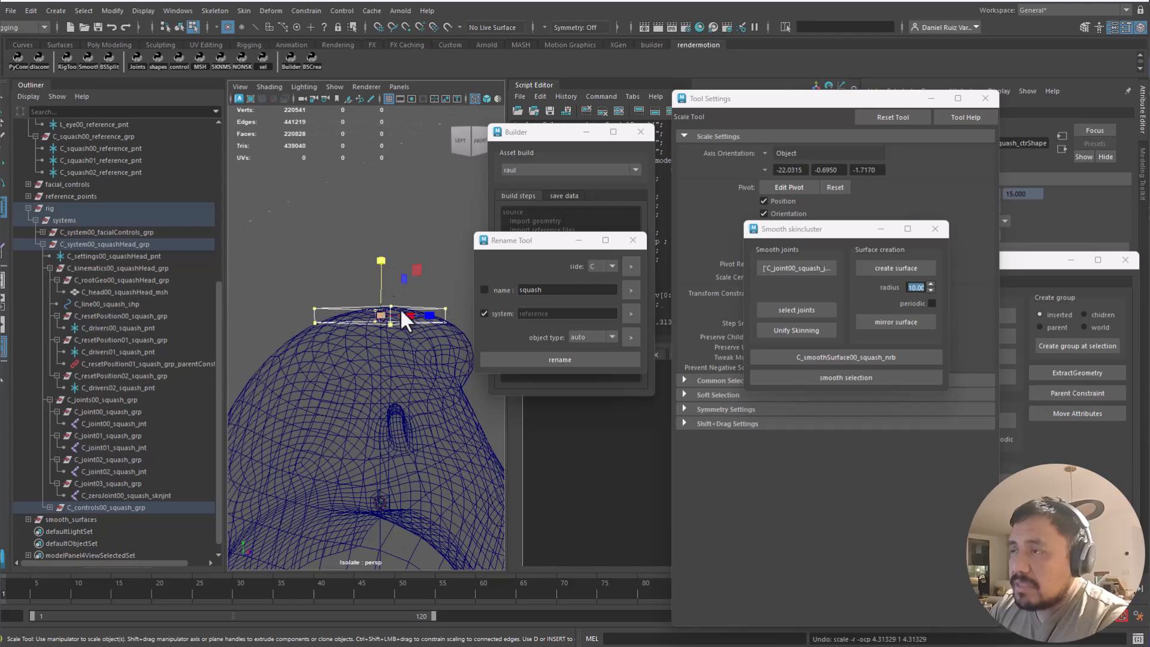
key(ctrl+z)
alt+drag(380, 450, 378, 325)
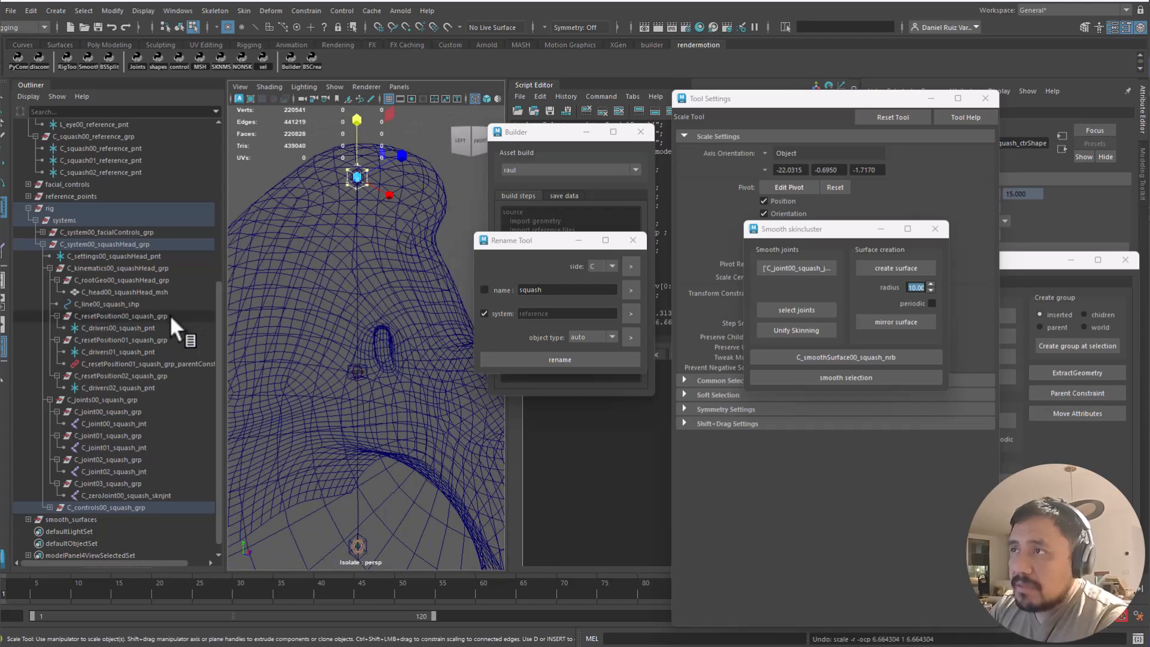
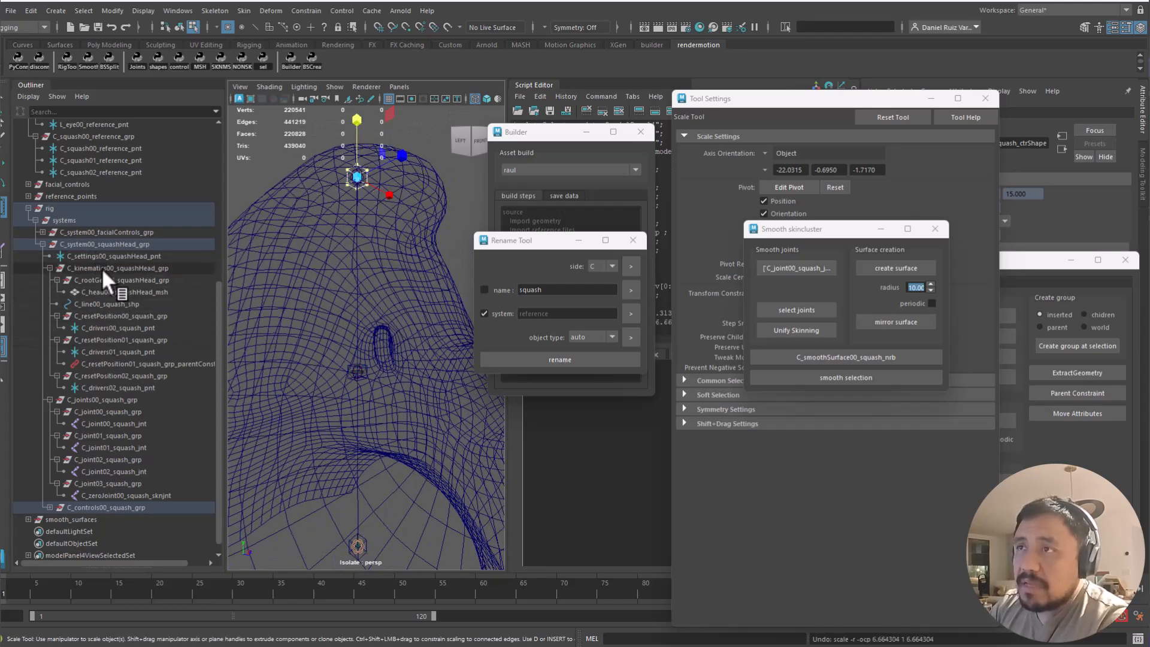
Isolate C_controls00_squash_grp in the viewport and return to object selection mode
click(103, 507)
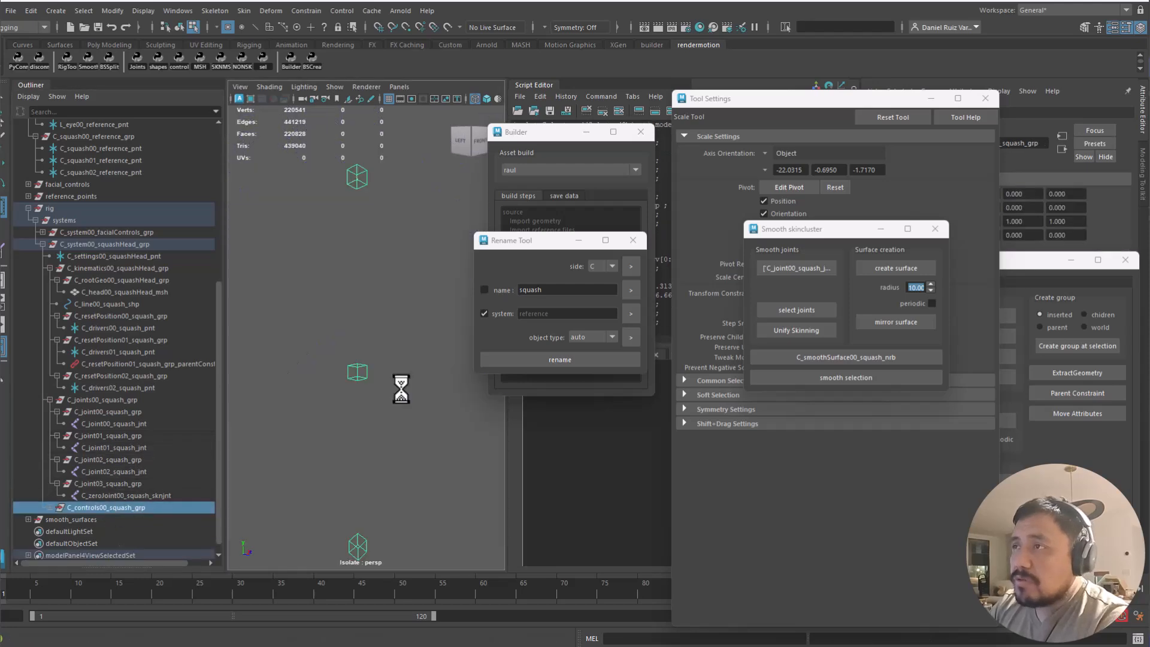
key(space)
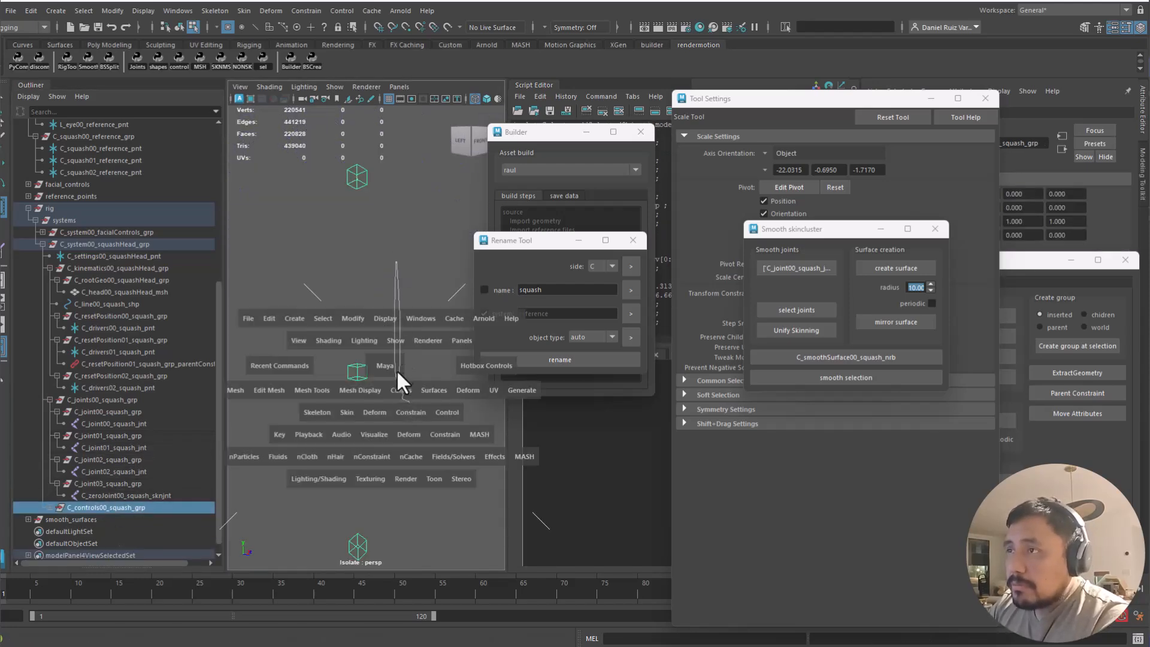
drag(409, 402, 401, 370)
alt+right_drag(372, 401, 353, 345)
key(F8)
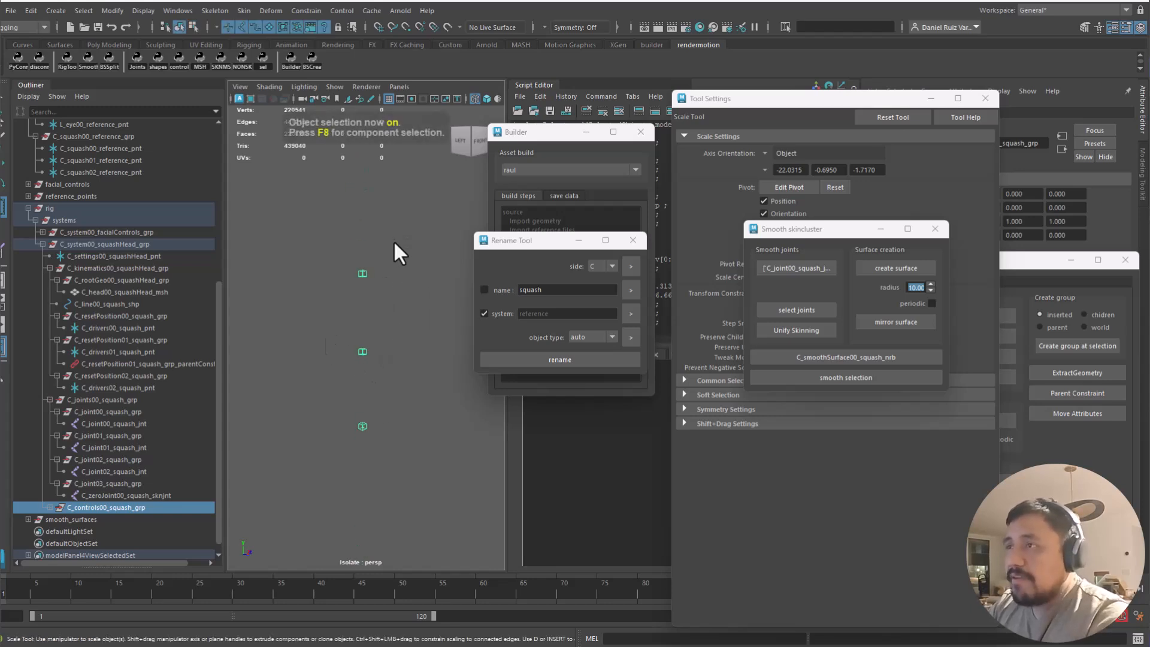
Scale the shape points of all three squash controls outward horizontally so the controls become wider than the head
drag(395, 264, 326, 435)
key(F8)
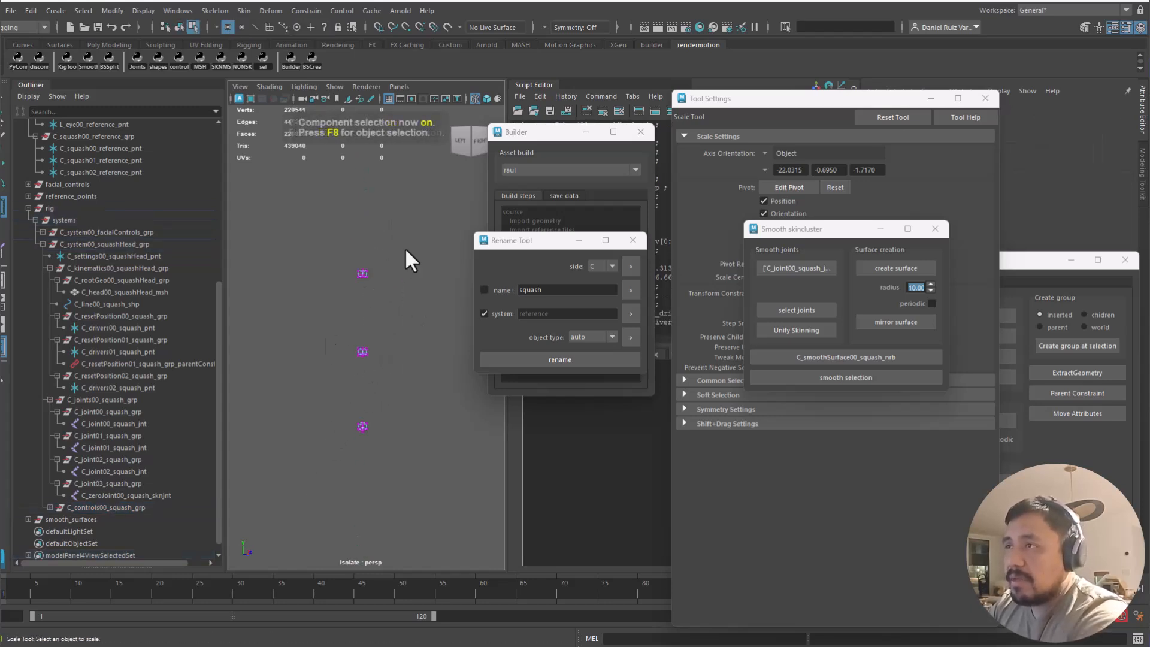
drag(406, 240, 336, 457)
ctrl+drag(363, 217, 477, 13)
ctrl+drag(361, 214, 475, 49)
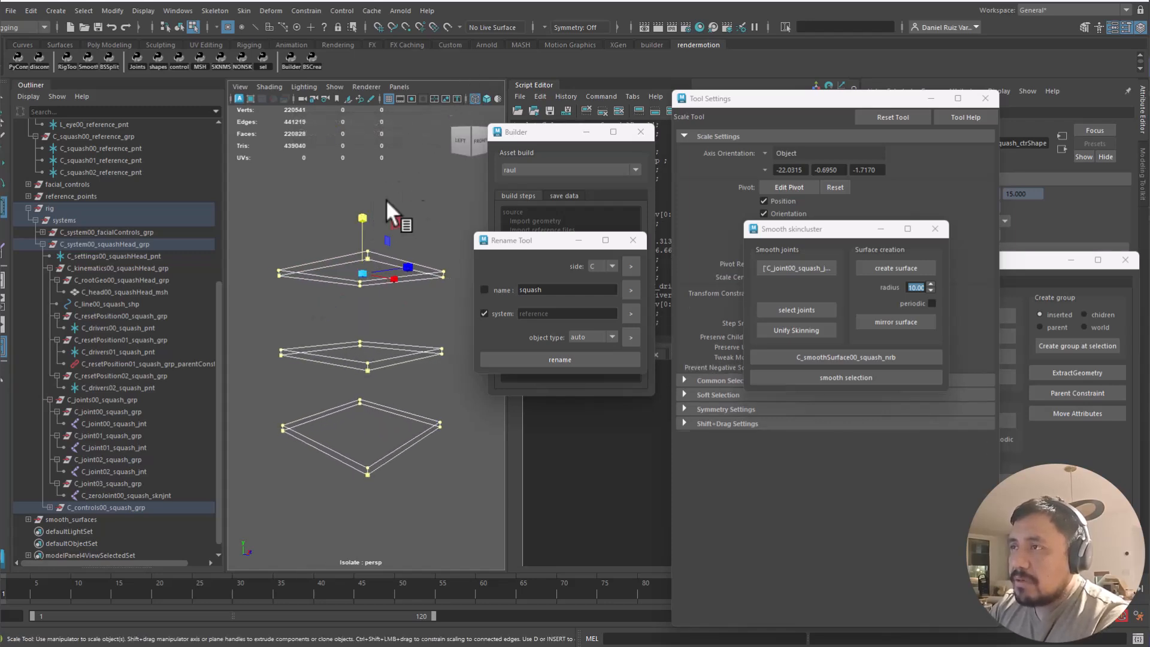
ctrl+drag(362, 217, 361, 460)
End the isolation, return to object selection with shaded display, and isolate C_system00_squashHead_grp
key(ctrl+1)
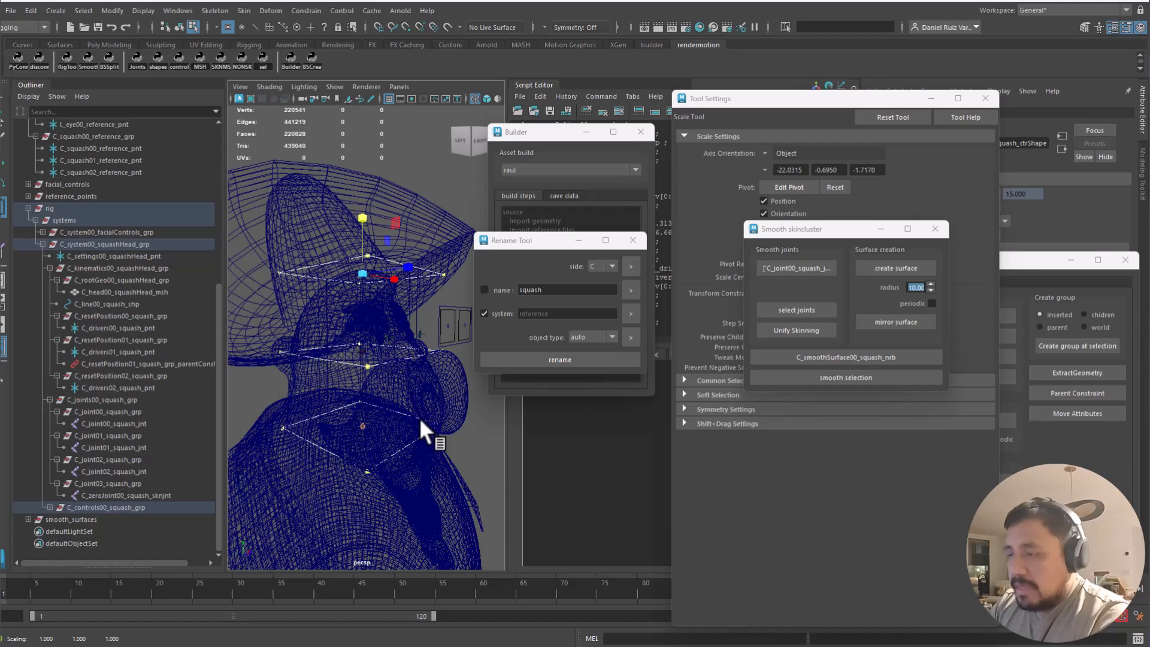
key(F8)
key(5)
mouse_move(411, 367)
alt+mouse_down()
mouse_move(441, 375)
mouse_move(426, 390)
mouse_move(423, 361)
alt+mouse_up()
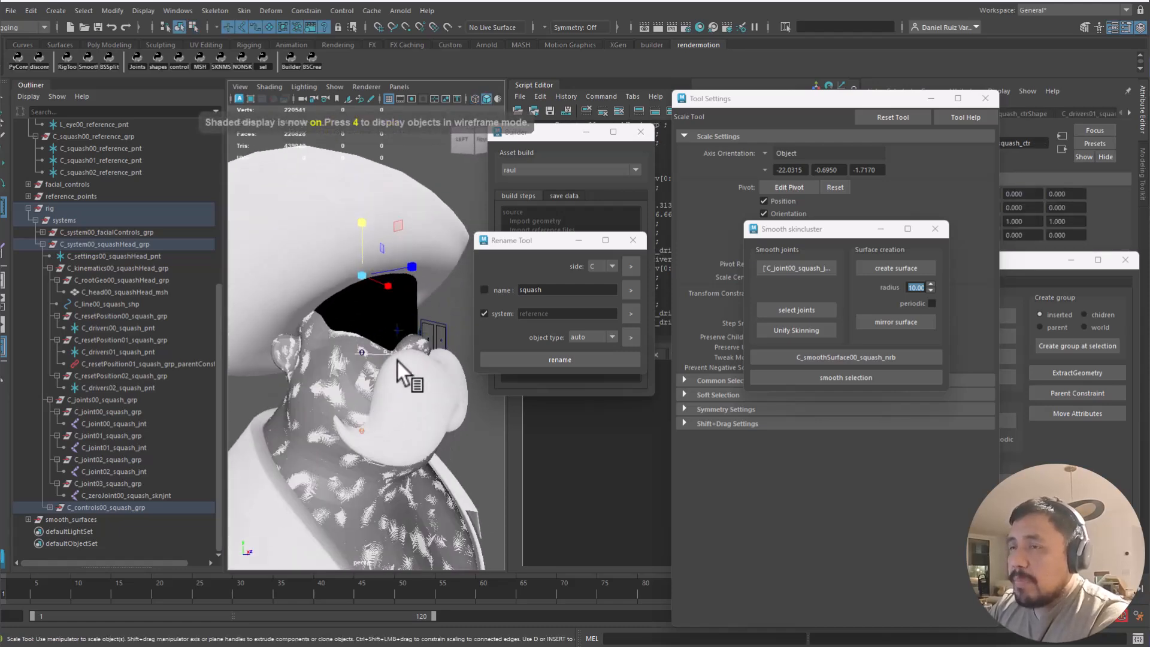
click(239, 329)
key(ctrl+1)
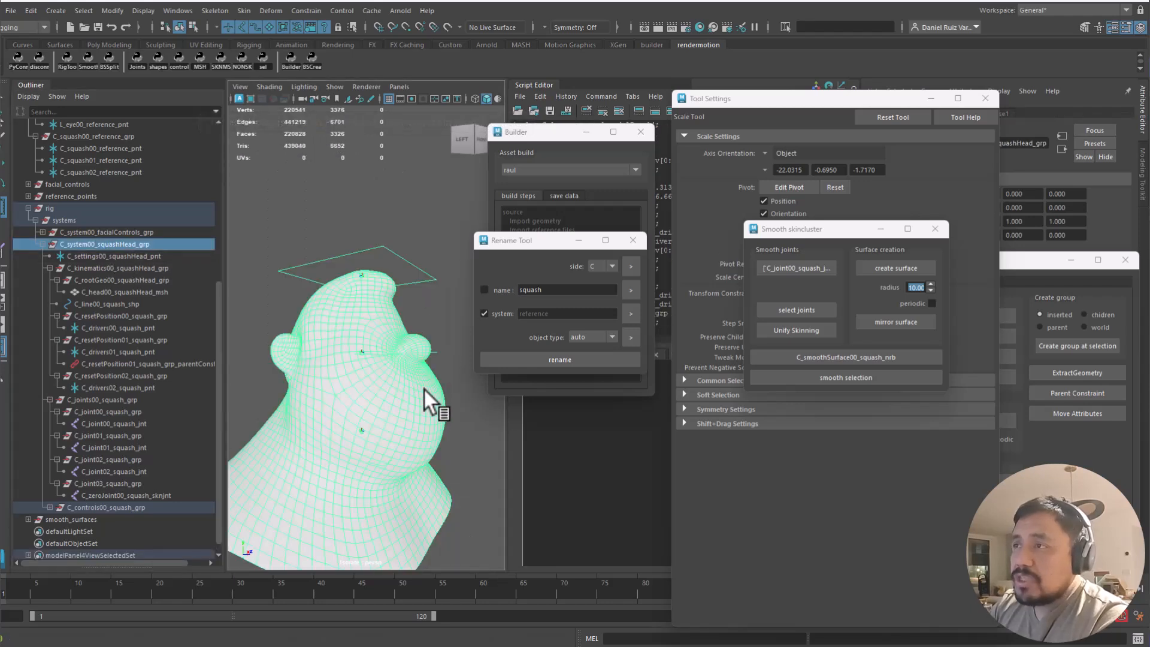
Test the head deformation by moving the top squash control, and undo the moves
click(453, 351)
click(437, 348)
alt+drag(430, 271, 368, 195)
click(416, 268)
key(w)
key(ctrl+z)
alt+drag(409, 260, 395, 287)
key(ctrl+z)
alt+drag(421, 327, 336, 285)
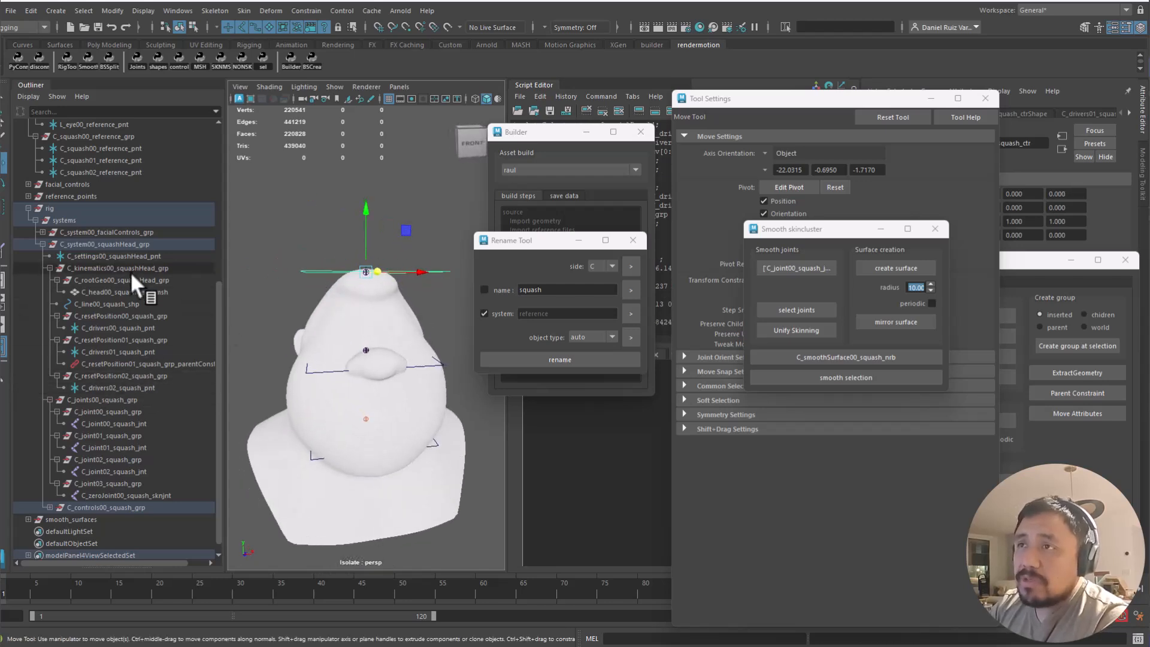
Save the skinning of C_head00_squashHead_msh with the Builder's save data functions
click(322, 308)
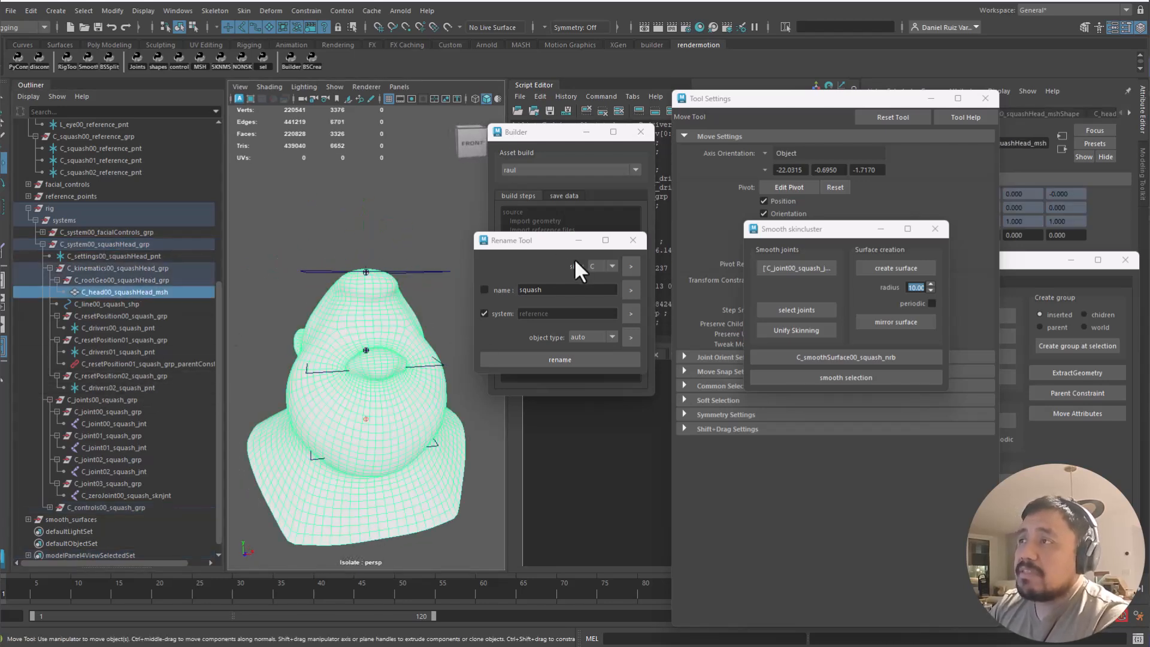
drag(541, 135, 542, 128)
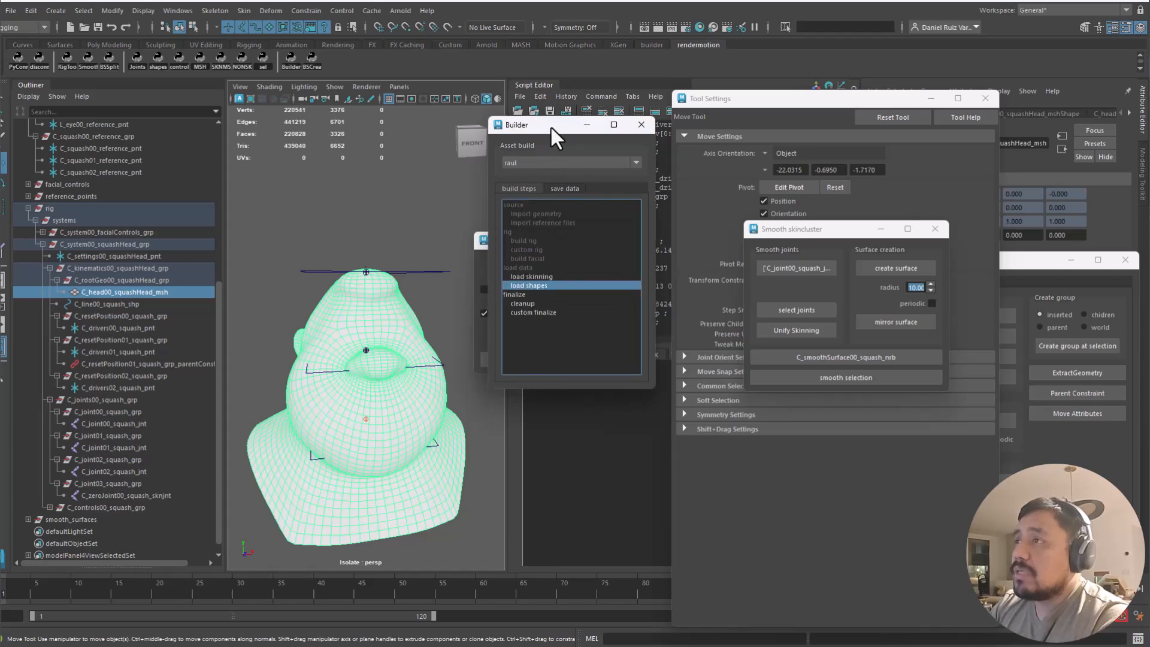
click(566, 189)
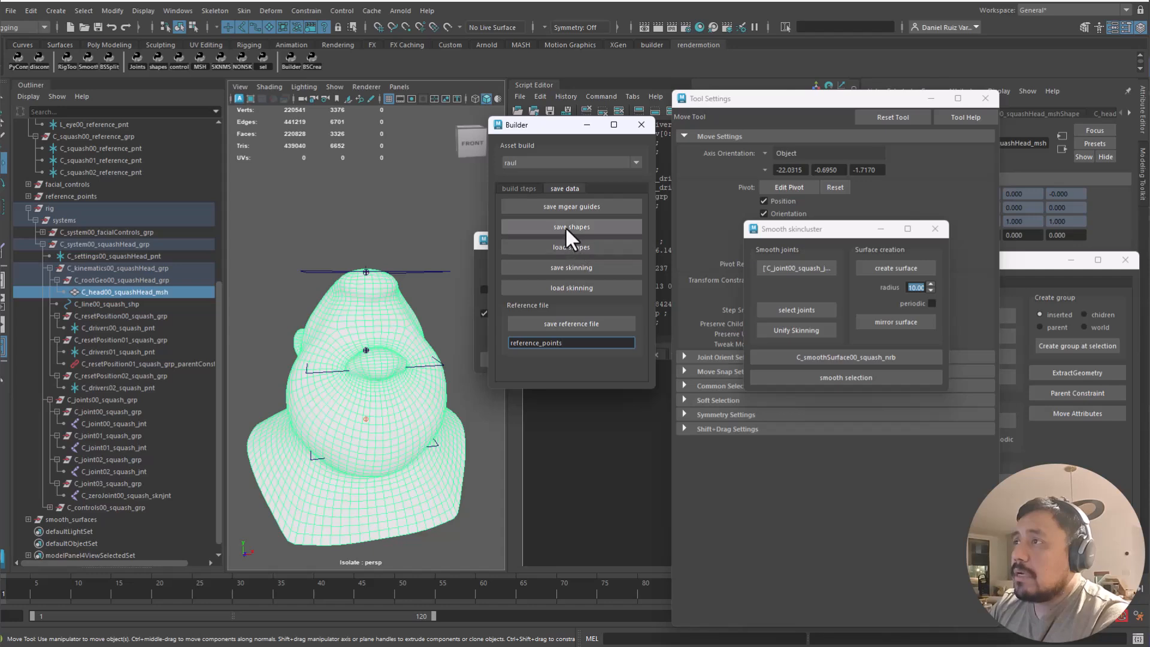
click(421, 322)
click(408, 320)
click(595, 263)
Examine the axis orientation of the top squash control, C_drivers02_squash_ctr, from several angles
click(390, 231)
alt+drag(372, 283, 389, 242)
click(353, 297)
alt+right_drag(390, 243, 362, 250)
click(404, 230)
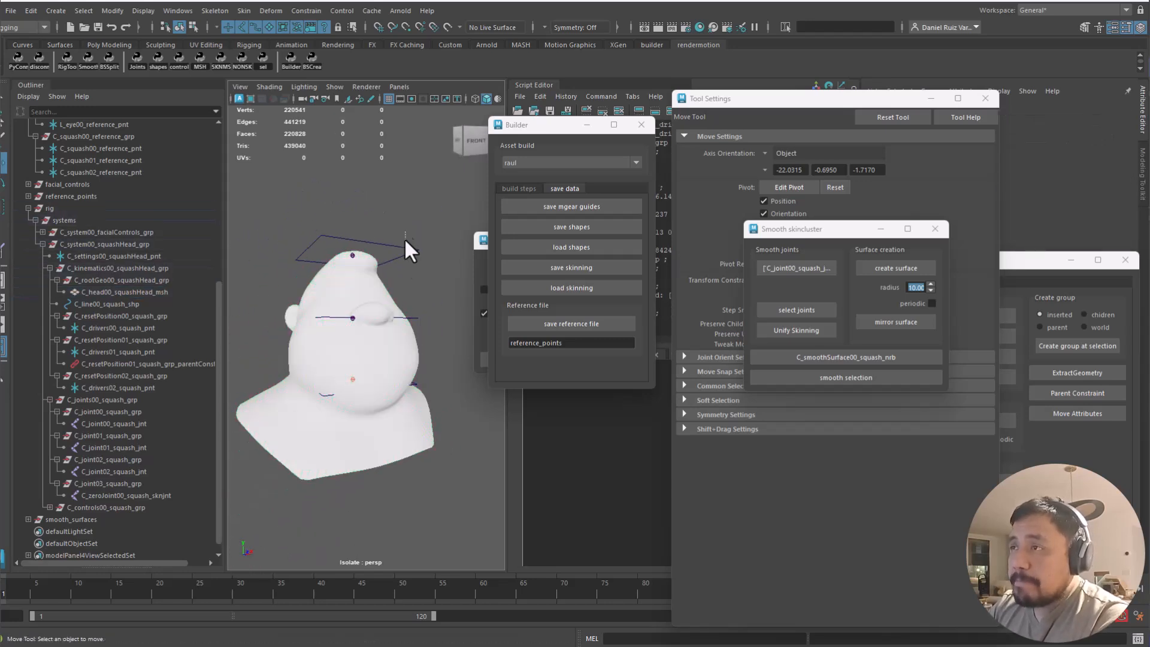
click(410, 250)
alt+drag(425, 345, 441, 366)
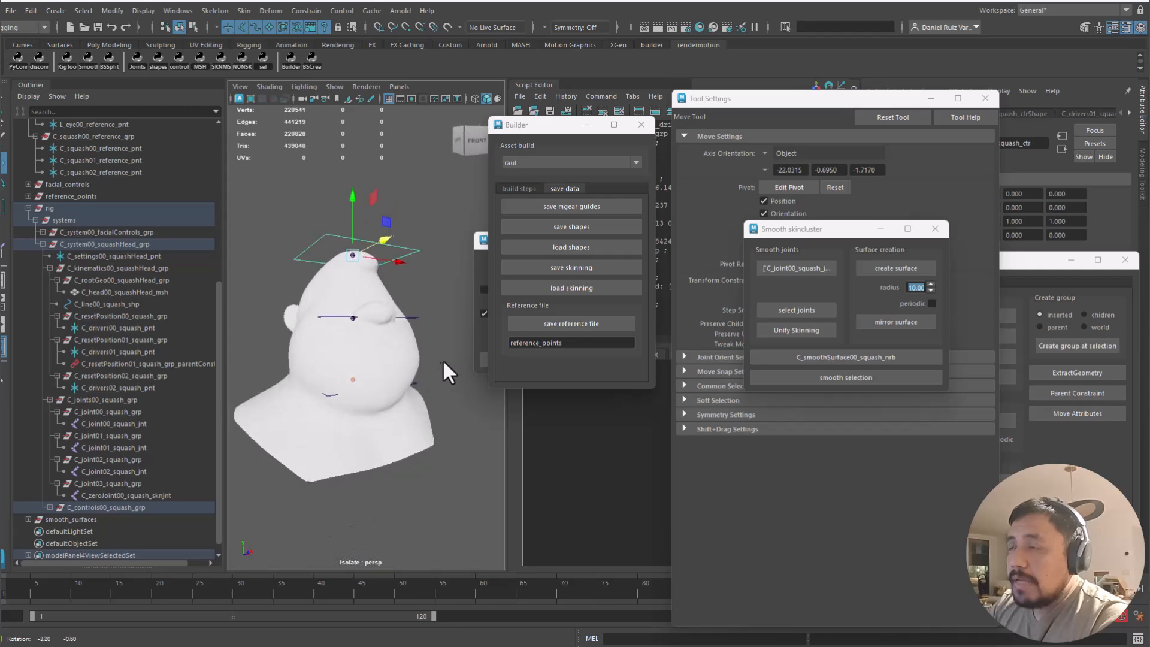
key(w)
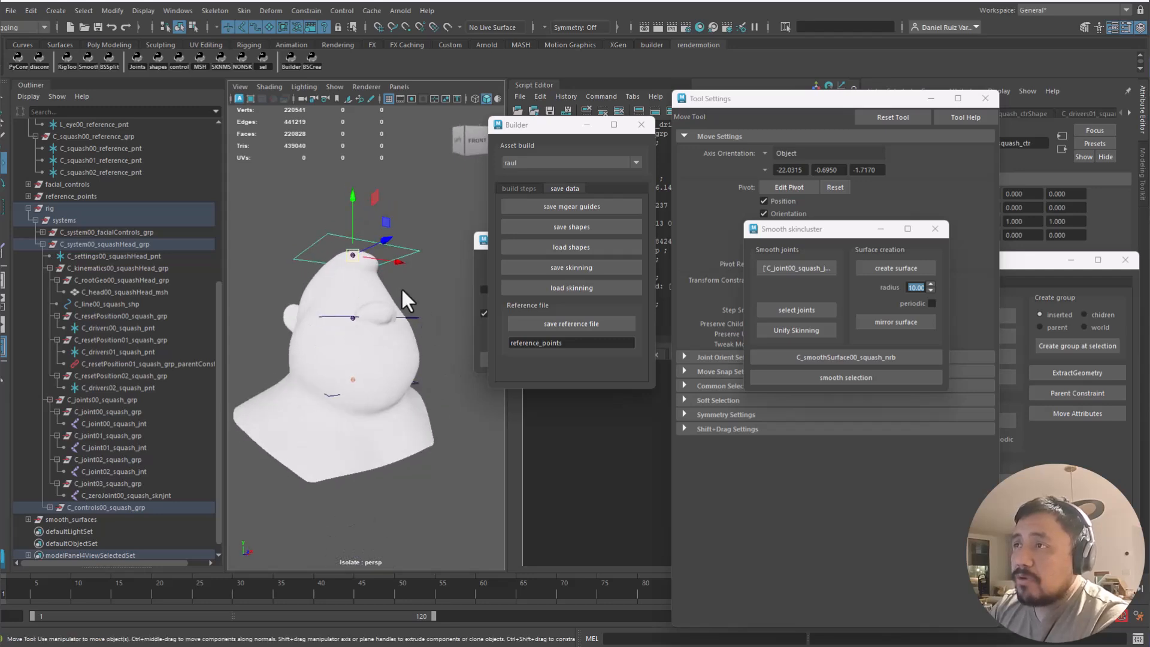
Delete C_system00_squashHead_grp and isolate the three squash reference points in the viewport
click(99, 243)
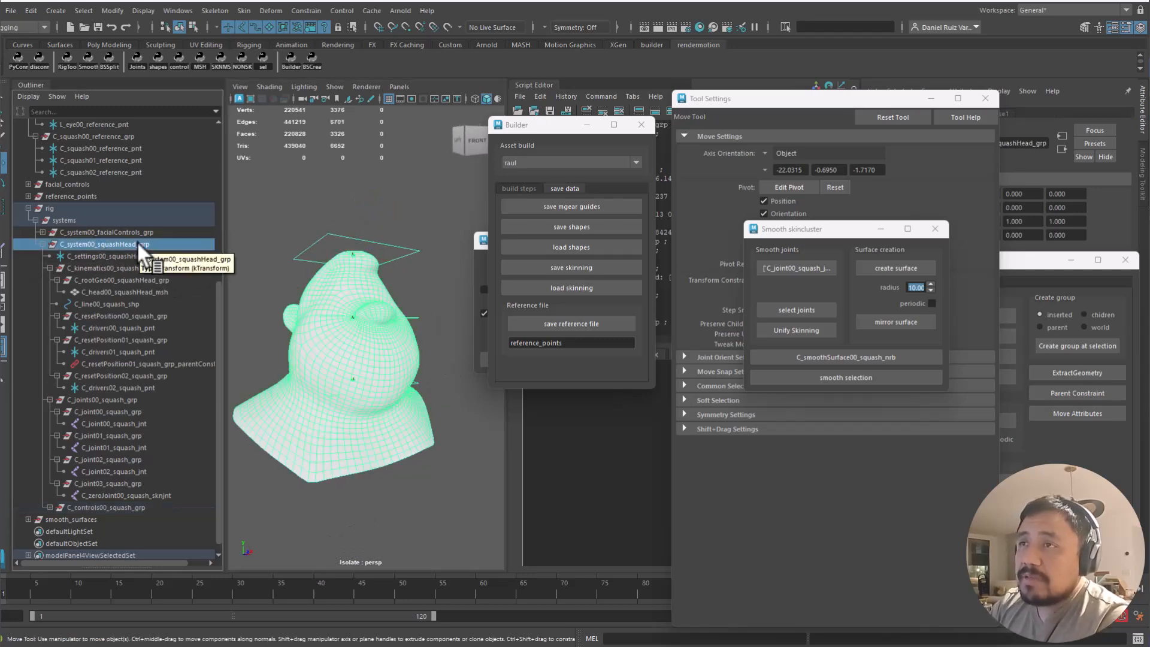
key(Delete)
click(100, 399)
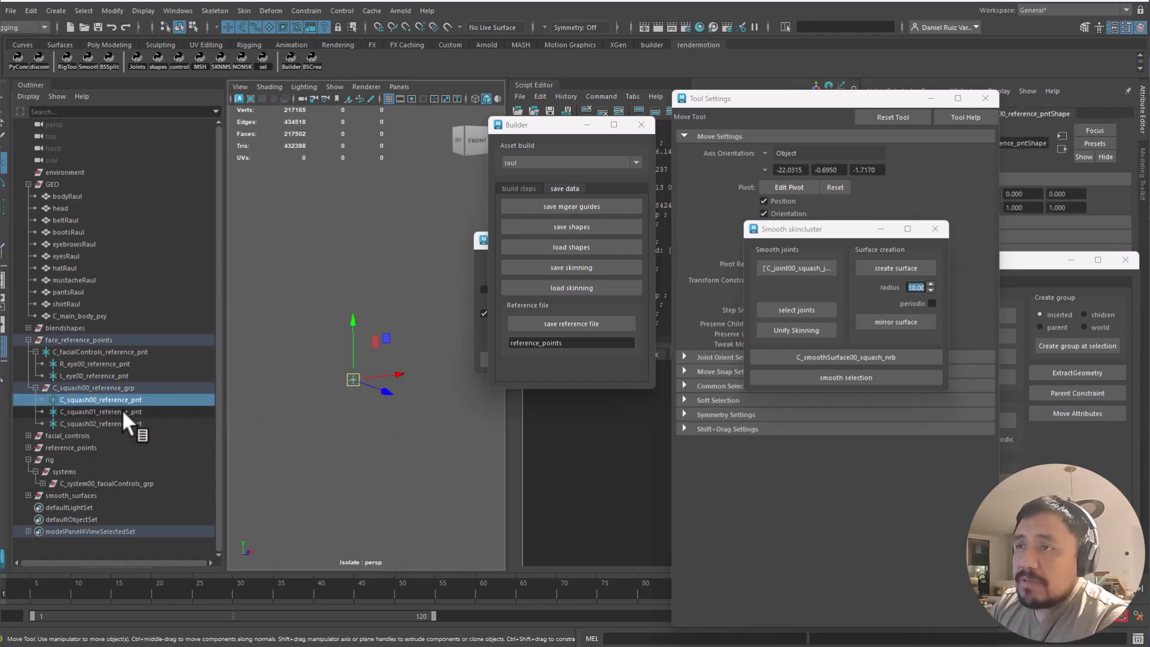
shift+click(114, 423)
key(ctrl+1)
Try to rotate C_squash00_reference_pnt by about 89 degrees around its Z axis
click(393, 291)
drag(370, 370, 356, 408)
key(e)
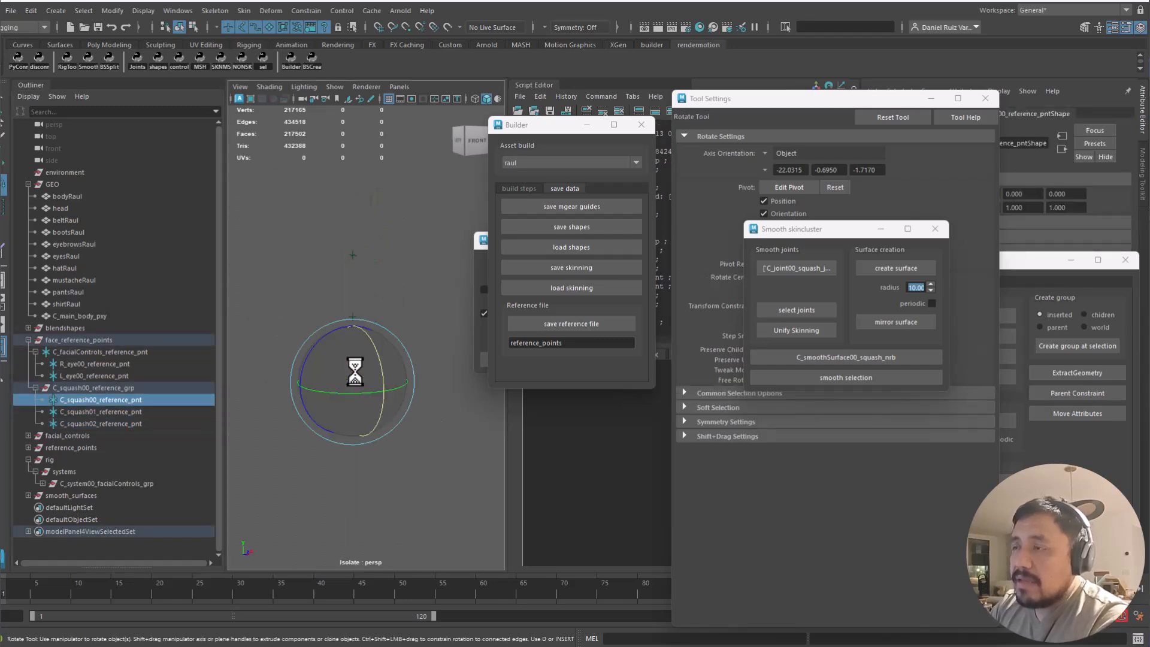
drag(324, 341, 289, 425)
Move the Builder and Tool Settings windows off the Channel Box and undo the reference point's rotation
drag(566, 126, 906, 293)
drag(754, 88, 1119, 179)
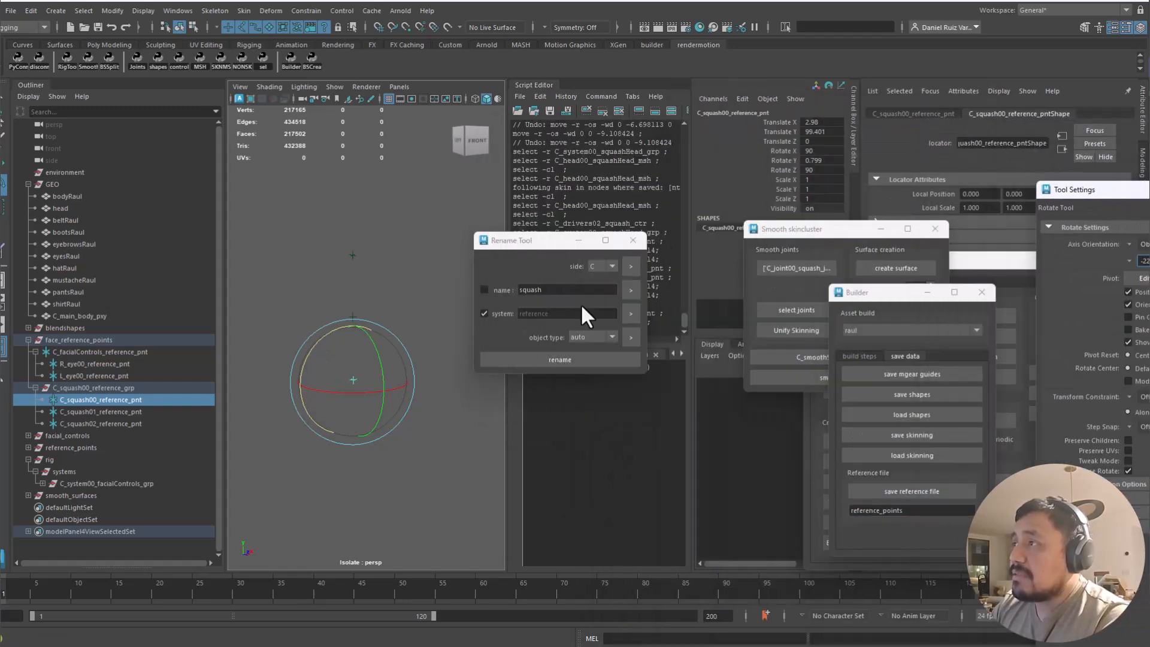
key(ctrl+z)
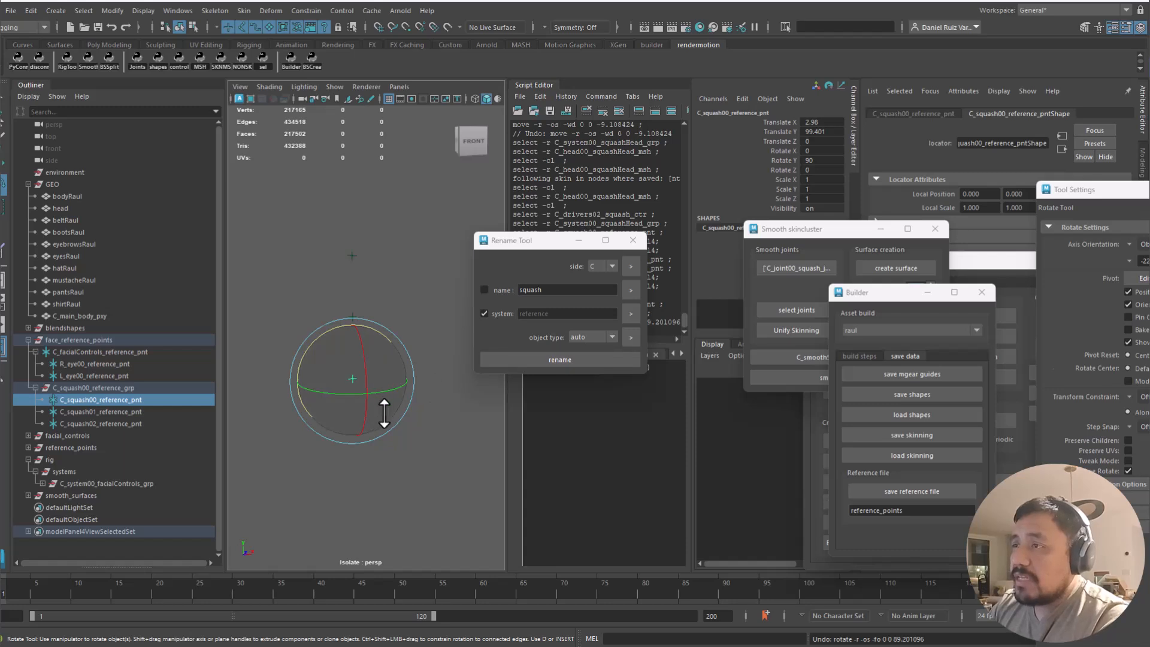
Open the RM Maya Rig Tools window and move it clear of the viewport
key(w)
drag(386, 306, 269, 434)
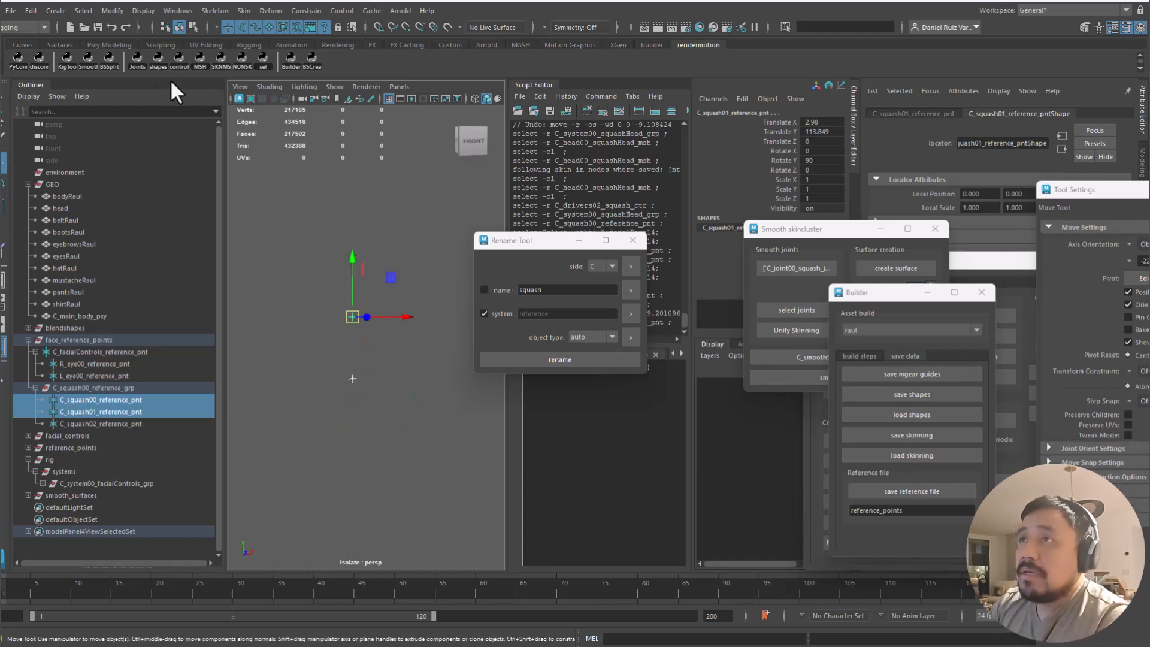
click(68, 67)
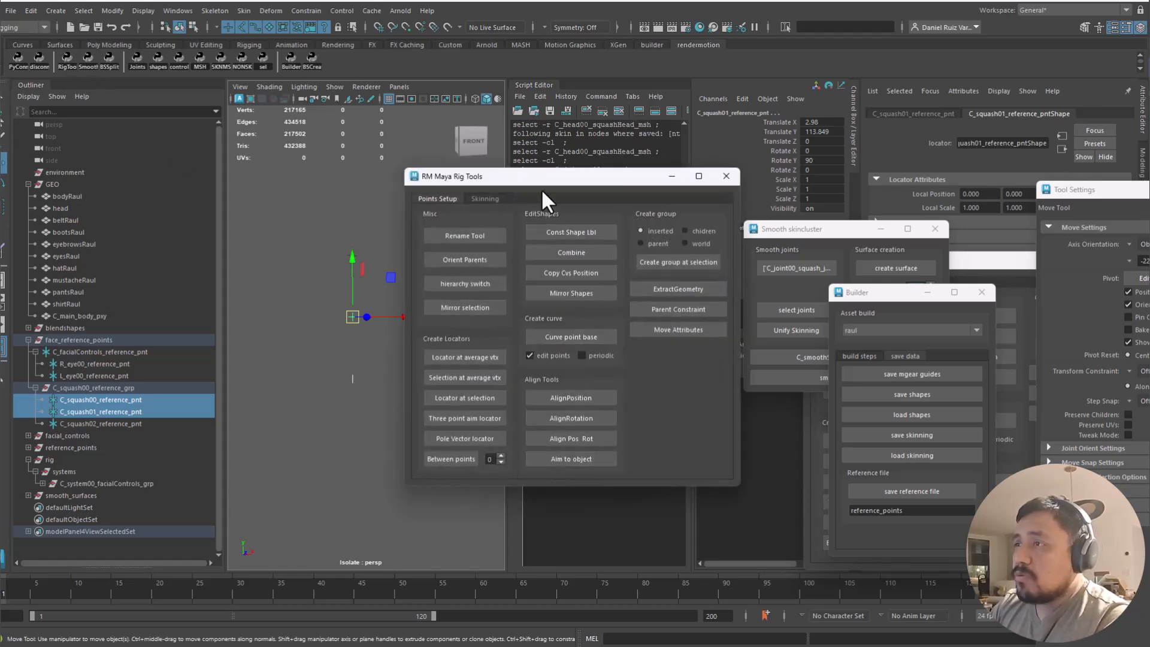
drag(526, 175, 765, 195)
Duplicate C_squash00_reference_pnt and move the copy about 16.9 units along its Z axis
alt+drag(352, 416, 405, 426)
drag(382, 354, 328, 419)
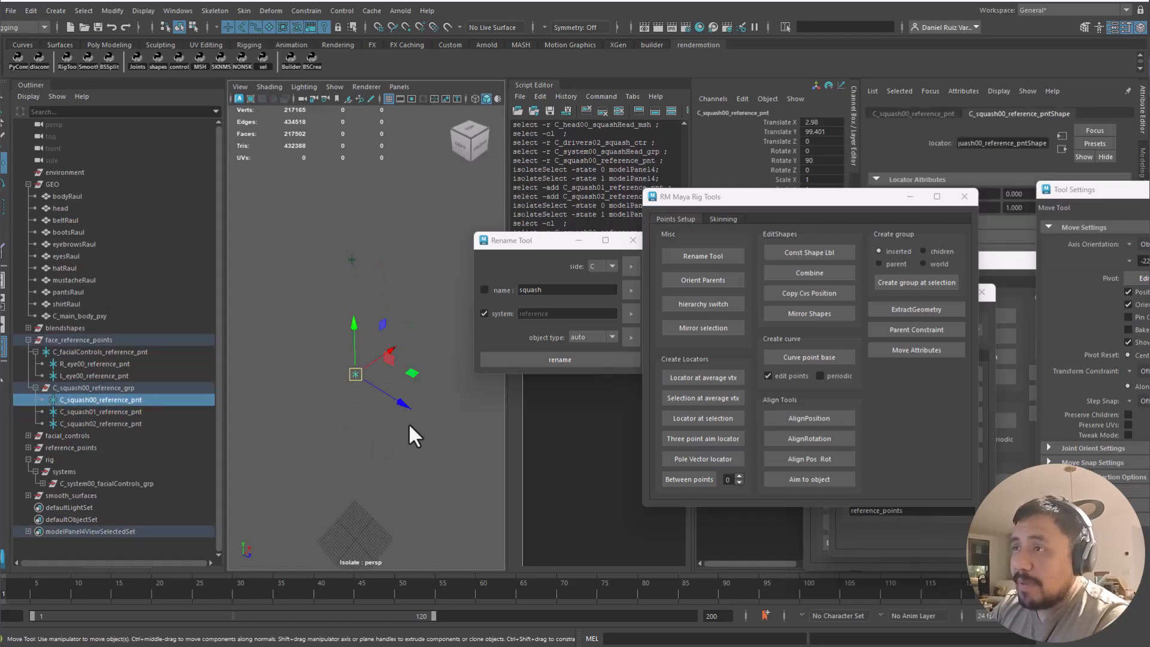
key(ctrl+d)
drag(403, 404, 463, 439)
alt+drag(350, 436, 389, 418)
Aim C_squash00_reference_pnt at C_squash01_reference_pnt, using the duplicated locator as the third point
click(361, 381)
key(q)
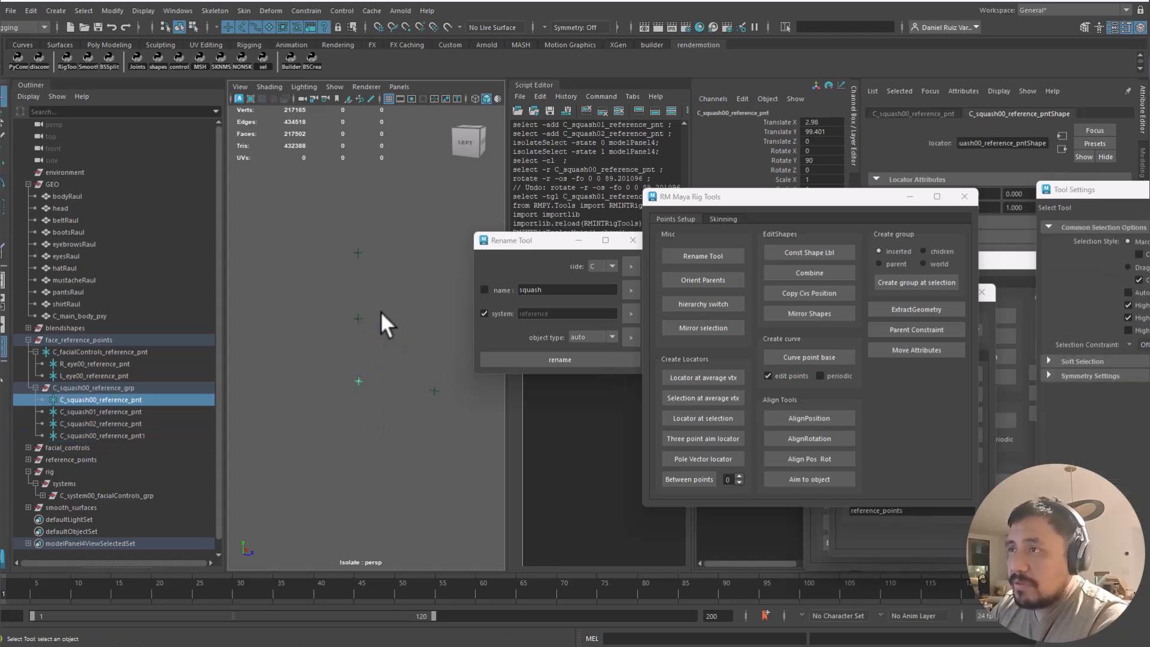
shift+drag(380, 313, 343, 336)
shift+drag(411, 380, 454, 414)
click(814, 481)
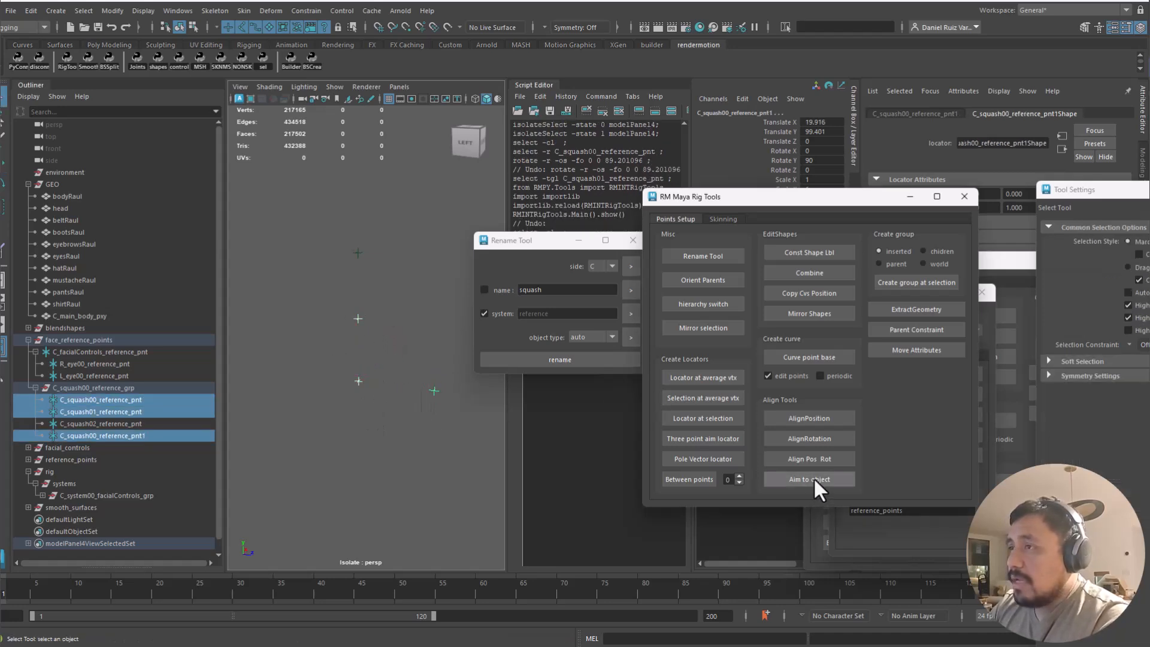
Aim C_squash01_reference_pnt at C_squash02_reference_pnt, using the duplicated locator as the third point
click(375, 383)
click(359, 319)
shift+click(358, 254)
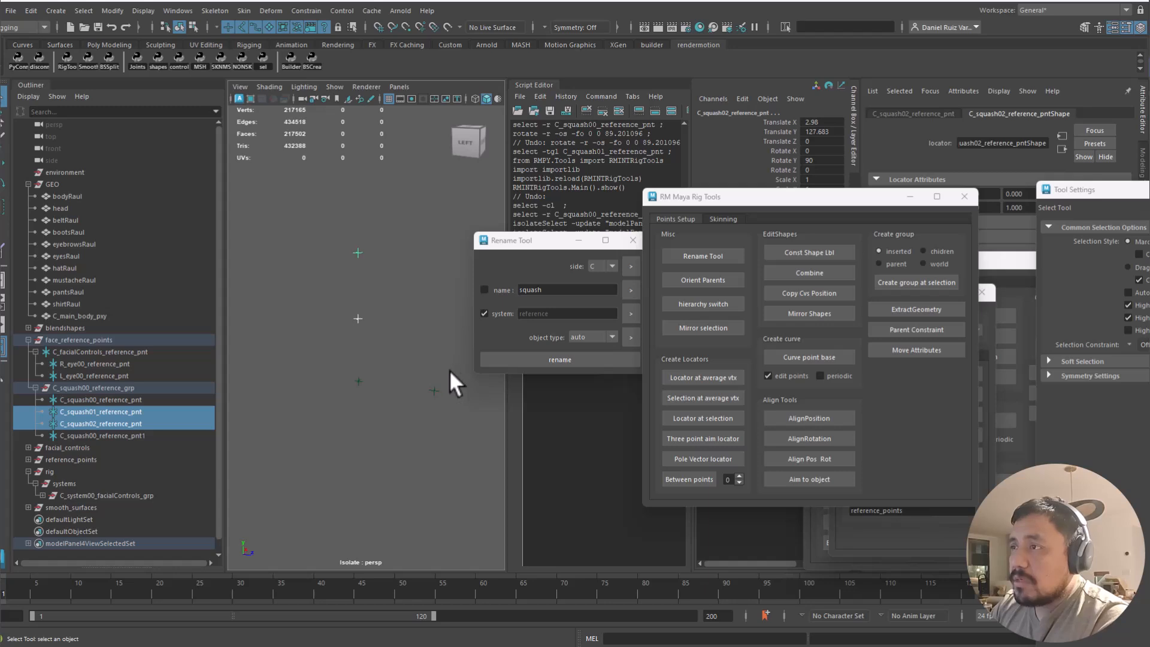
shift+drag(447, 372, 422, 407)
click(804, 477)
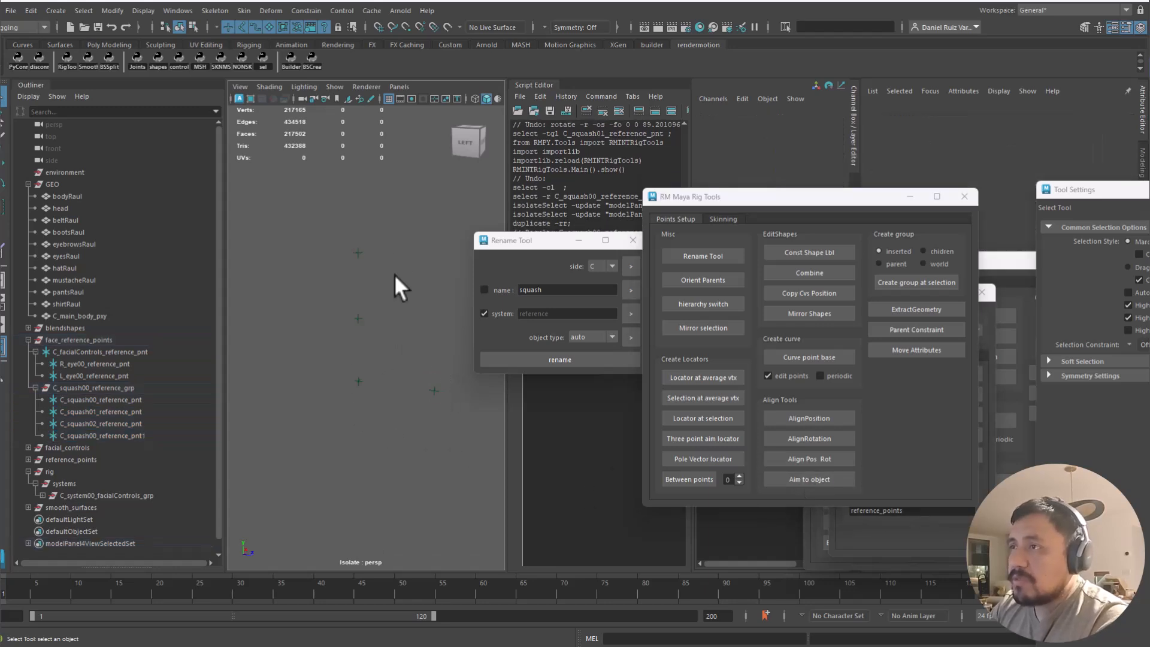
Align the rotation of C_squash02_reference_pnt with C_squash01_reference_pnt
shift+click(359, 319)
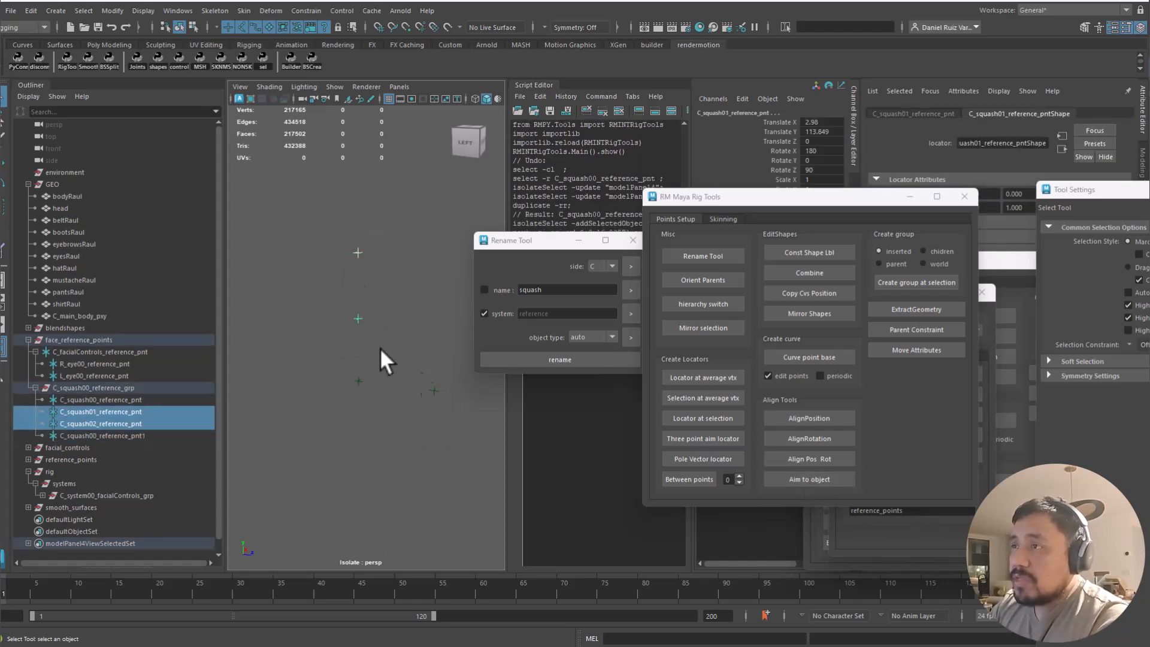
click(809, 438)
Check the axes of C_squash00_reference_pnt and delete the duplicated locator C_squash00_reference_pnt1
click(380, 380)
click(359, 381)
key(w)
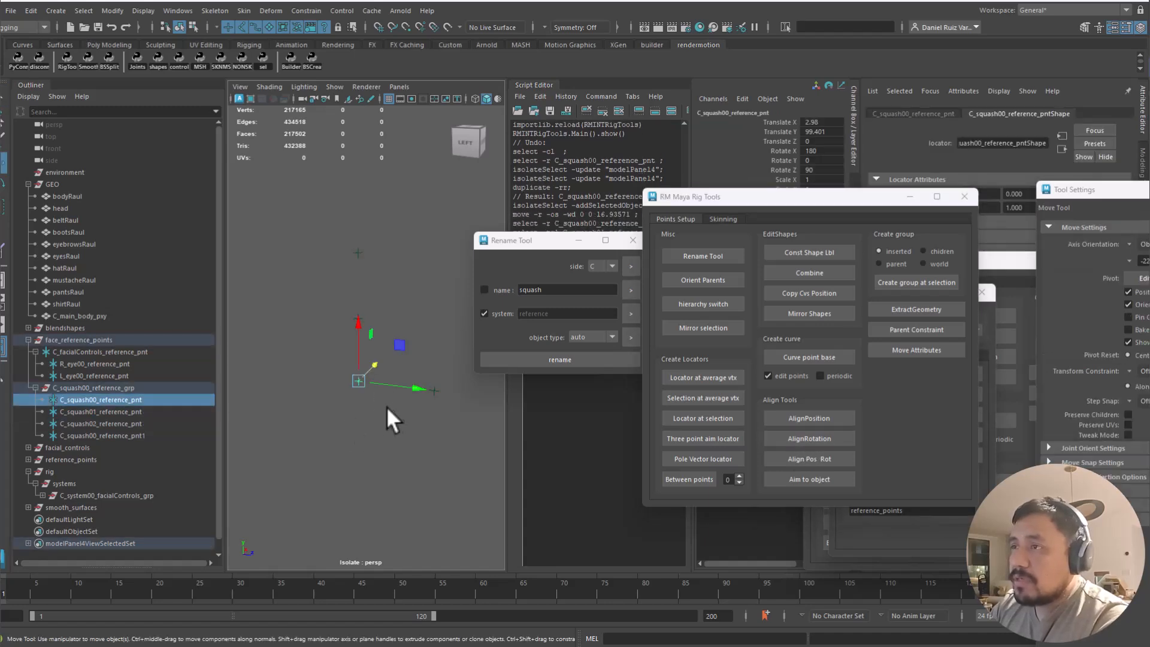
drag(427, 375, 340, 403)
key(Delete)
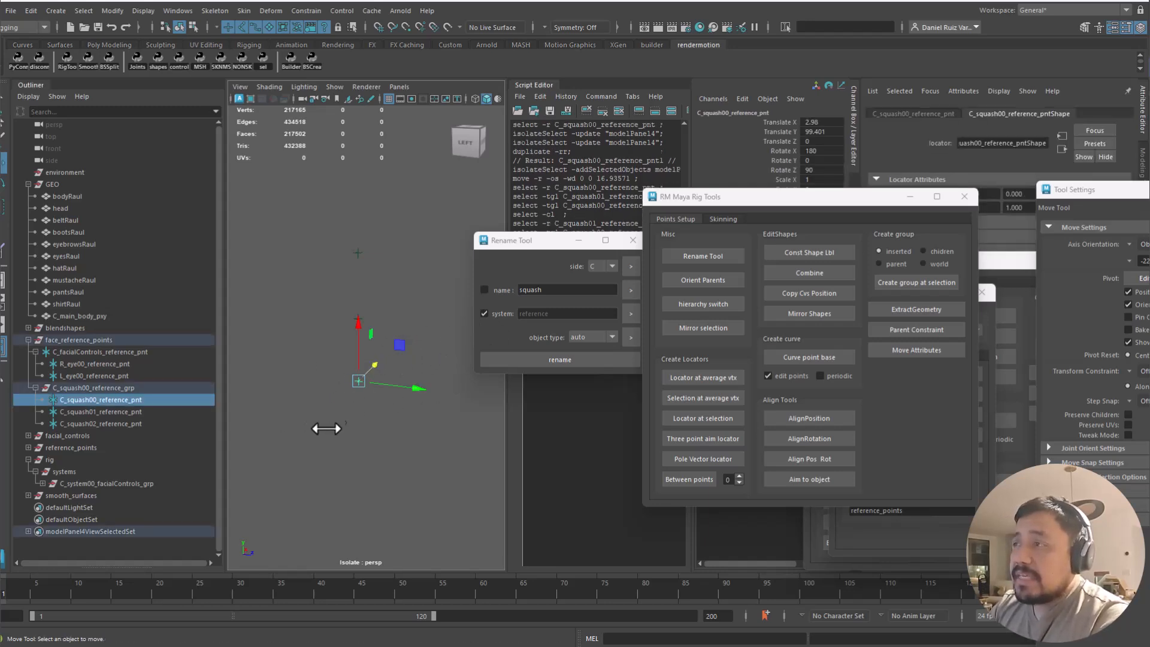
Save the face_reference_points group as raul's reference file named face_reference_points in the Builder
click(81, 339)
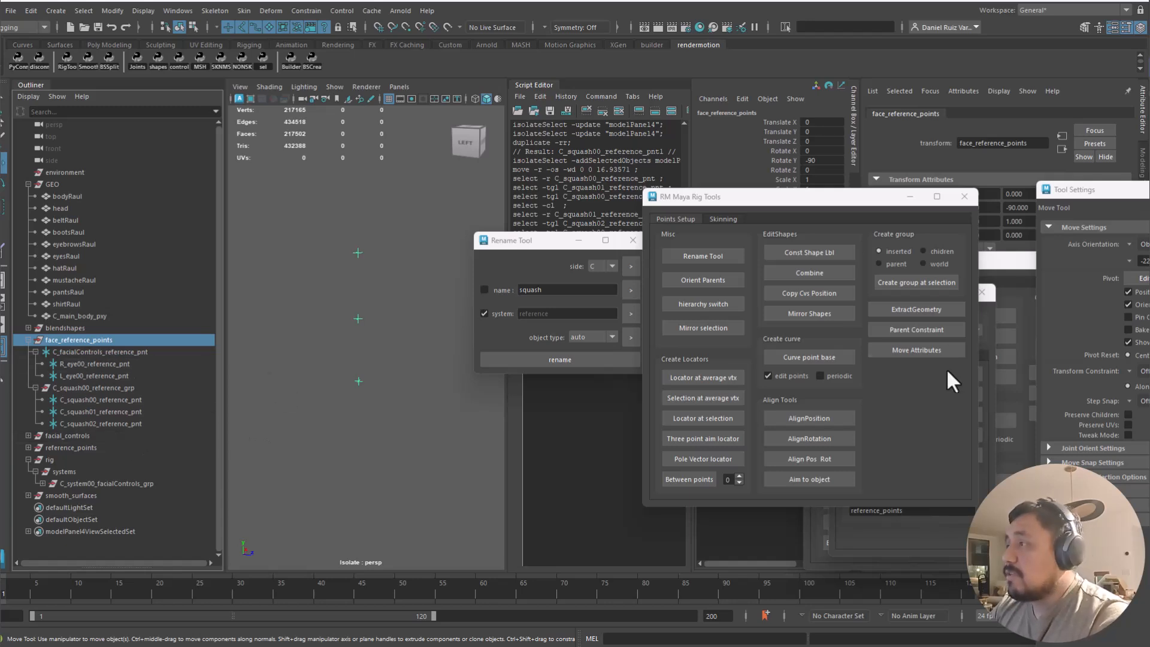
drag(783, 201, 682, 386)
drag(871, 294, 730, 129)
drag(771, 344, 694, 352)
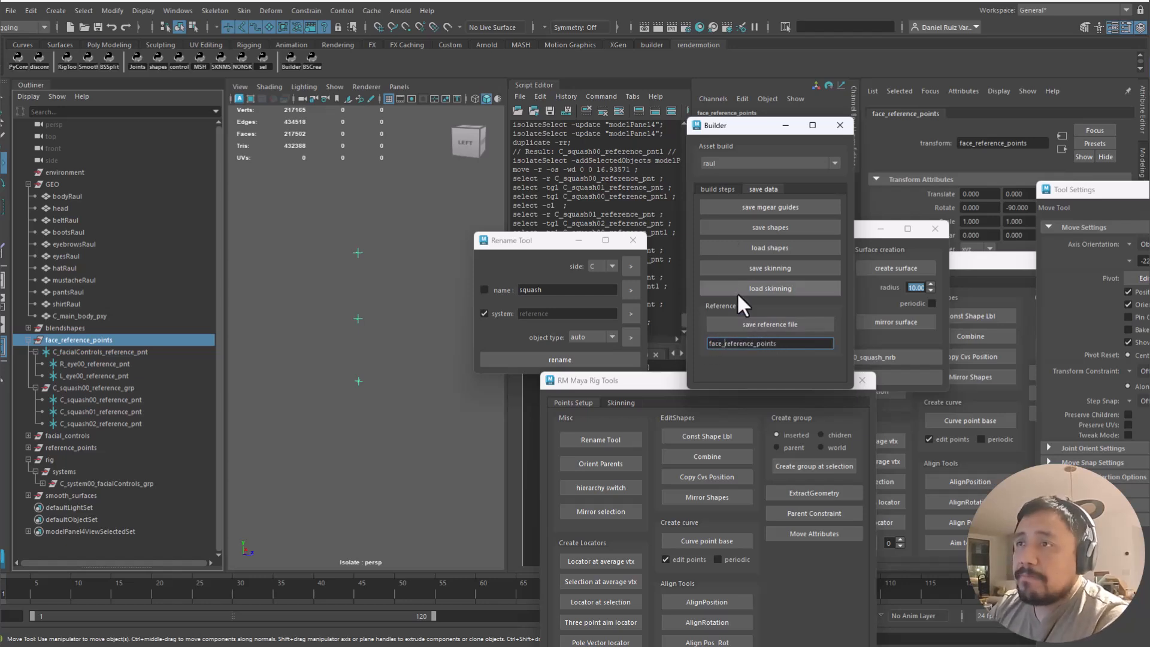
click(746, 324)
click(537, 334)
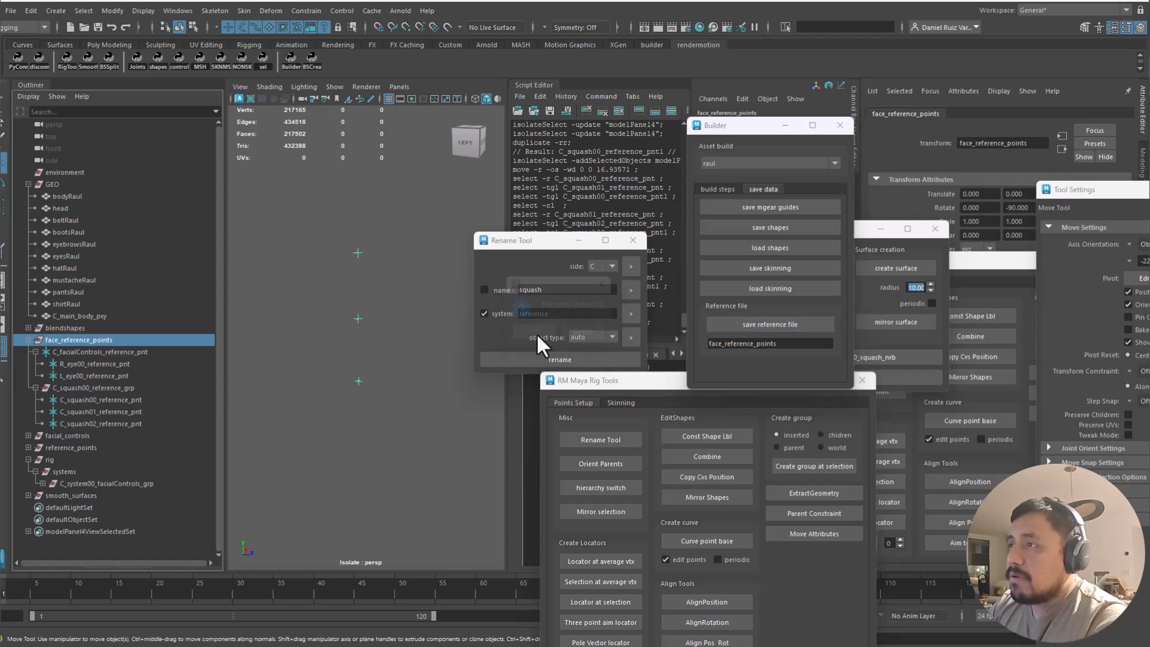
Check the axis orientation of C_squash00_reference_pnt and C_squash01_reference_pnt
click(415, 342)
drag(385, 345, 327, 426)
shift+drag(330, 341, 389, 287)
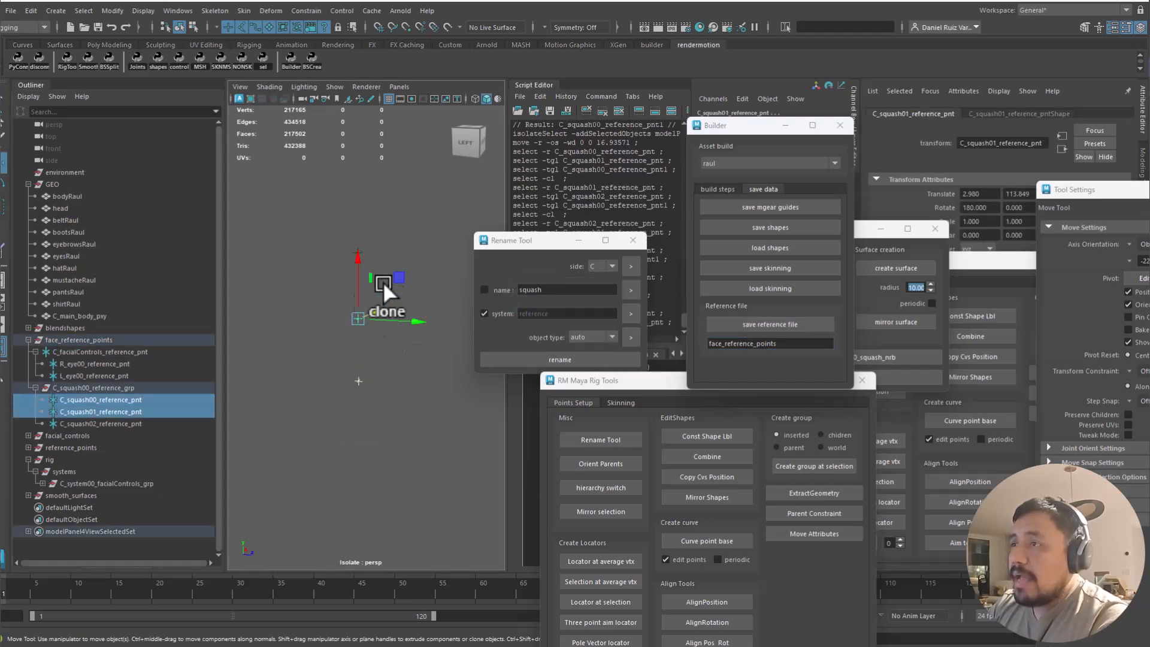
key(ctrl+1)
key(ctrl+1)
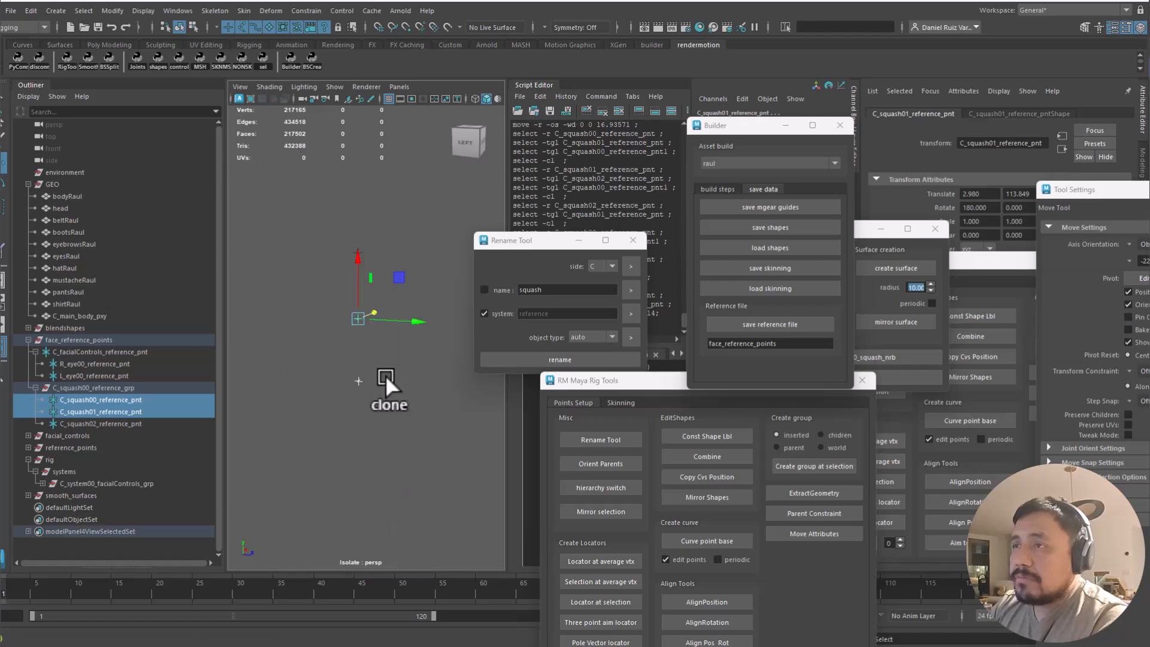
click(360, 476)
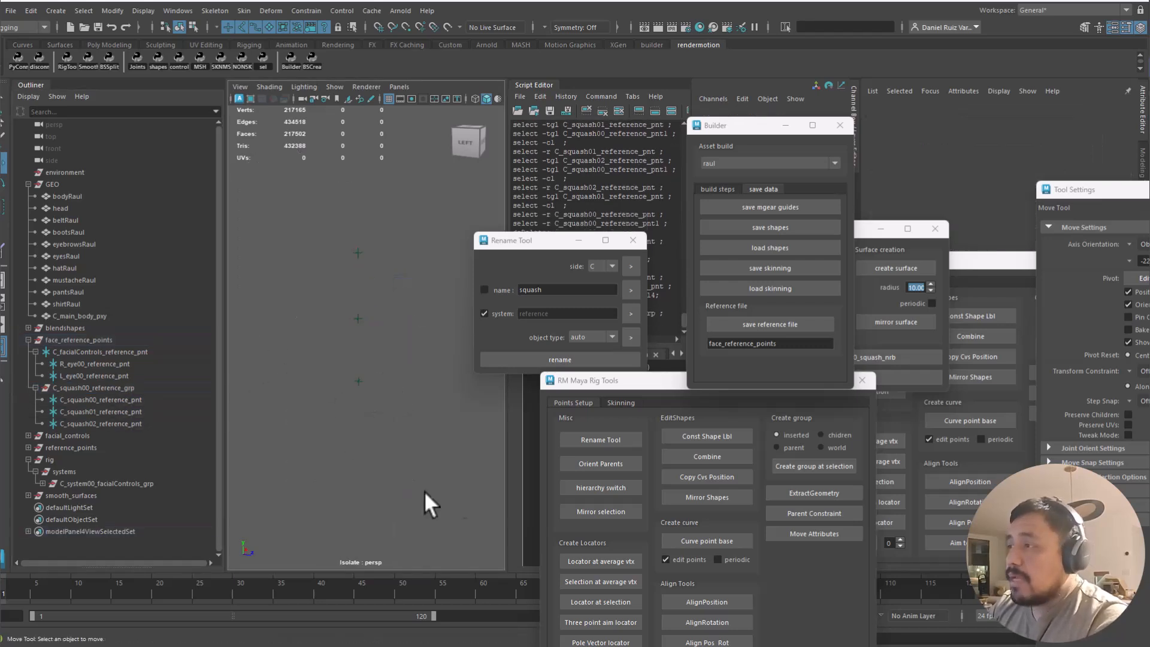
Switch to PyCharm, remove the blank line above the head_squash_rig creation in layers.py, and run the script
drag(663, 386, 659, 296)
key(alt+Tab)
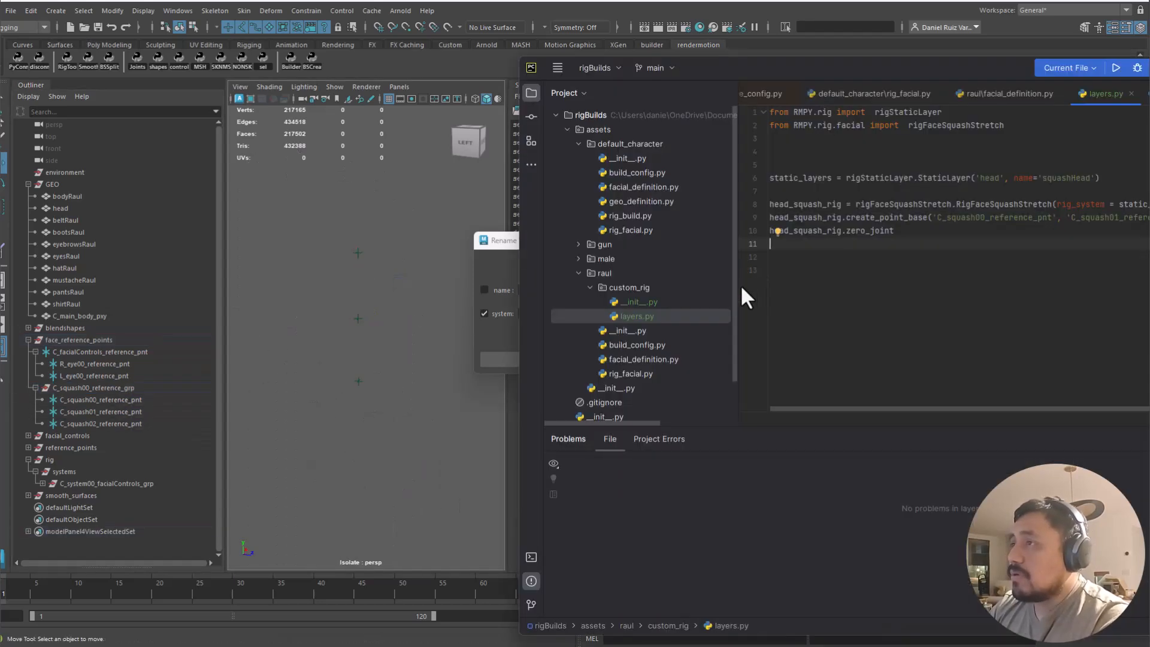
drag(865, 191, 848, 199)
key(Up)
key(BackSpace)
key(Up)
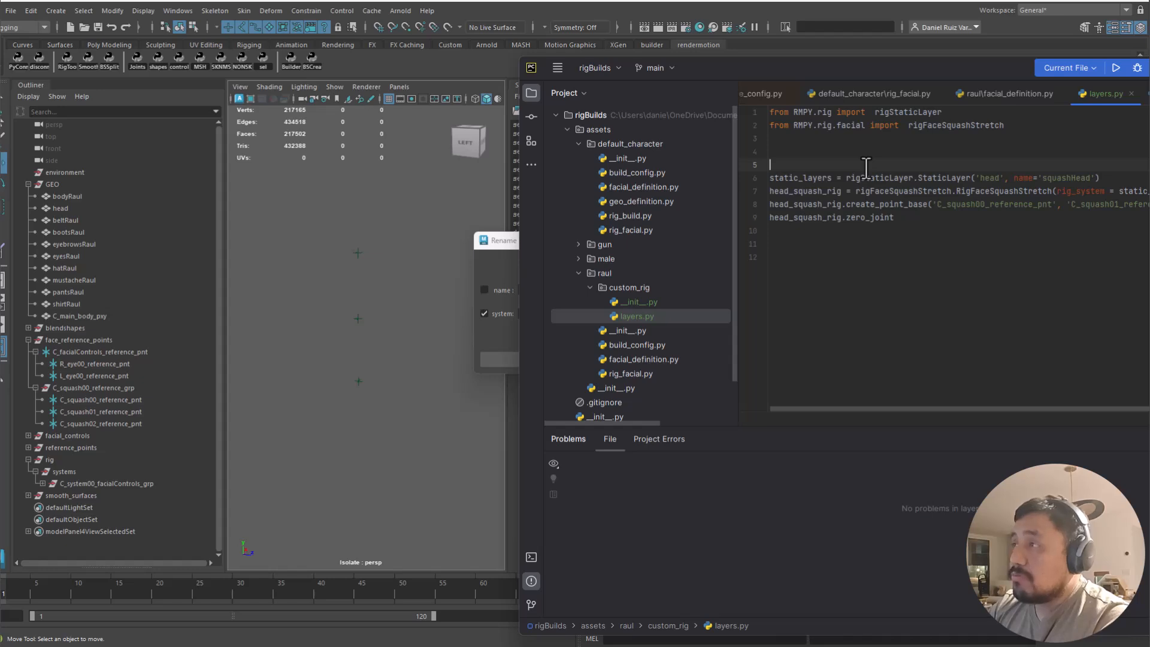
Isolate C_system00_squashHead_grp and load the saved skinning onto C_head00_squashHead_msh
click(81, 495)
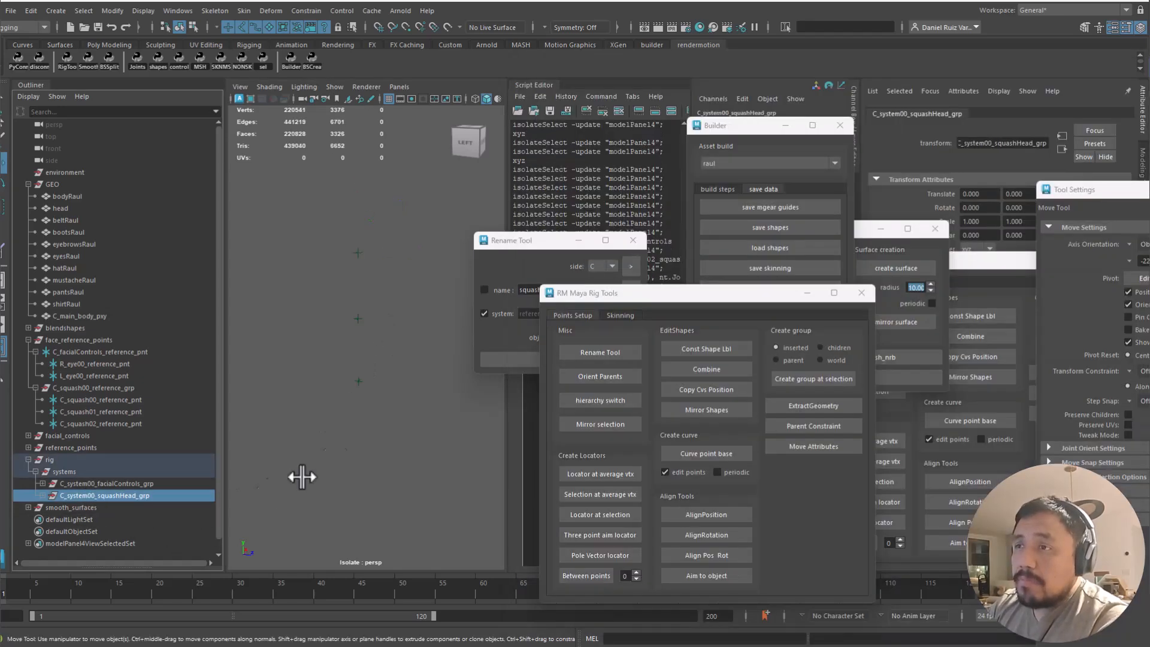
click(398, 265)
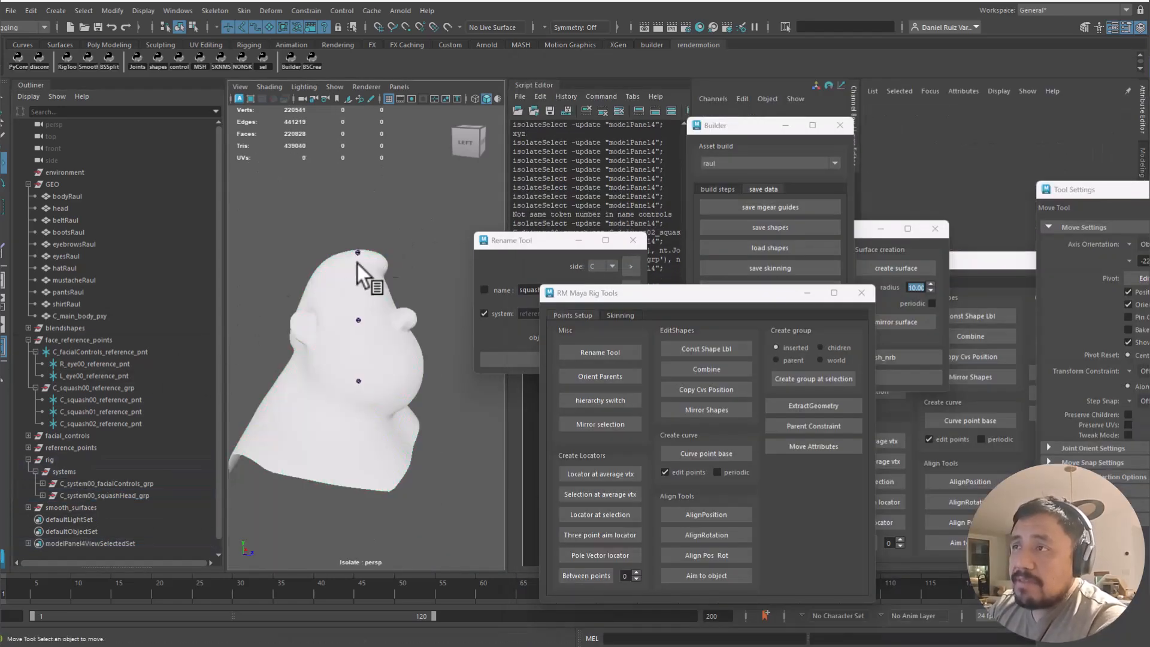
click(410, 338)
click(741, 128)
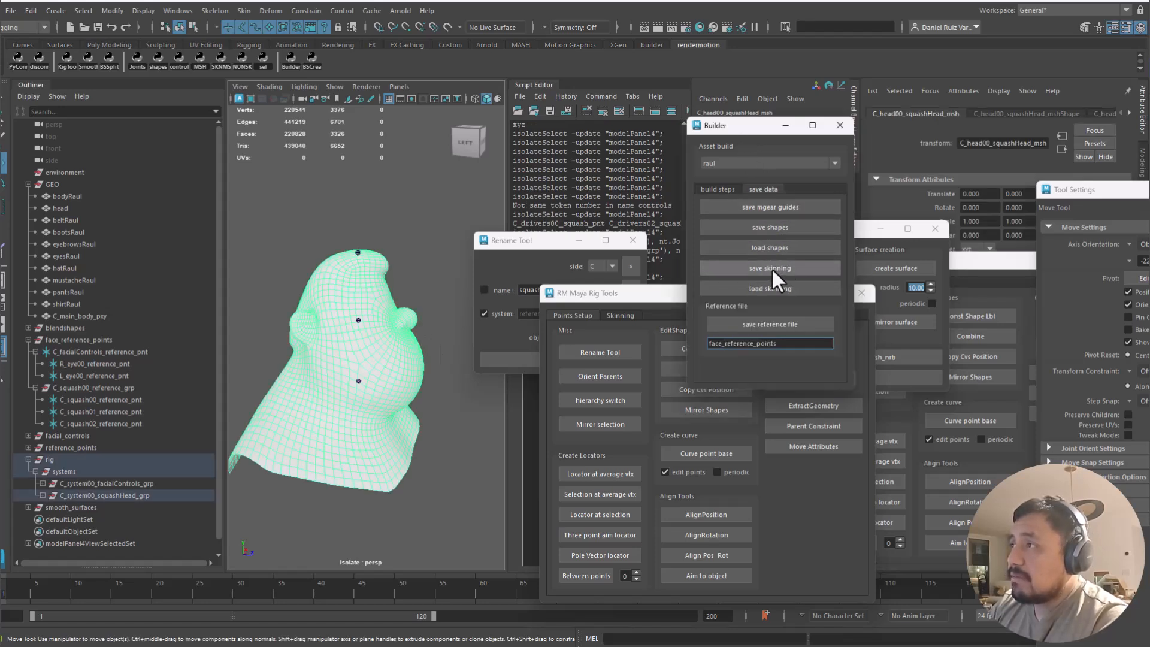
click(774, 288)
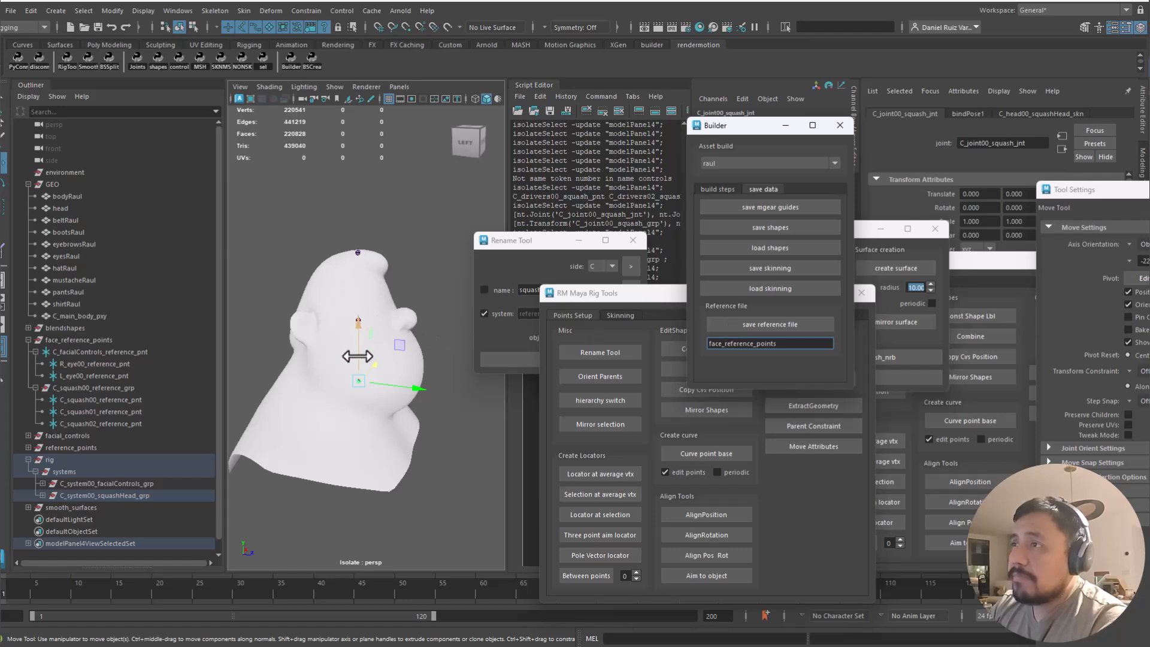
Isolate C_controls00_squash_grp together with C_head00_squashHead_msh
alt+drag(354, 354, 305, 355)
click(388, 218)
alt+right_drag(313, 219, 393, 401)
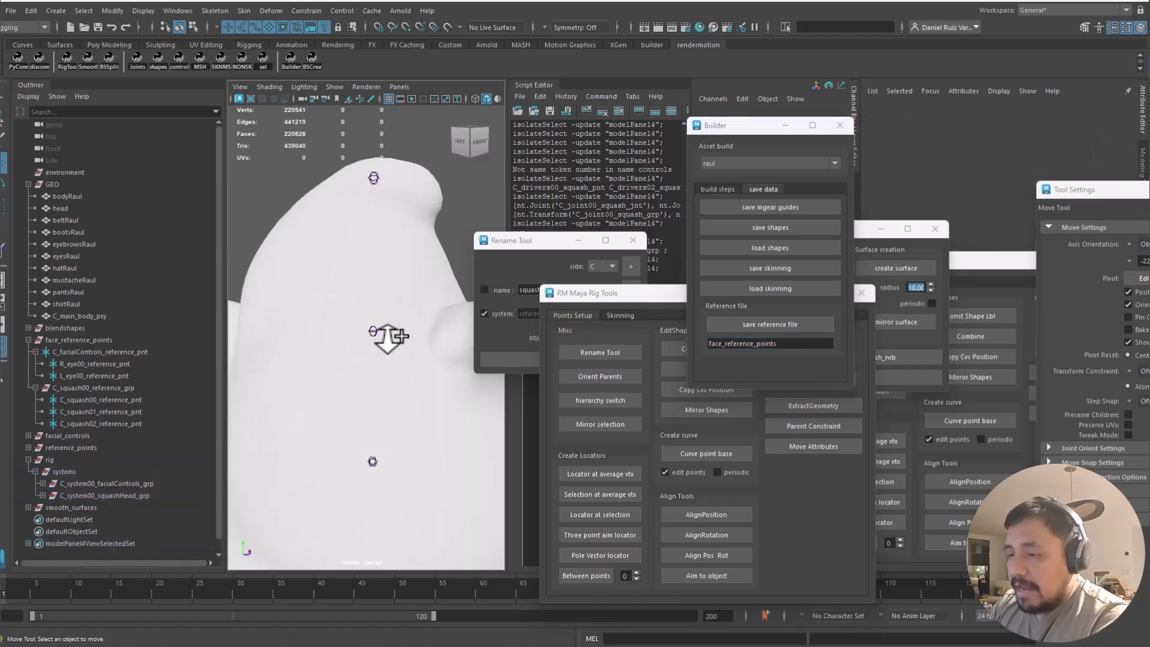
click(95, 486)
click(42, 495)
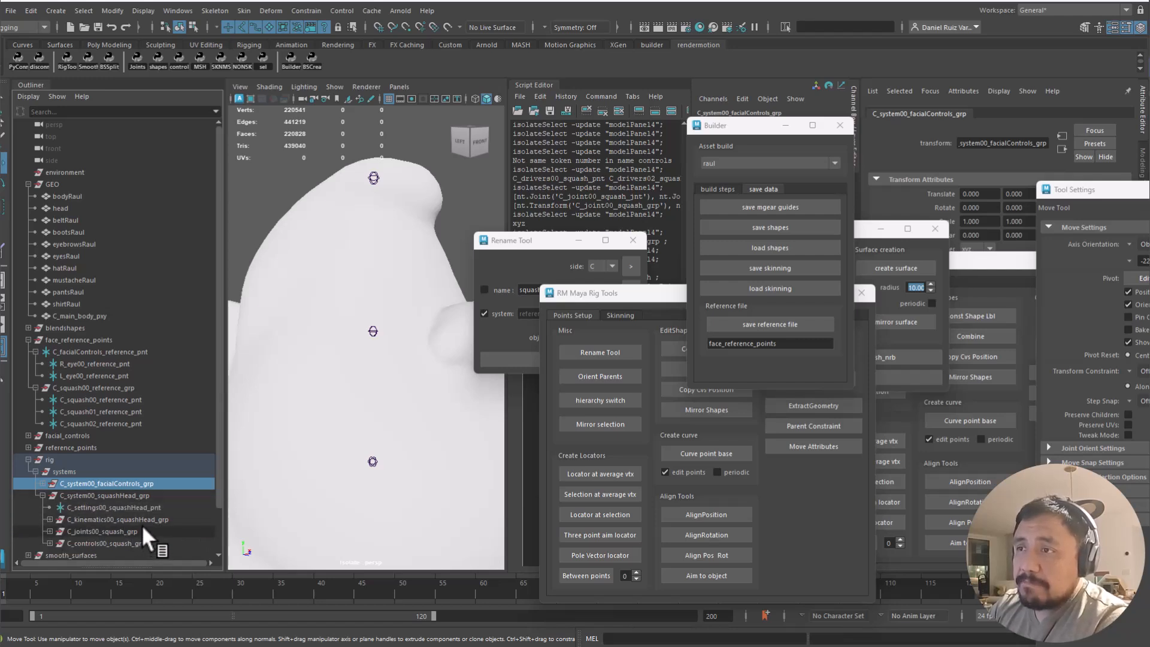
click(123, 543)
key(ctrl+1)
key(ctrl+1)
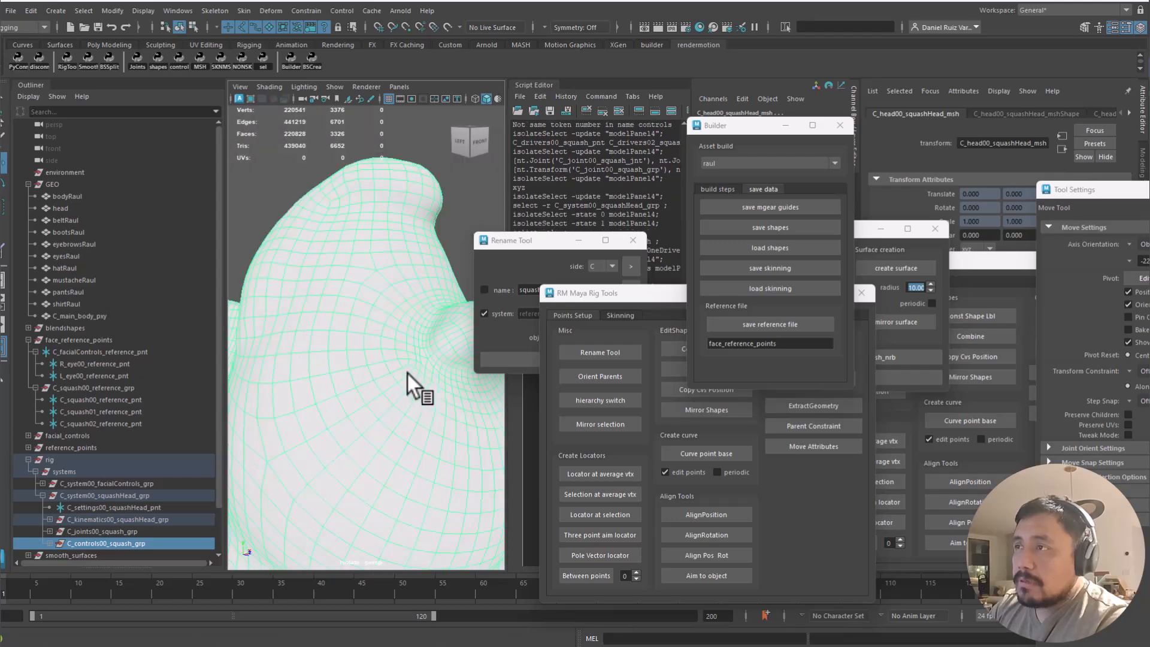
Enlarge the CV shapes of the three squash driver controls so that they surround the head mesh
key(4)
scroll(339, 253, down, 5)
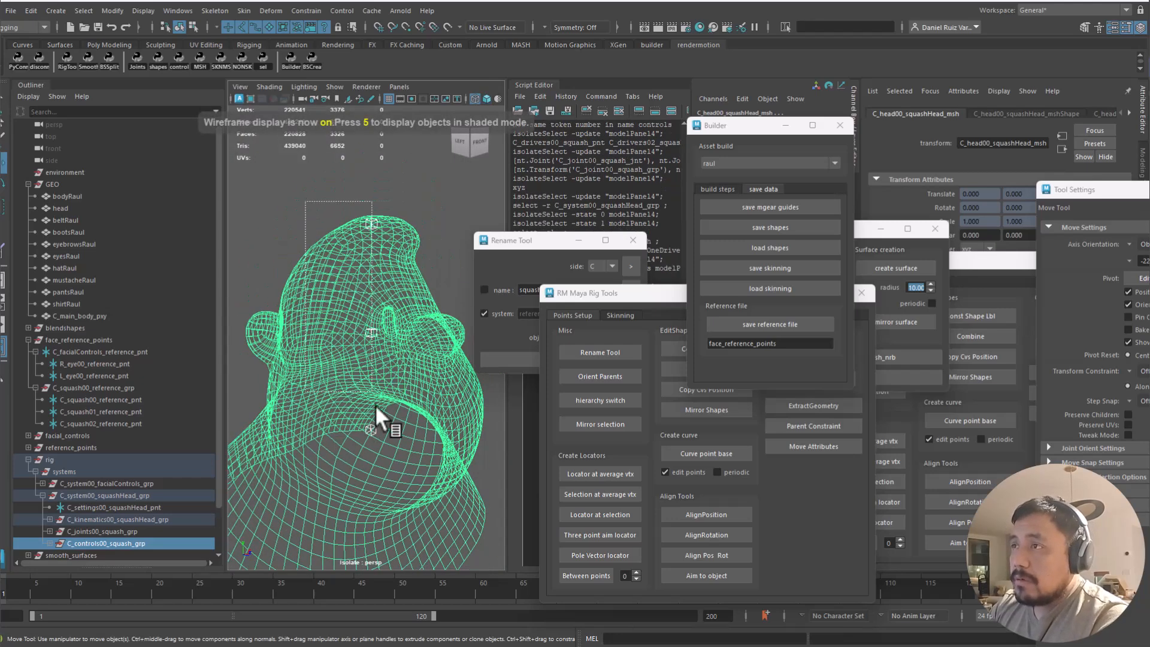
drag(375, 405, 291, 208)
shift+click(432, 439)
key(F8)
key(e)
key(r)
drag(372, 166, 414, 70)
mouse_move(372, 165)
ctrl+mouse_down()
mouse_move(366, 200)
mouse_move(368, 175)
ctrl+mouse_up()
scroll(397, 371, down, 5)
alt+drag(407, 295, 339, 282)
drag(442, 295, 443, 295)
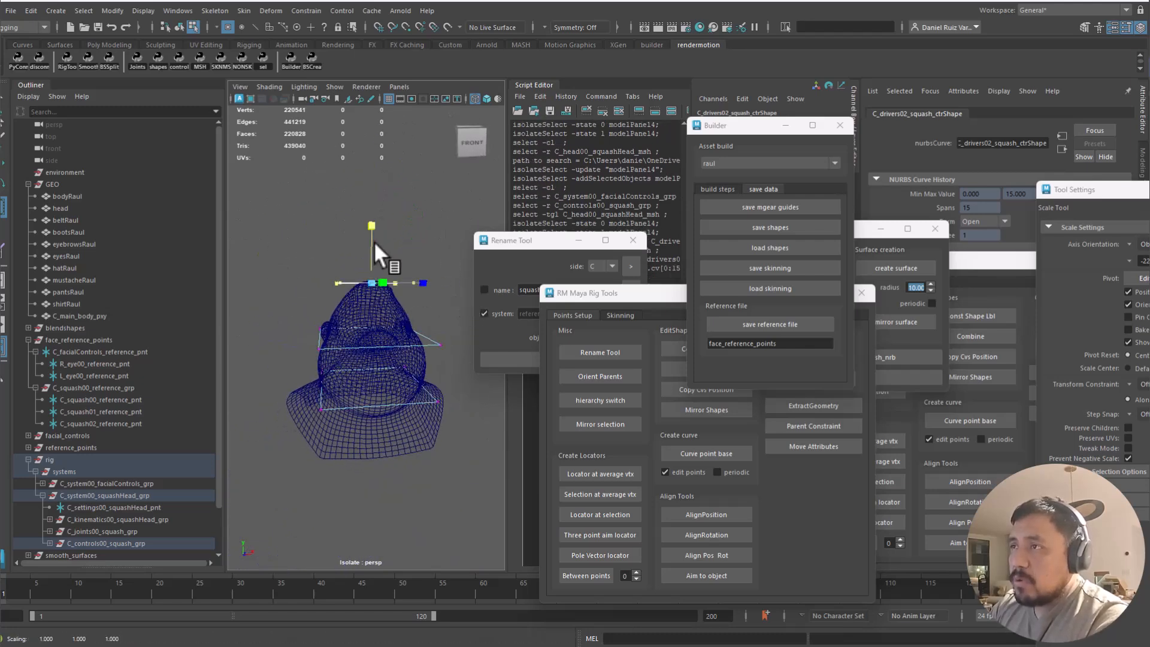
alt+drag(402, 392, 311, 415)
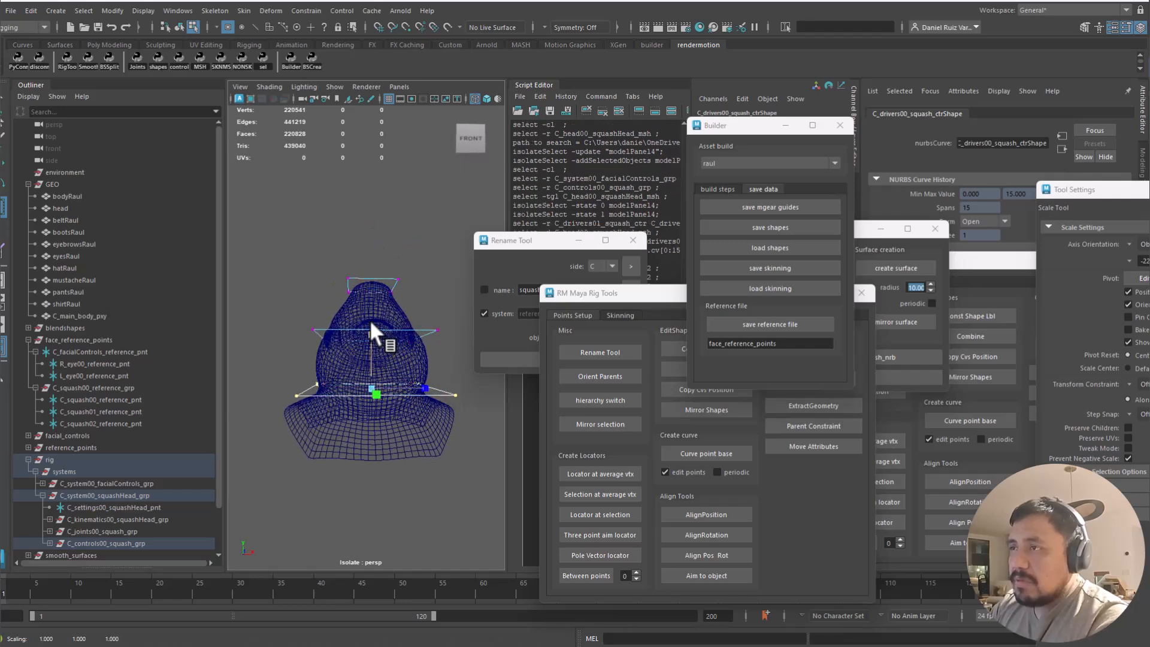
key(F8)
Test the squash deformation by moving C_drivers02_squash_ctr in shaded display, and undo each move
alt+drag(393, 403, 437, 385)
key(5)
key(w)
mouse_move(411, 267)
alt+mouse_down()
mouse_move(431, 274)
mouse_move(427, 302)
mouse_move(442, 285)
mouse_move(422, 279)
mouse_move(426, 332)
mouse_move(405, 289)
mouse_move(425, 277)
alt+mouse_up()
key(q)
click(391, 274)
key(w)
key(ctrl+z)
mouse_move(406, 237)
mouse_down()
mouse_move(383, 253)
mouse_move(404, 269)
mouse_move(410, 206)
mouse_move(437, 253)
mouse_move(415, 228)
mouse_move(418, 272)
mouse_move(401, 265)
mouse_move(402, 234)
mouse_up()
key(ctrl+z)
Move C_controls00_squash_grp to X 62.932, Y 32.69 and rotate it, and move C_drivers02_squash_ctr to X -13.474
alt+drag(424, 297, 381, 412)
click(98, 544)
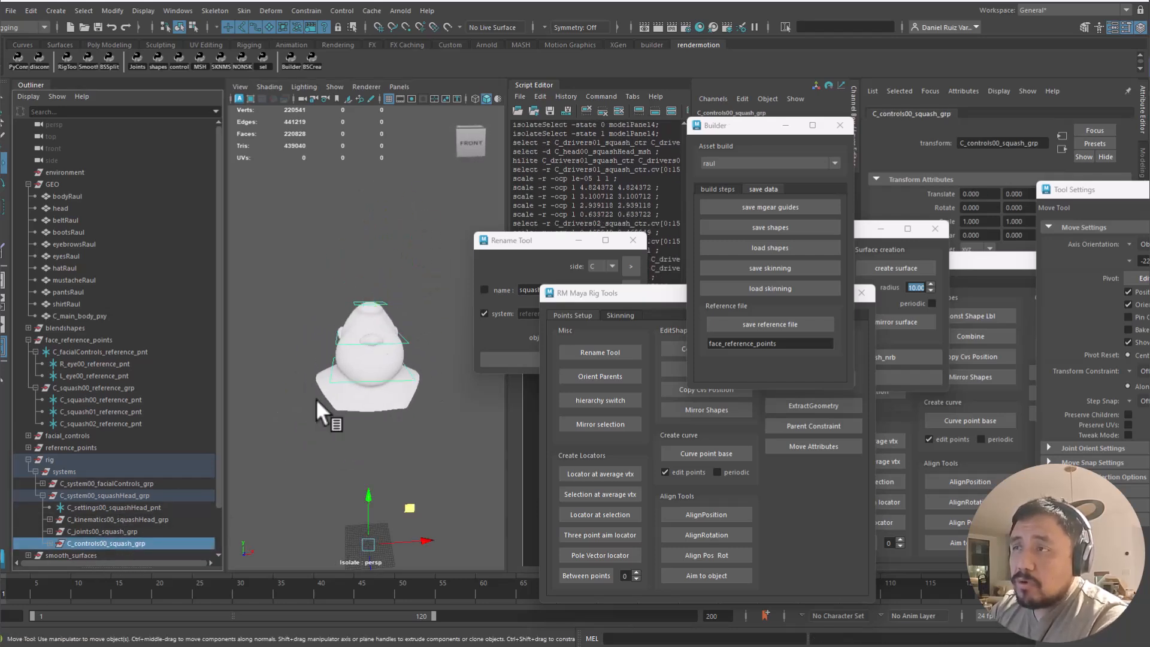
alt+drag(415, 464, 487, 390)
key(e)
drag(442, 429, 188, 418)
click(421, 261)
key(w)
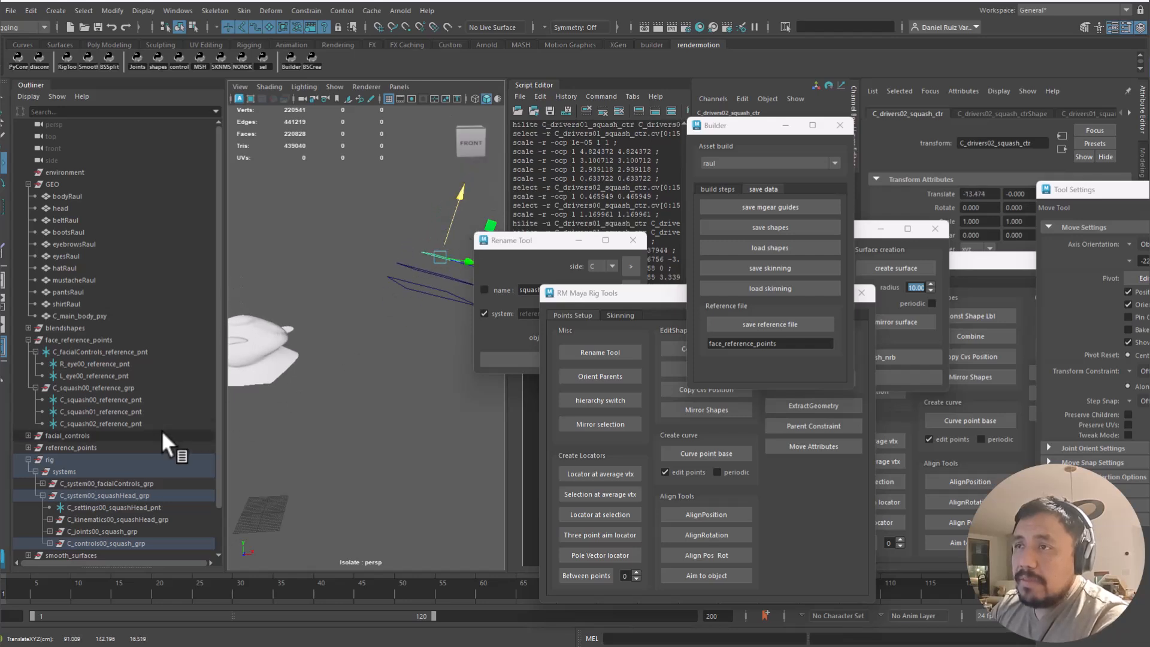
Isolate the whole C_system00_squashHead_grp in wireframe display and examine where C_joints00_squash_grp sits relative to the controls
click(42, 484)
alt+drag(294, 359, 340, 308)
key(4)
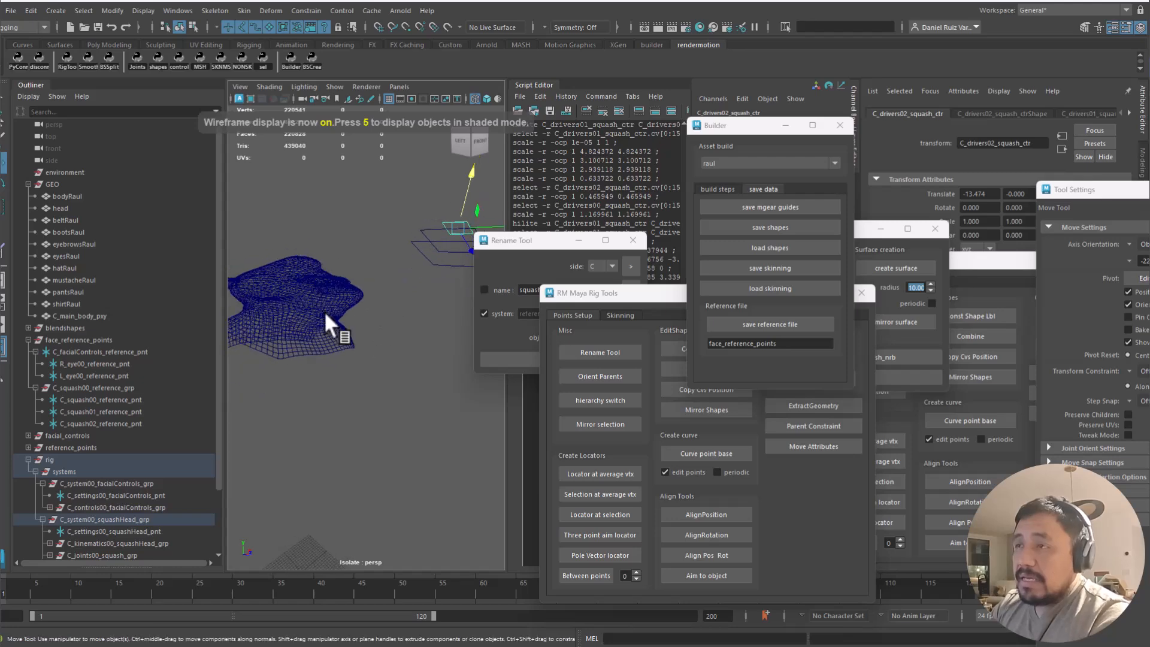
click(93, 521)
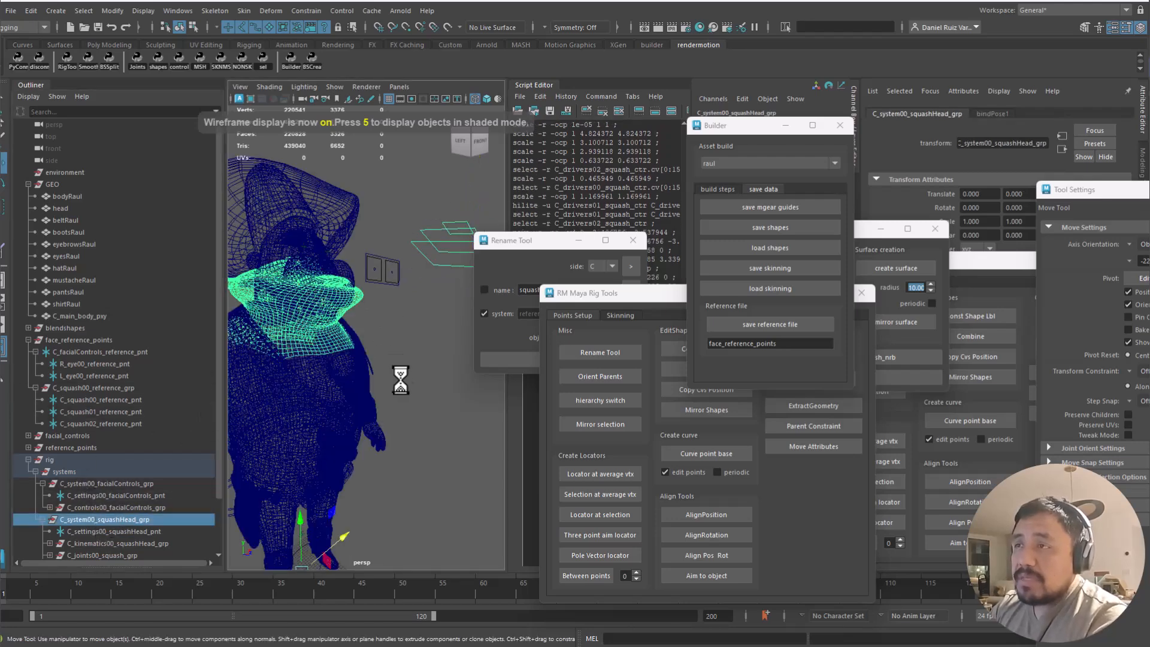
key(ctrl+z)
click(329, 393)
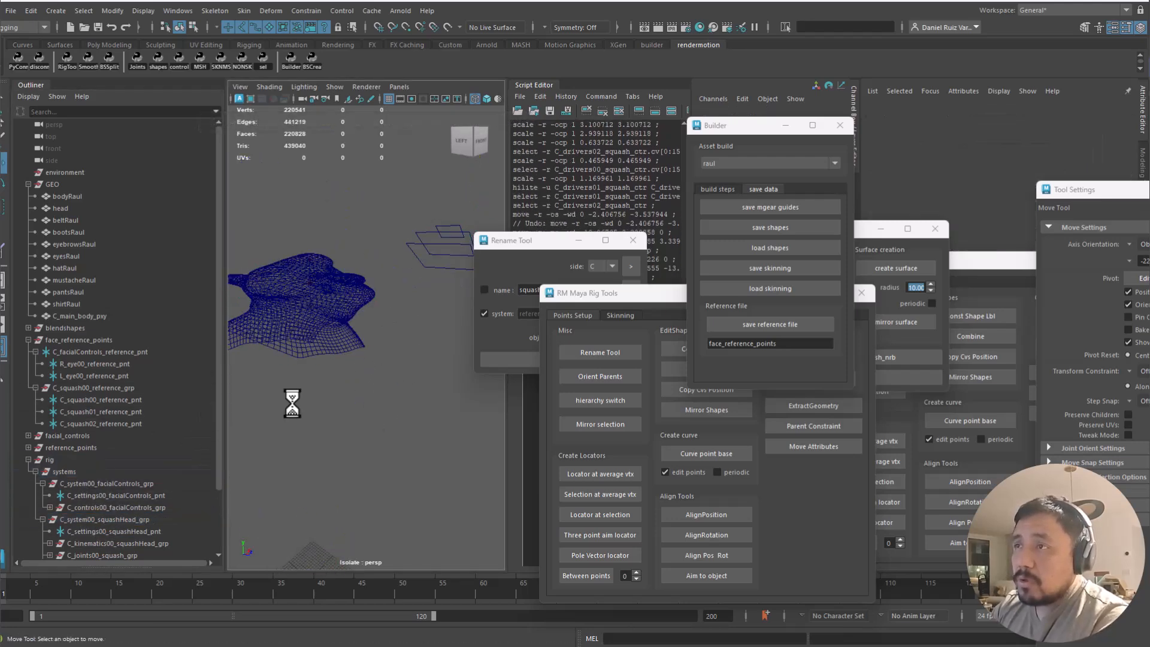
scroll(218, 423, down, 2)
click(103, 484)
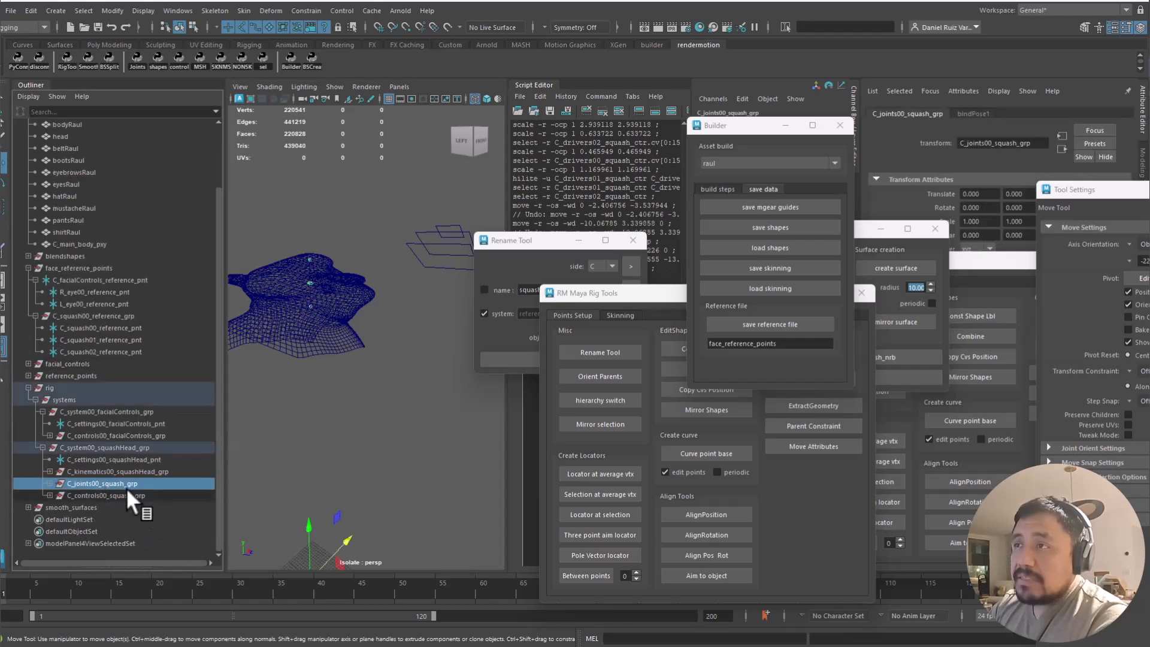
alt+drag(450, 253, 462, 236)
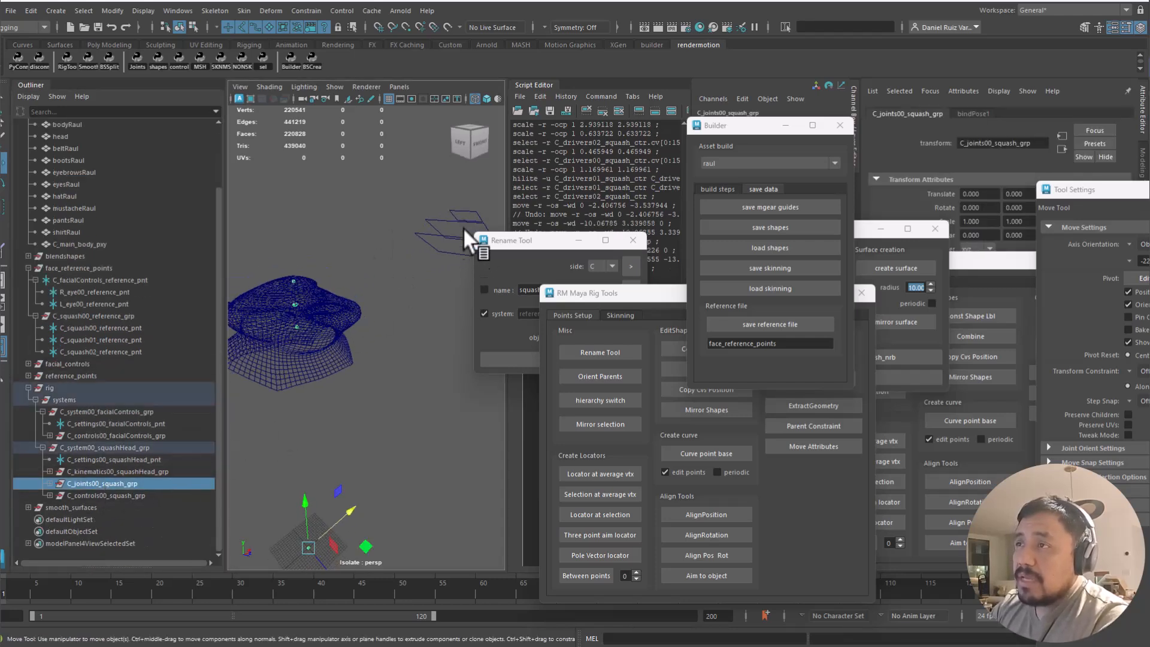
Move C_drivers02_squash_ctr to X -6.193 and shift C_drivers01_squash_ctr to test the head deformation
click(476, 203)
mouse_move(476, 195)
mouse_down()
mouse_move(483, 170)
mouse_move(466, 204)
mouse_move(476, 179)
mouse_up()
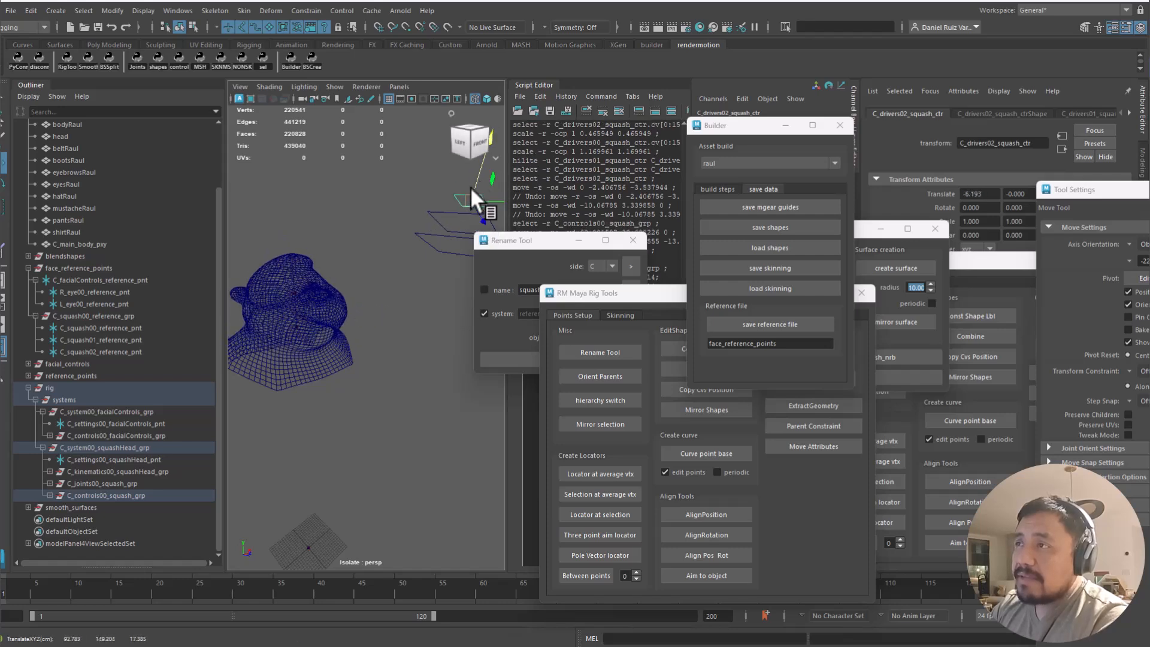
click(440, 216)
alt+drag(442, 228, 468, 229)
key(ctrl+z)
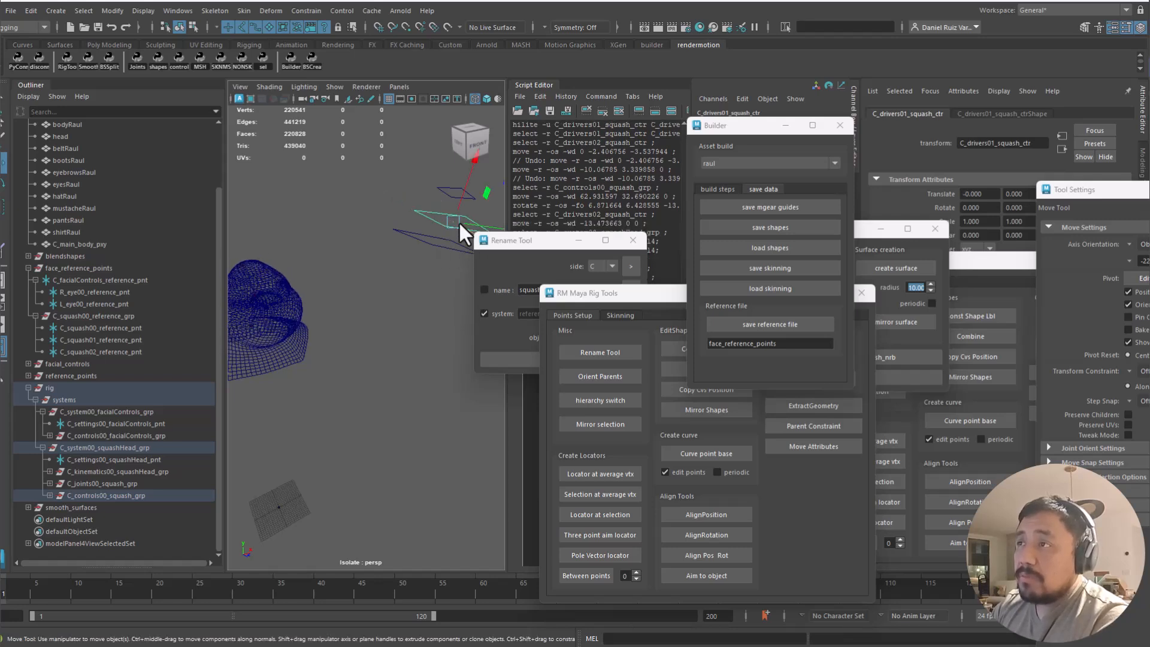
Isolate the head mesh from the GEO group
drag(221, 207, 220, 167)
click(67, 184)
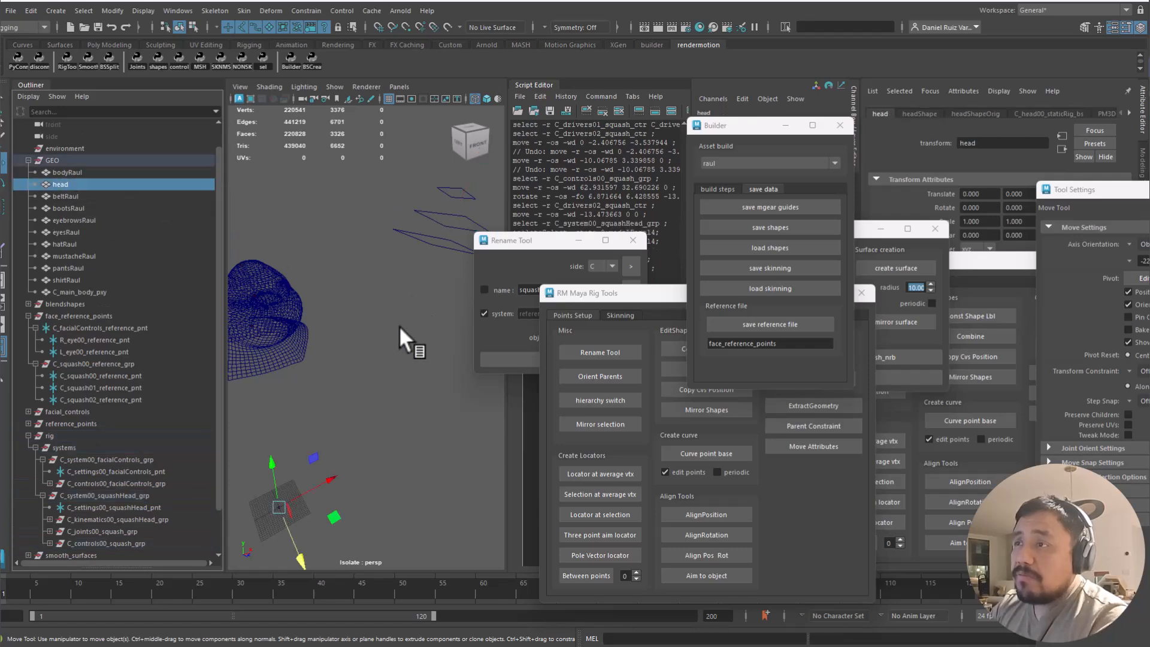
key(ctrl+1)
key(ctrl+1)
alt+drag(275, 240, 310, 551)
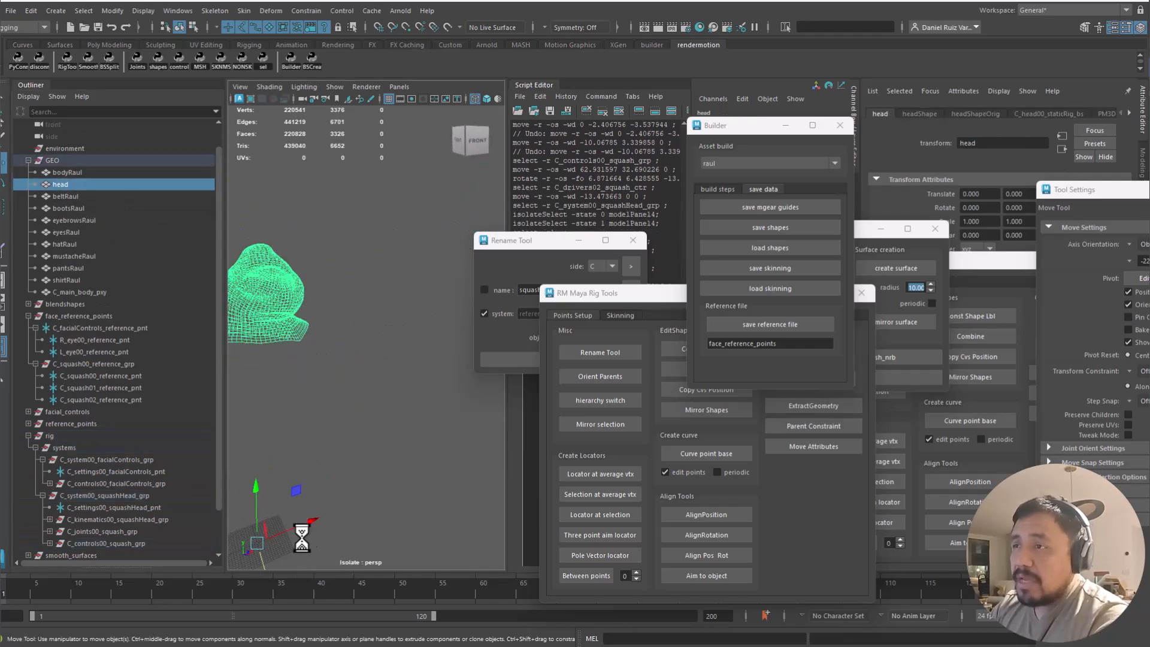
Try moving the head mesh about 70 in X and 41 in Y and rotating it, and undo these transformations
drag(294, 489, 428, 363)
key(e)
drag(381, 405, 407, 362)
mouse_move(407, 287)
alt+mouse_down()
mouse_move(372, 364)
mouse_move(377, 352)
alt+mouse_up()
key(5)
alt+right_drag(368, 334, 443, 412)
alt+middle_drag(335, 315, 393, 403)
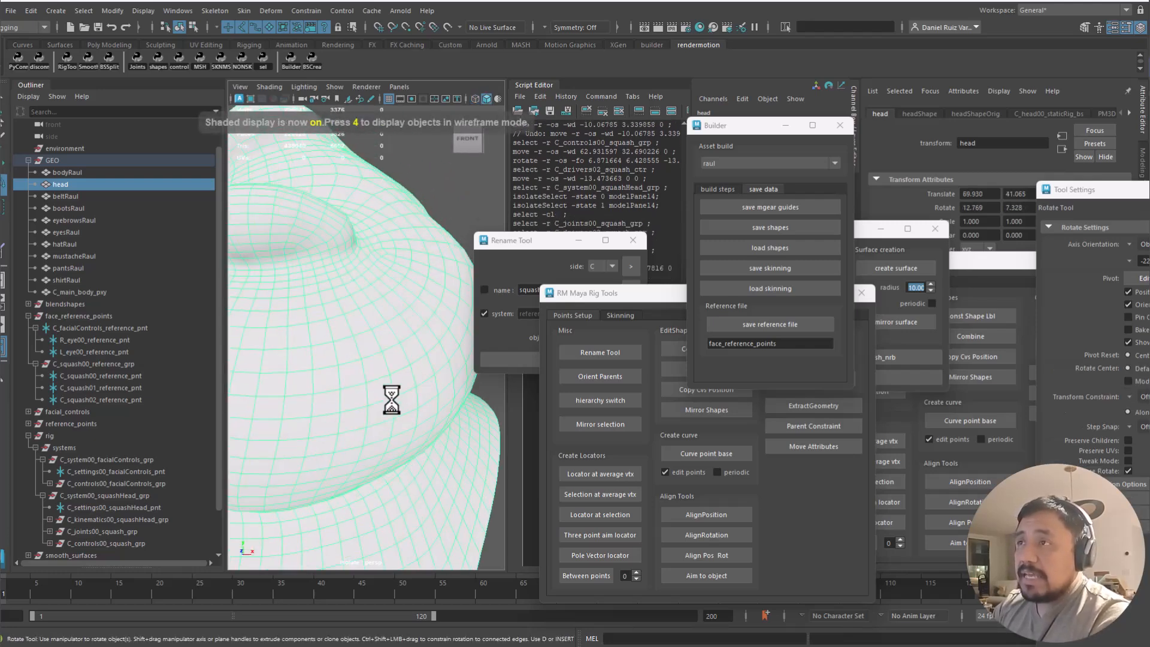
alt+right_drag(393, 403, 377, 377)
key(ctrl+z)
key(ctrl+z)
key(ctrl+z)
alt+middle_drag(272, 426, 345, 317)
alt+drag(296, 333, 350, 375)
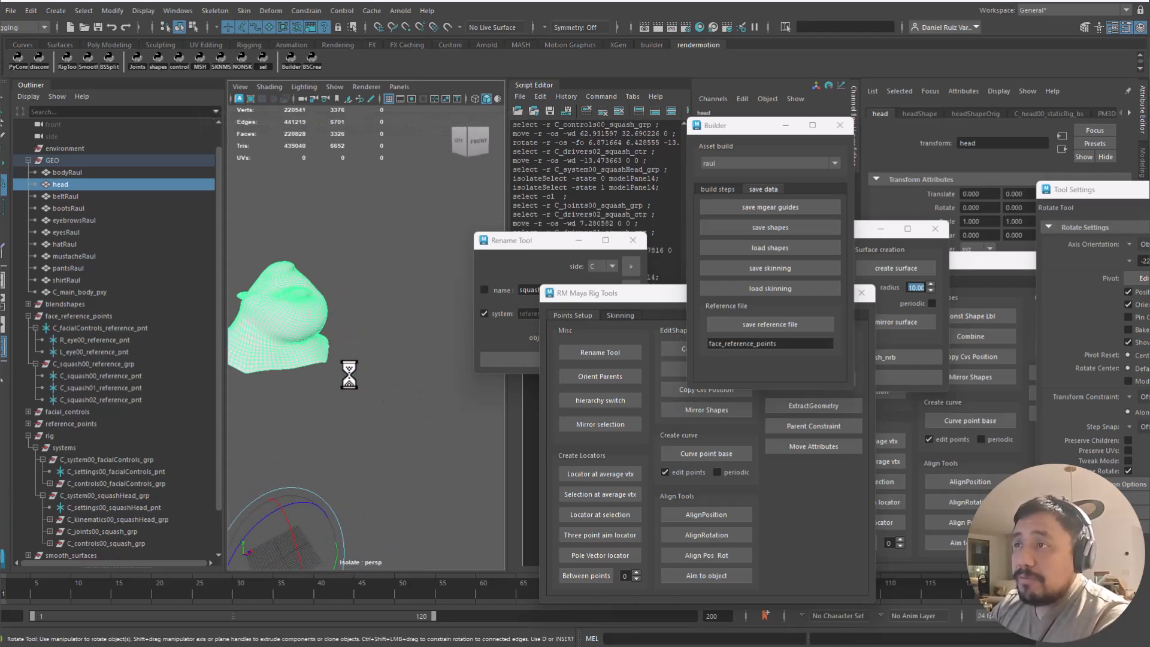
Show the whole character again and set all translate and rotate values of C_controls00_squash_grp to 0
key(ctrl+1)
click(443, 210)
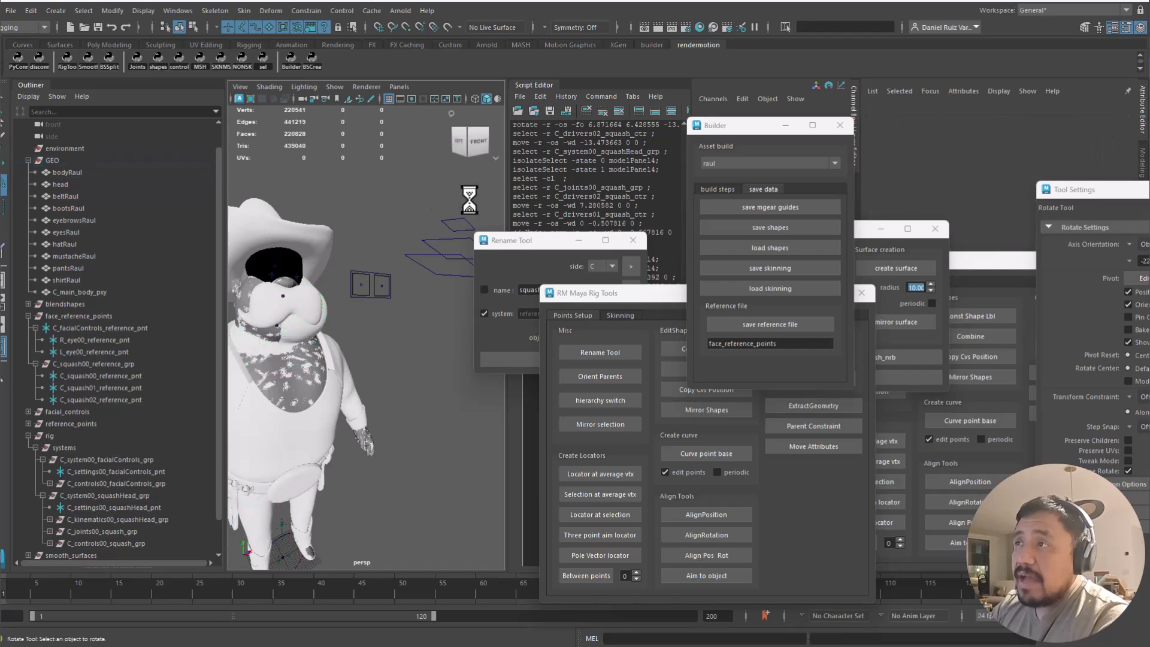
drag(469, 201, 421, 295)
click(108, 542)
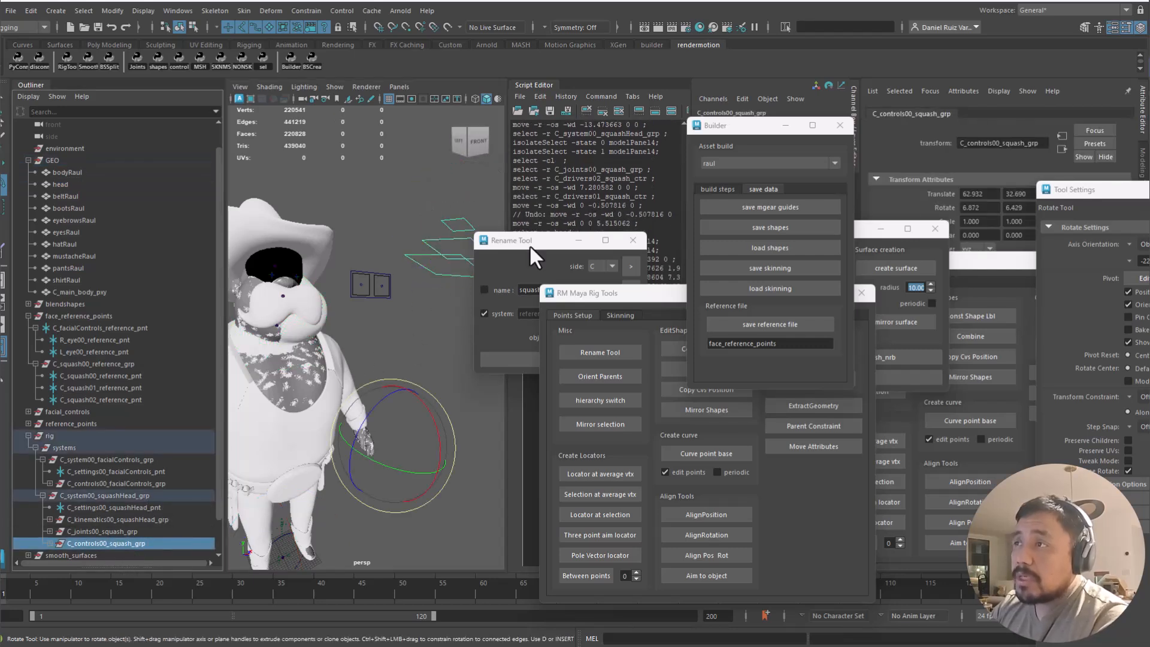
drag(765, 123, 752, 273)
drag(827, 128, 829, 164)
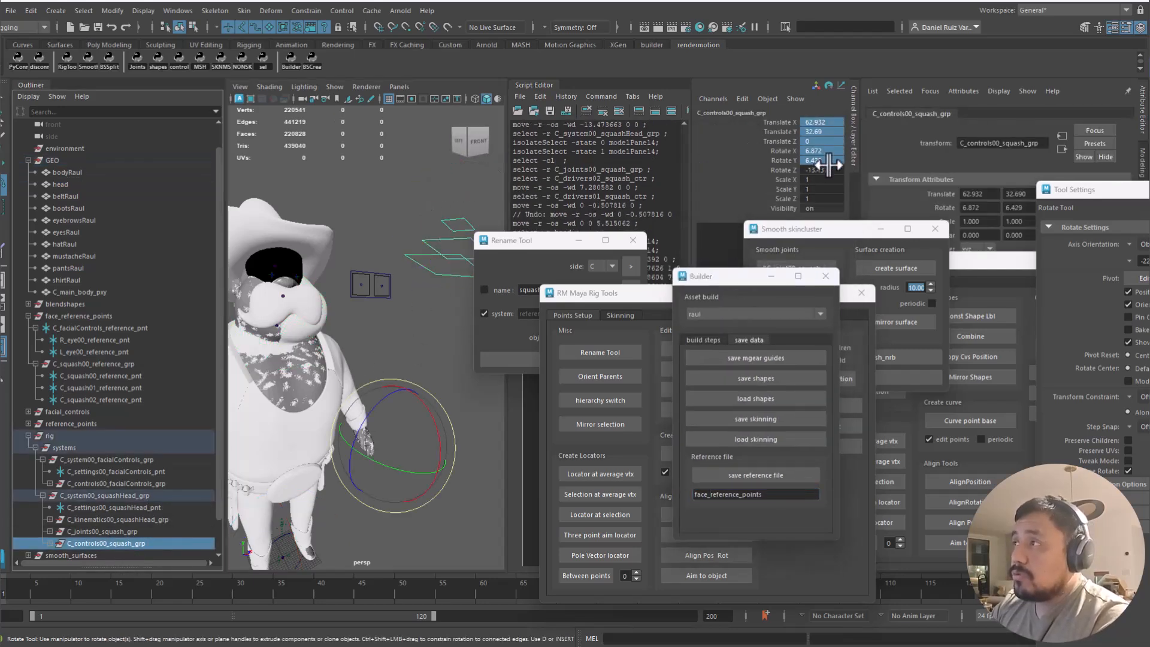
text(0)
key(Return)
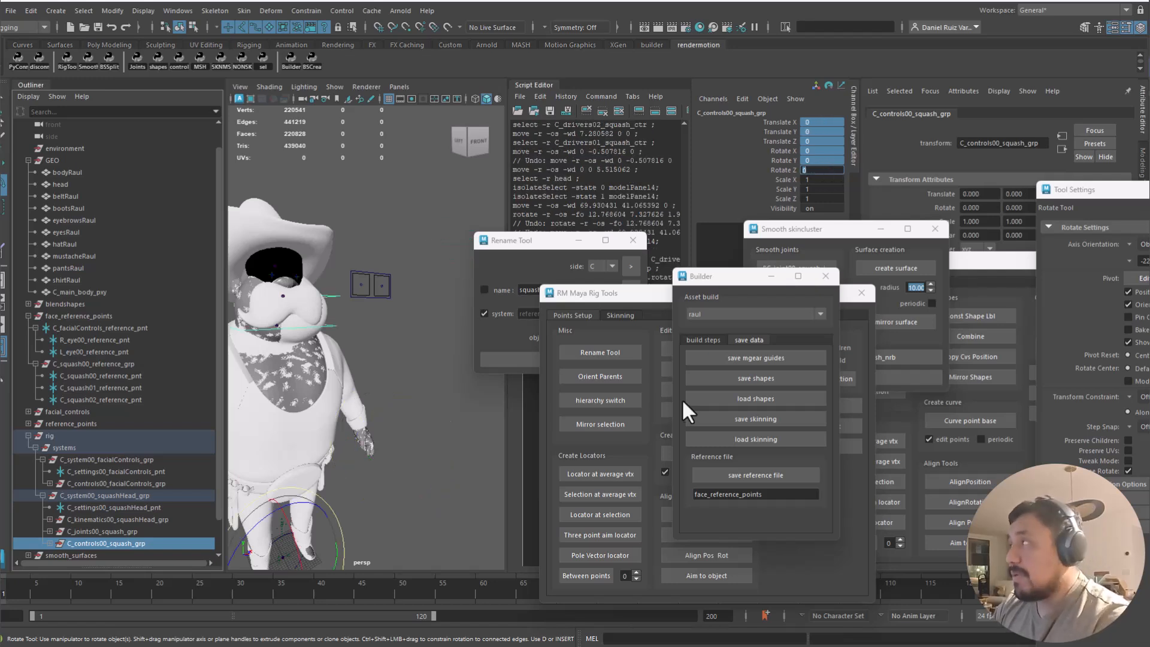
click(702, 372)
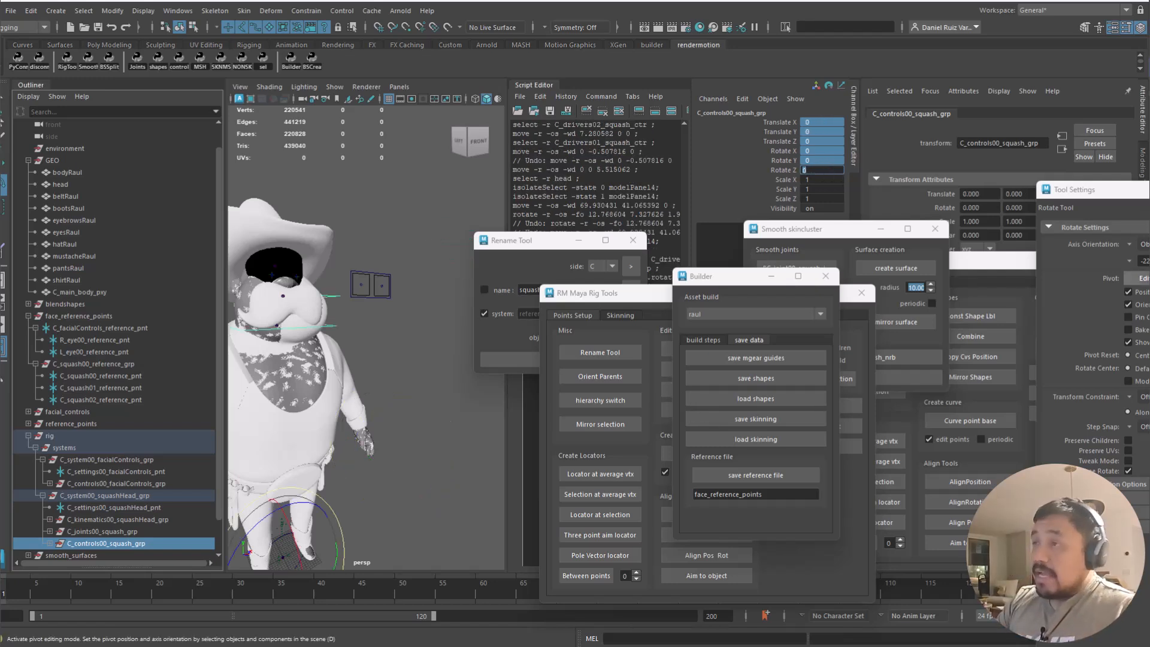